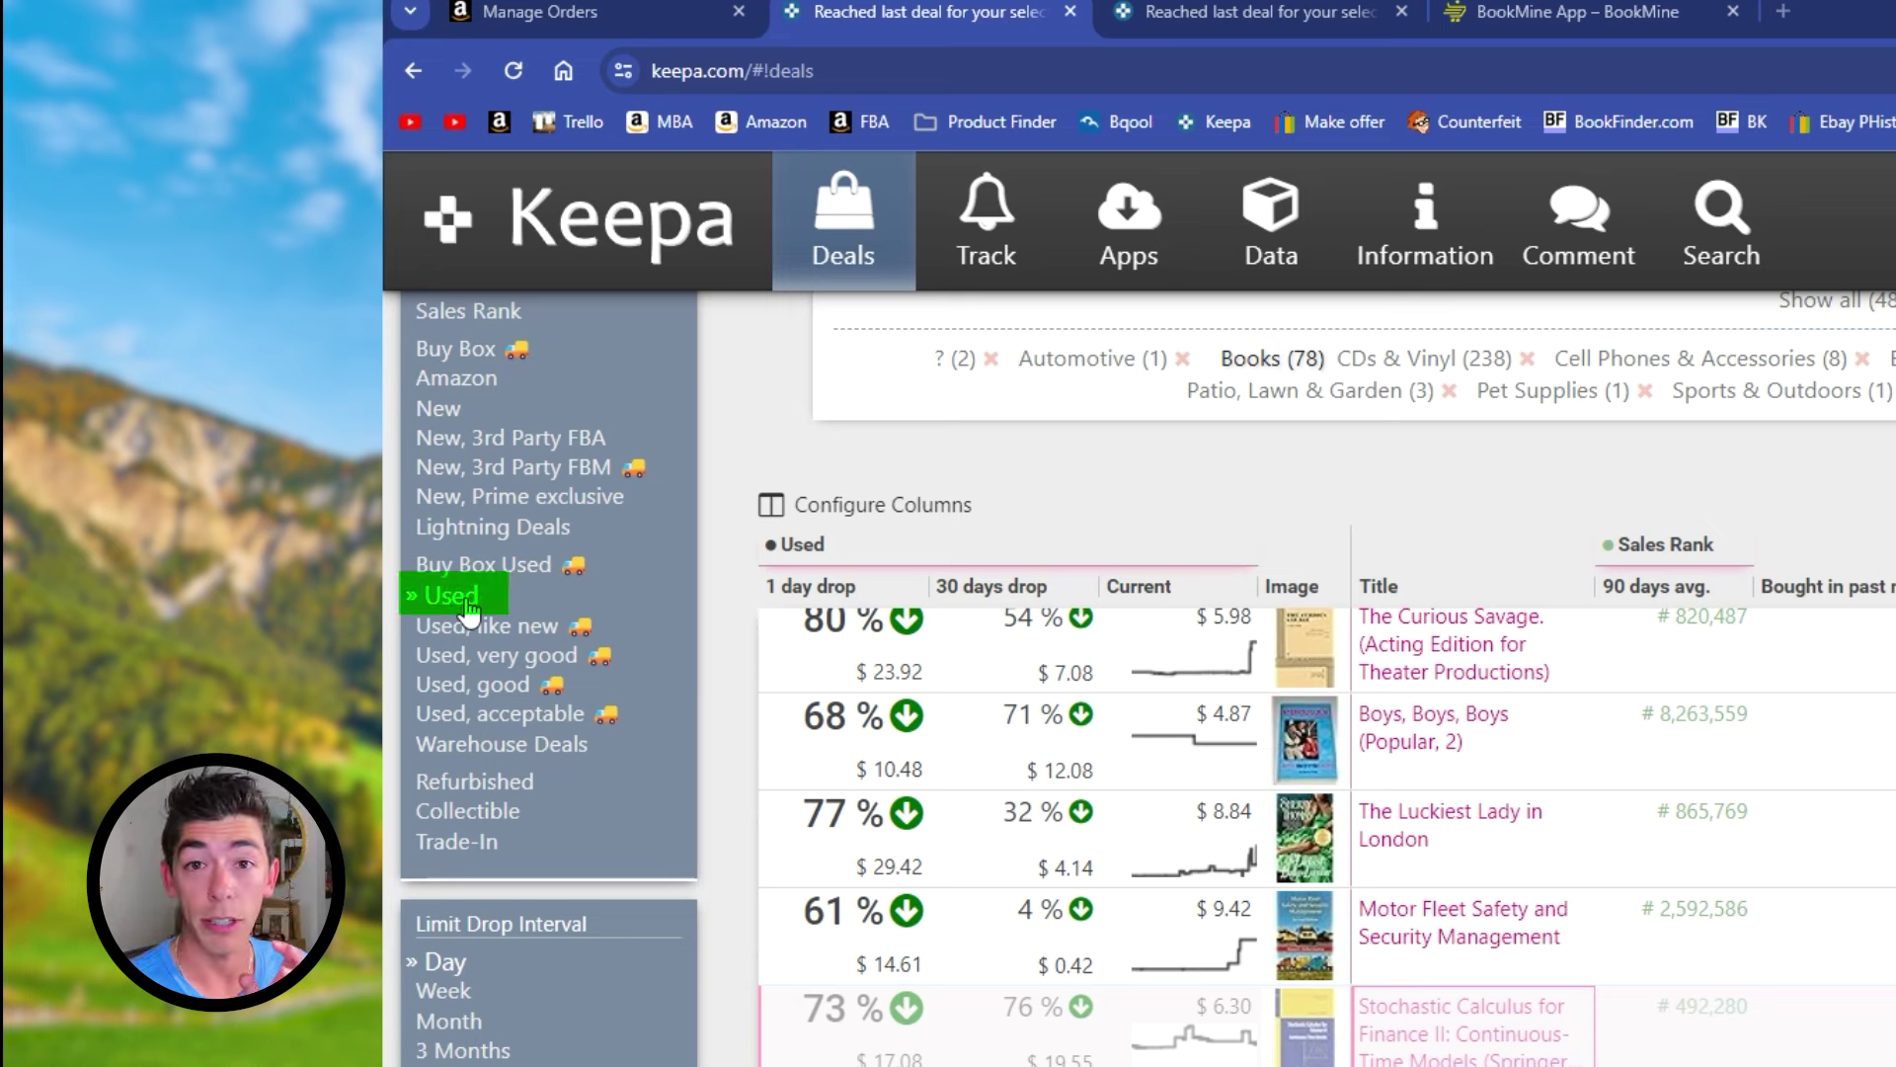
Review the deal filters for price type, drop interval, drop and price ranges, sales rank range and sort order.
{"action": "scroll", "coordinate": [464, 592], "scroll_direction": "down", "scroll_amount": 5}
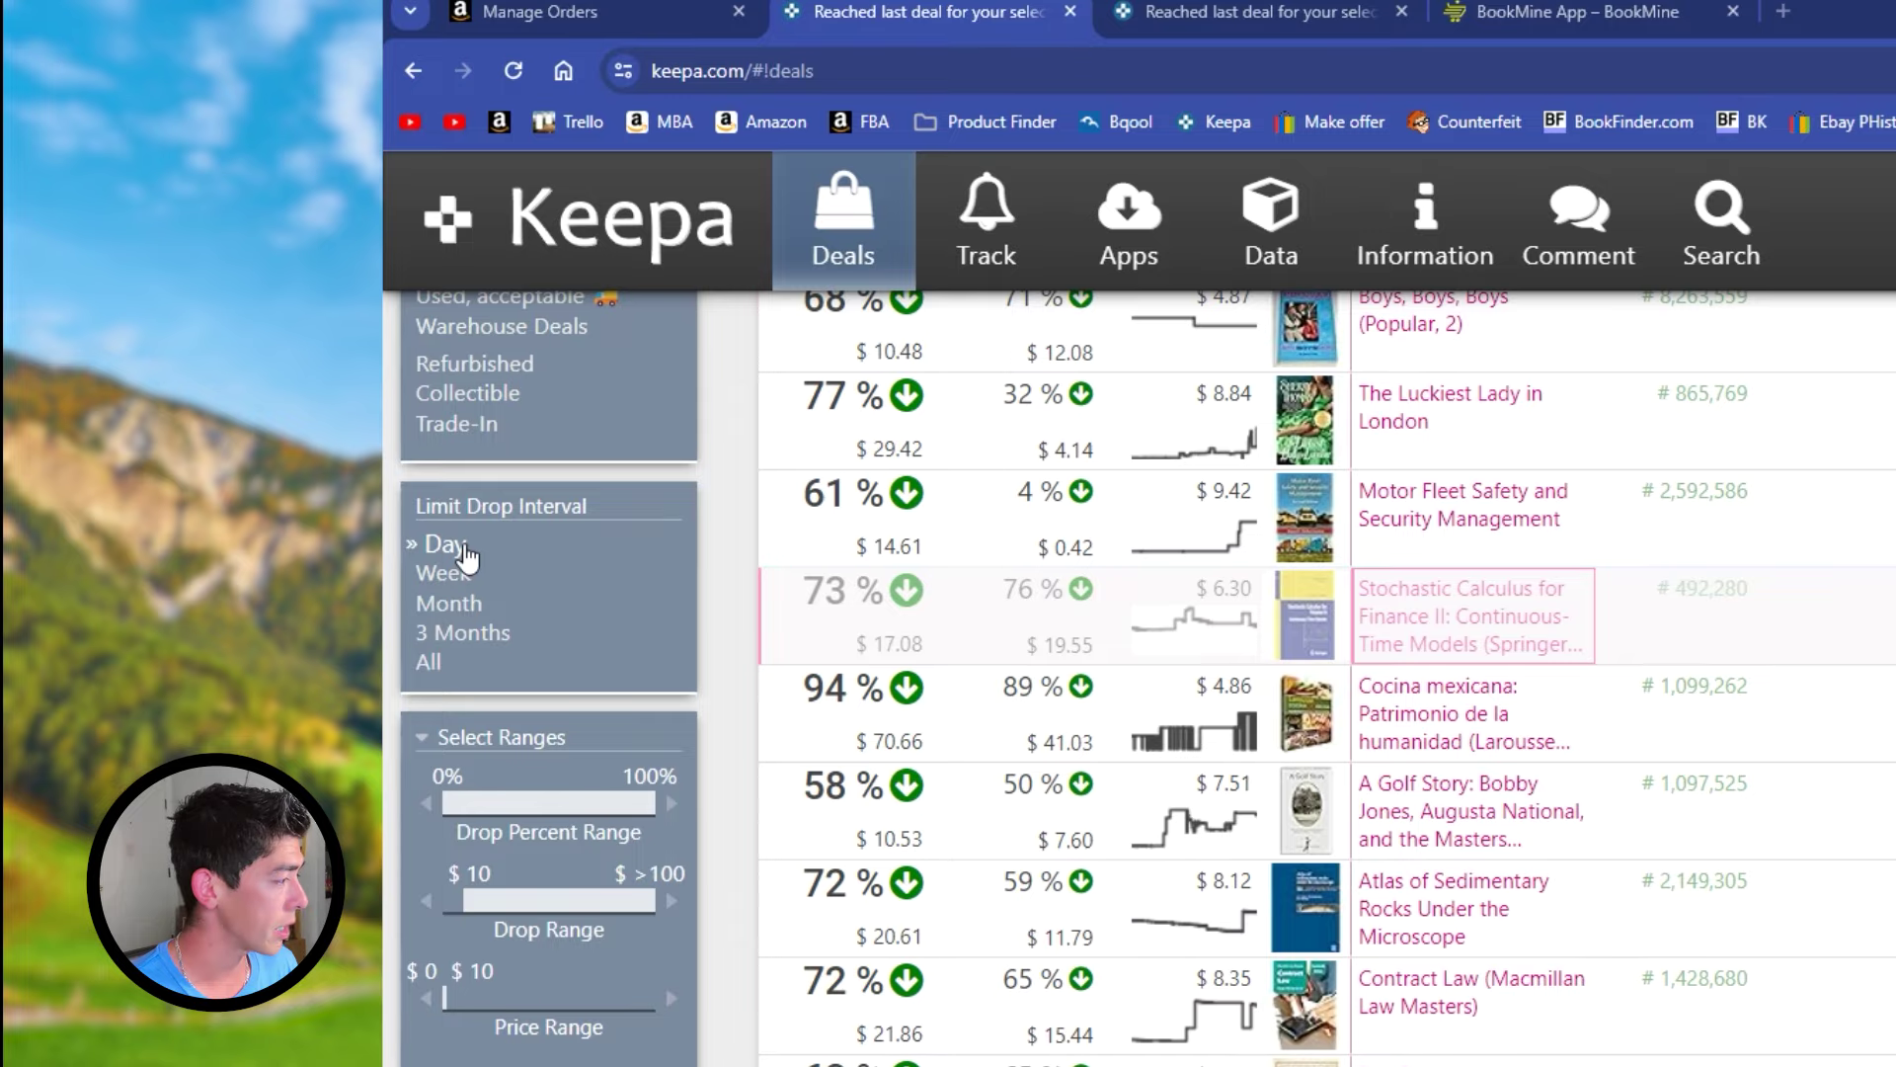
{"action": "scroll", "coordinate": [479, 573], "scroll_direction": "down", "scroll_amount": 3}
{"action": "scroll", "coordinate": [479, 612], "scroll_direction": "up", "scroll_amount": 2}
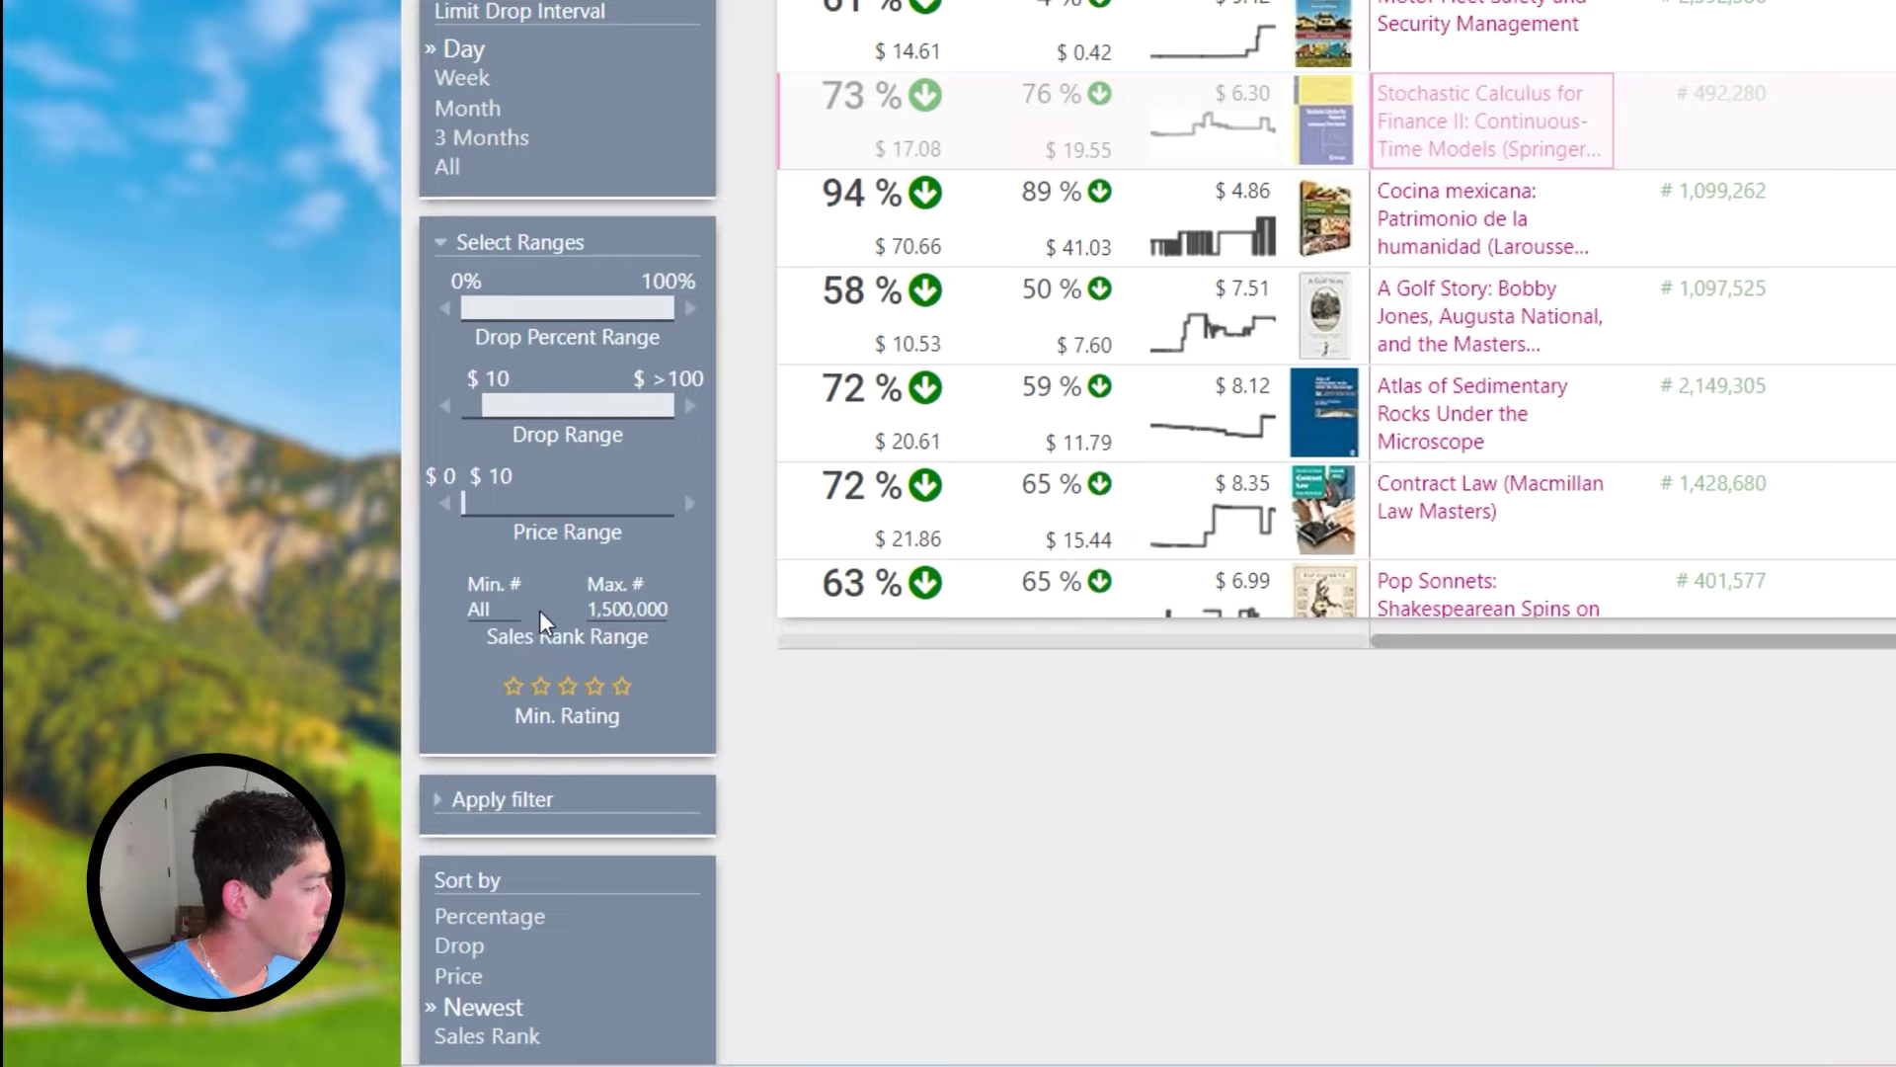
{"action": "scroll", "coordinate": [545, 632], "scroll_direction": "down", "scroll_amount": 4}
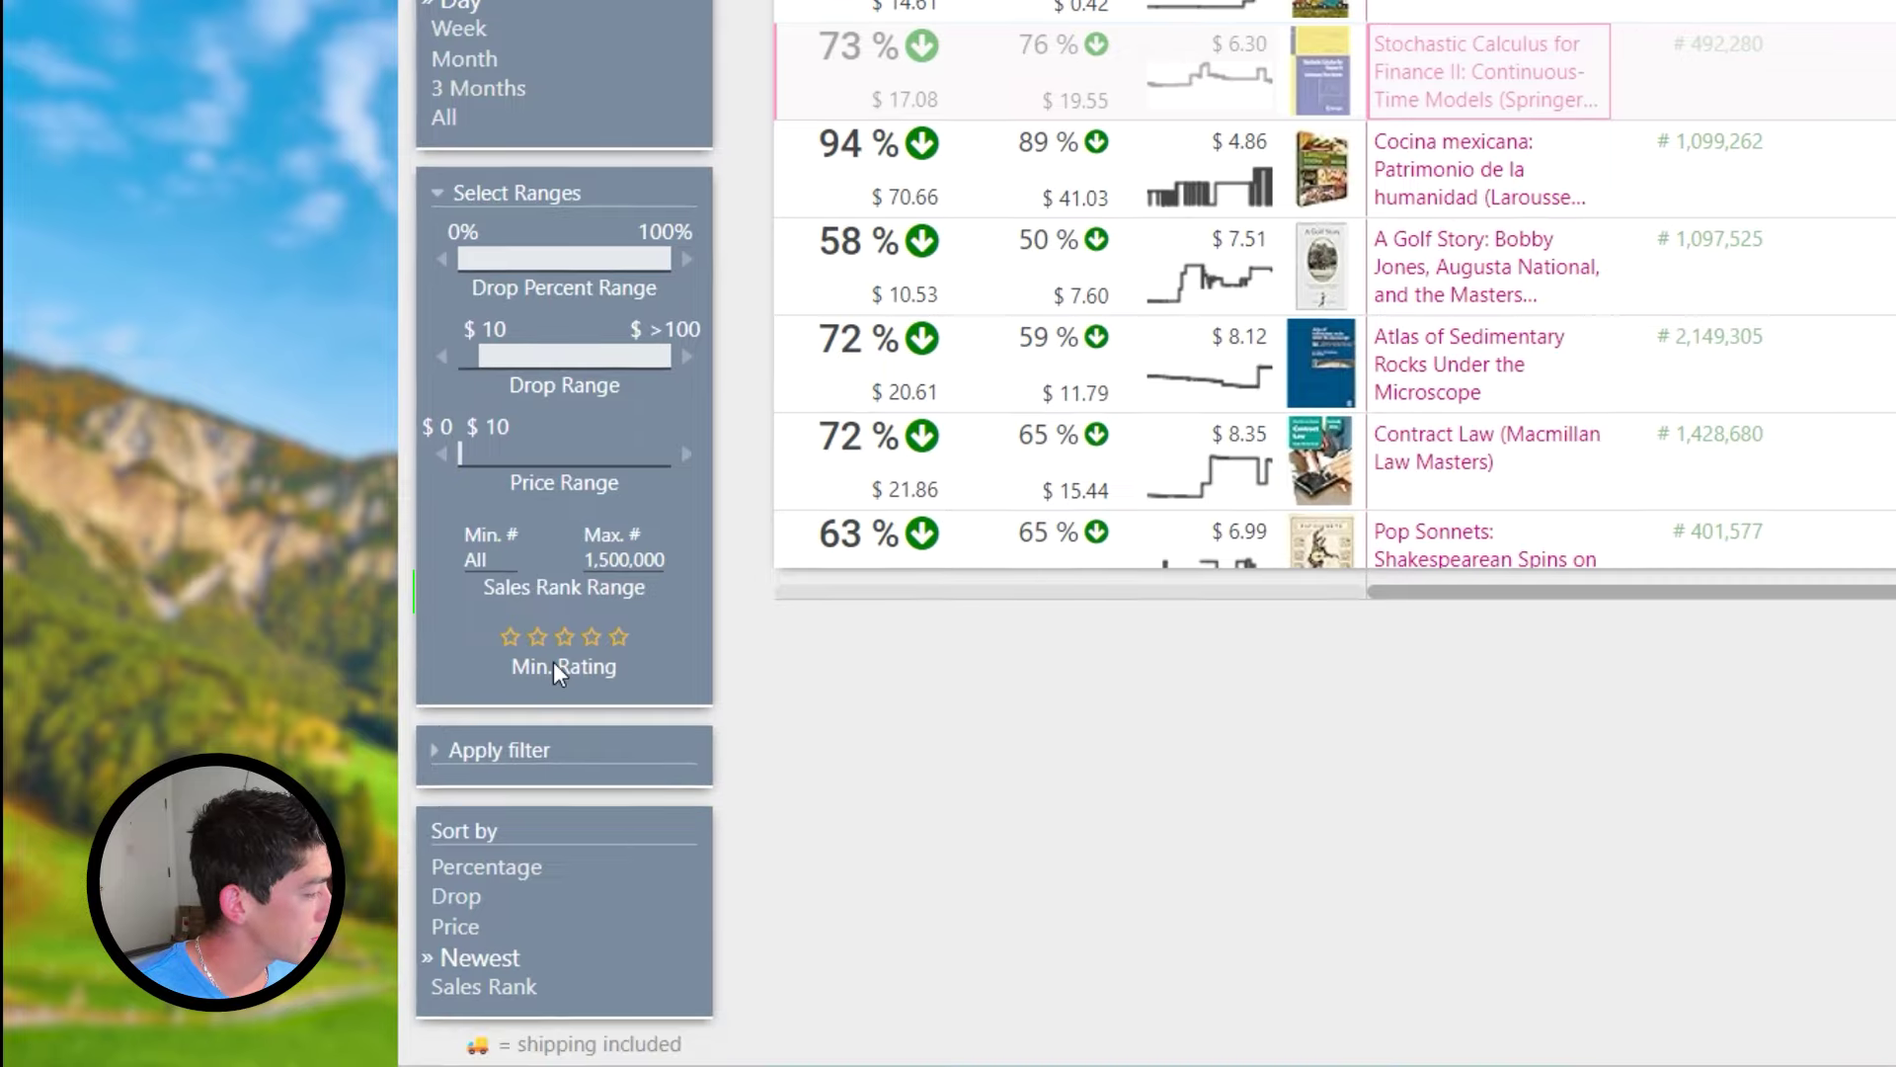
{"action": "scroll", "coordinate": [906, 678], "scroll_direction": "up", "scroll_amount": 8}
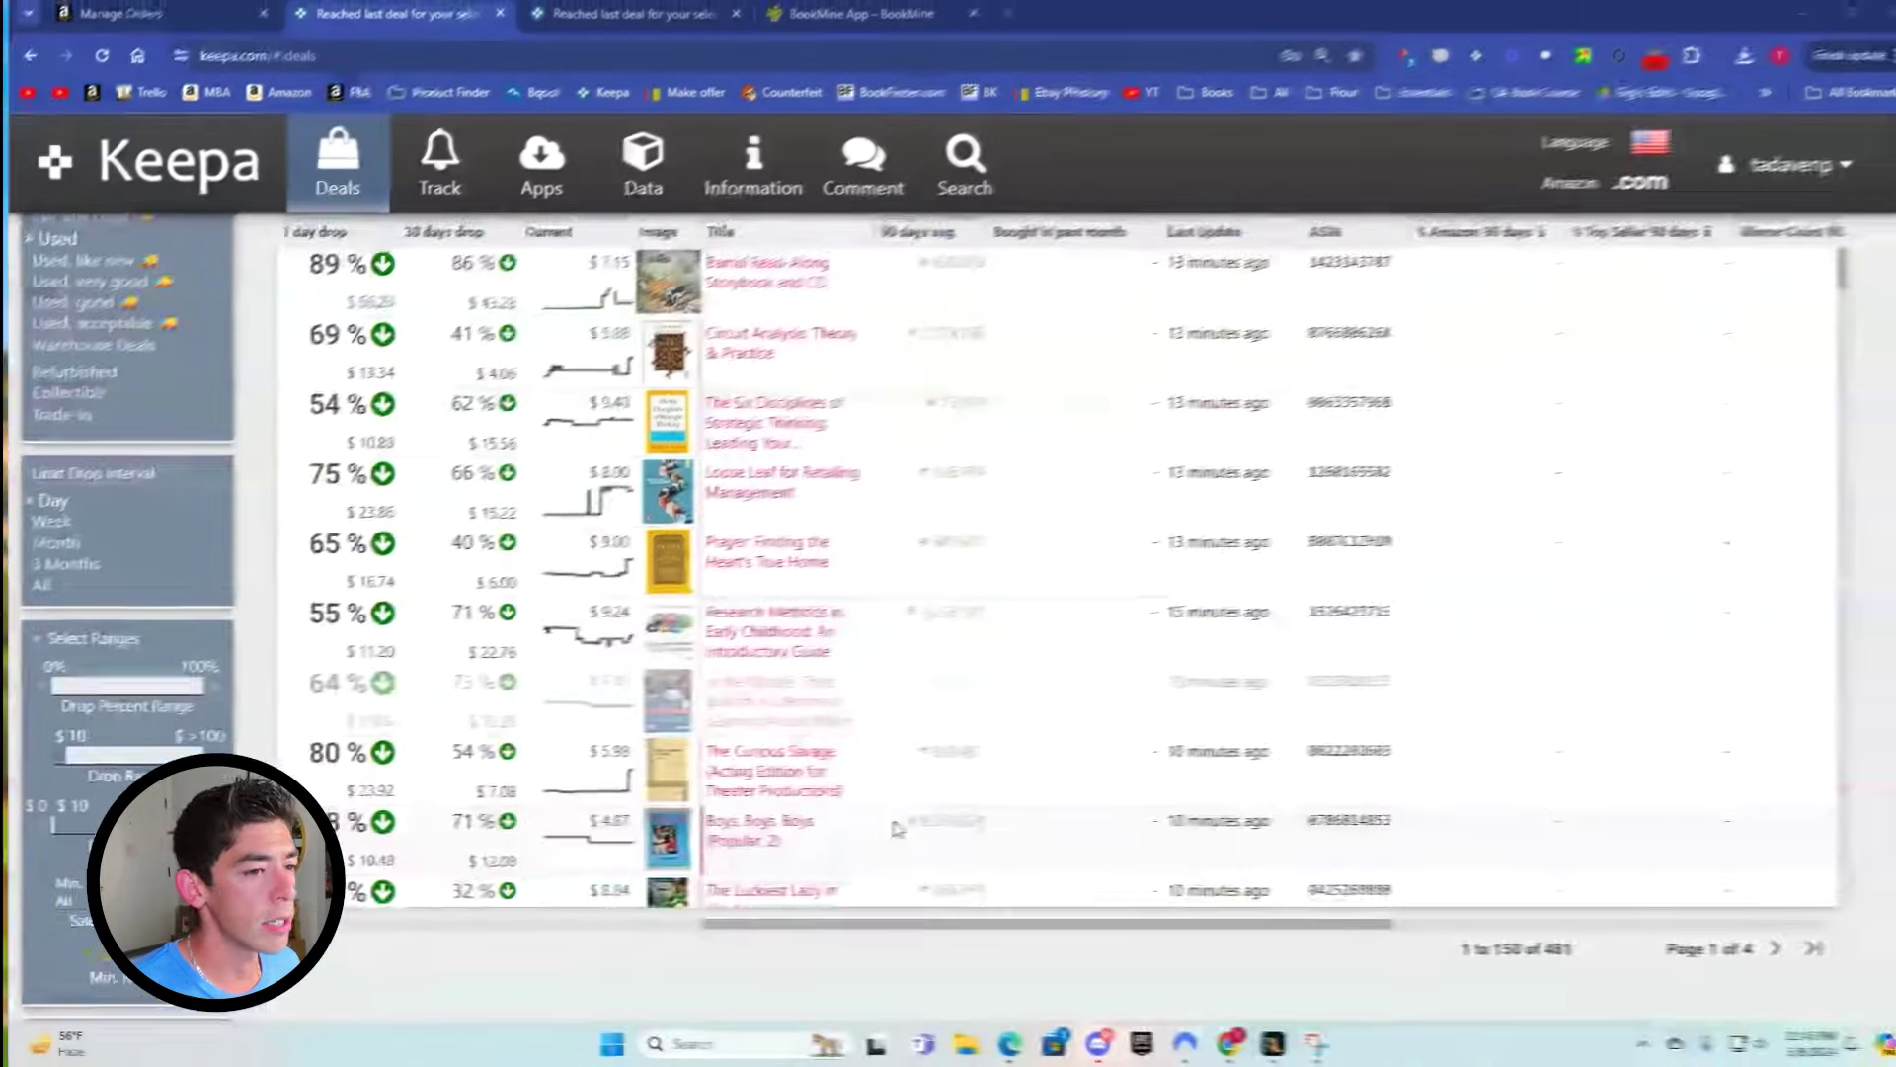
Preview the price graphs of the listed book deals and open the product page for In the Middle, Third Edition.
{"action": "scroll", "coordinate": [1706, 551], "scroll_direction": "up", "scroll_amount": 3}
{"action": "scroll", "coordinate": [1853, 520], "scroll_direction": "down", "scroll_amount": 3}
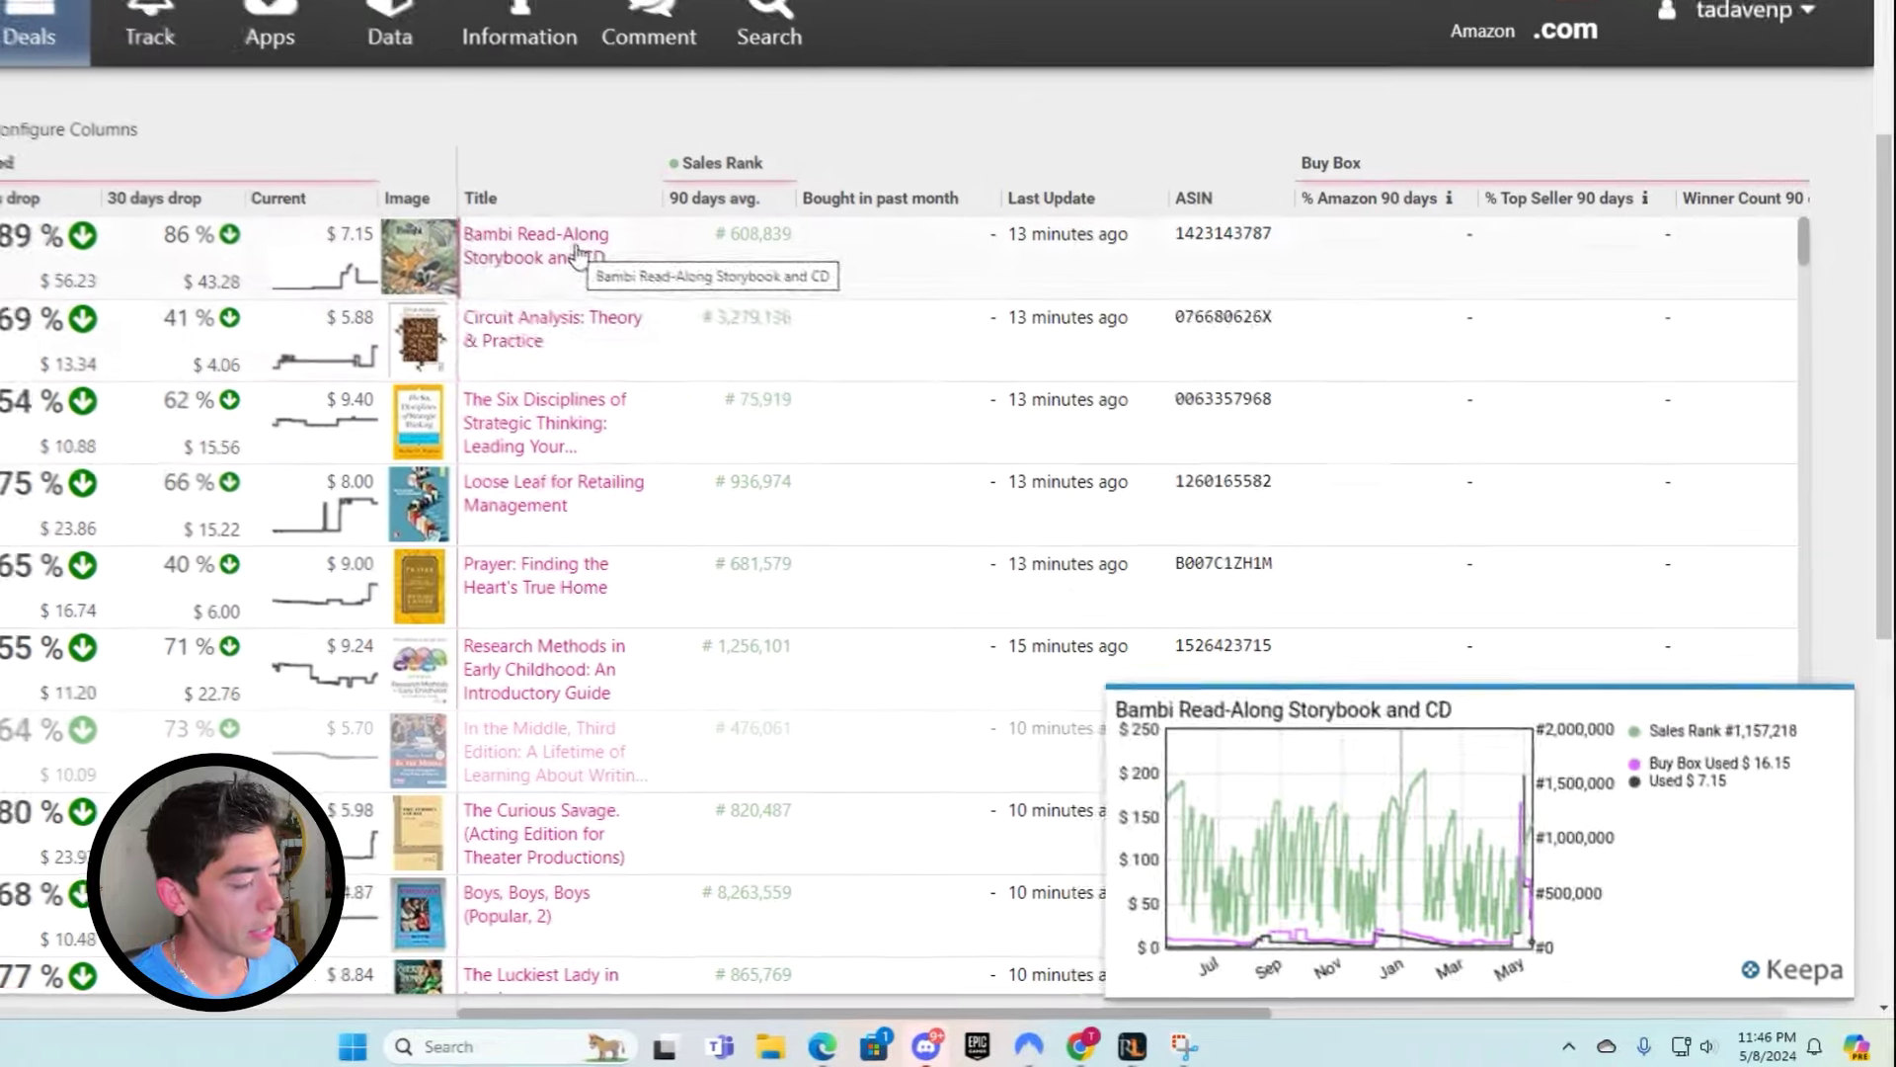
{"action": "mouse_move", "coordinate": [749, 441]}
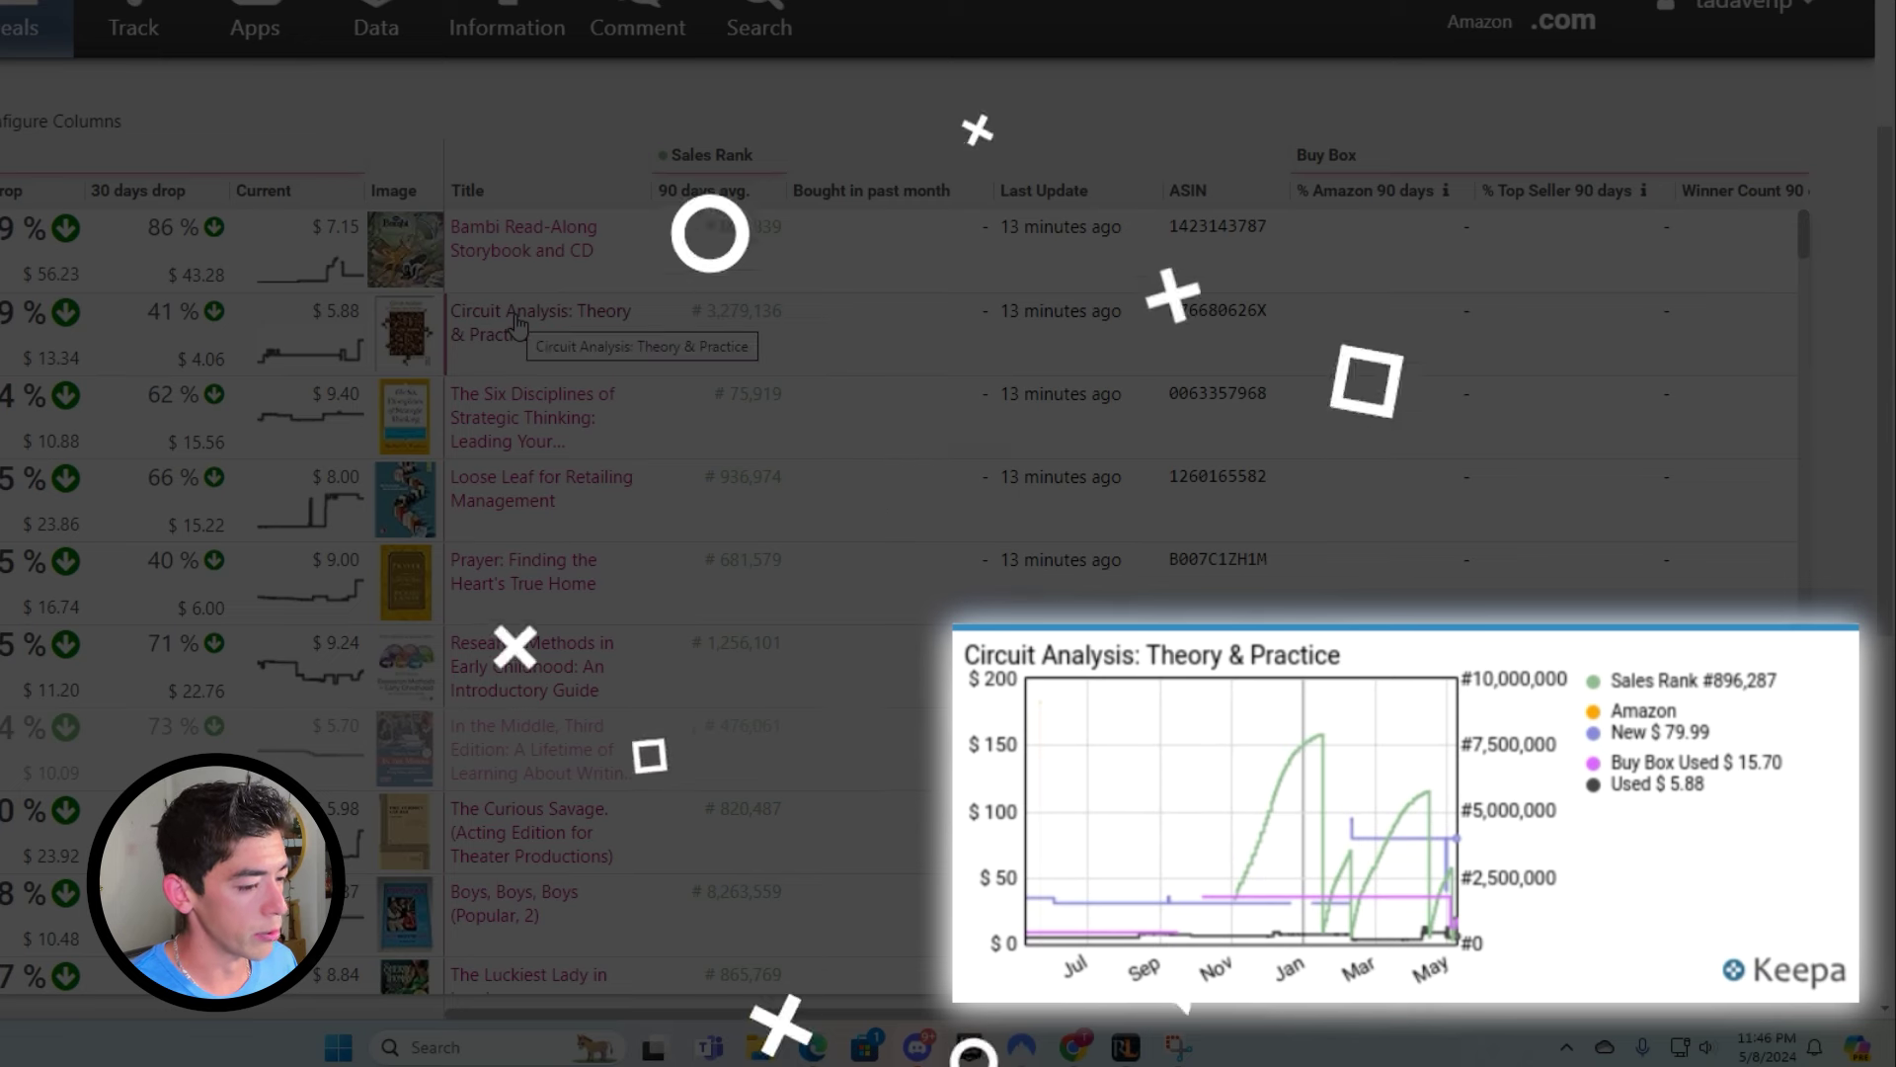
{"action": "mouse_move", "coordinate": [512, 408]}
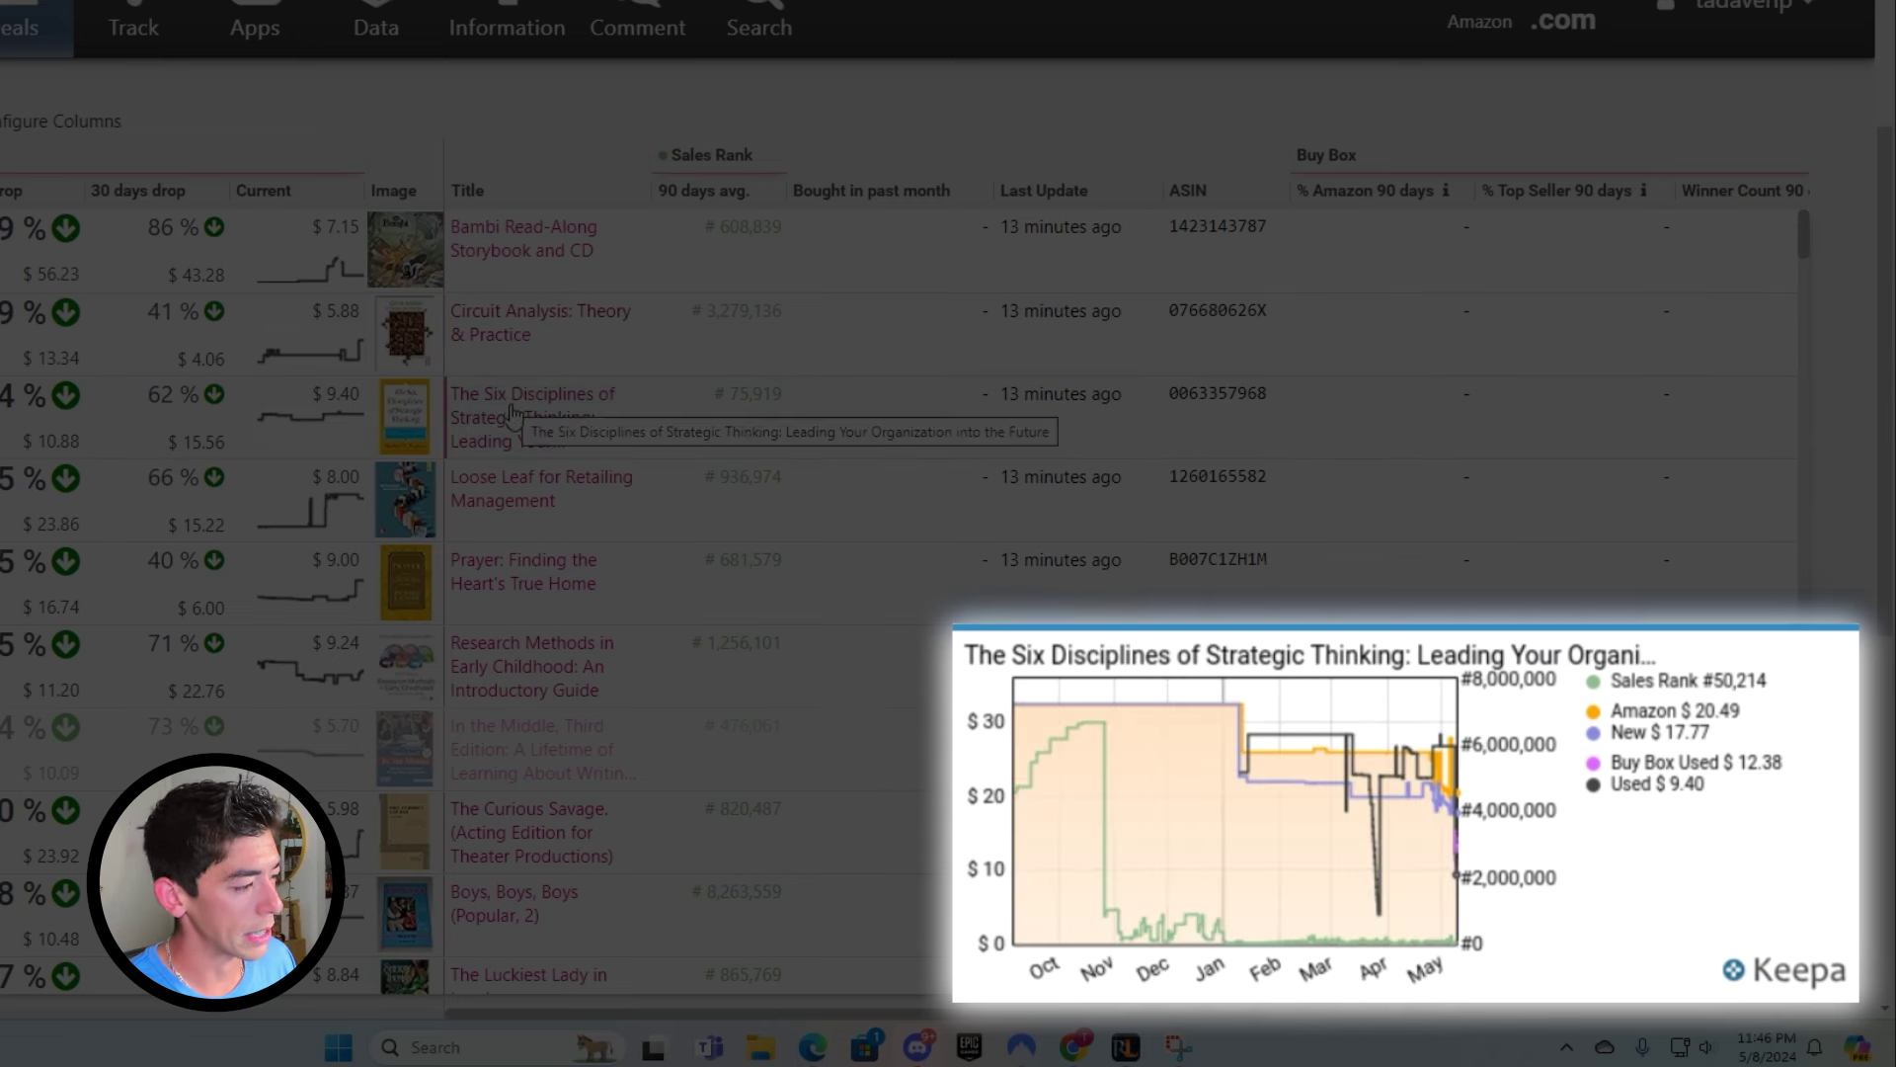
{"action": "scroll", "coordinate": [513, 407], "scroll_direction": "down", "scroll_amount": 1}
{"action": "mouse_move", "coordinate": [526, 472]}
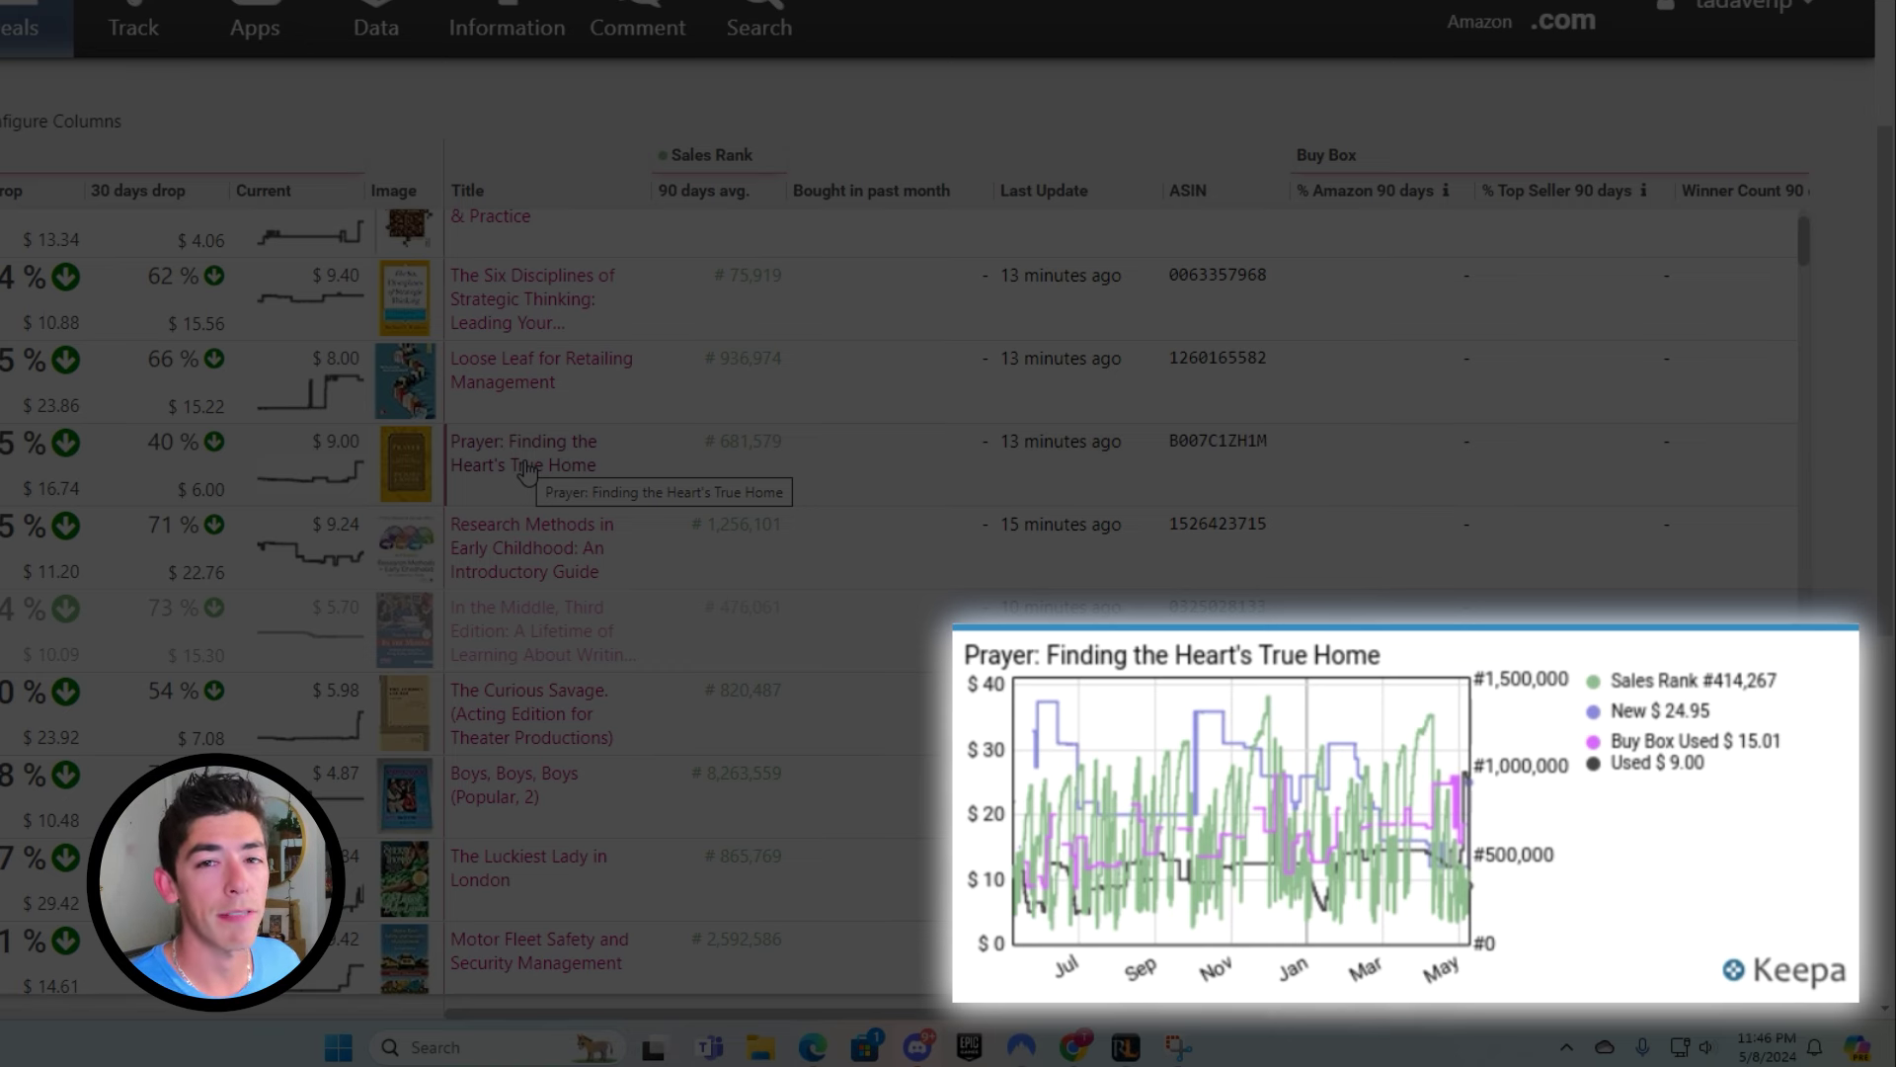
{"action": "scroll", "coordinate": [526, 472], "scroll_direction": "down", "scroll_amount": 1}
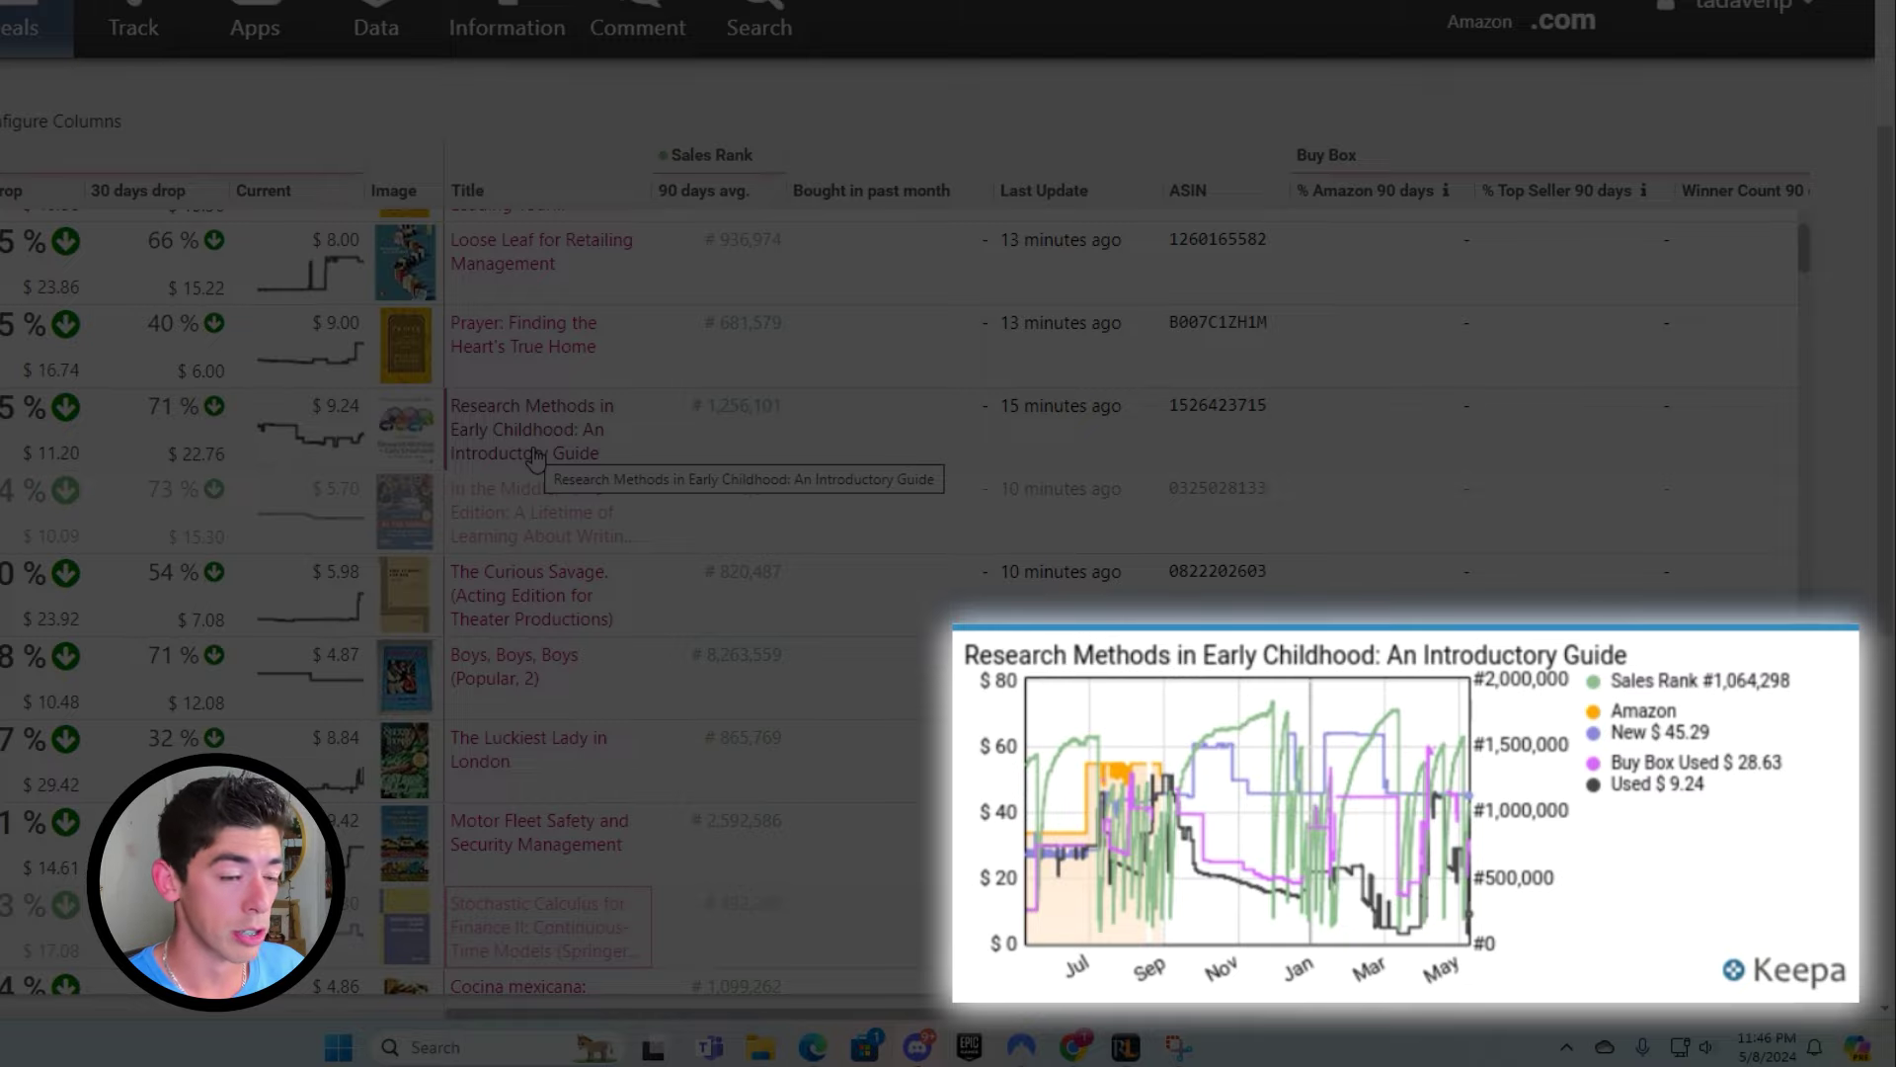
{"action": "scroll", "coordinate": [534, 457], "scroll_direction": "down", "scroll_amount": 1}
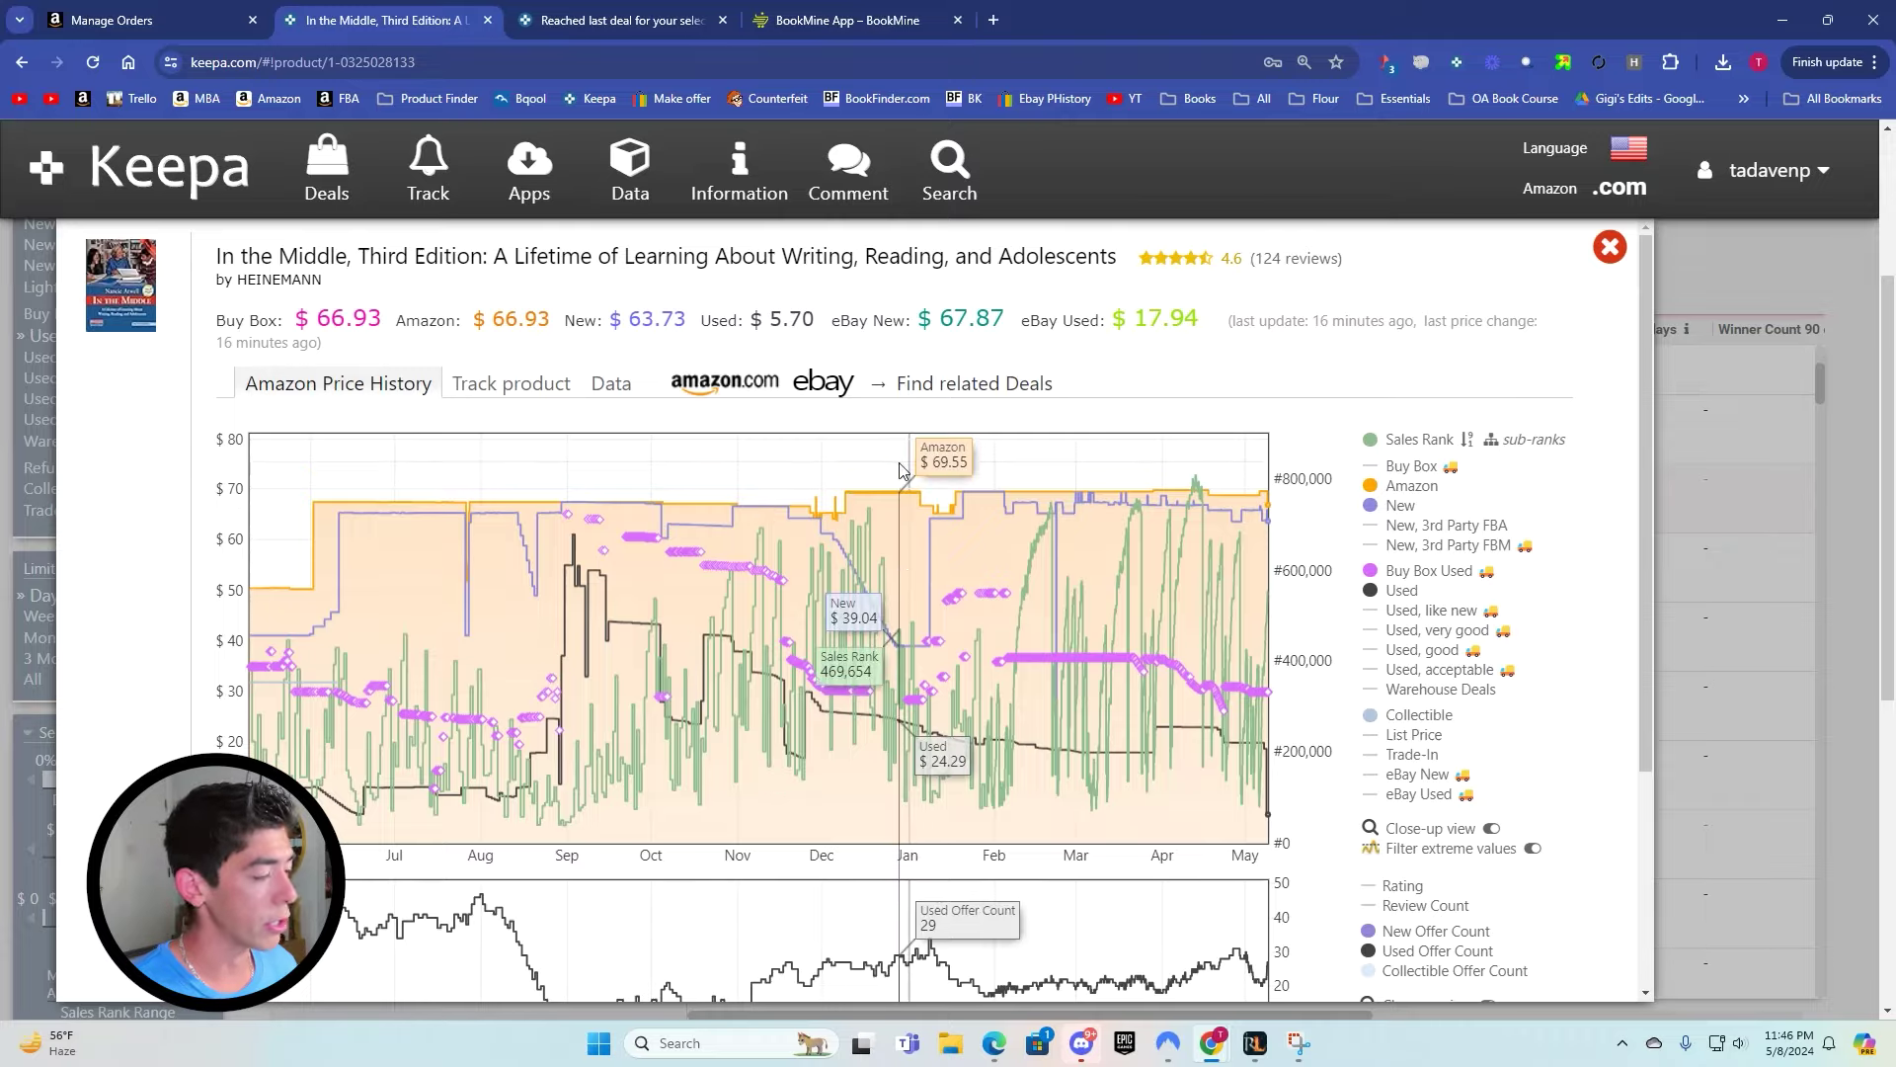
Examine the book's yearly price history and offer counts, zooming into the most recent weeks and resetting the graph, and check its cover image.
{"action": "scroll", "coordinate": [901, 462], "scroll_direction": "down", "scroll_amount": 3}
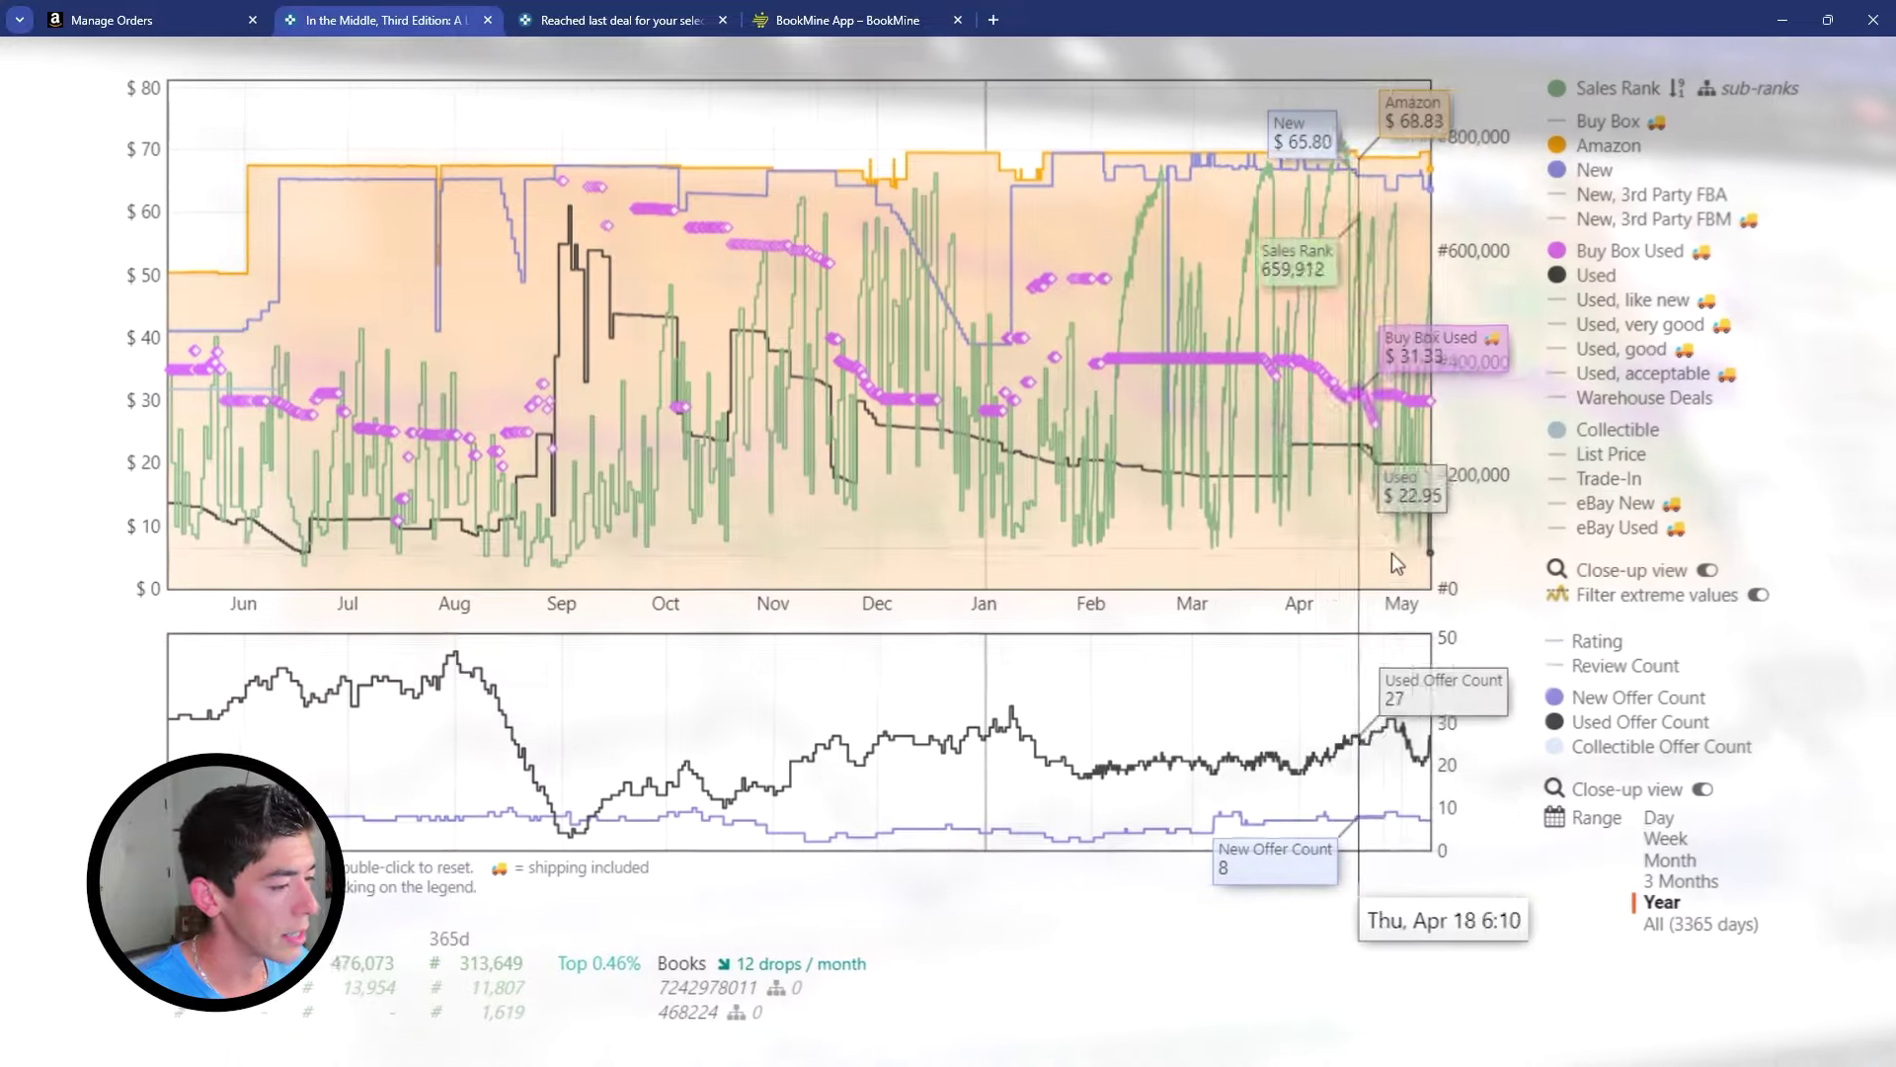
{"action": "left_click_drag", "start_coordinate": [1237, 494], "coordinate": [1266, 494]}
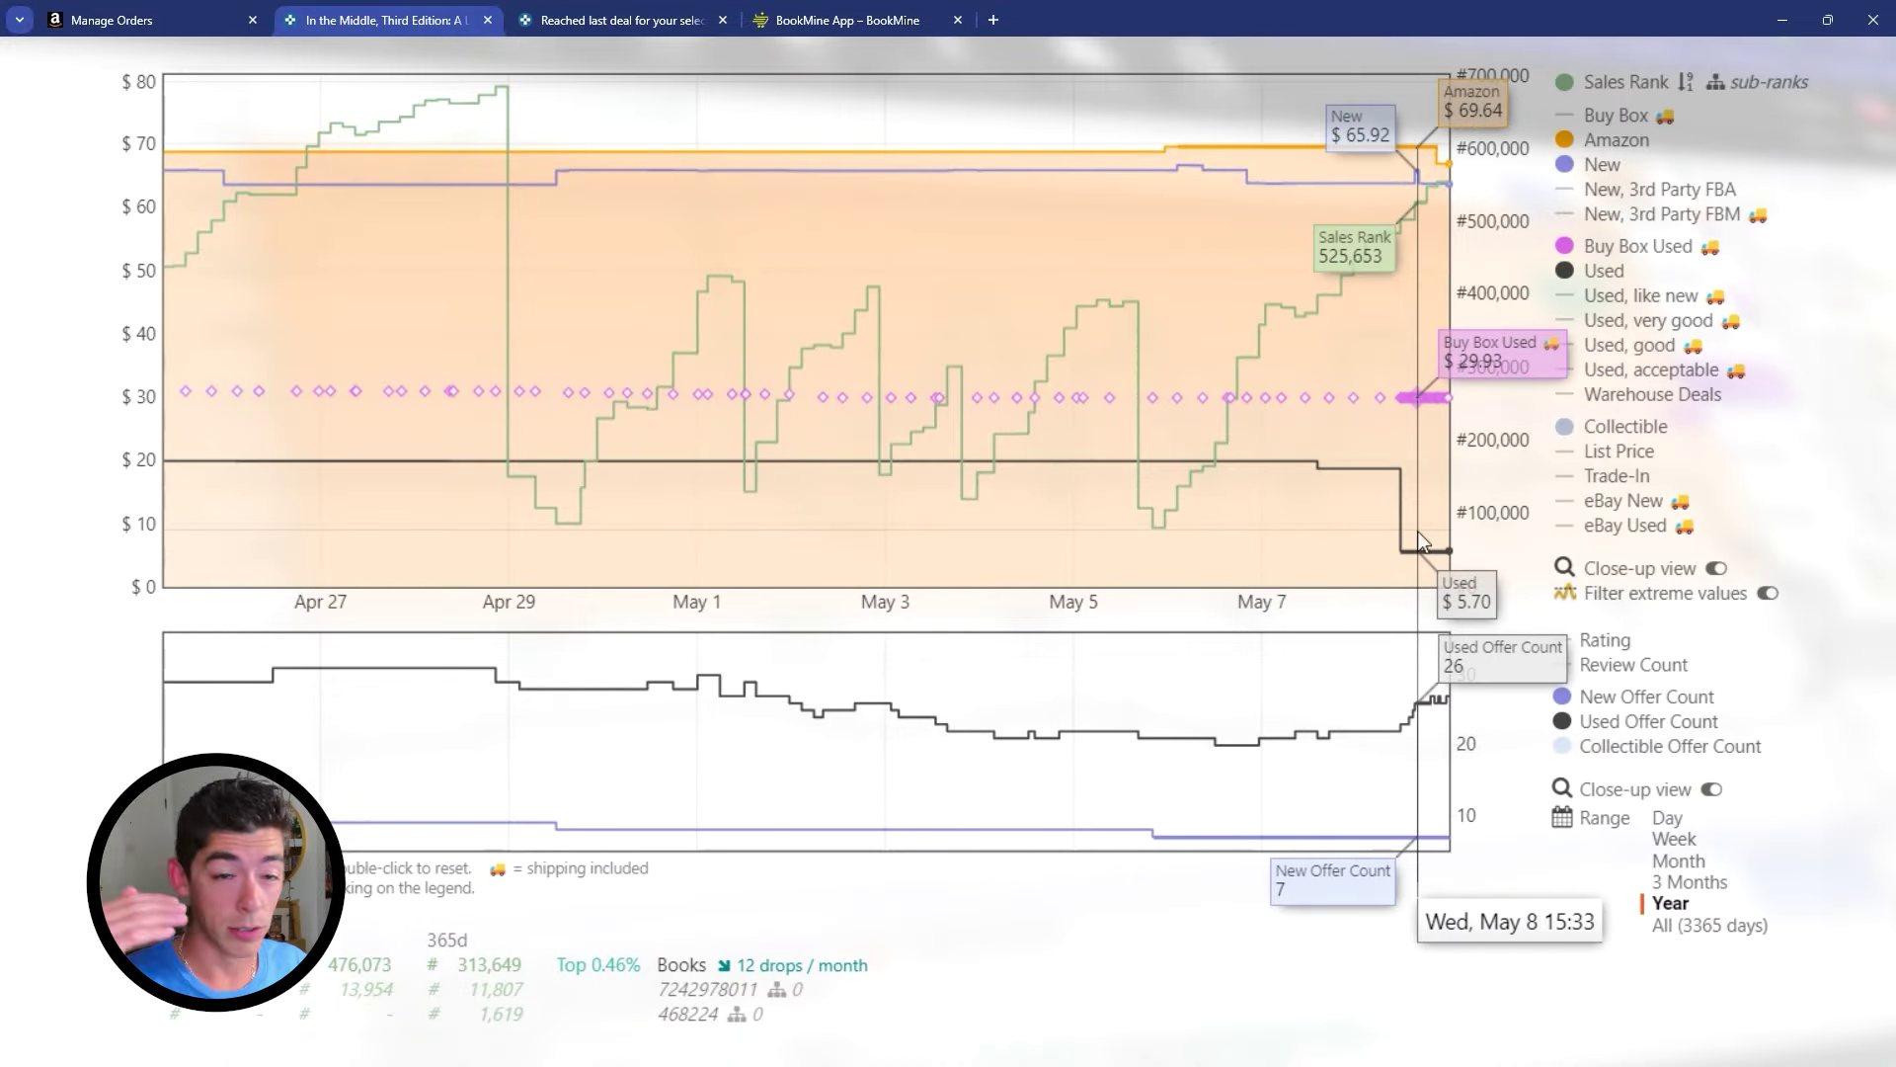
{"action": "double_click", "coordinate": [1412, 539]}
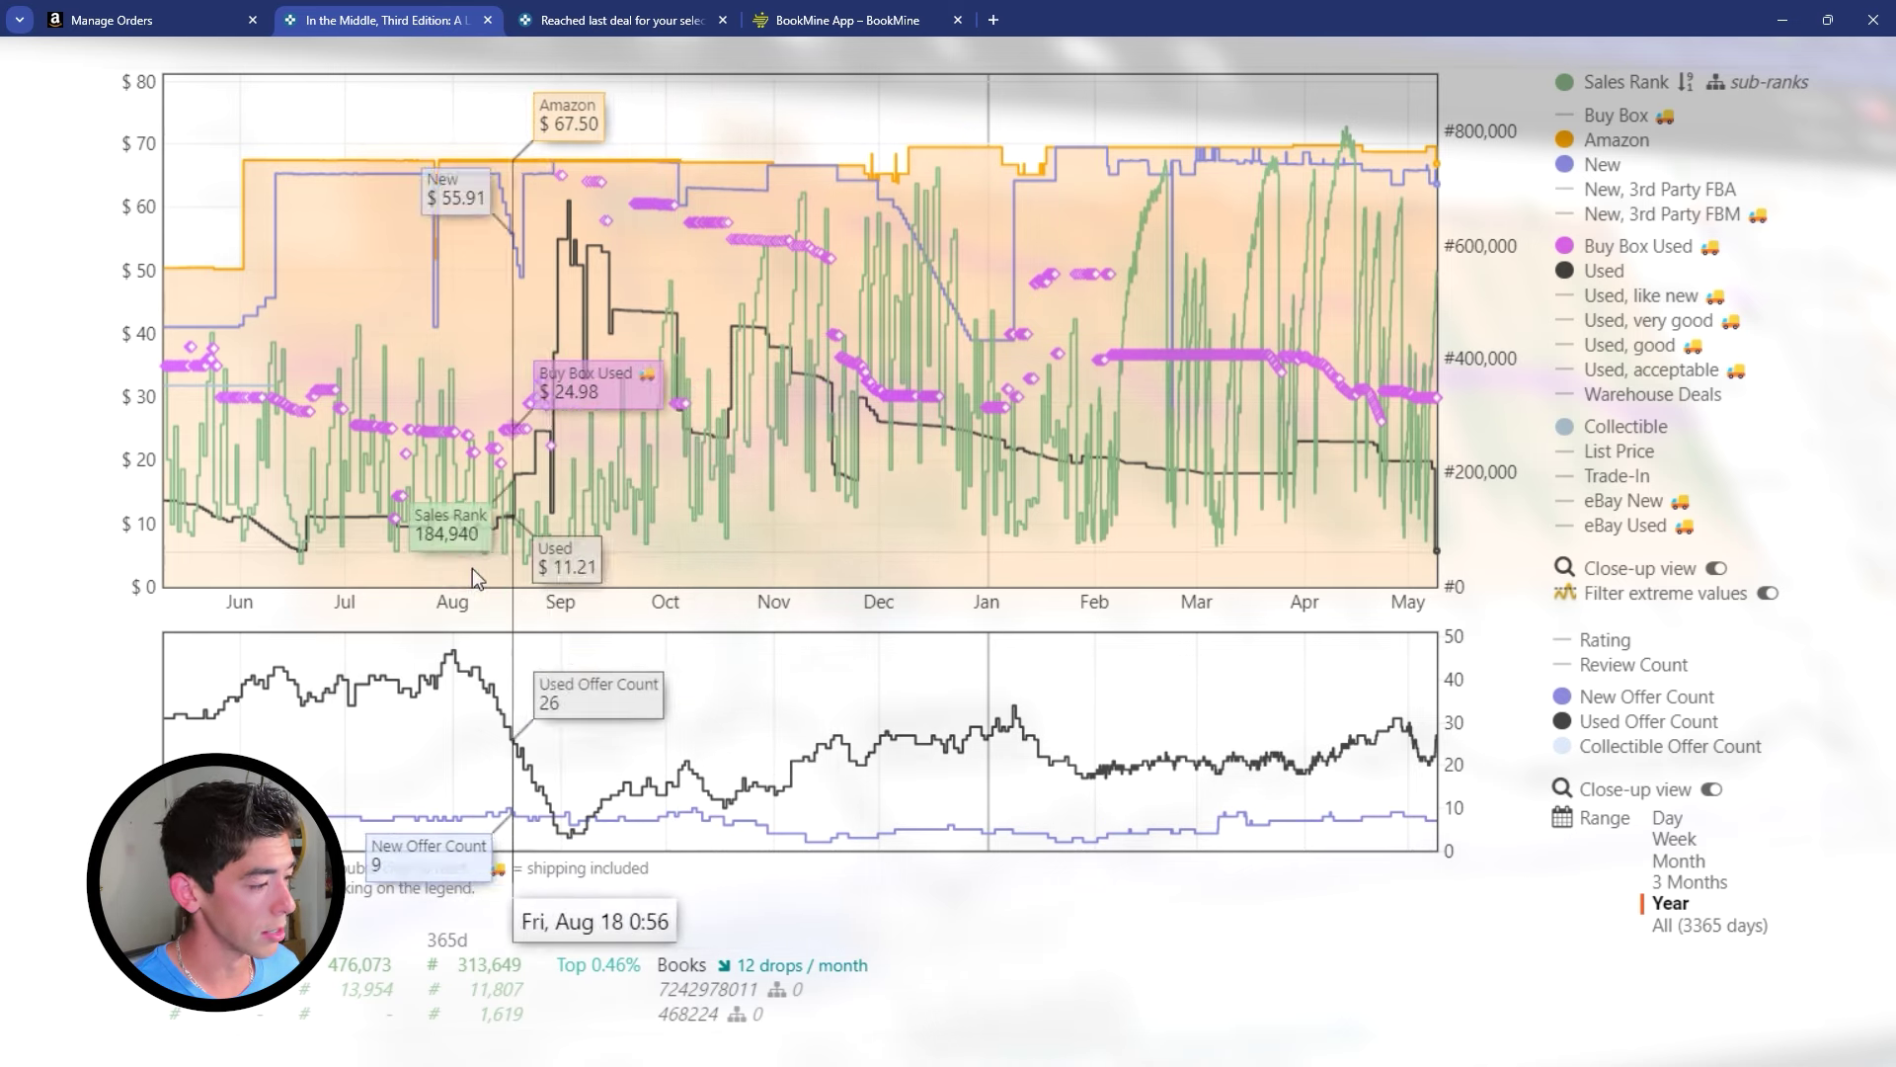
{"action": "scroll", "coordinate": [464, 548], "scroll_direction": "up", "scroll_amount": 2}
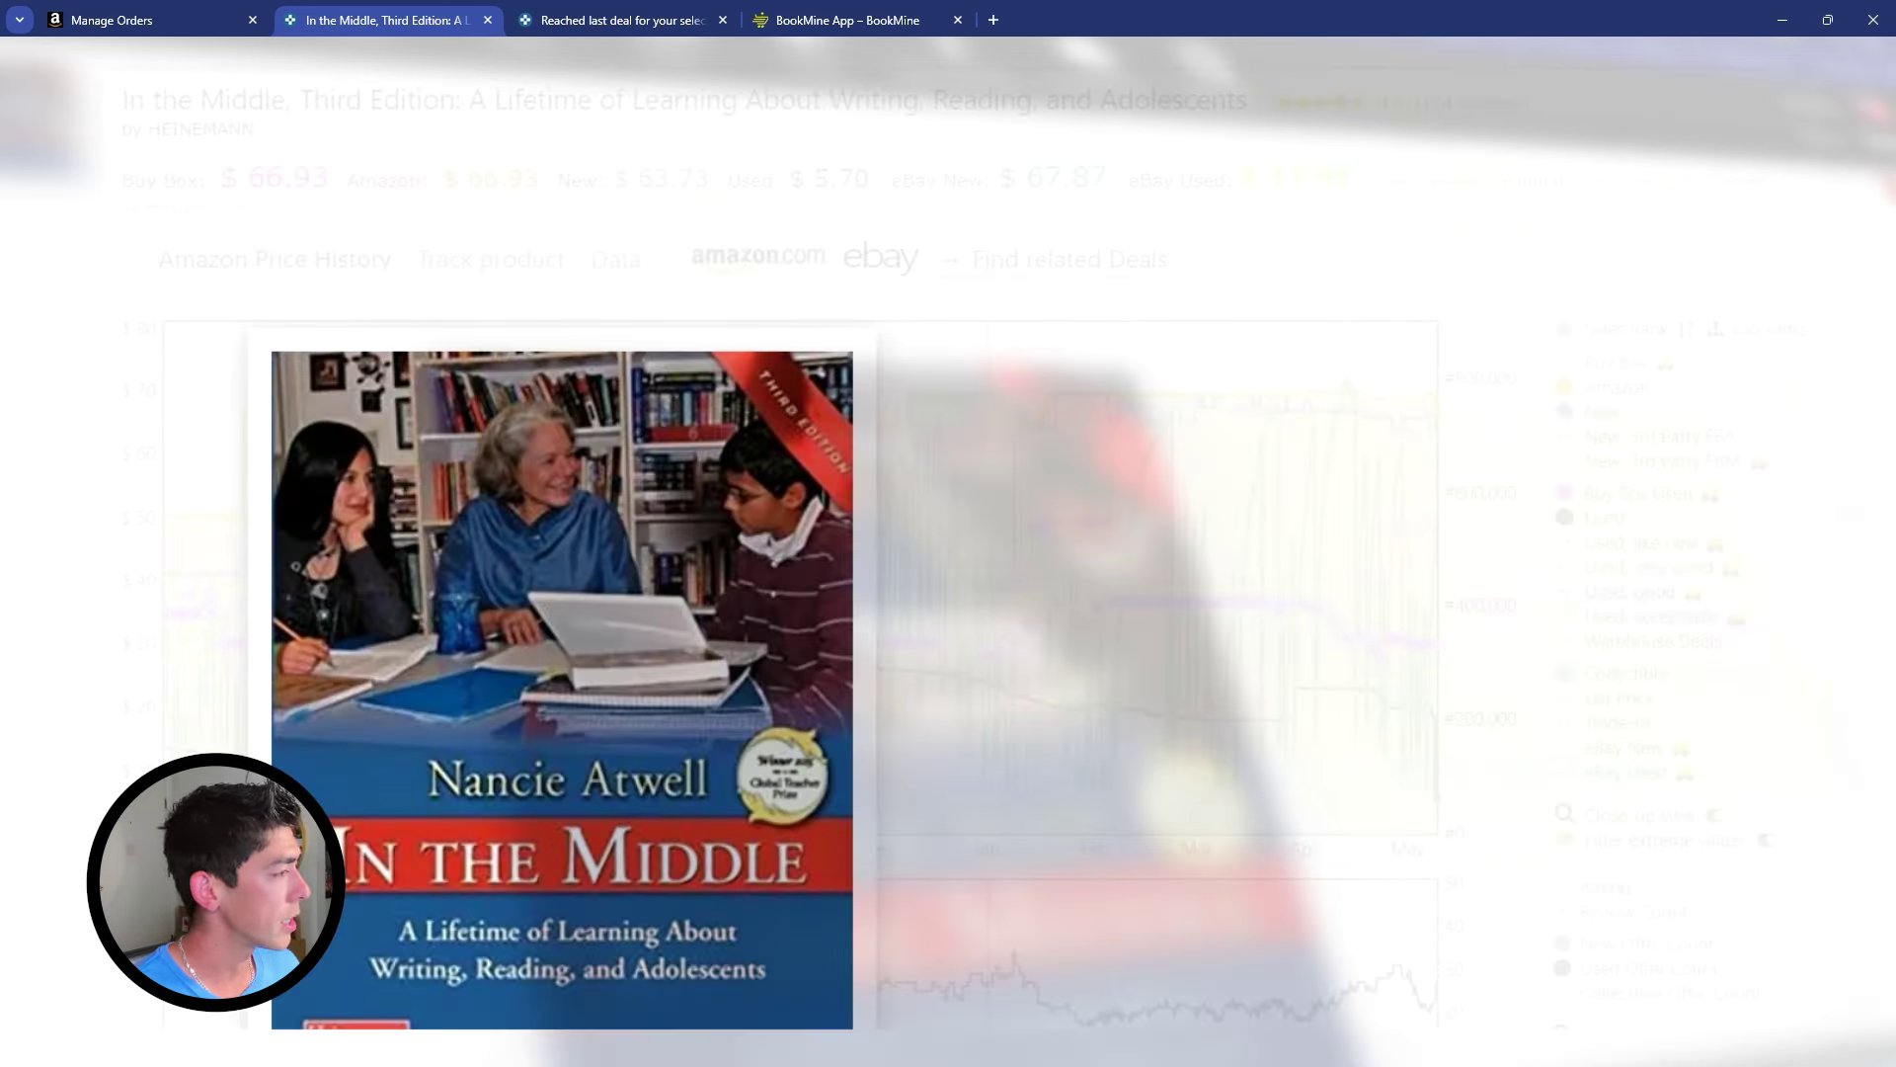
{"action": "scroll", "coordinate": [680, 556], "scroll_direction": "down", "scroll_amount": 2}
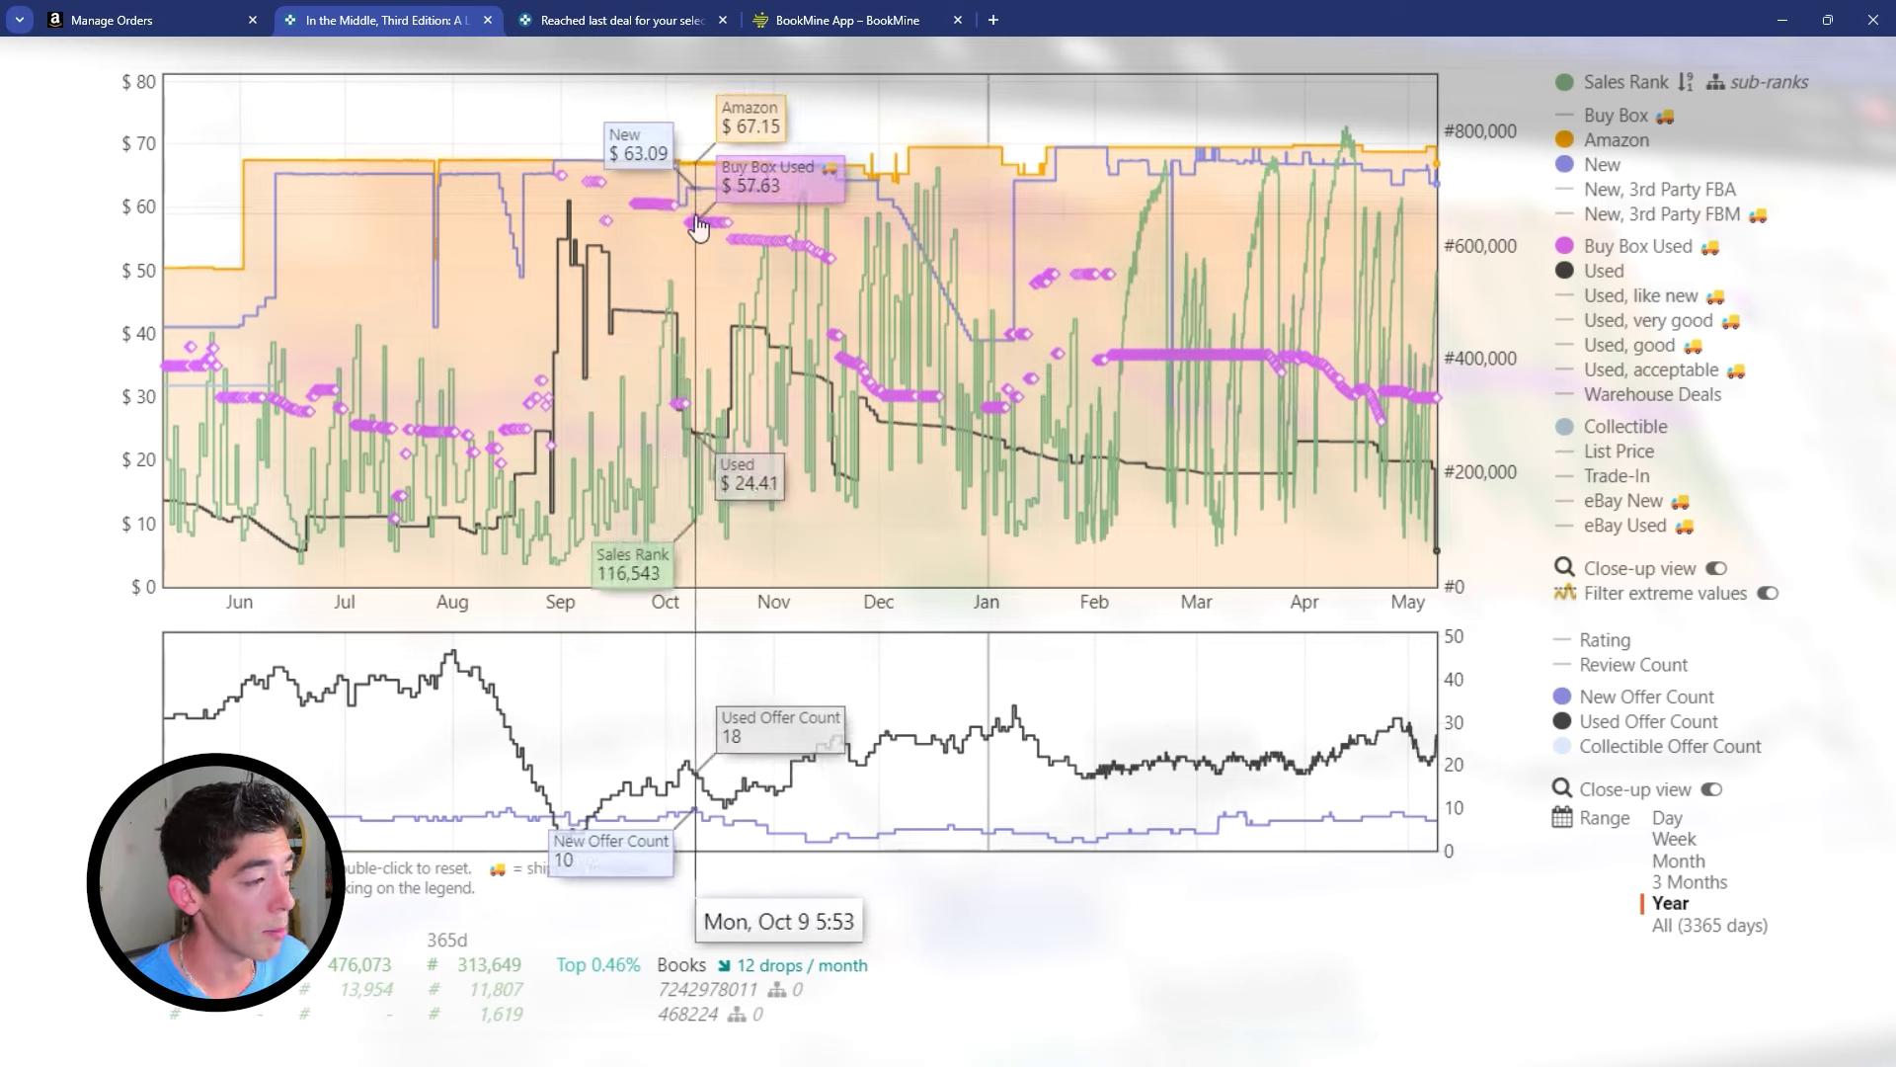
Open the Amazon listing for In the Middle, Third Edition in a new tab and switch to it.
{"action": "scroll", "coordinate": [1070, 381], "scroll_direction": "up", "scroll_amount": 3}
{"action": "right_click", "coordinate": [747, 253]}
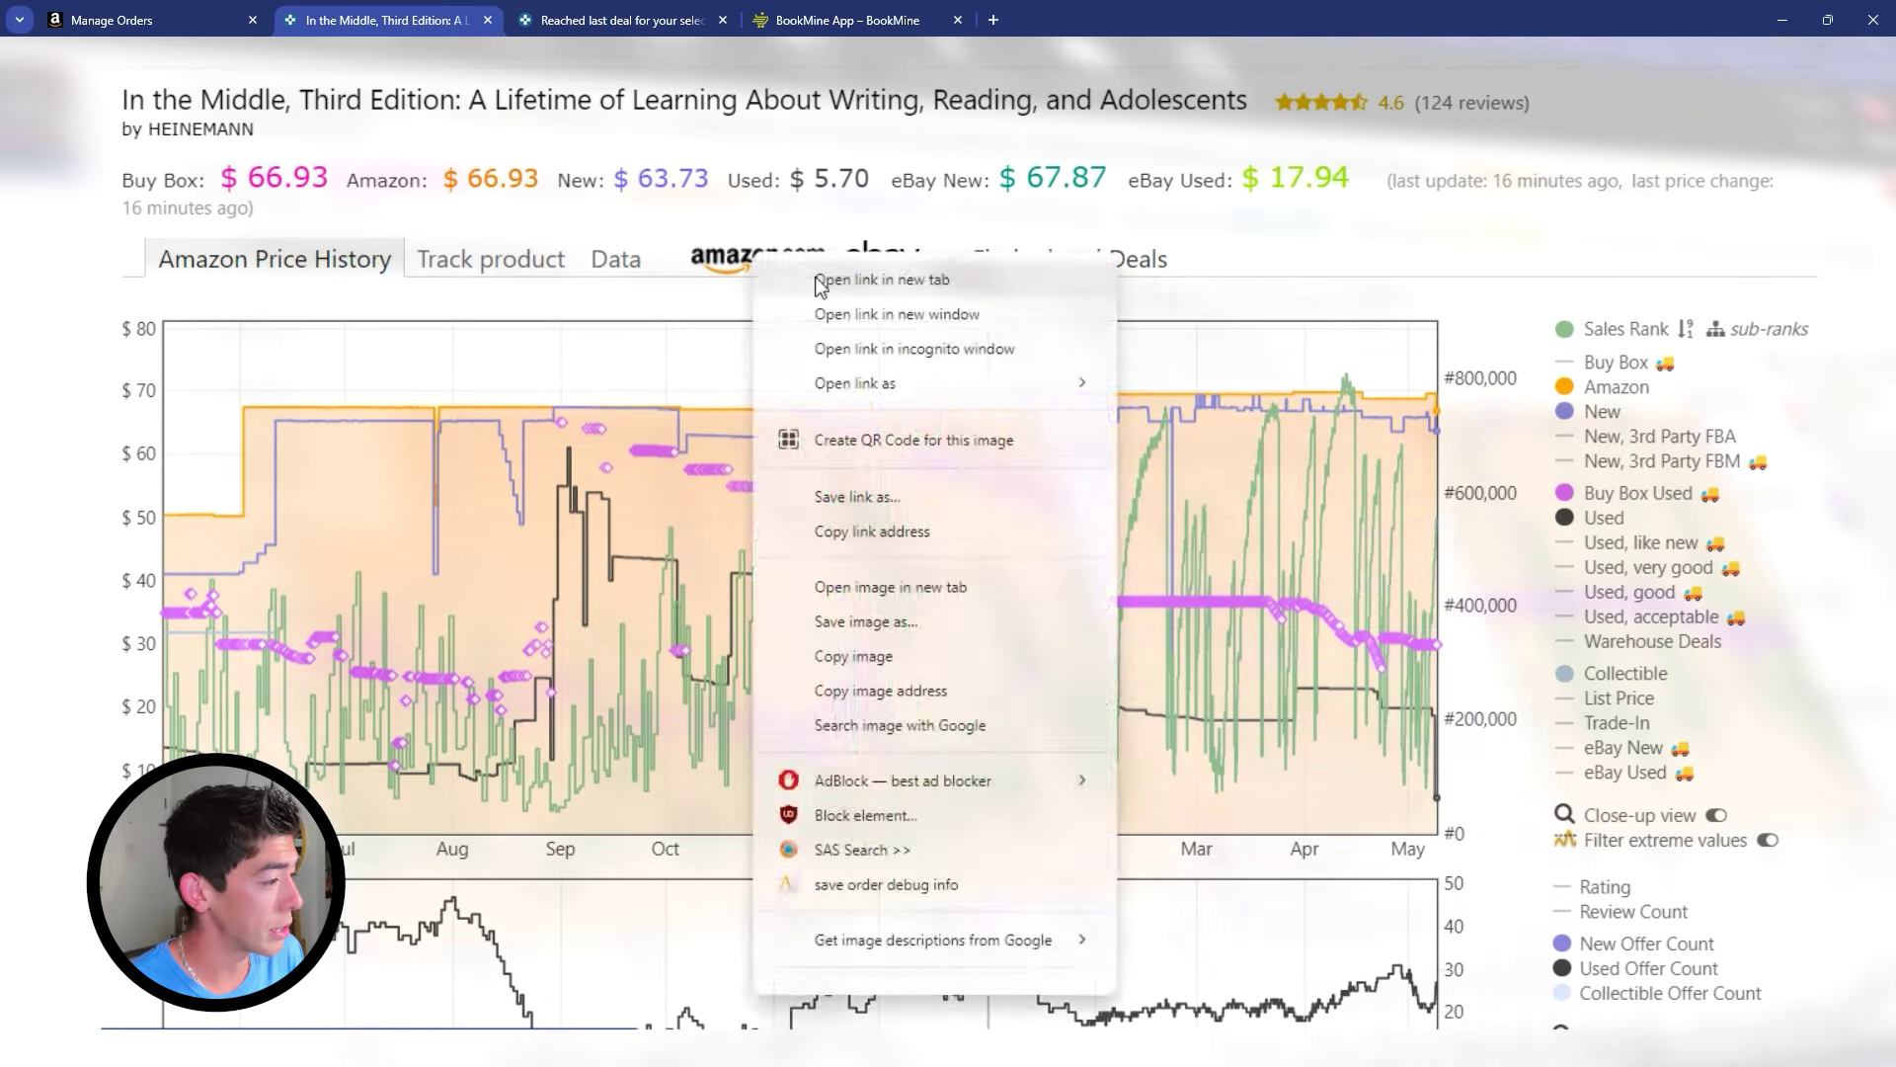
{"action": "left_click", "coordinate": [795, 280]}
{"action": "left_click", "coordinate": [664, 10]}
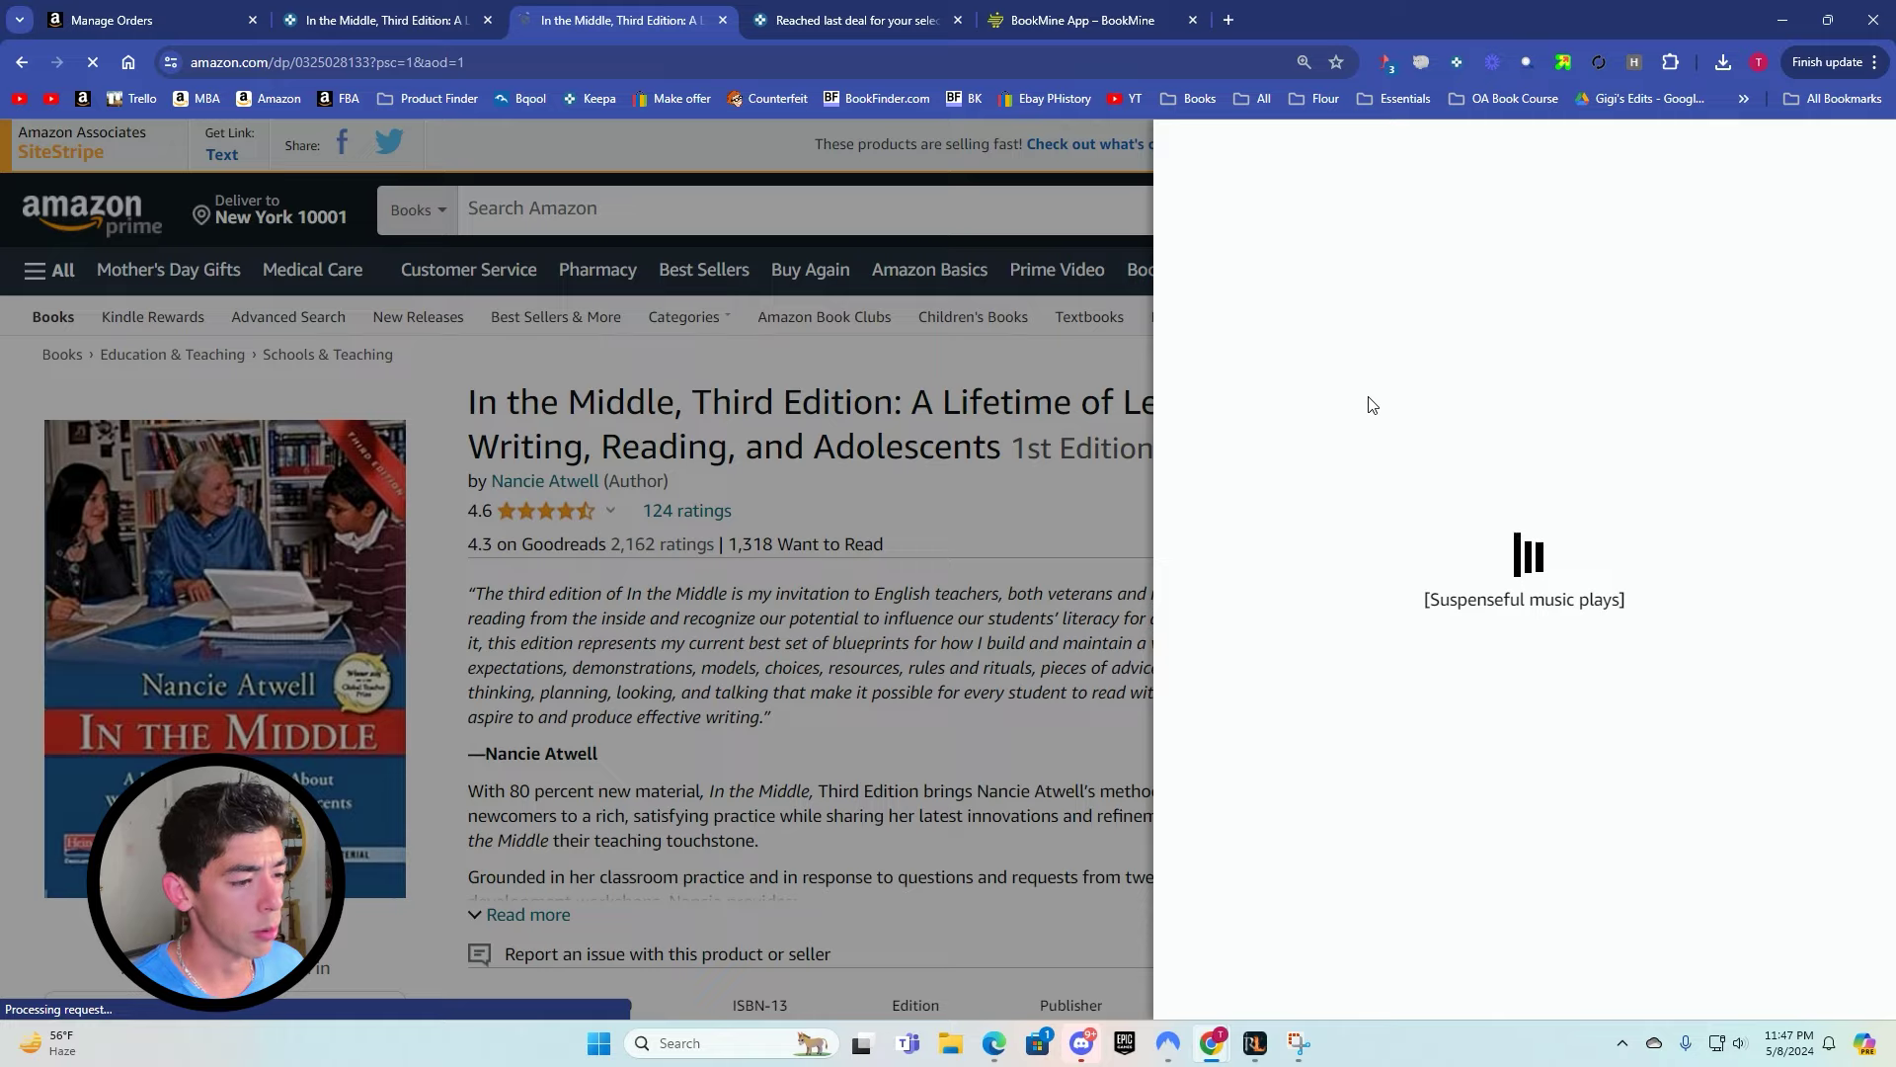
Set the SellerAmp cost price to the cheapest used offer plus delivery, 5.70+5.16.
{"action": "scroll", "coordinate": [1481, 405], "scroll_direction": "down", "scroll_amount": 2}
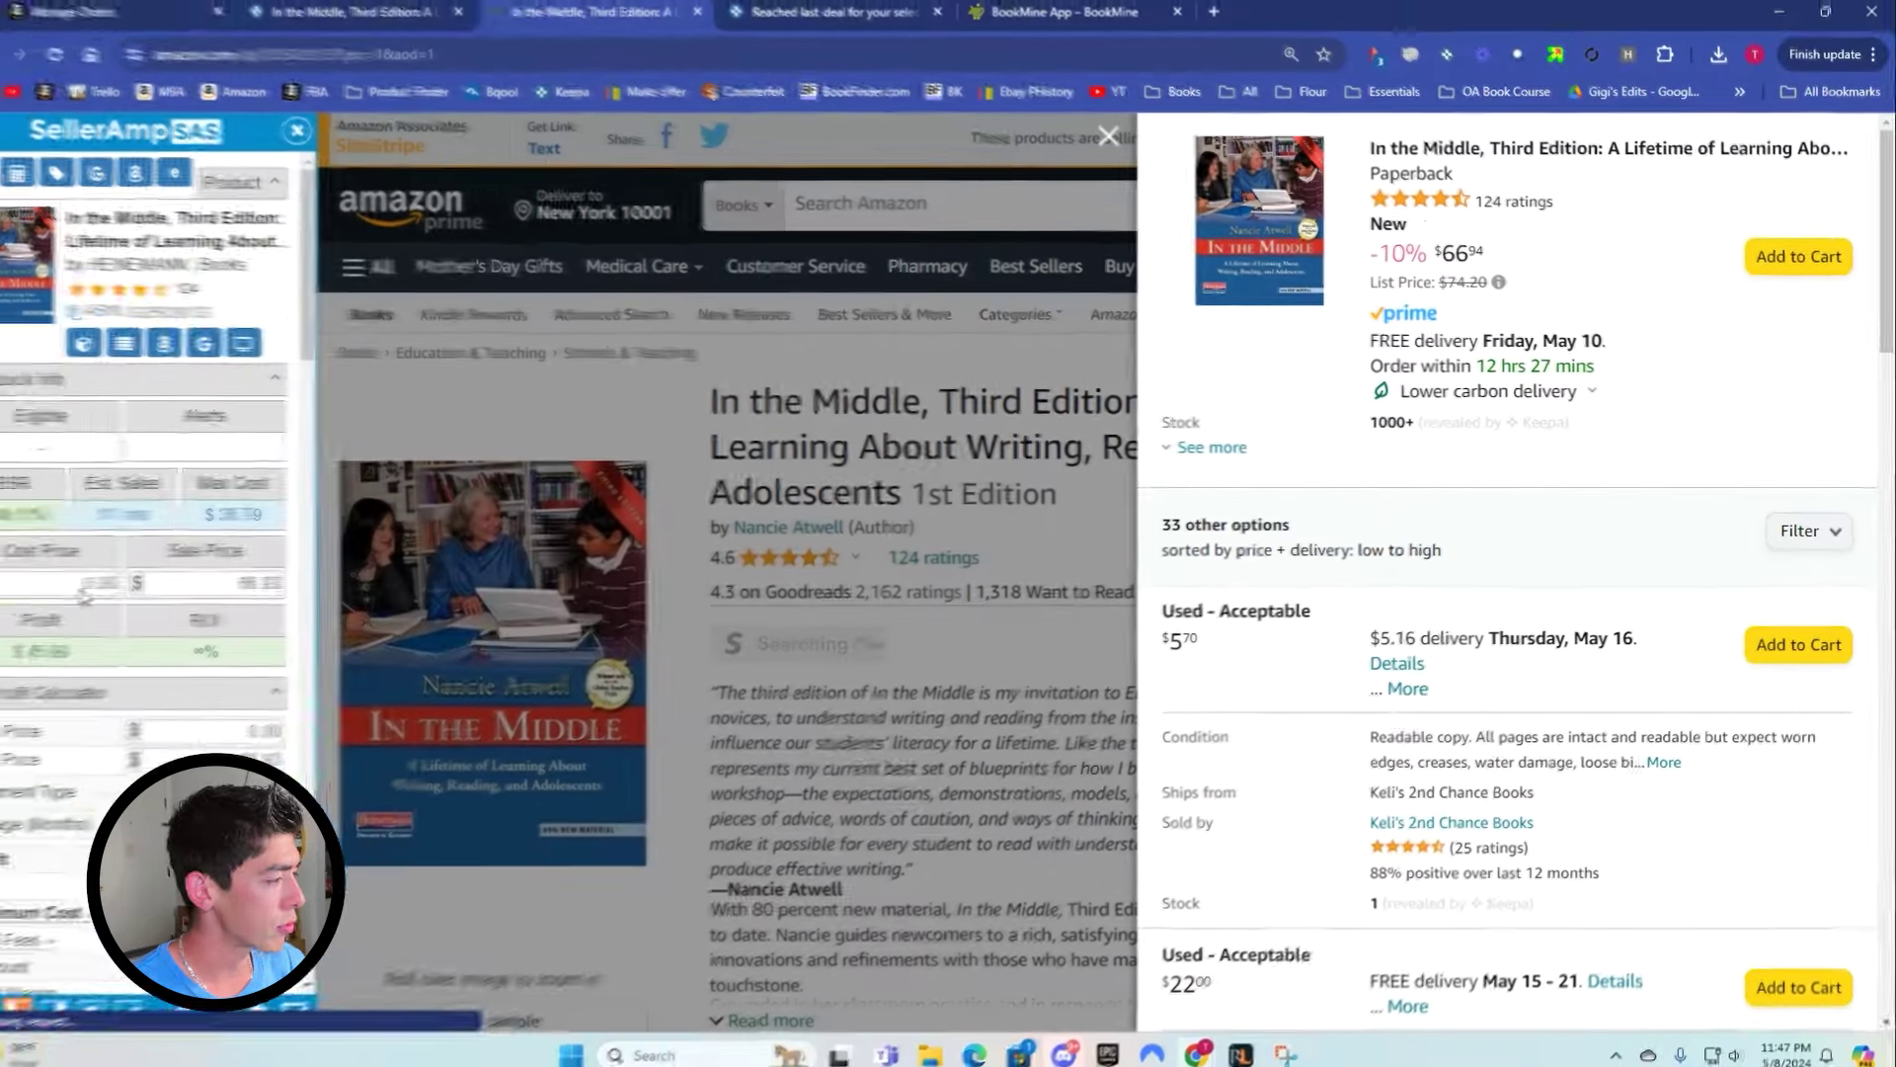
{"action": "left_click", "coordinate": [120, 582]}
{"action": "type", "text": "5.70"}
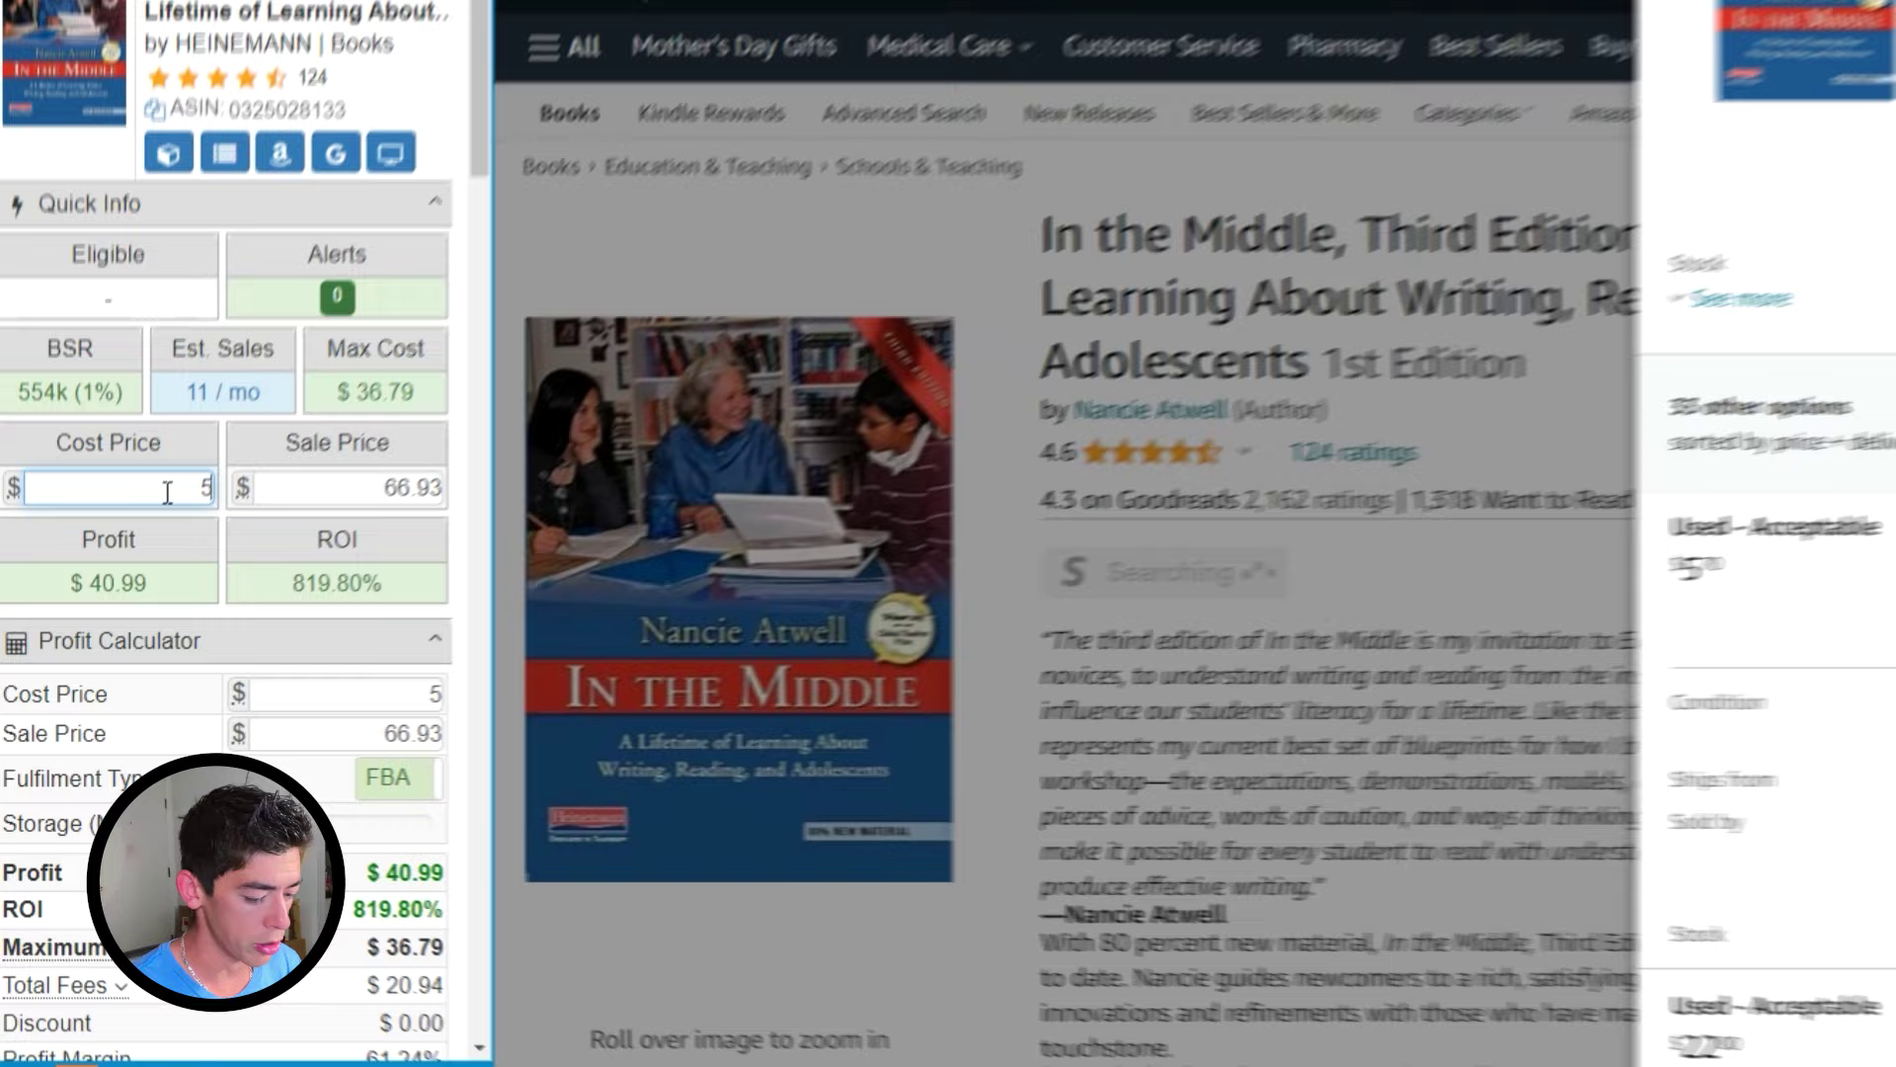
{"action": "type", "text": "+"}
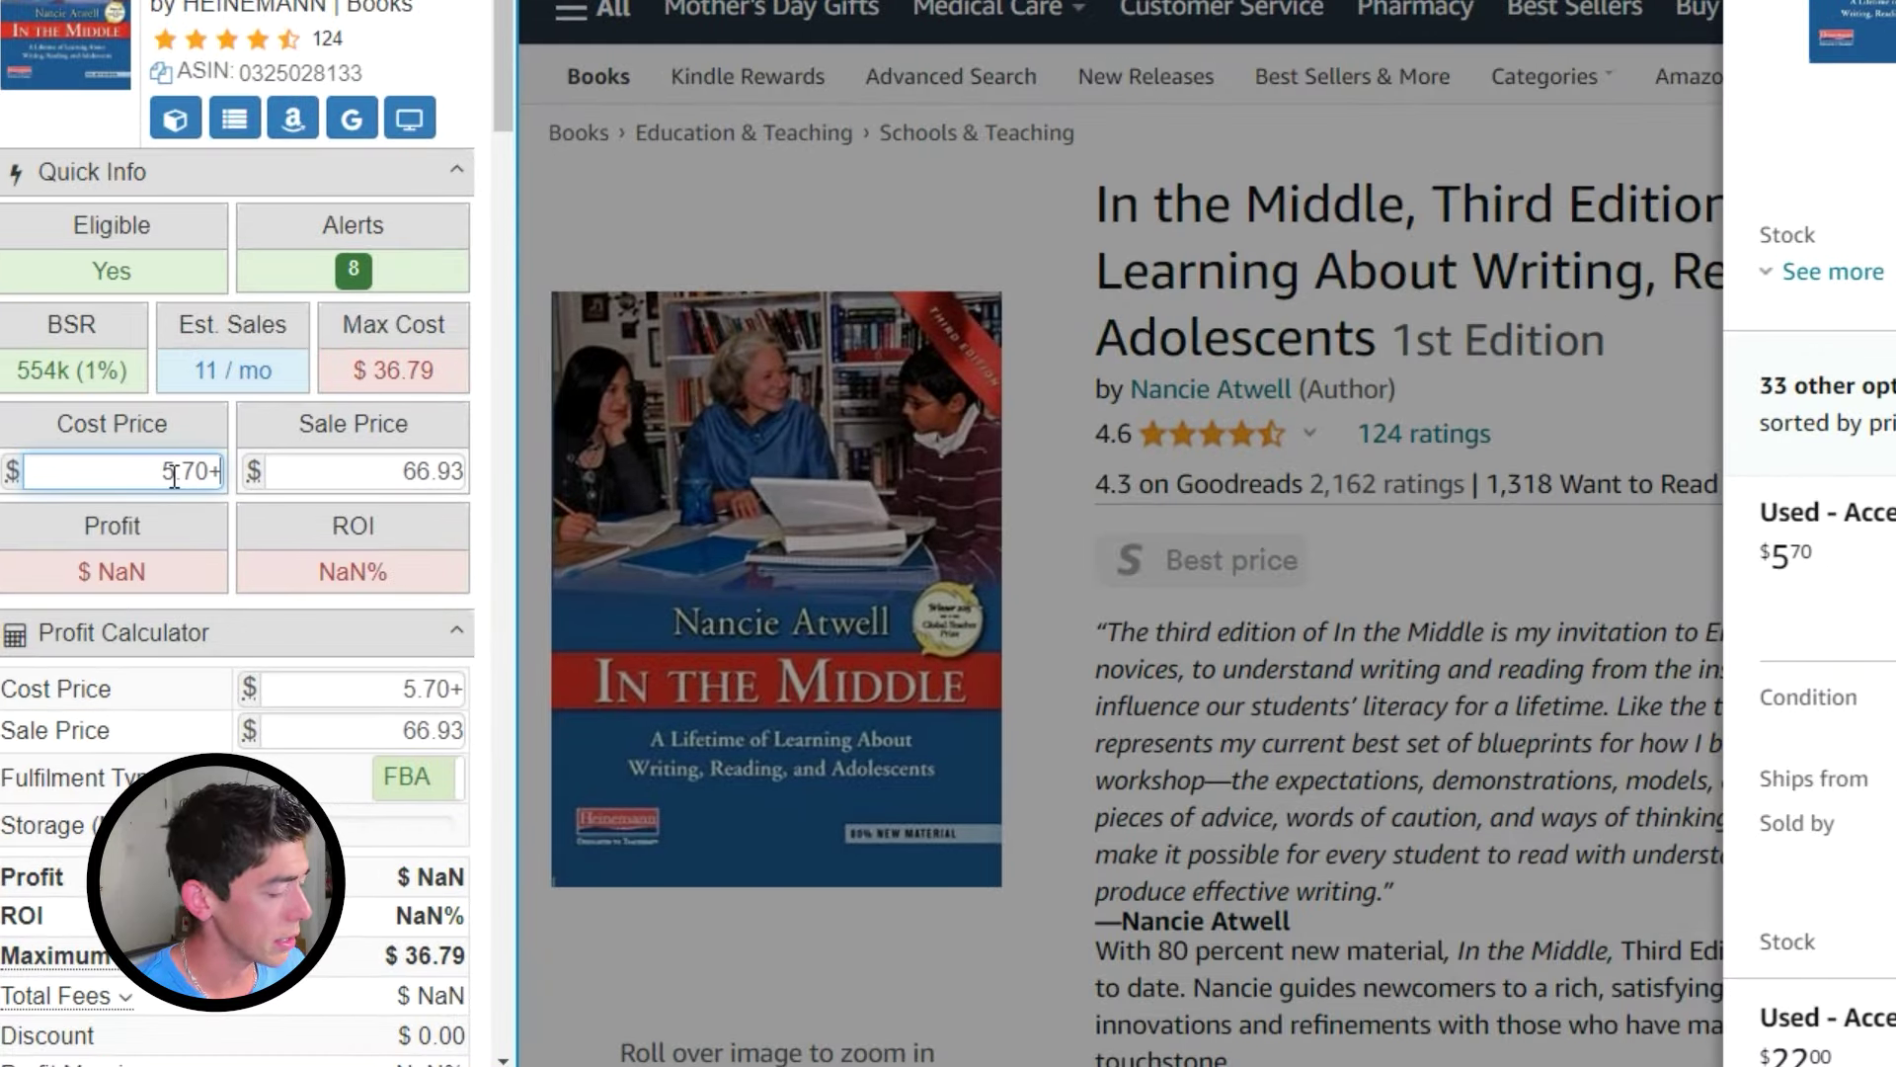
{"action": "type", "text": "5"}
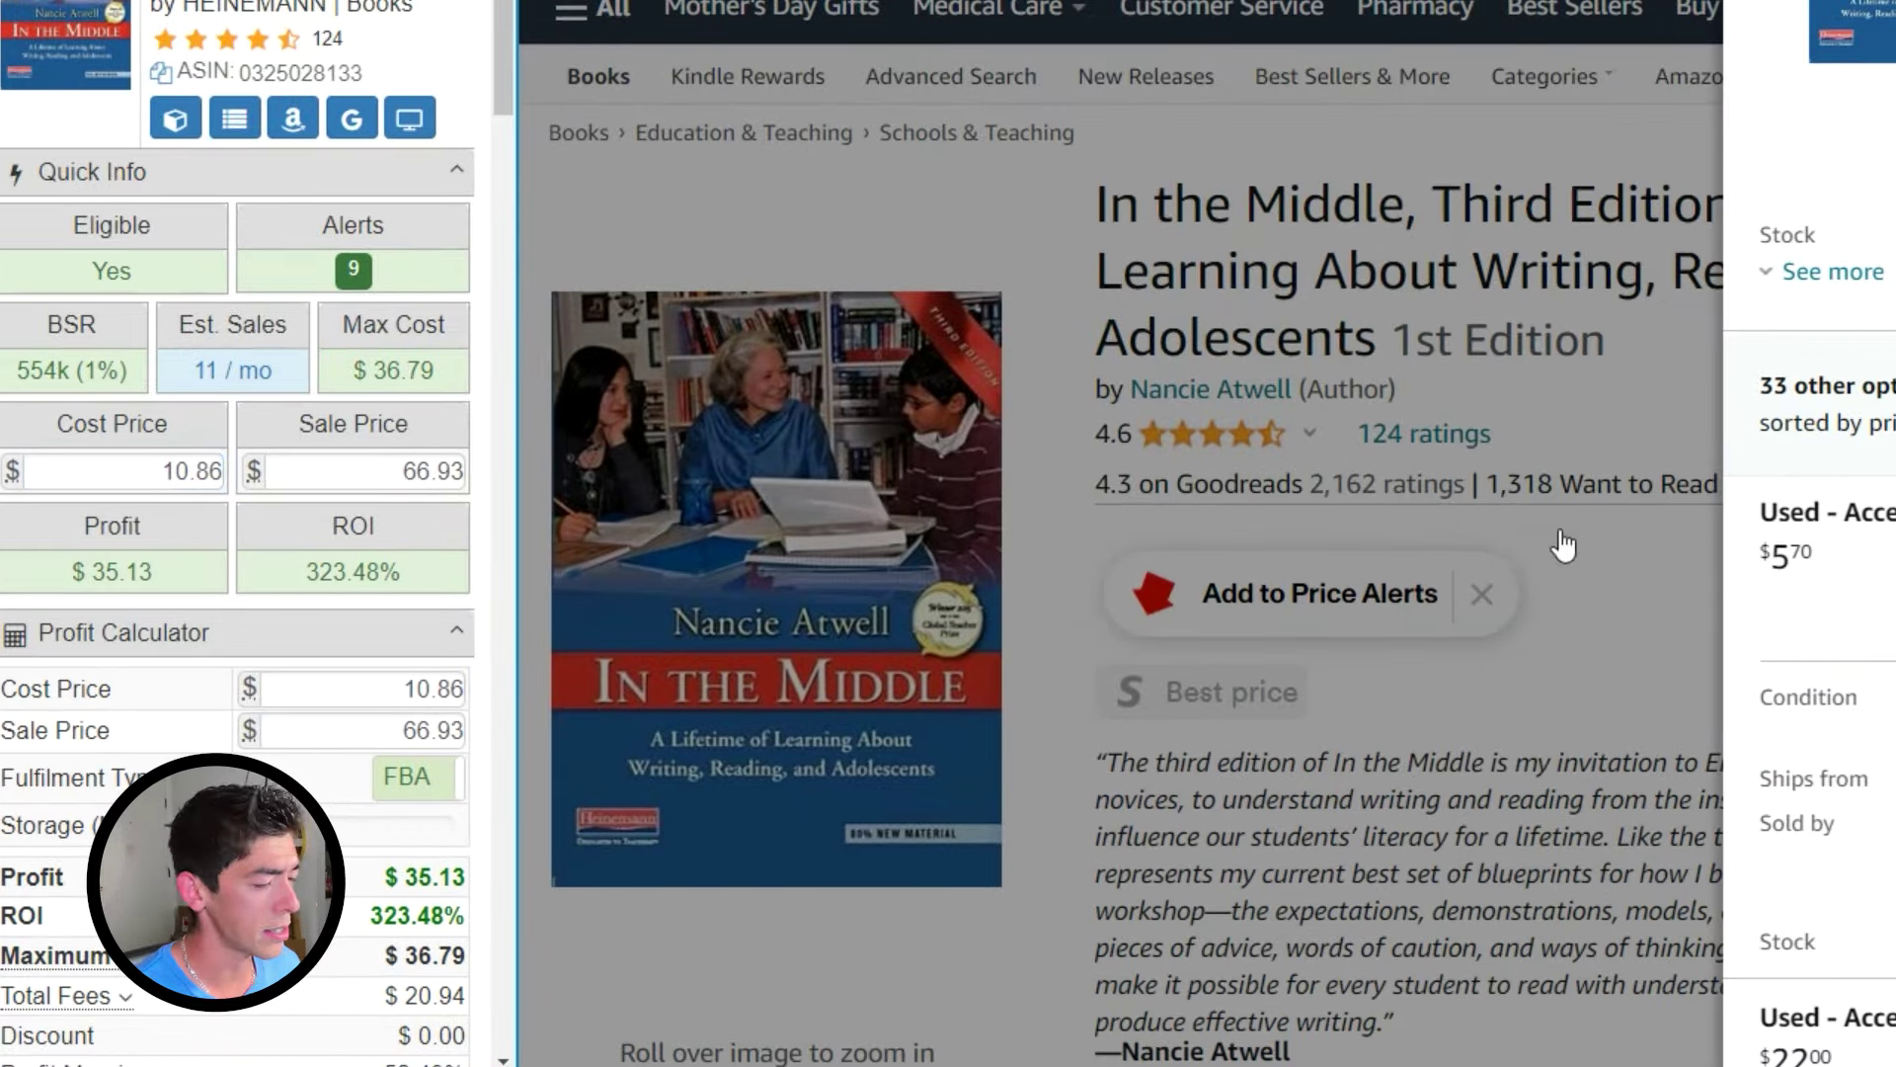
Compare the SellerAmp profit at sale prices of 35.00 and 45.00, checking them against the August to October price history.
{"action": "scroll", "coordinate": [1563, 544], "scroll_direction": "down", "scroll_amount": 10}
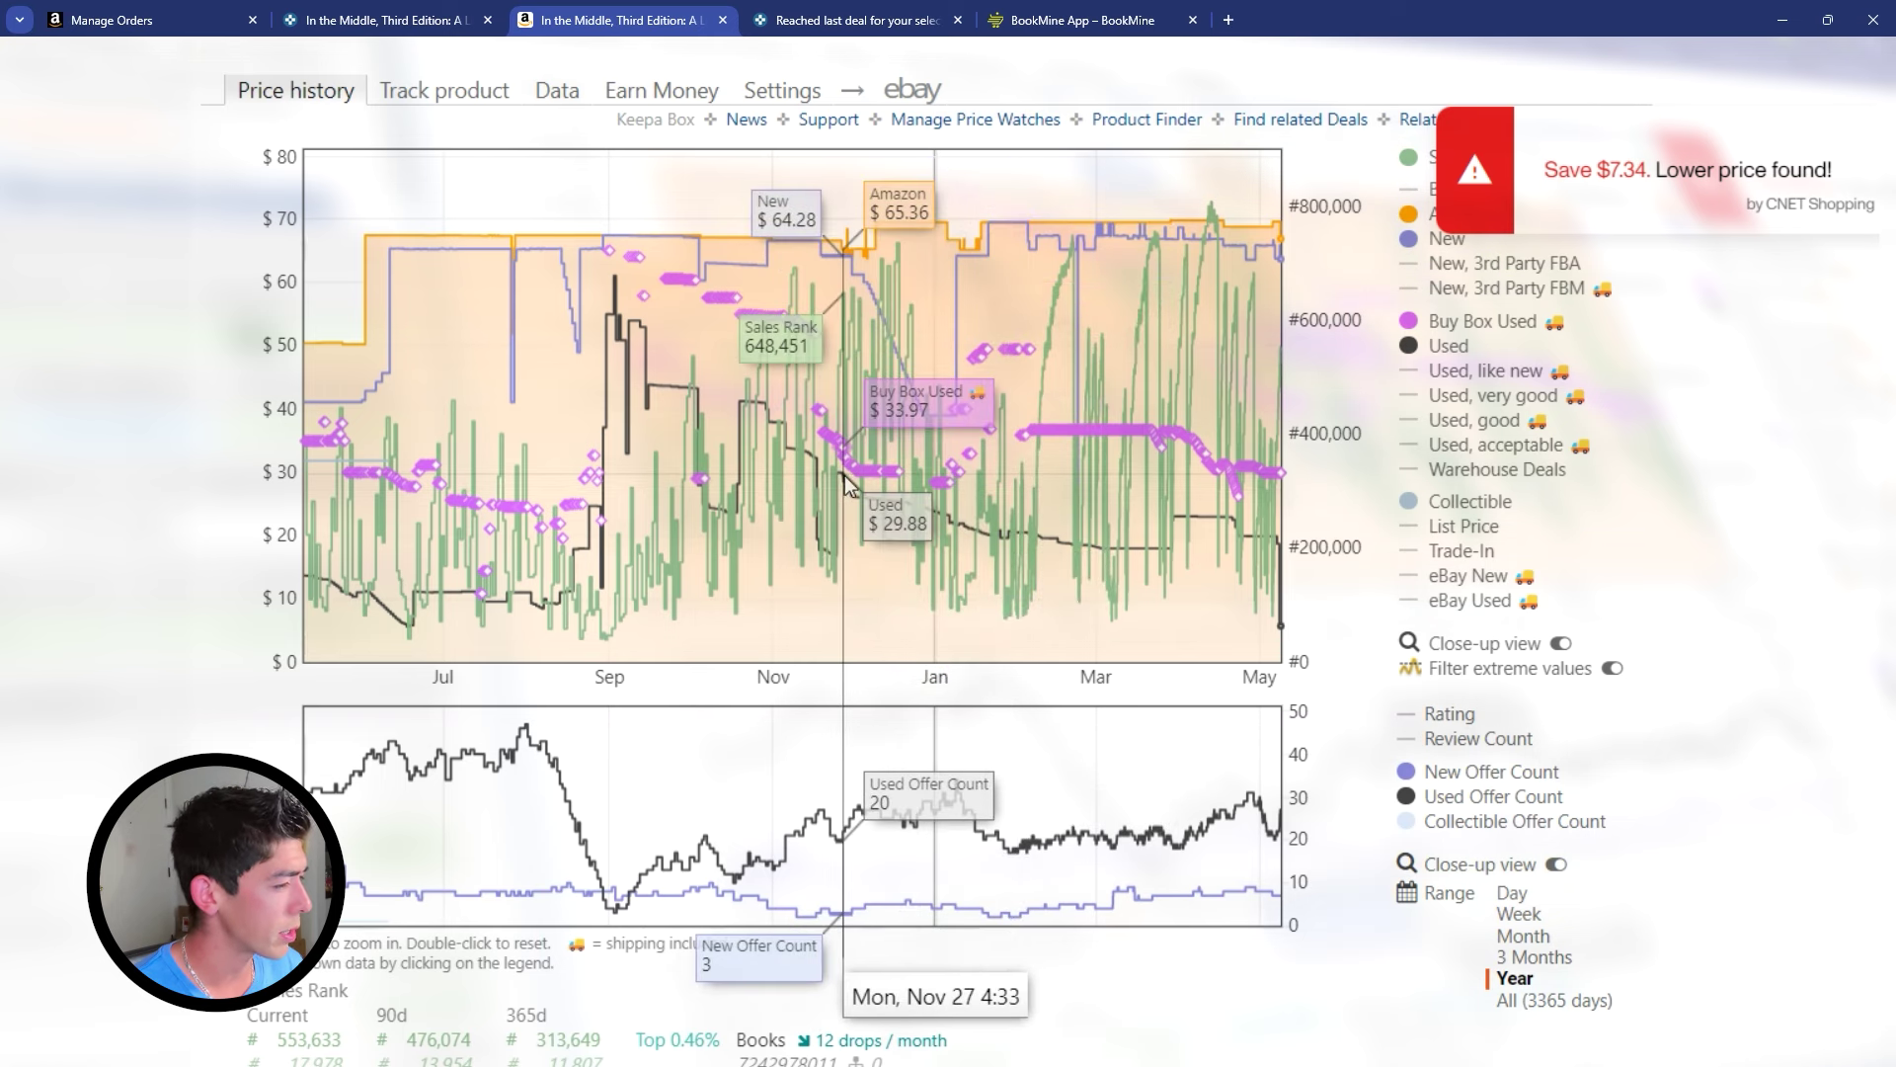
{"action": "double_click", "coordinate": [370, 564]}
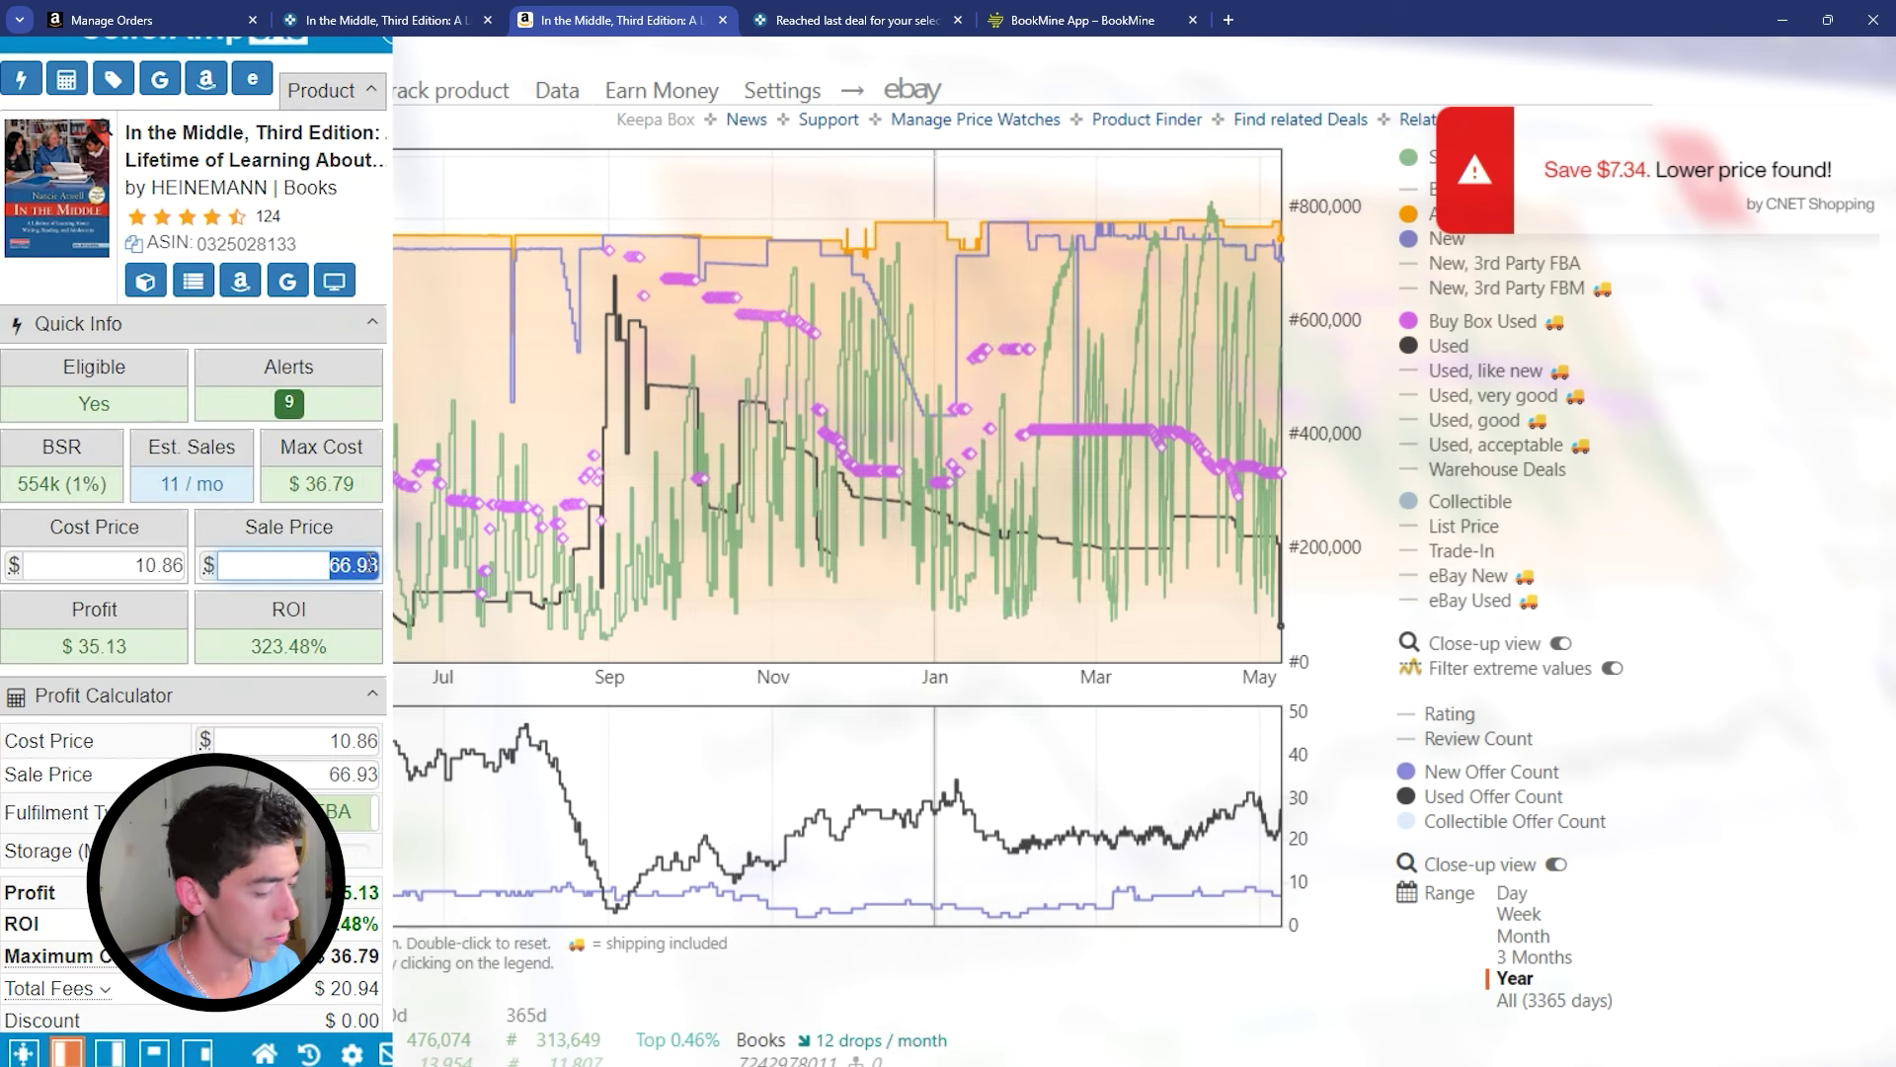
{"action": "type", "text": "35.00"}
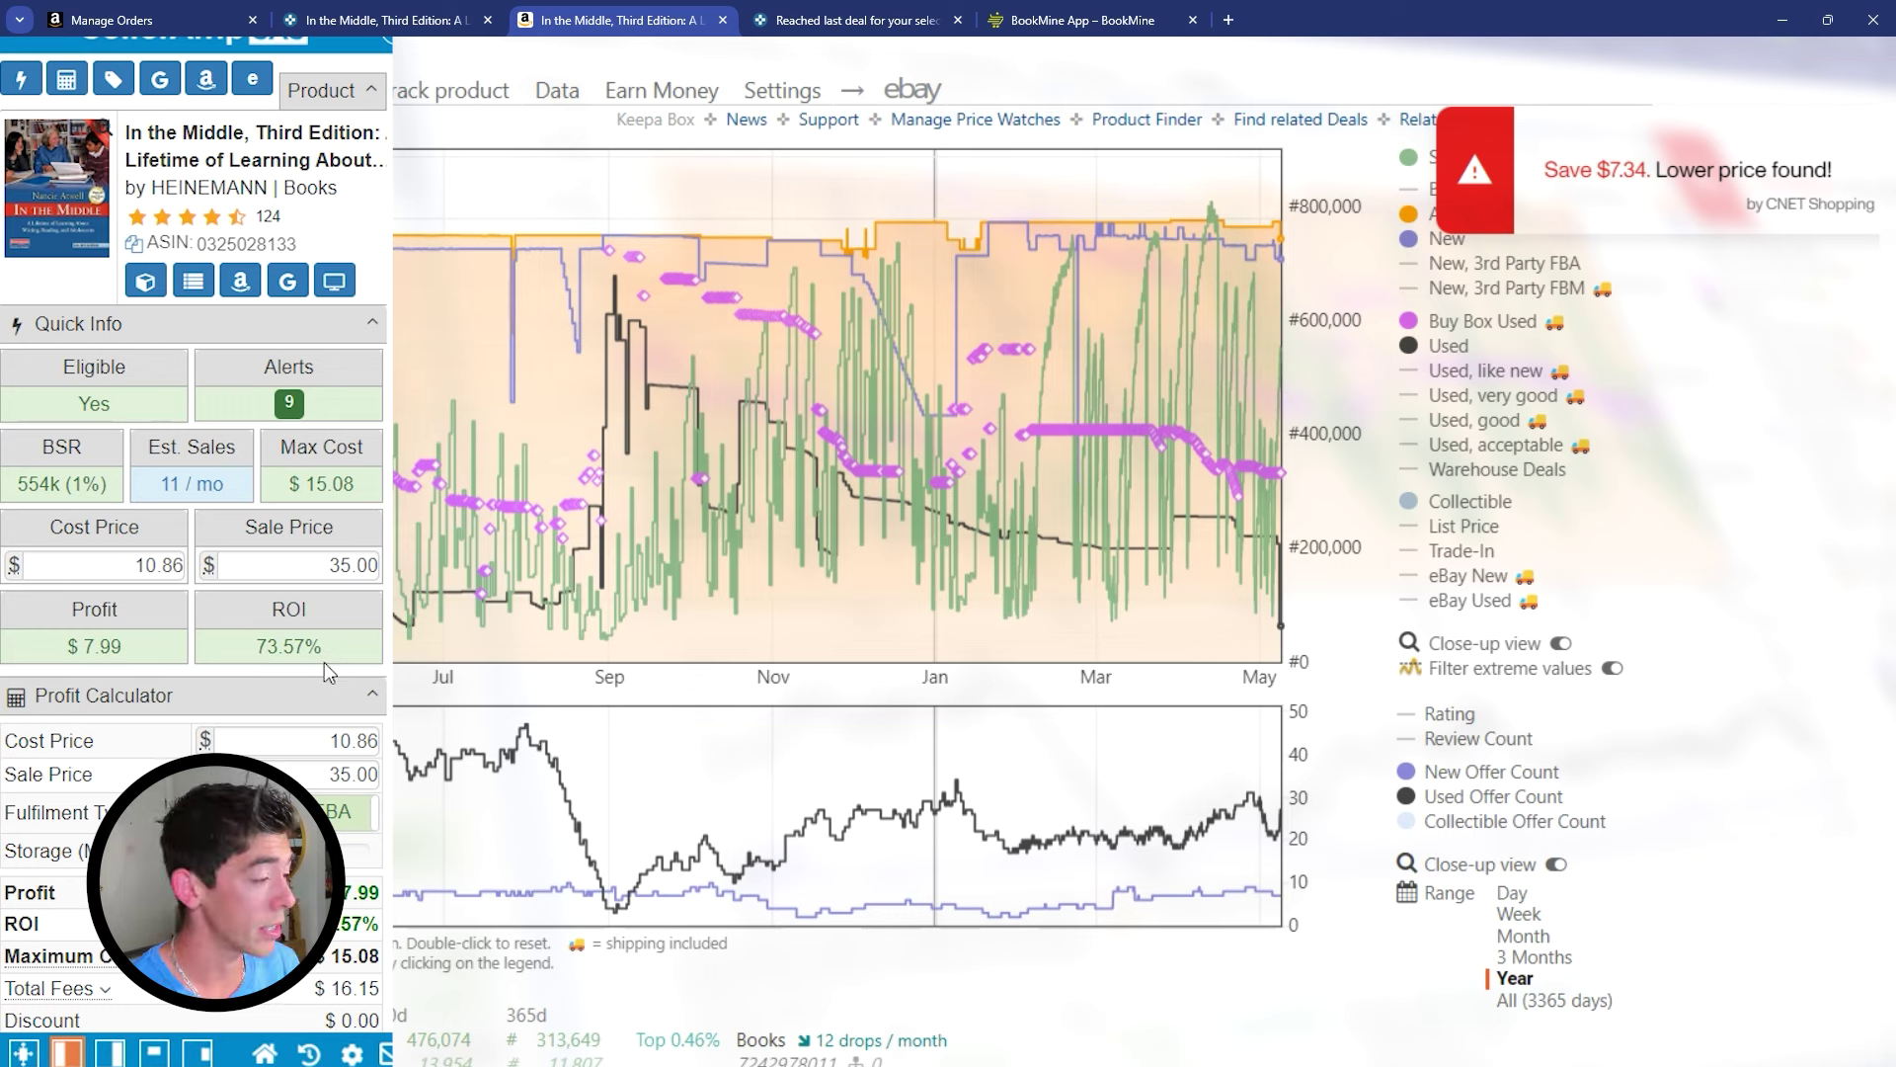
{"action": "left_click_drag", "start_coordinate": [490, 471], "coordinate": [767, 495]}
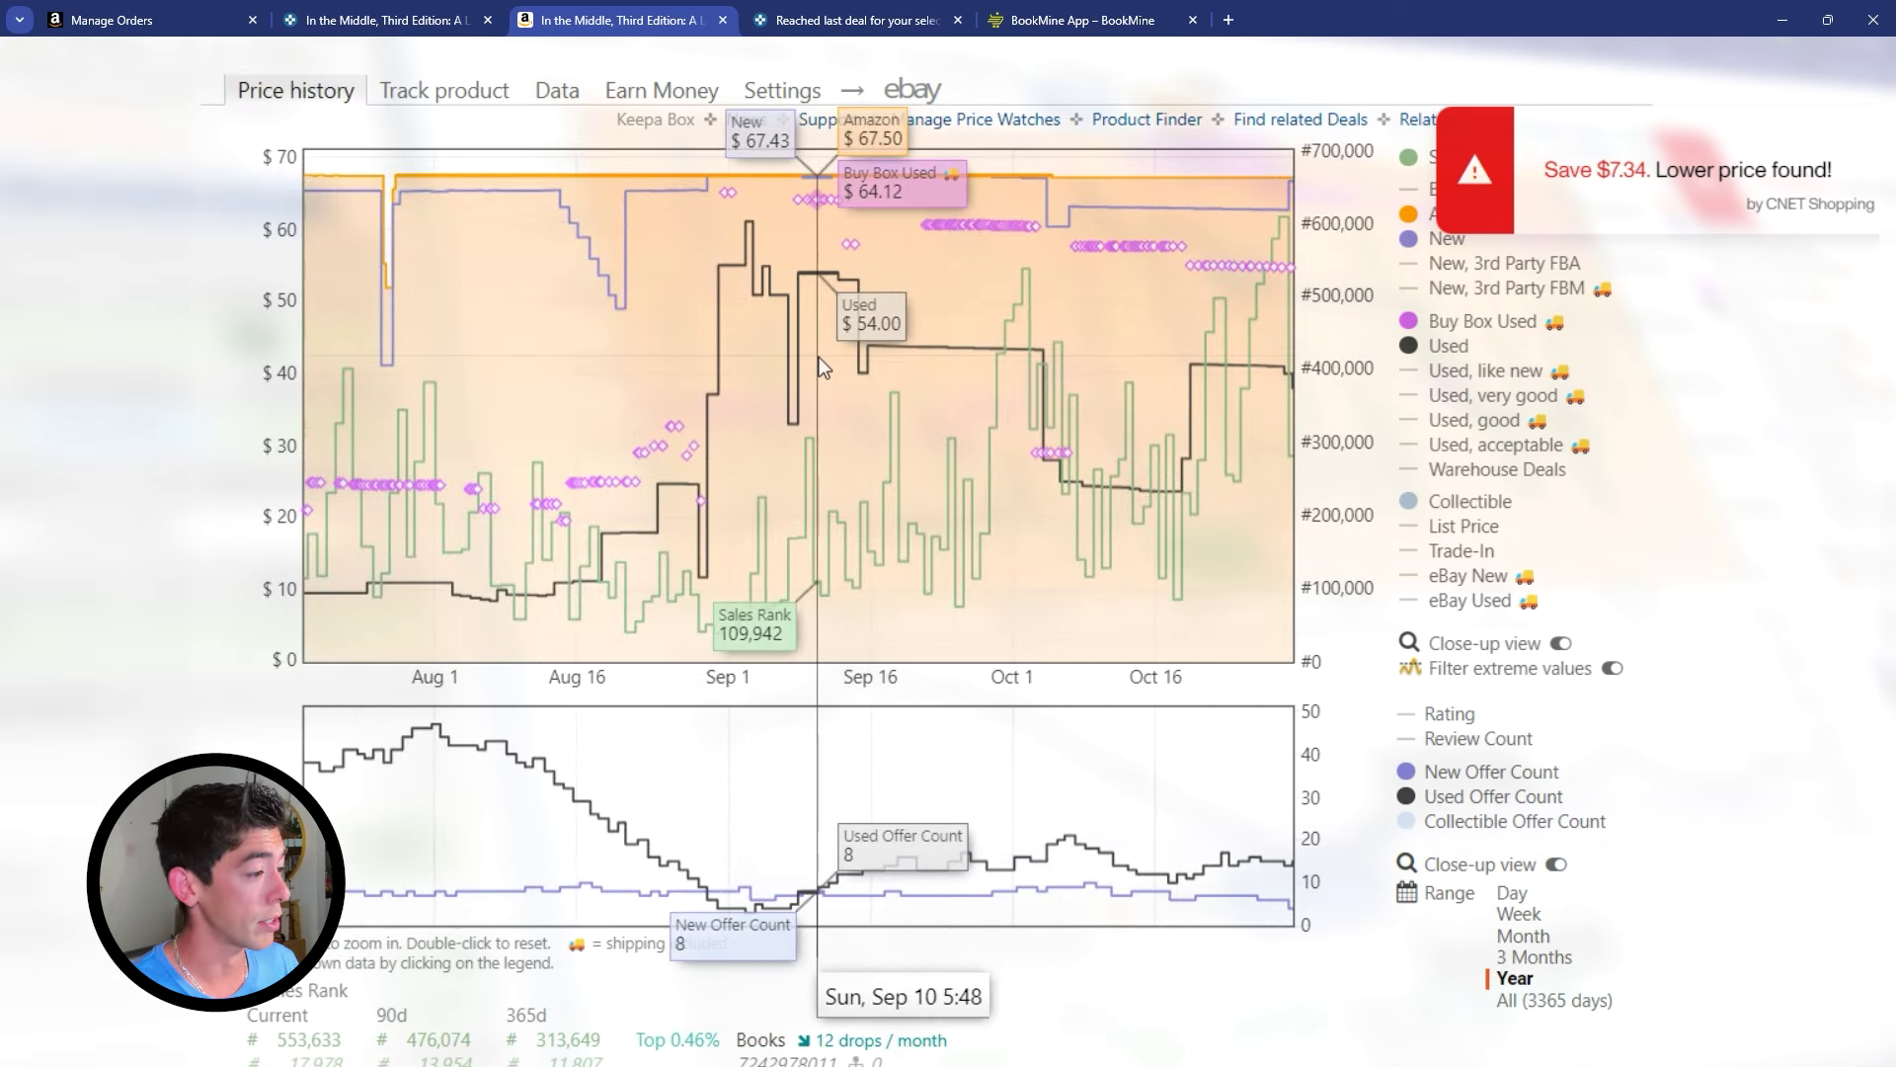
{"action": "double_click", "coordinate": [938, 415]}
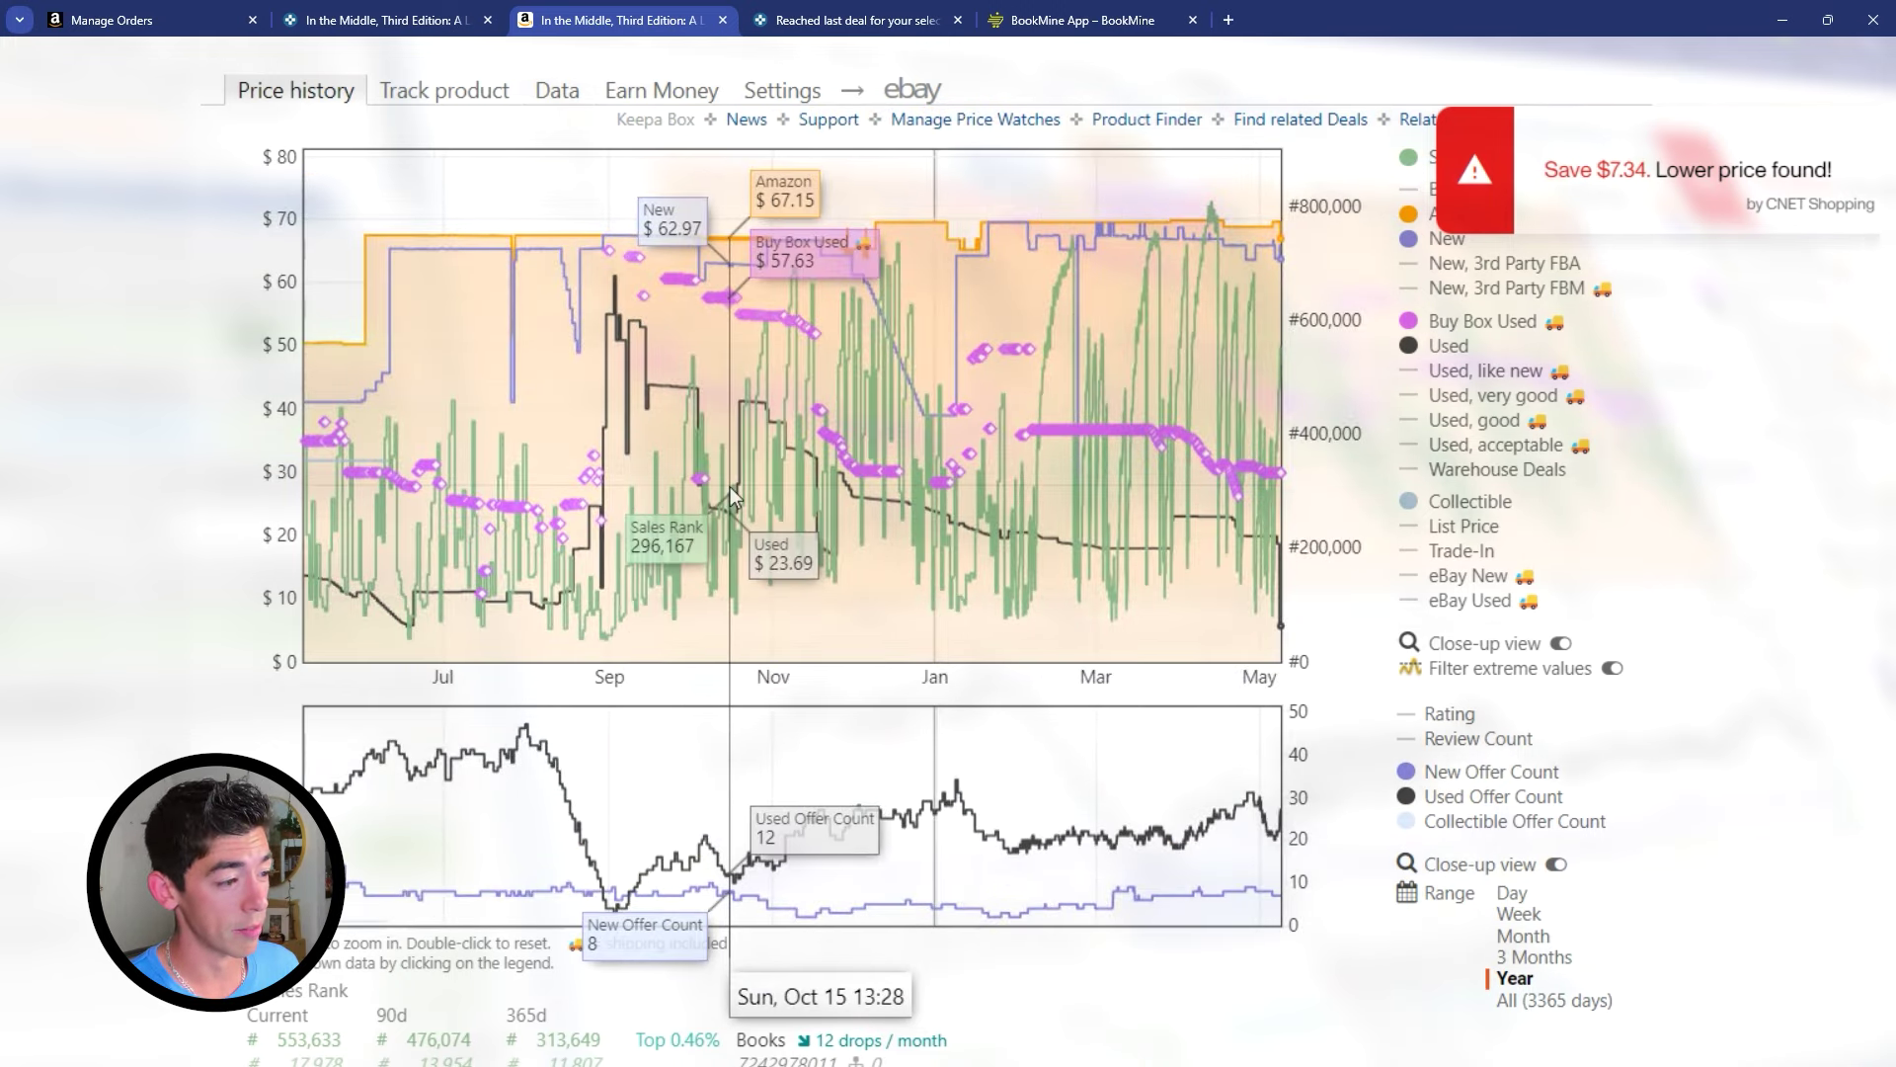
{"action": "left_click", "coordinate": [337, 560]}
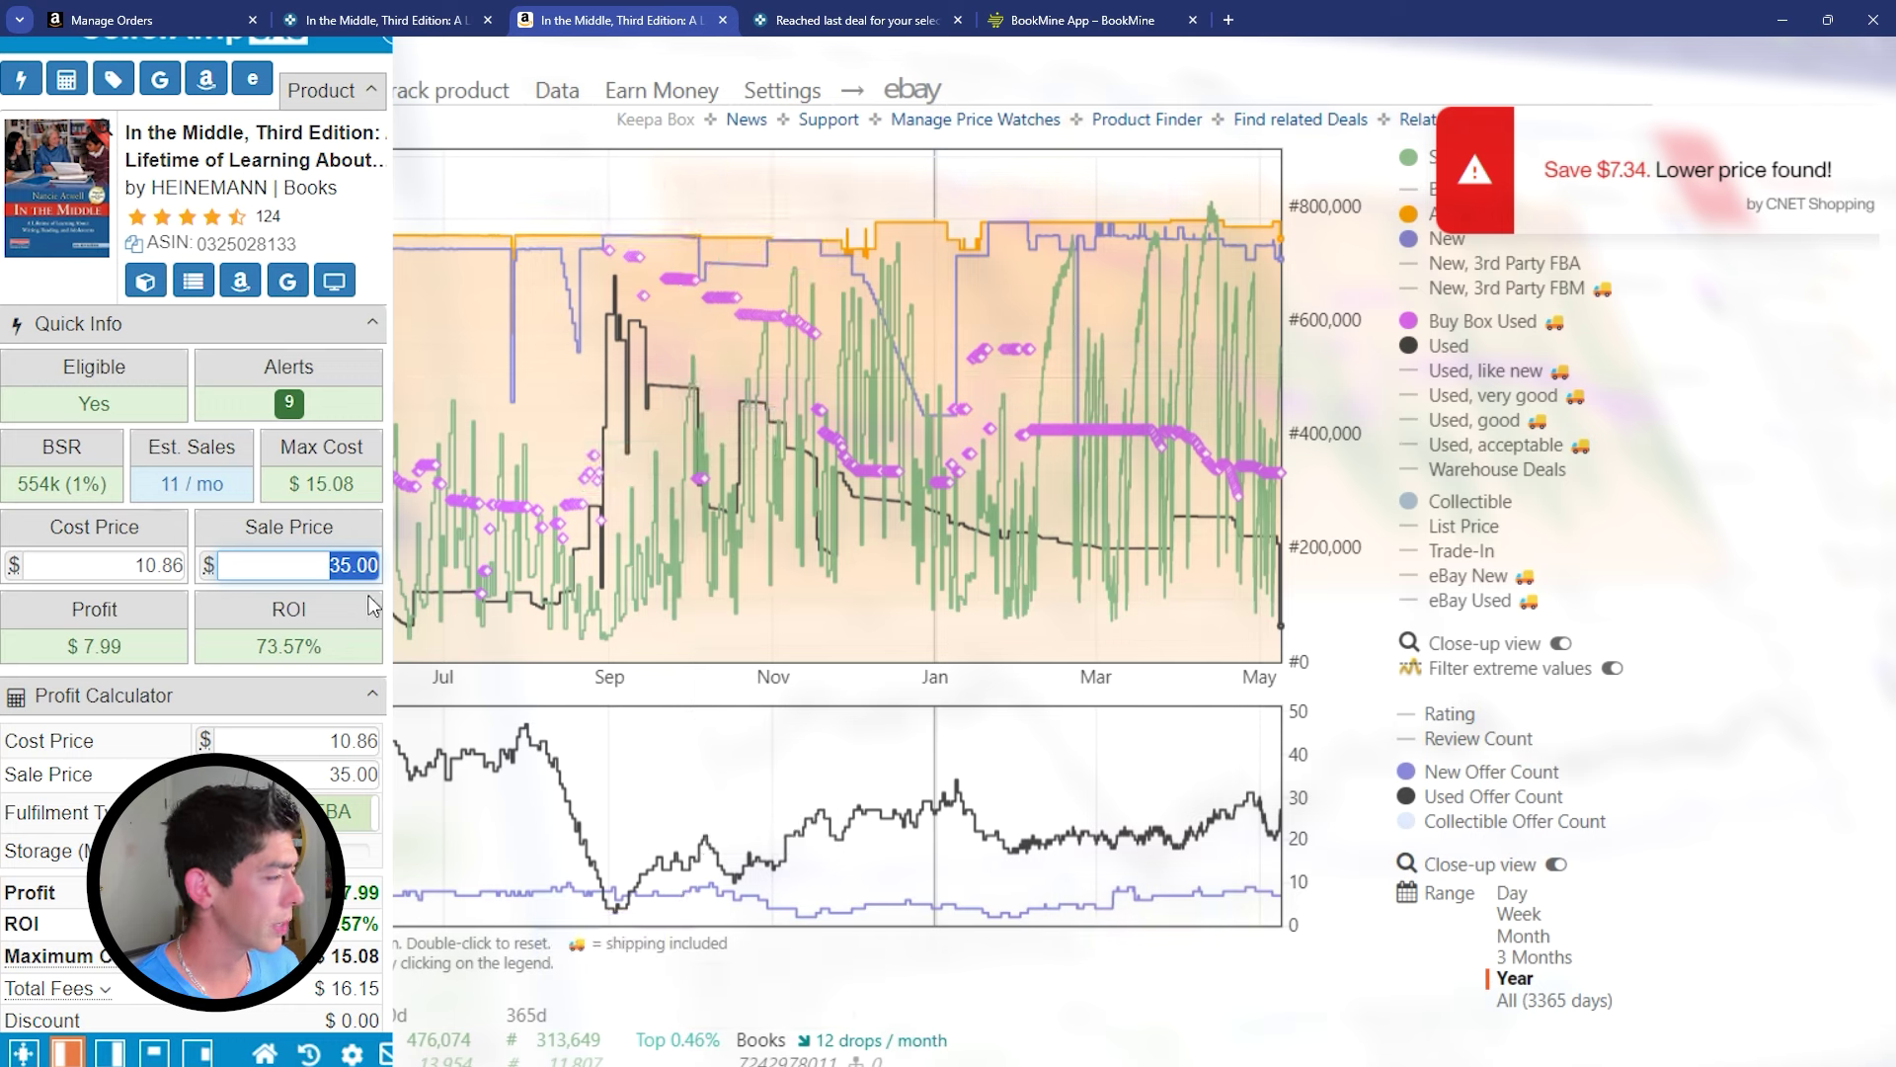
{"action": "type", "text": "45.00"}
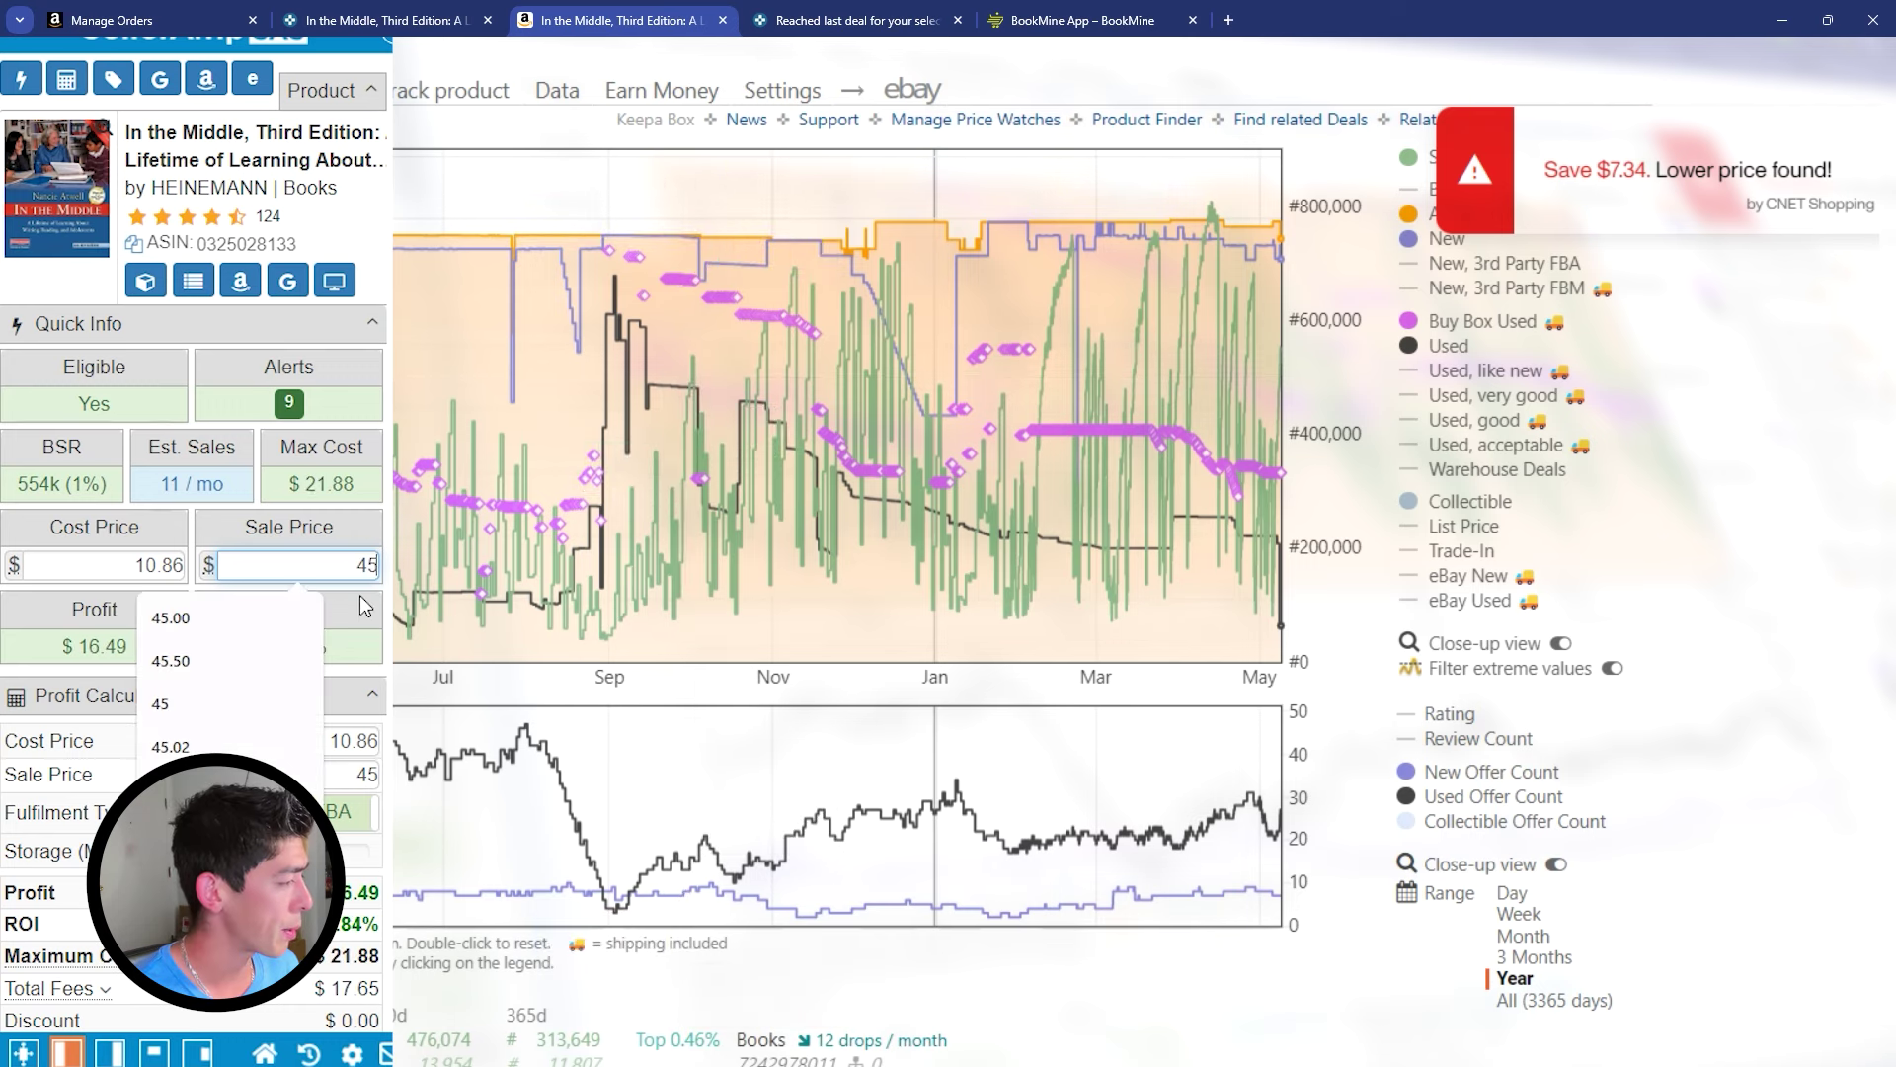
{"action": "left_click", "coordinate": [102, 666]}
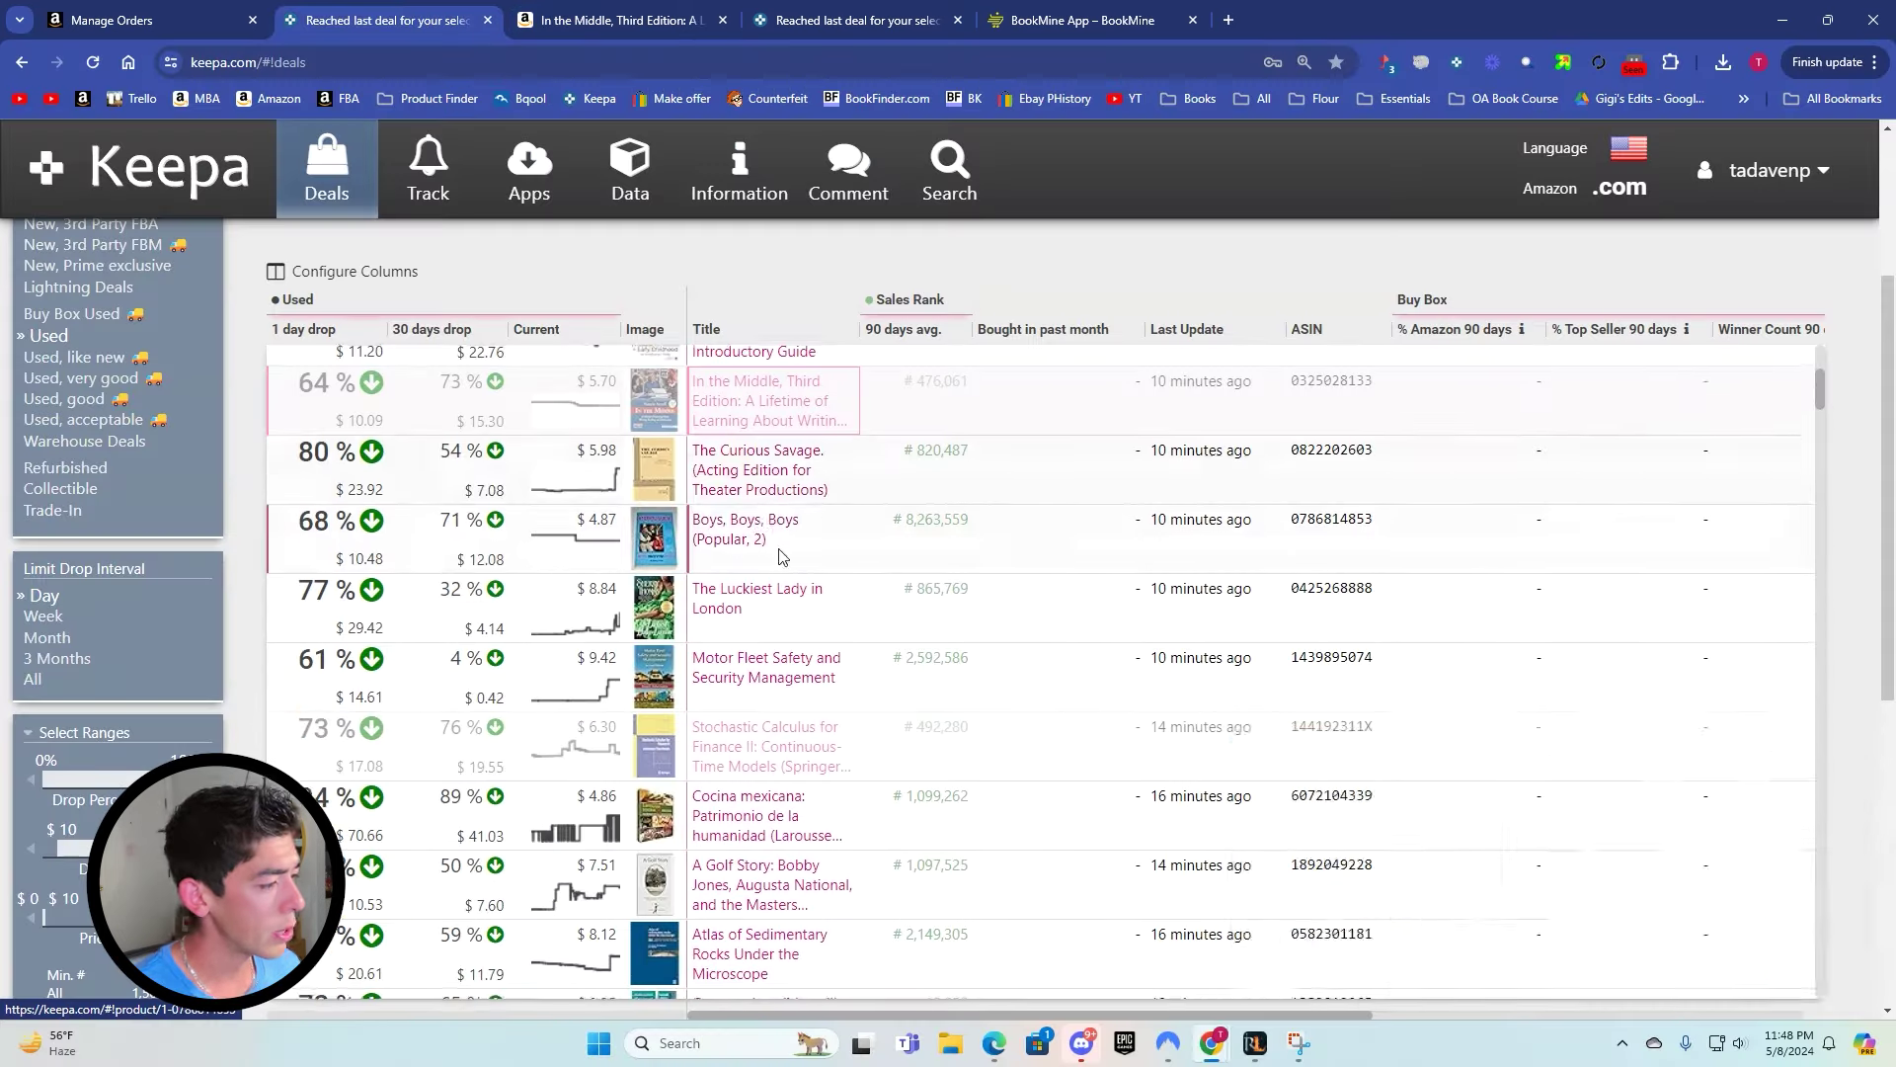
Open the Stochastic Calculus for Finance II deal from the Keepa list and zoom its price history into April 28 to May 8.
{"action": "mouse_move", "coordinate": [762, 513]}
{"action": "scroll", "coordinate": [764, 553], "scroll_direction": "down", "scroll_amount": 1}
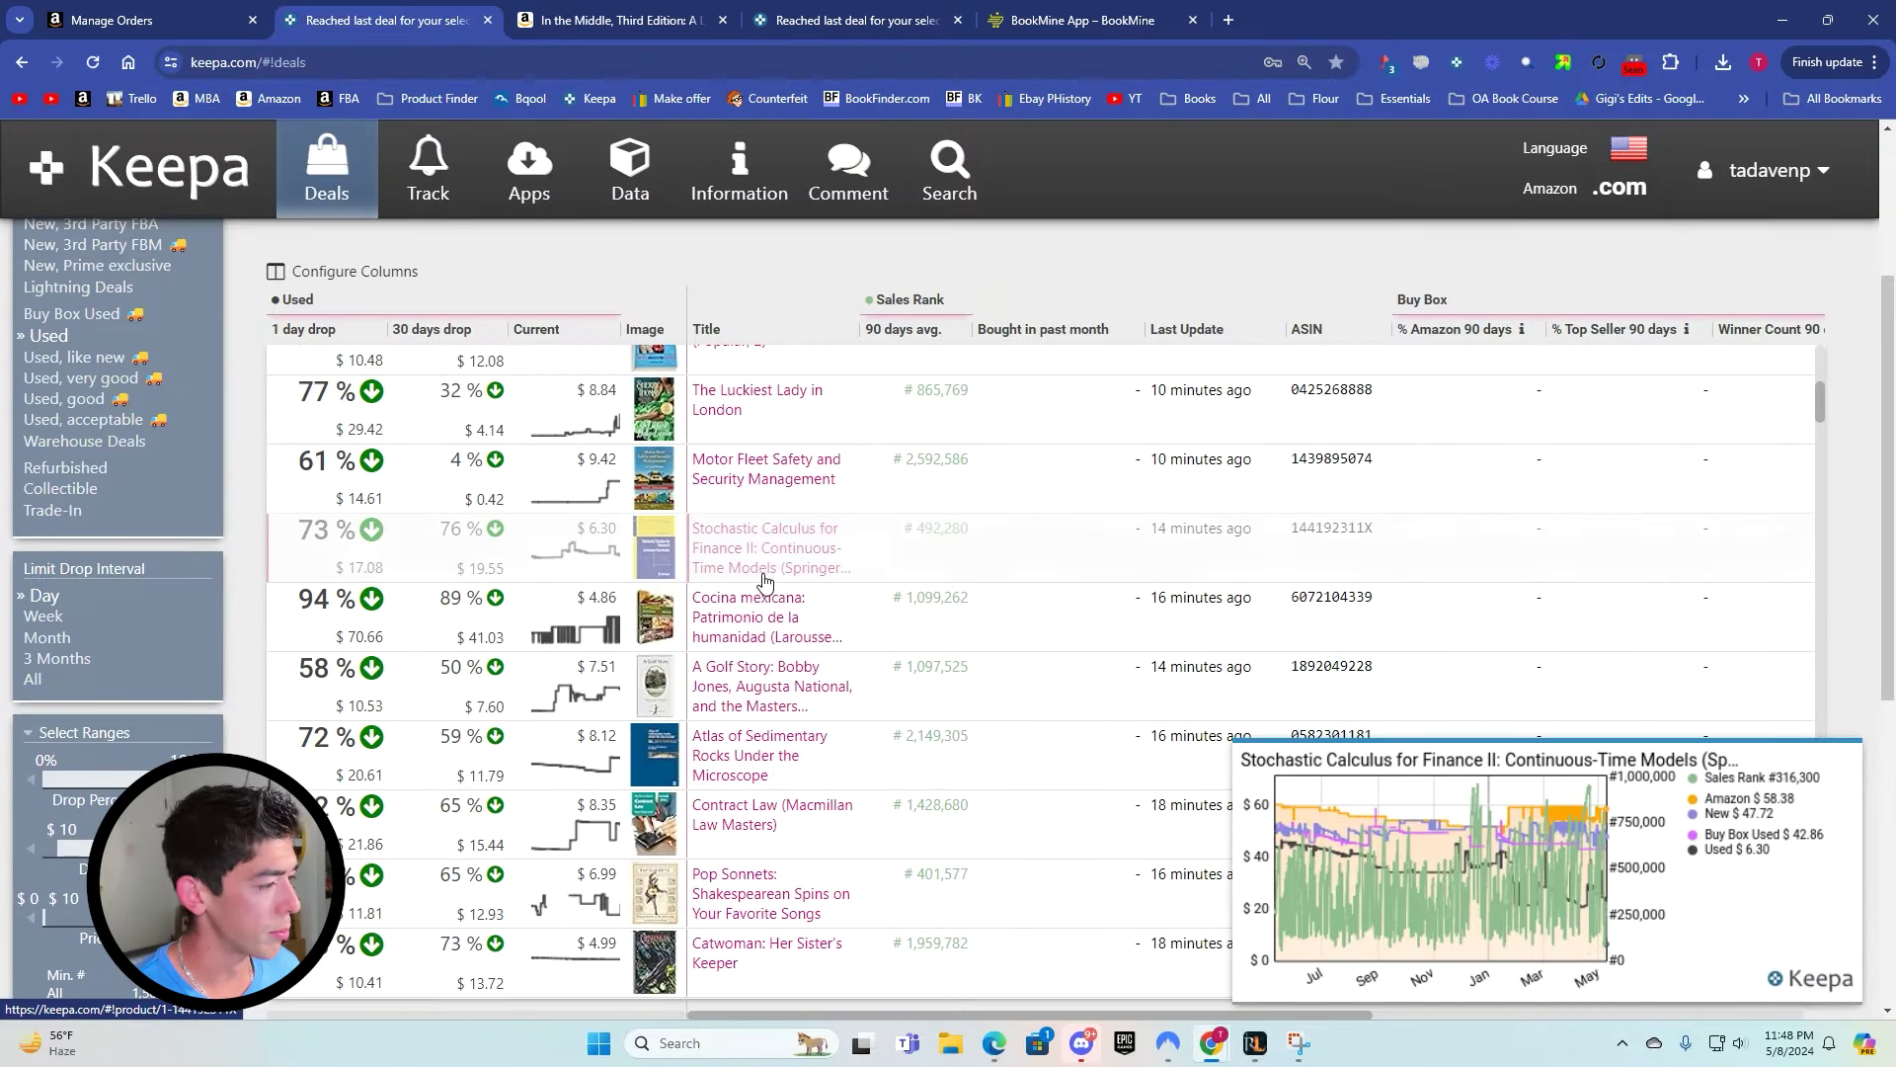
{"action": "left_click", "coordinate": [764, 559]}
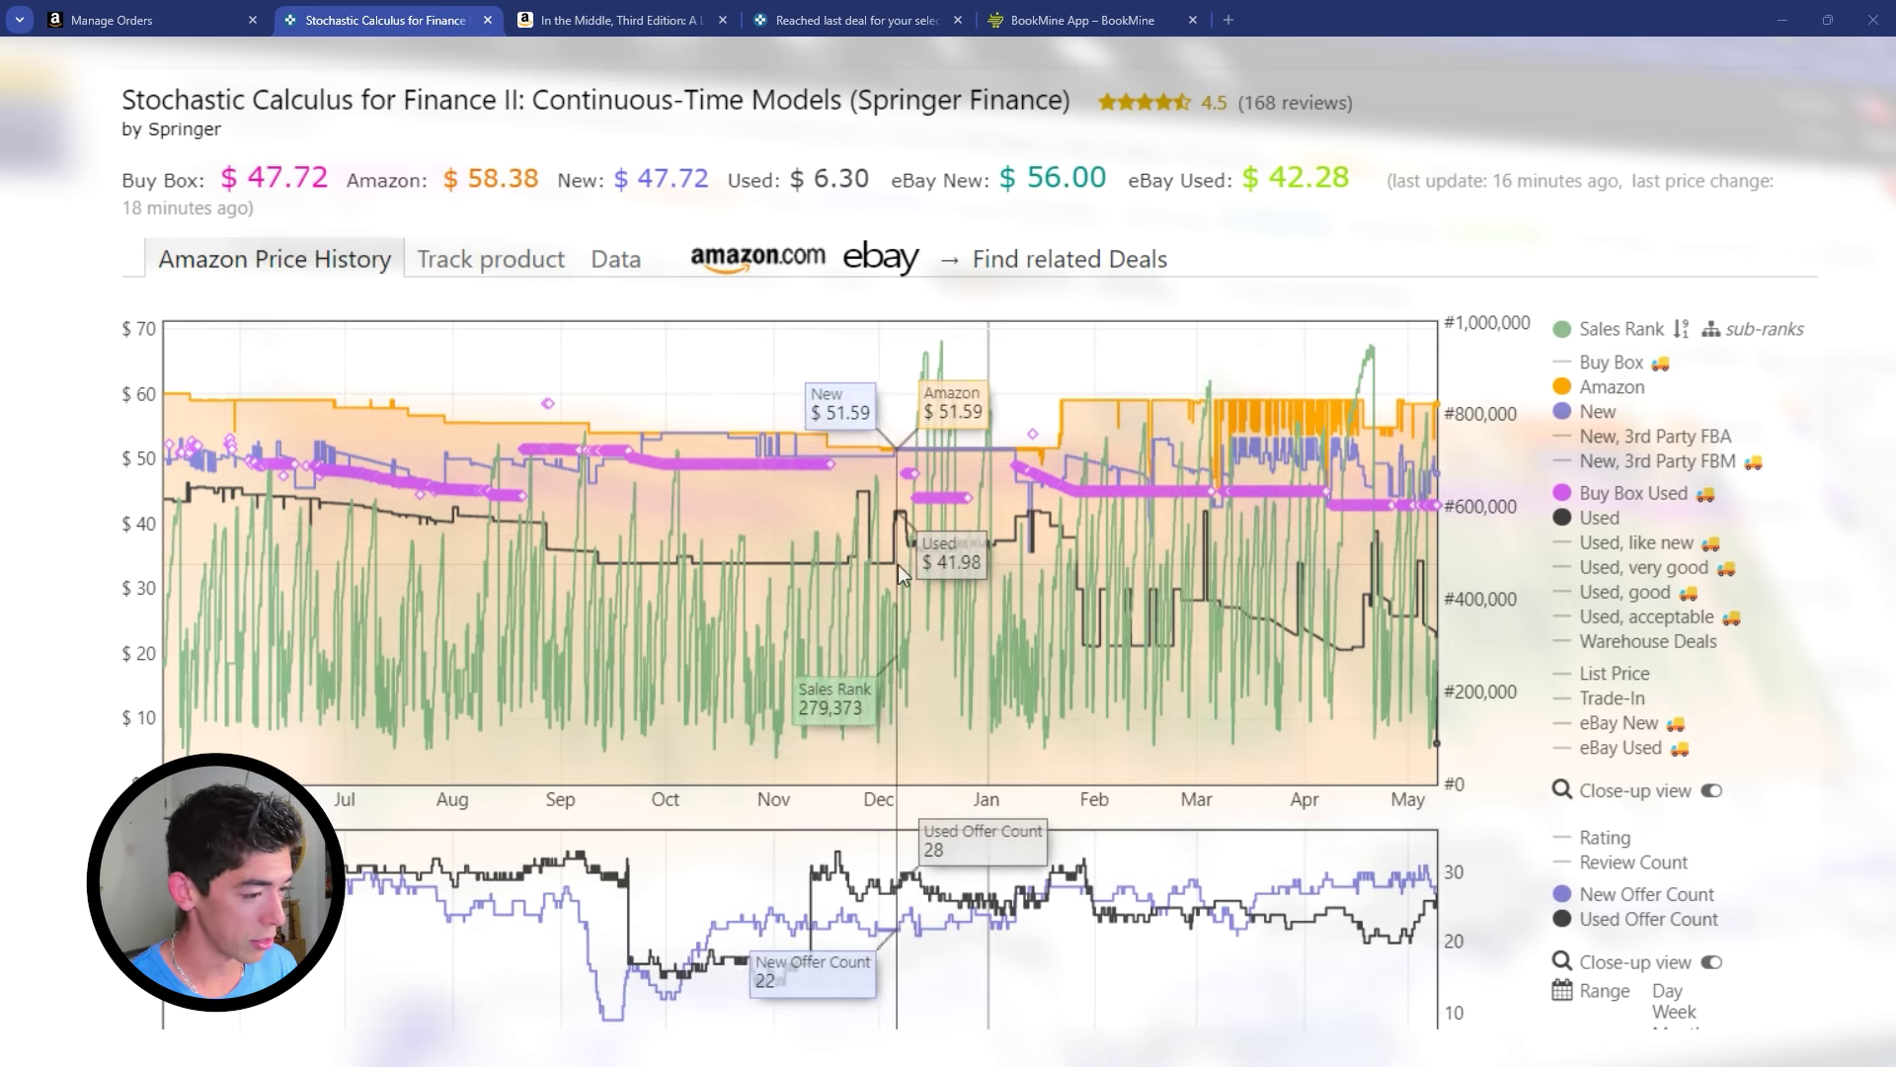
{"action": "scroll", "coordinate": [898, 565], "scroll_direction": "down", "scroll_amount": 1}
{"action": "scroll", "coordinate": [1076, 580], "scroll_direction": "down", "scroll_amount": 1}
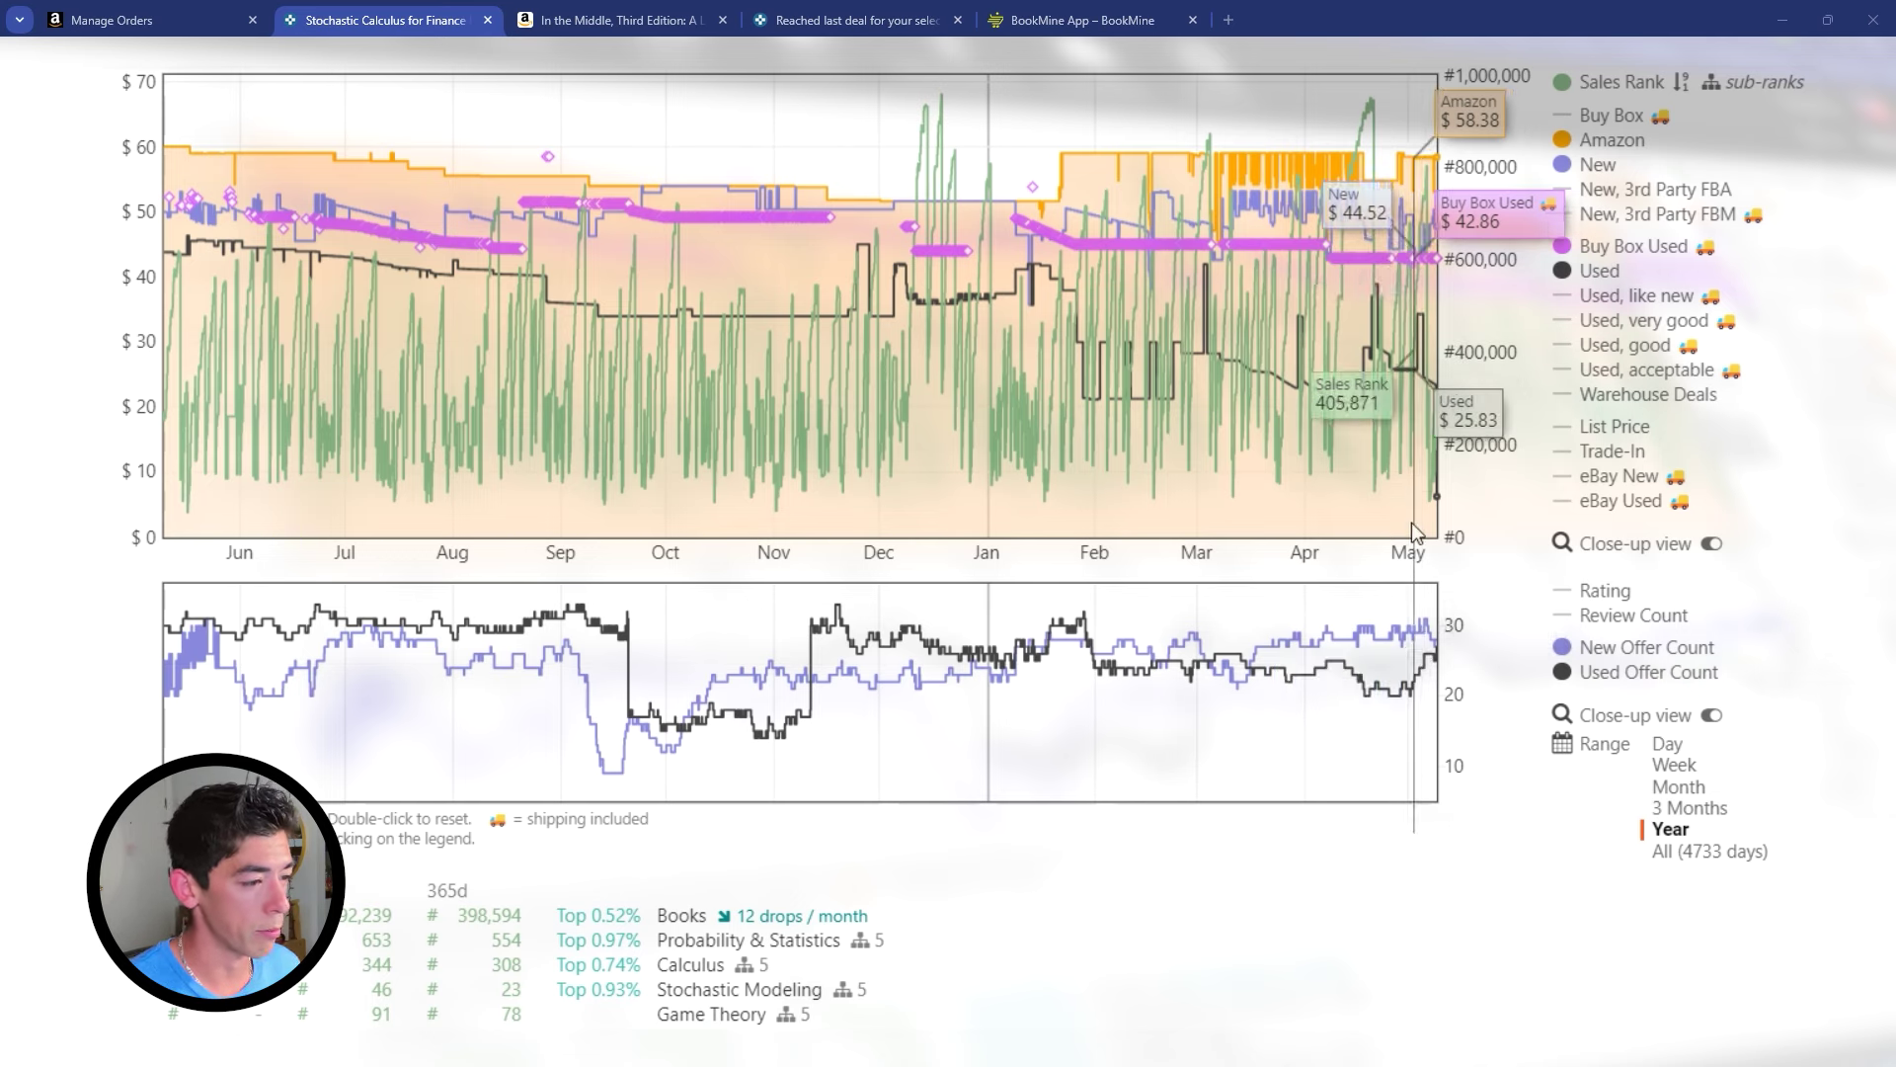
{"action": "left_click_drag", "start_coordinate": [1412, 523], "coordinate": [1495, 495]}
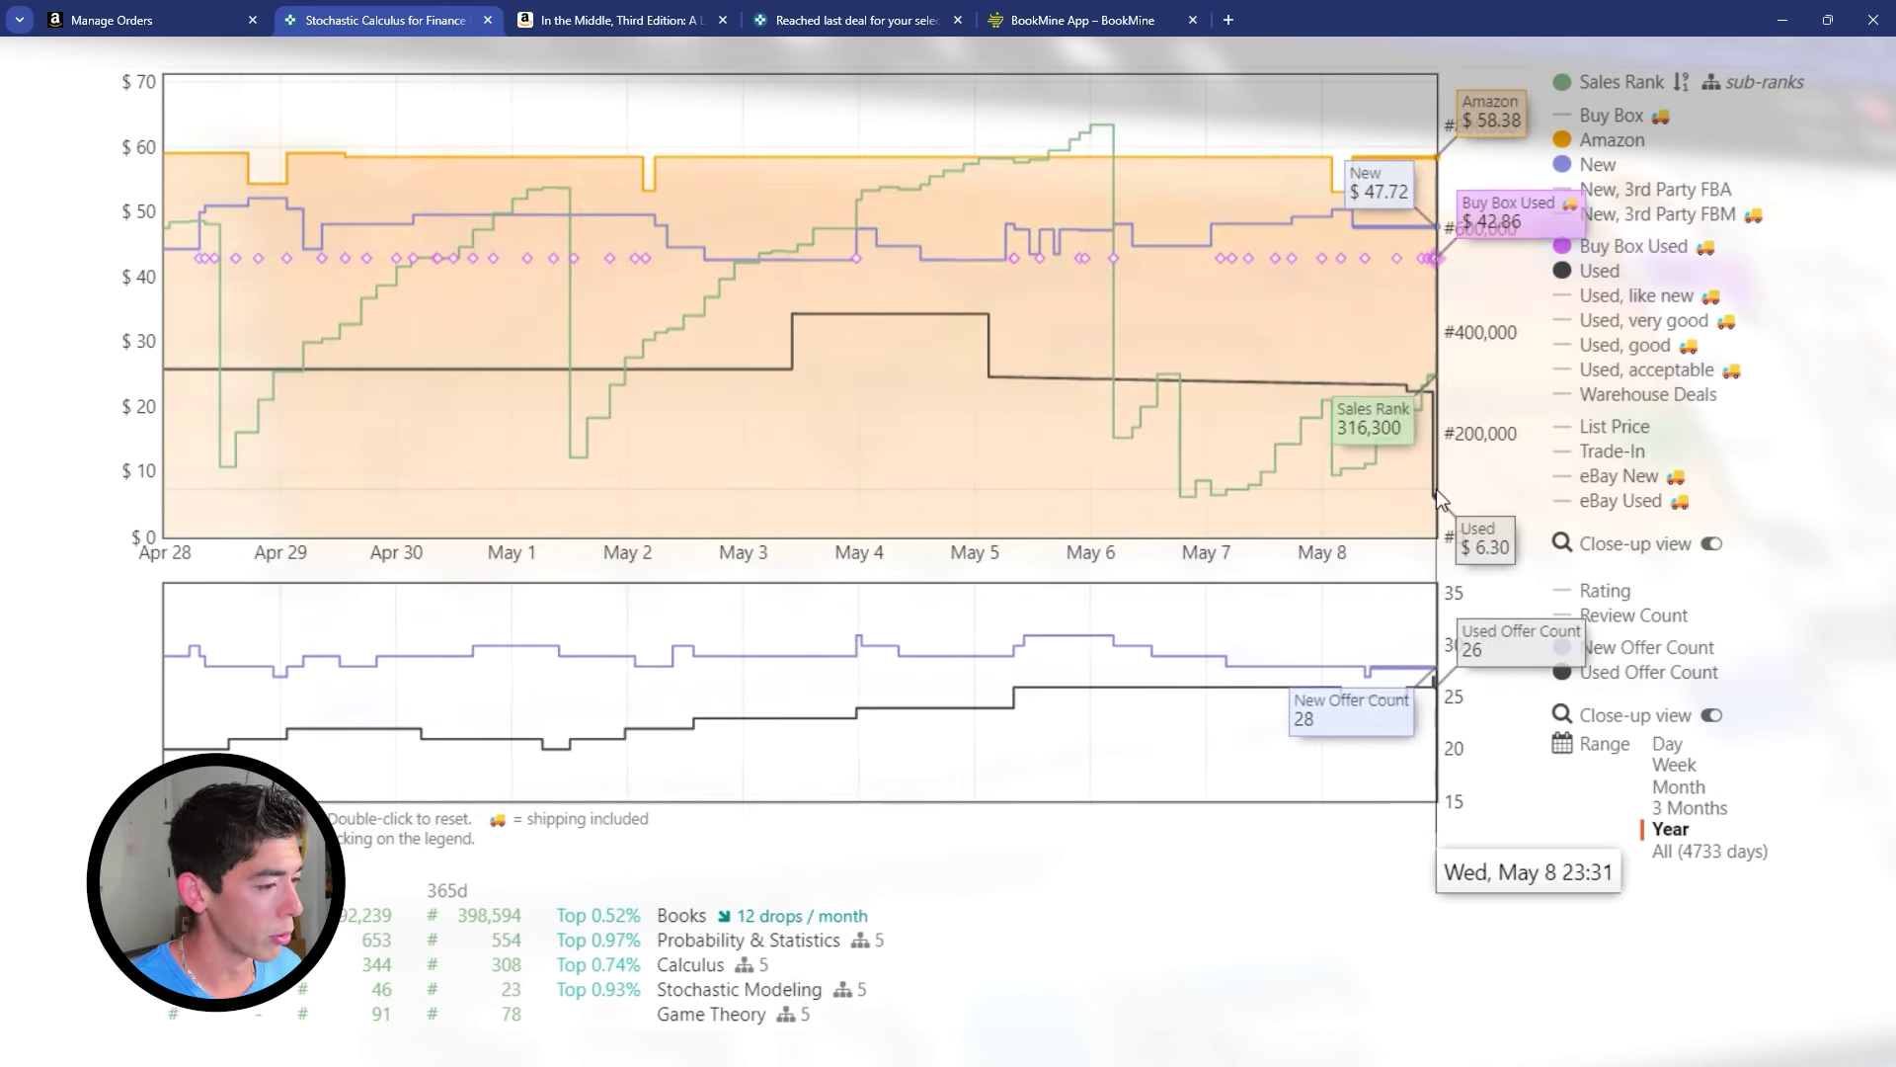
Open the Amazon listing for Stochastic Calculus for Finance II in a new tab and switch to it.
{"action": "scroll", "coordinate": [1037, 347], "scroll_direction": "up", "scroll_amount": 1}
{"action": "right_click", "coordinate": [762, 142]}
{"action": "left_click", "coordinate": [803, 157]}
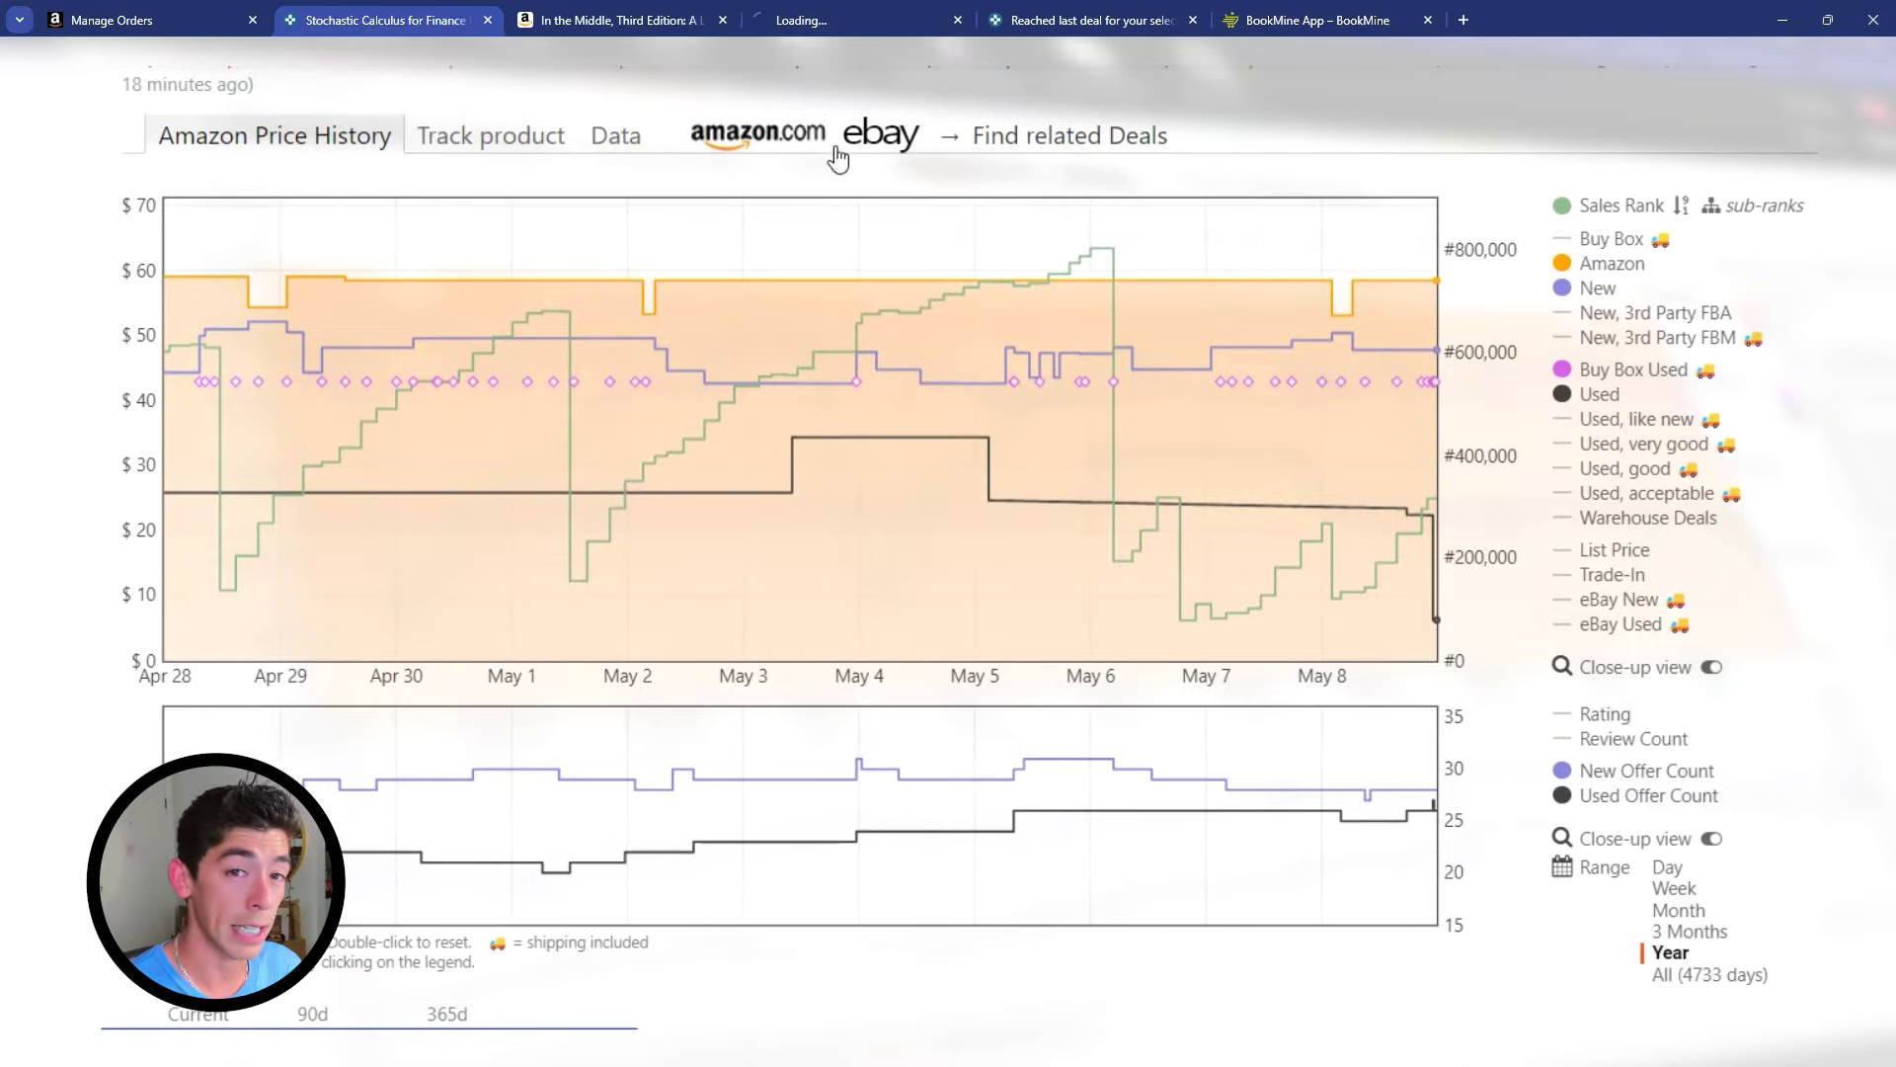
{"action": "left_click", "coordinate": [855, 20]}
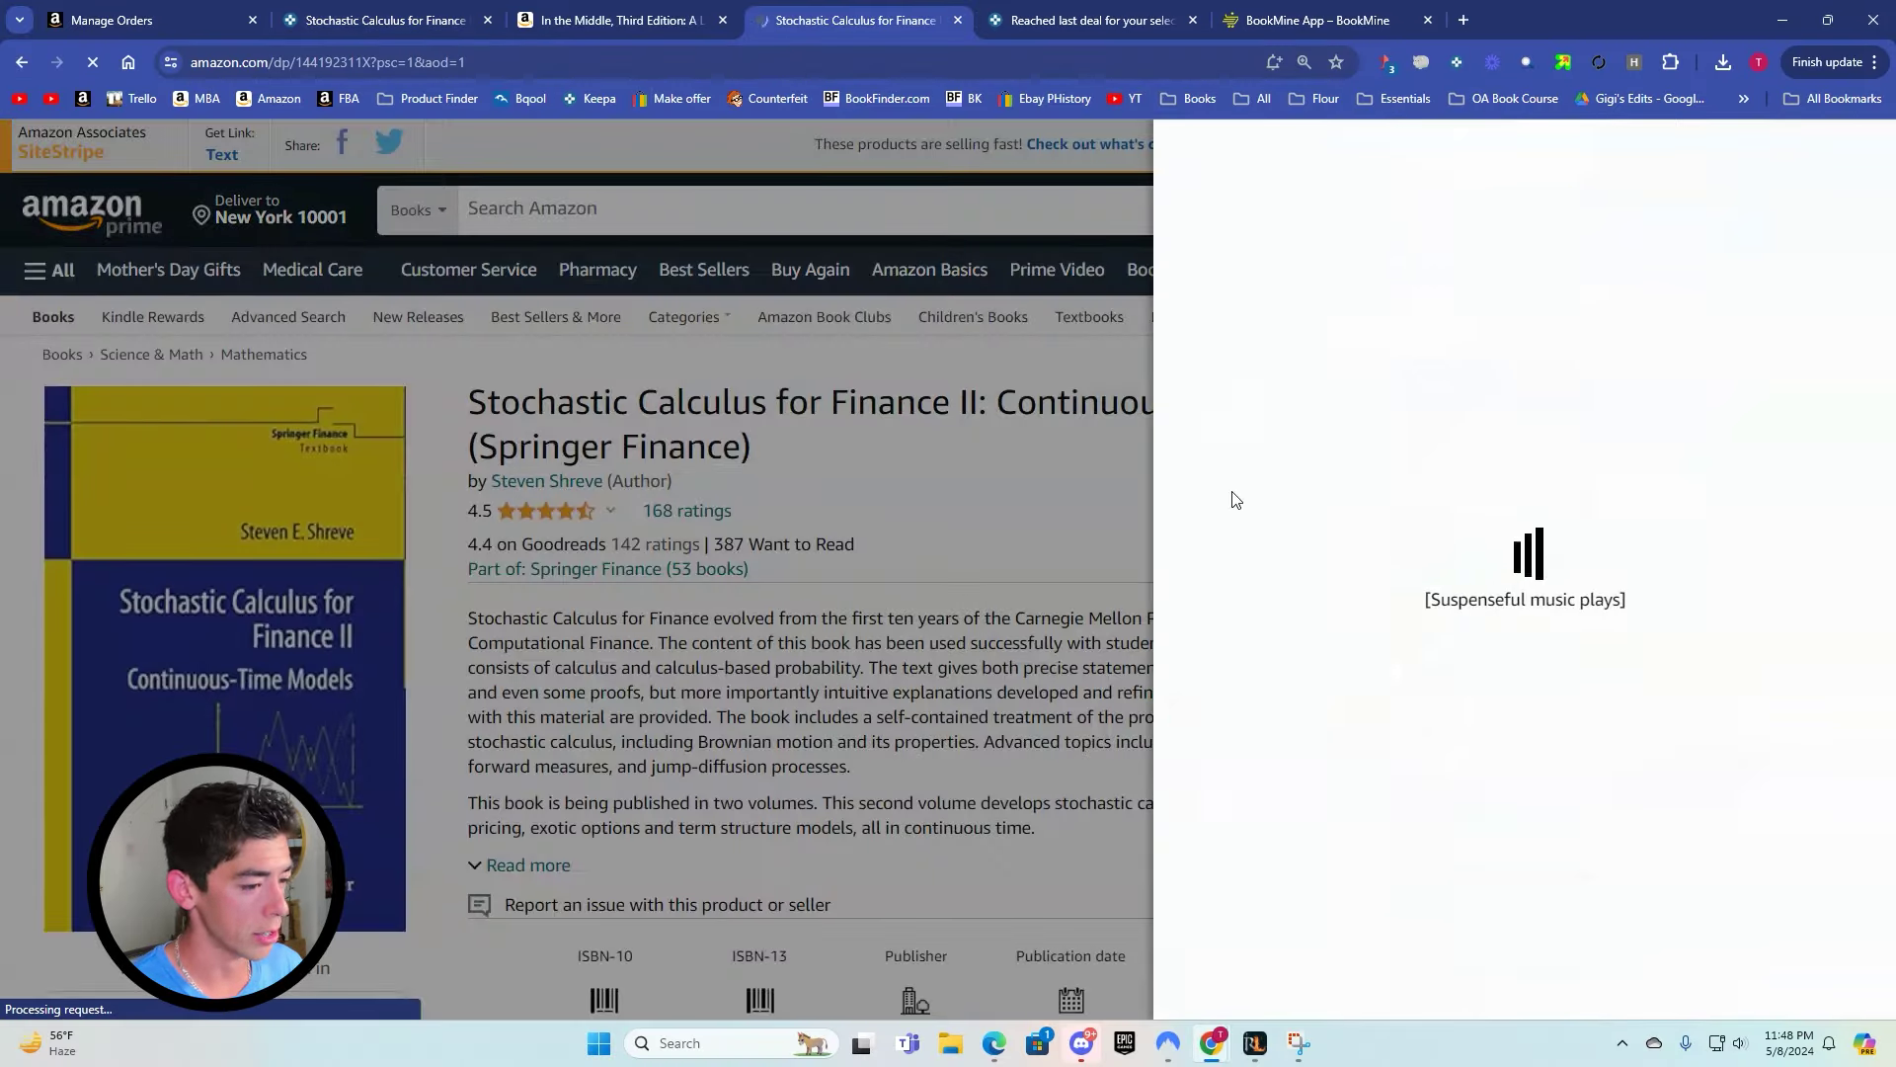
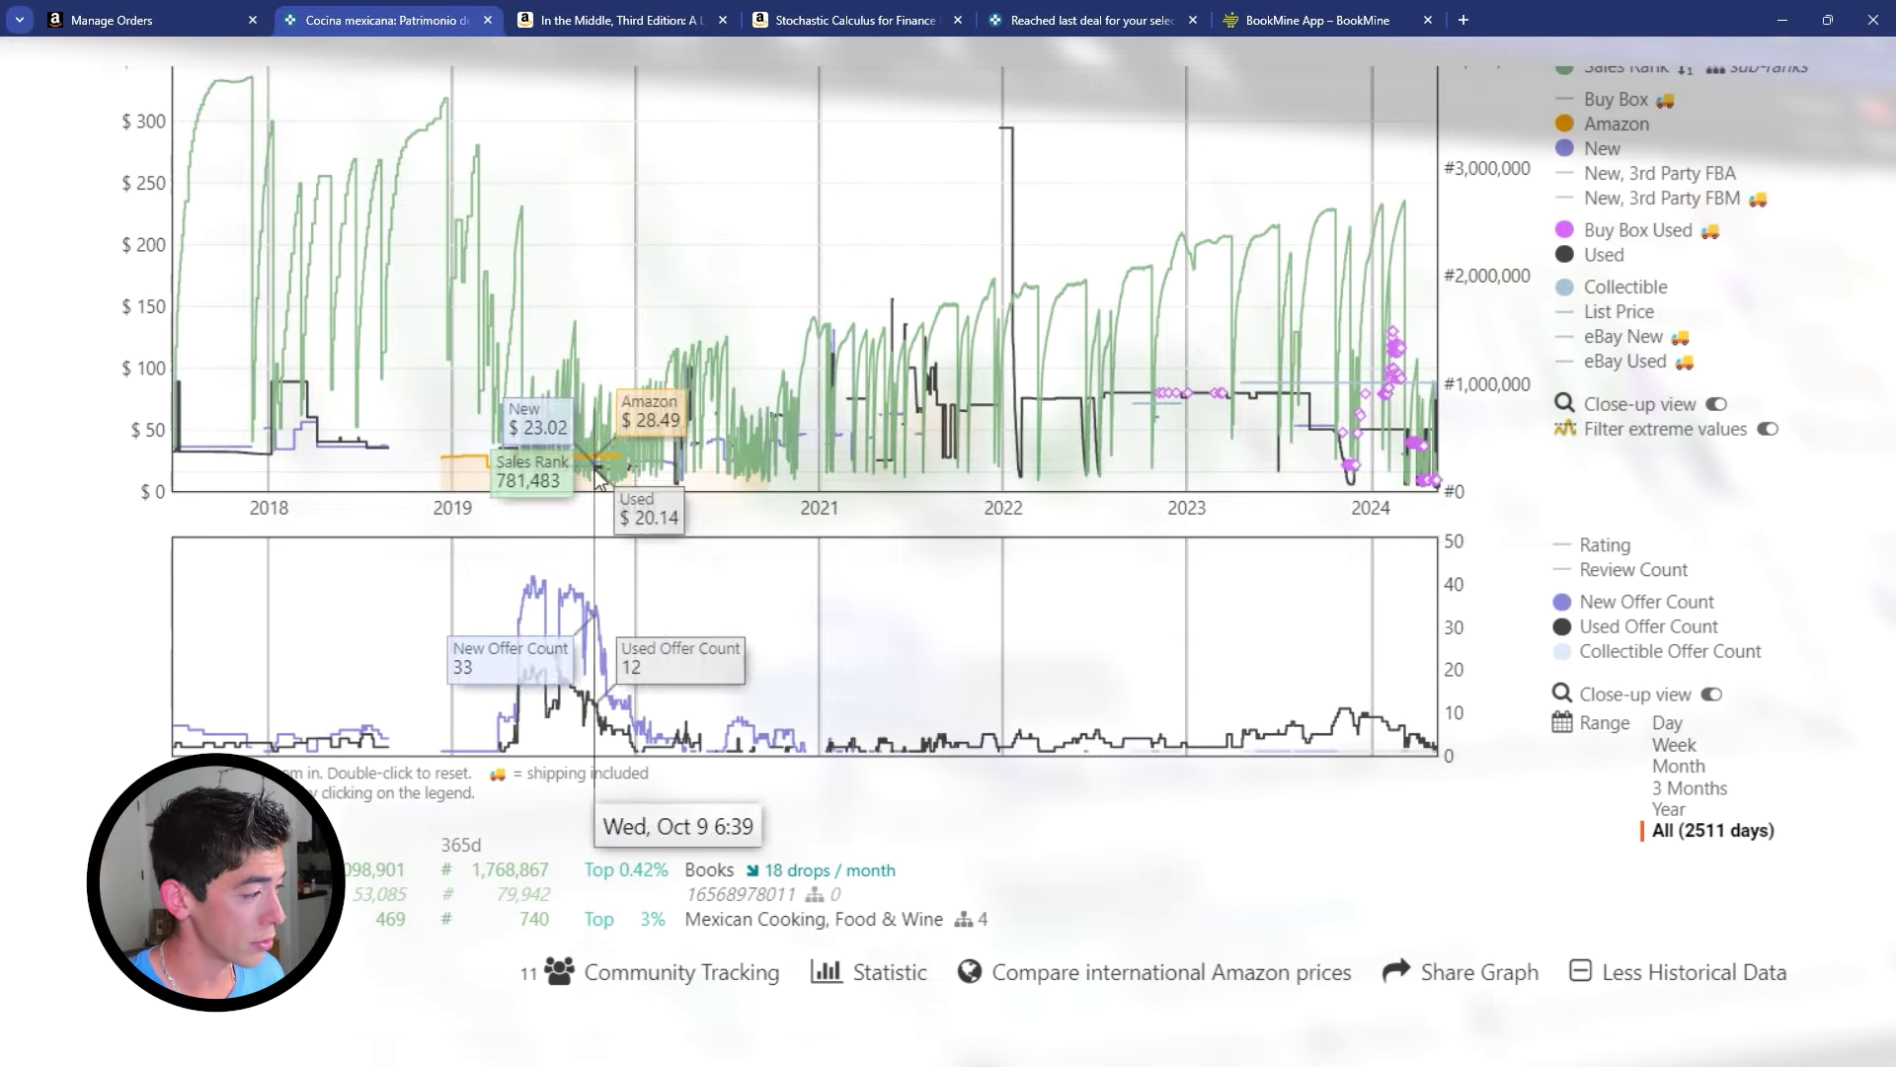
Zoom the Cocina mexicana price history into mid-2019 to July 2020, and separately into early 2020 to mid-2023.
{"action": "left_click_drag", "start_coordinate": [516, 464], "coordinate": [741, 479]}
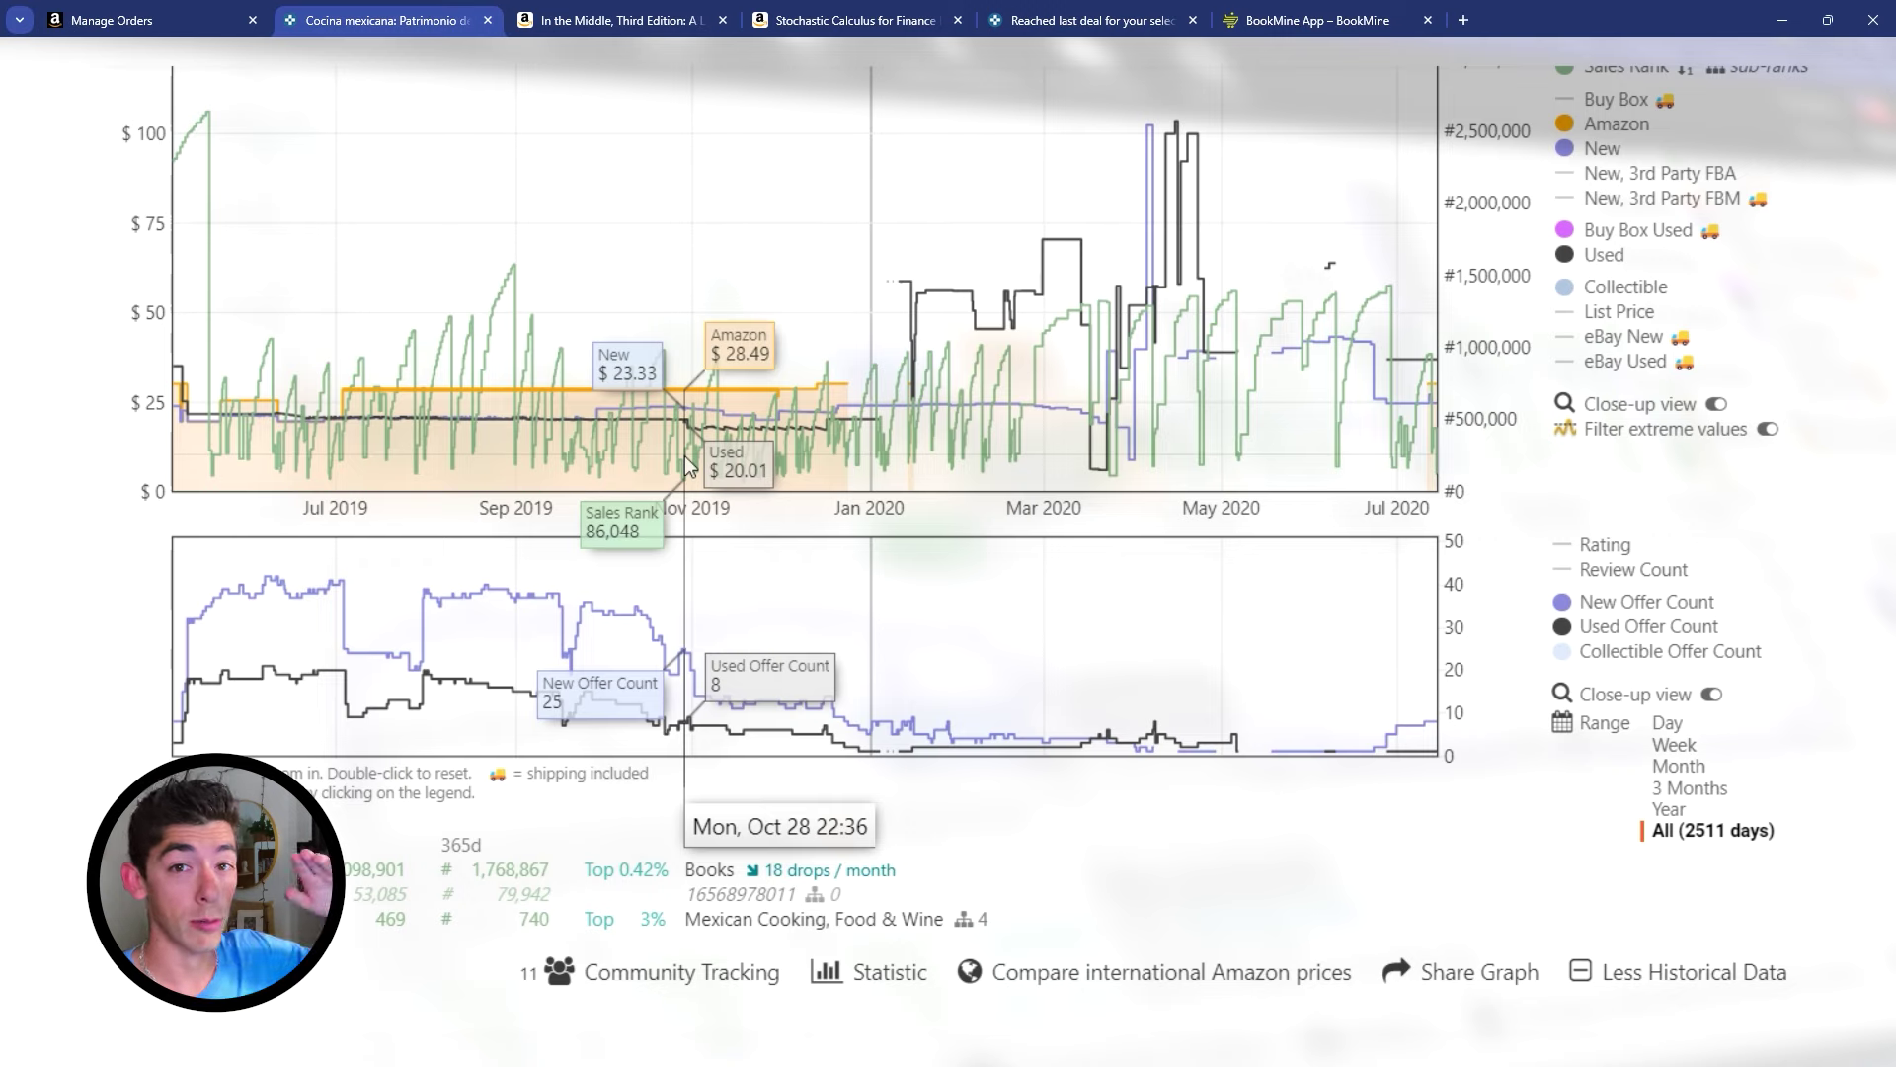
{"action": "double_click", "coordinate": [932, 478]}
{"action": "left_click_drag", "start_coordinate": [644, 482], "coordinate": [1277, 500]}
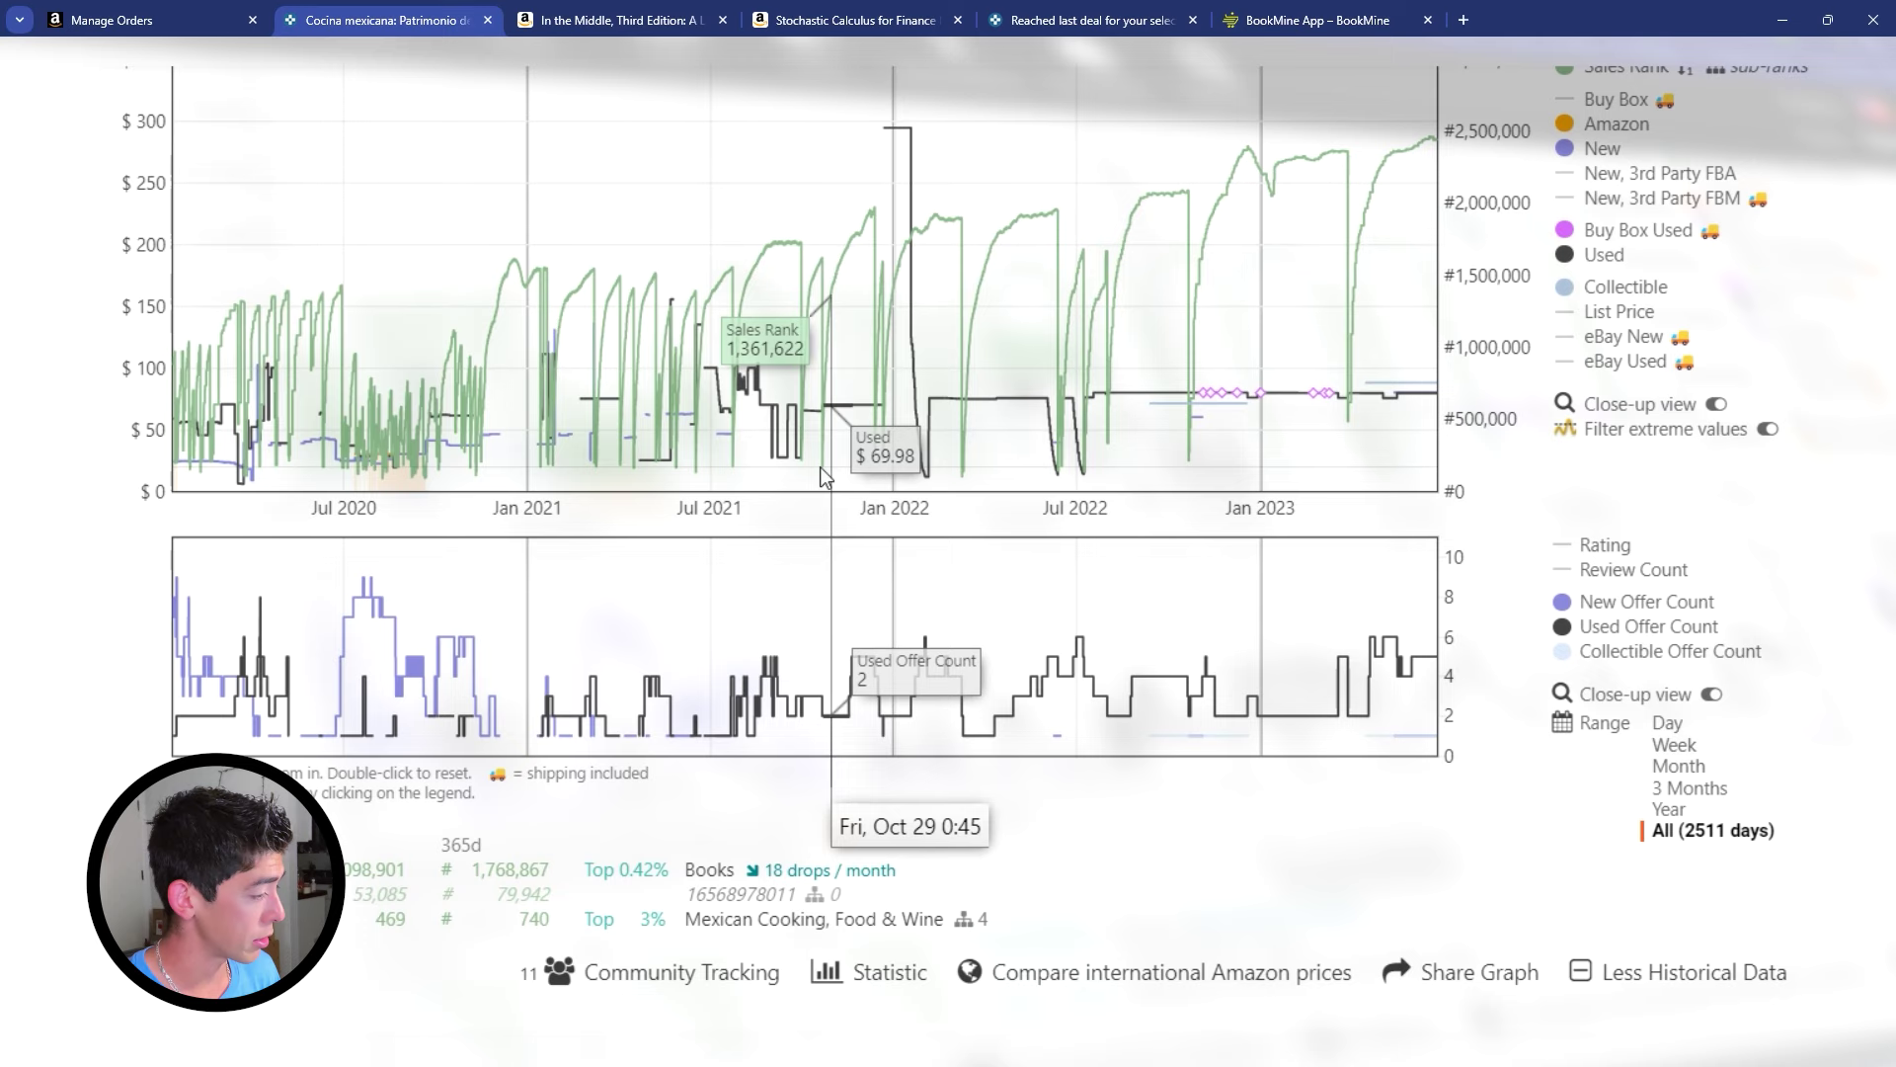
Review the Cocina mexicana price history over one year, zooming into mid-March to May 8, and close the product view.
{"action": "left_click", "coordinate": [1680, 830]}
{"action": "left_click", "coordinate": [1685, 810]}
{"action": "left_click_drag", "start_coordinate": [1242, 479], "coordinate": [1555, 497]}
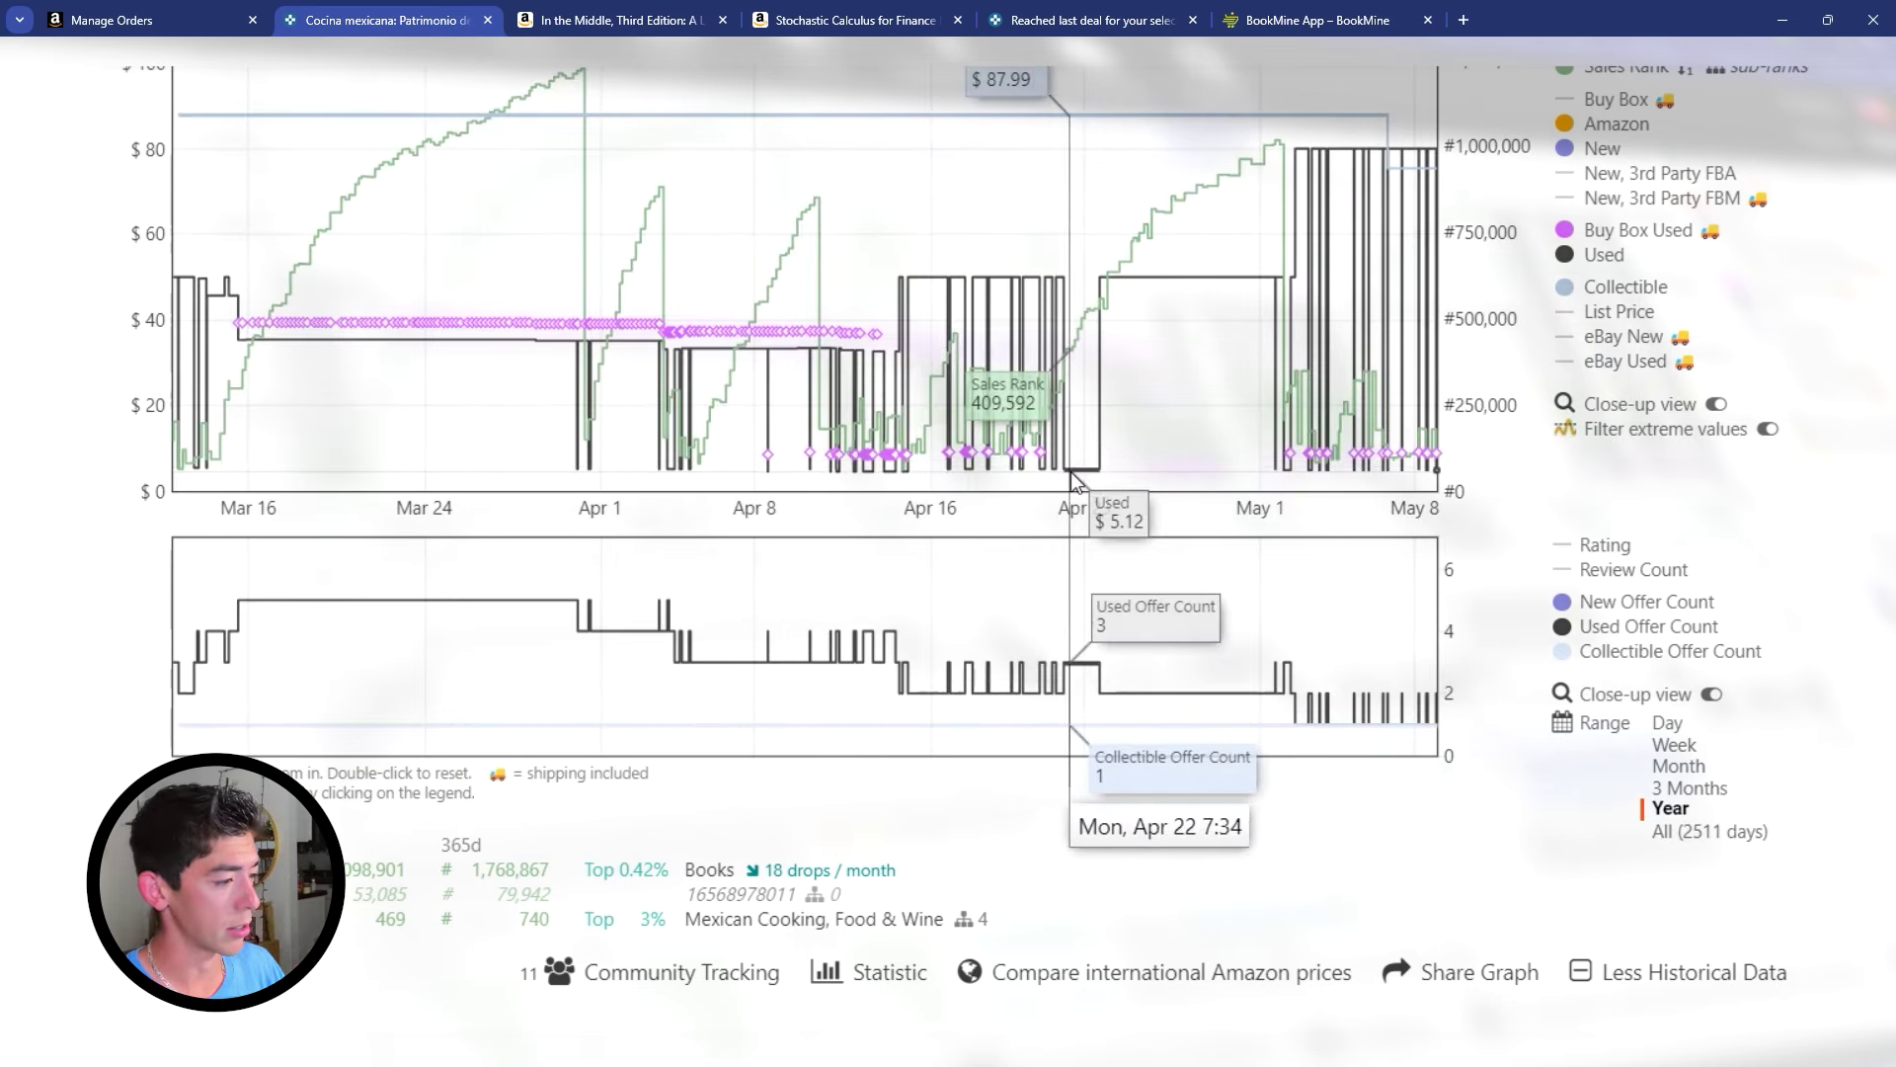
{"action": "double_click", "coordinate": [1223, 464]}
{"action": "scroll", "coordinate": [1241, 470], "scroll_direction": "up", "scroll_amount": 2}
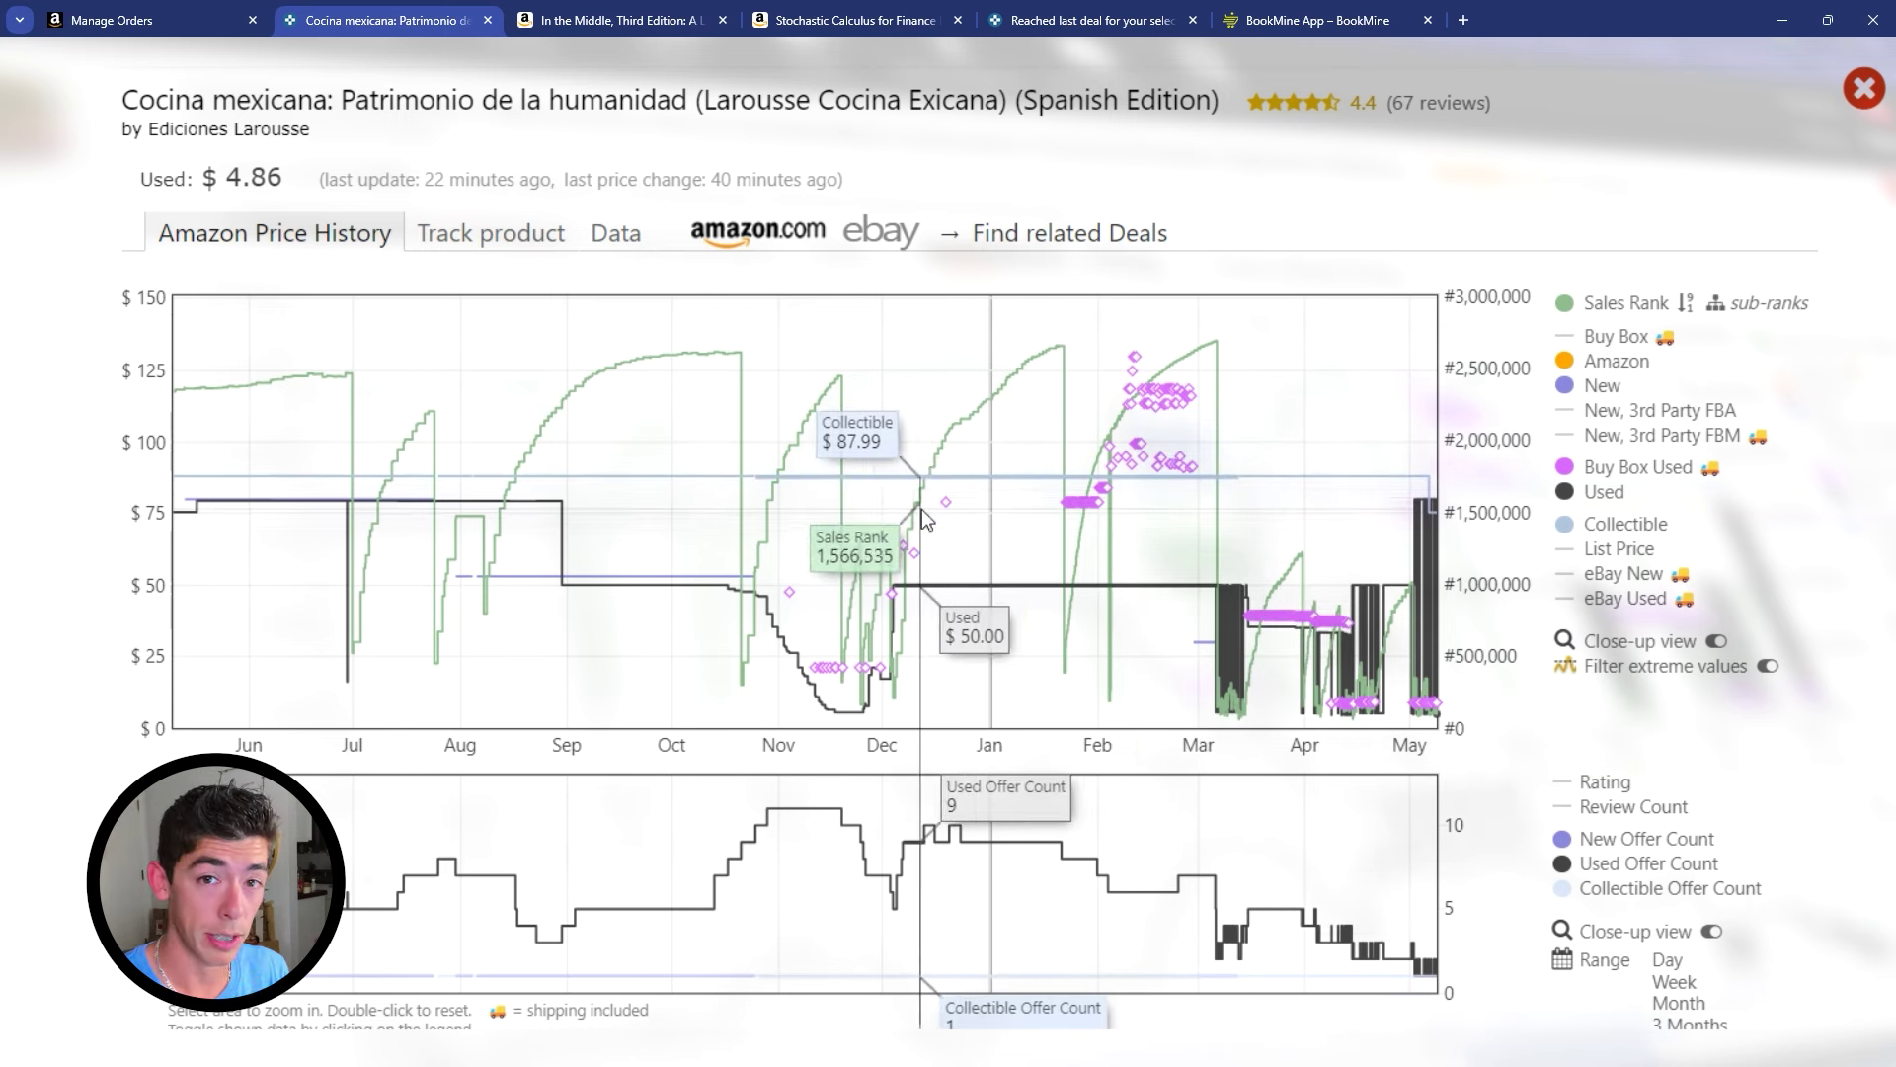
{"action": "left_click", "coordinate": [1860, 99]}
Open the Catwoman: Her Sister's Keeper deal and review its price history since mid-2021 and over the past year.
{"action": "scroll", "coordinate": [834, 559], "scroll_direction": "down", "scroll_amount": 1}
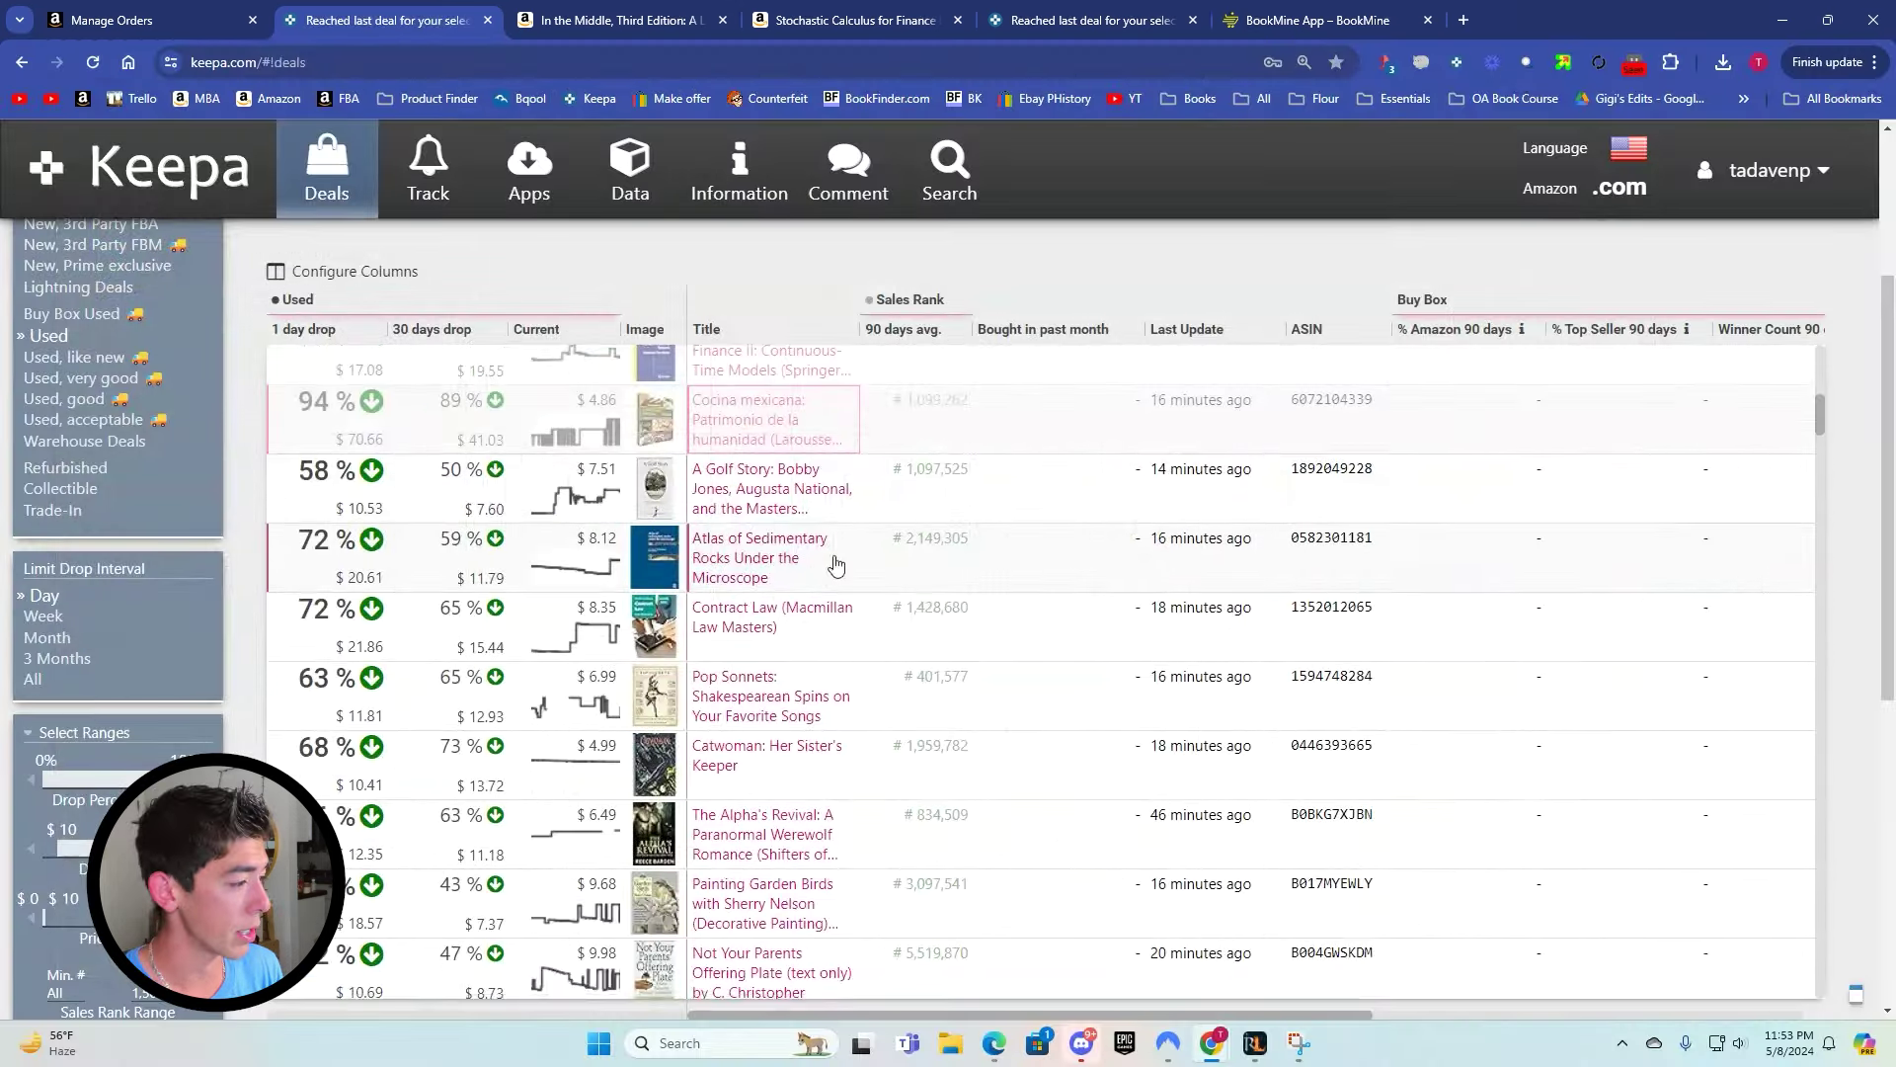
{"action": "left_click", "coordinate": [781, 563]}
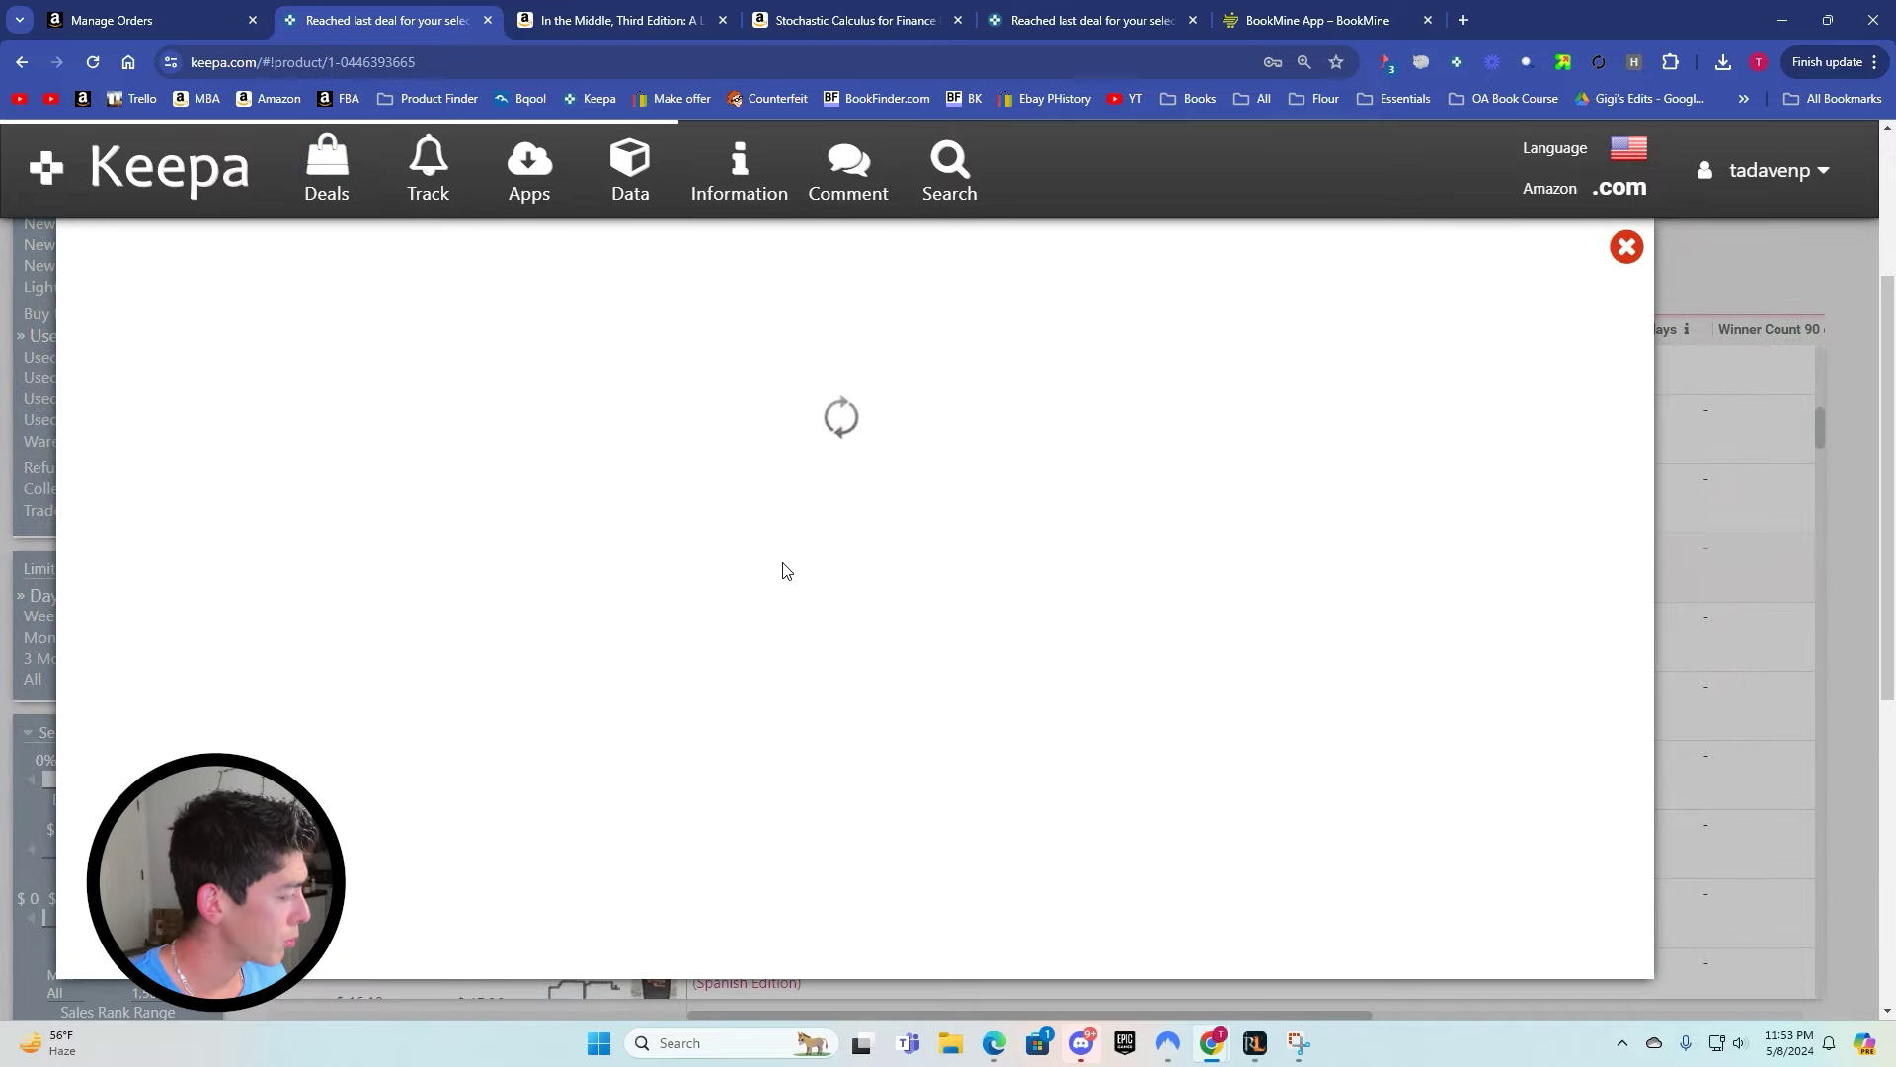
{"action": "scroll", "coordinate": [474, 454], "scroll_direction": "down", "scroll_amount": 2}
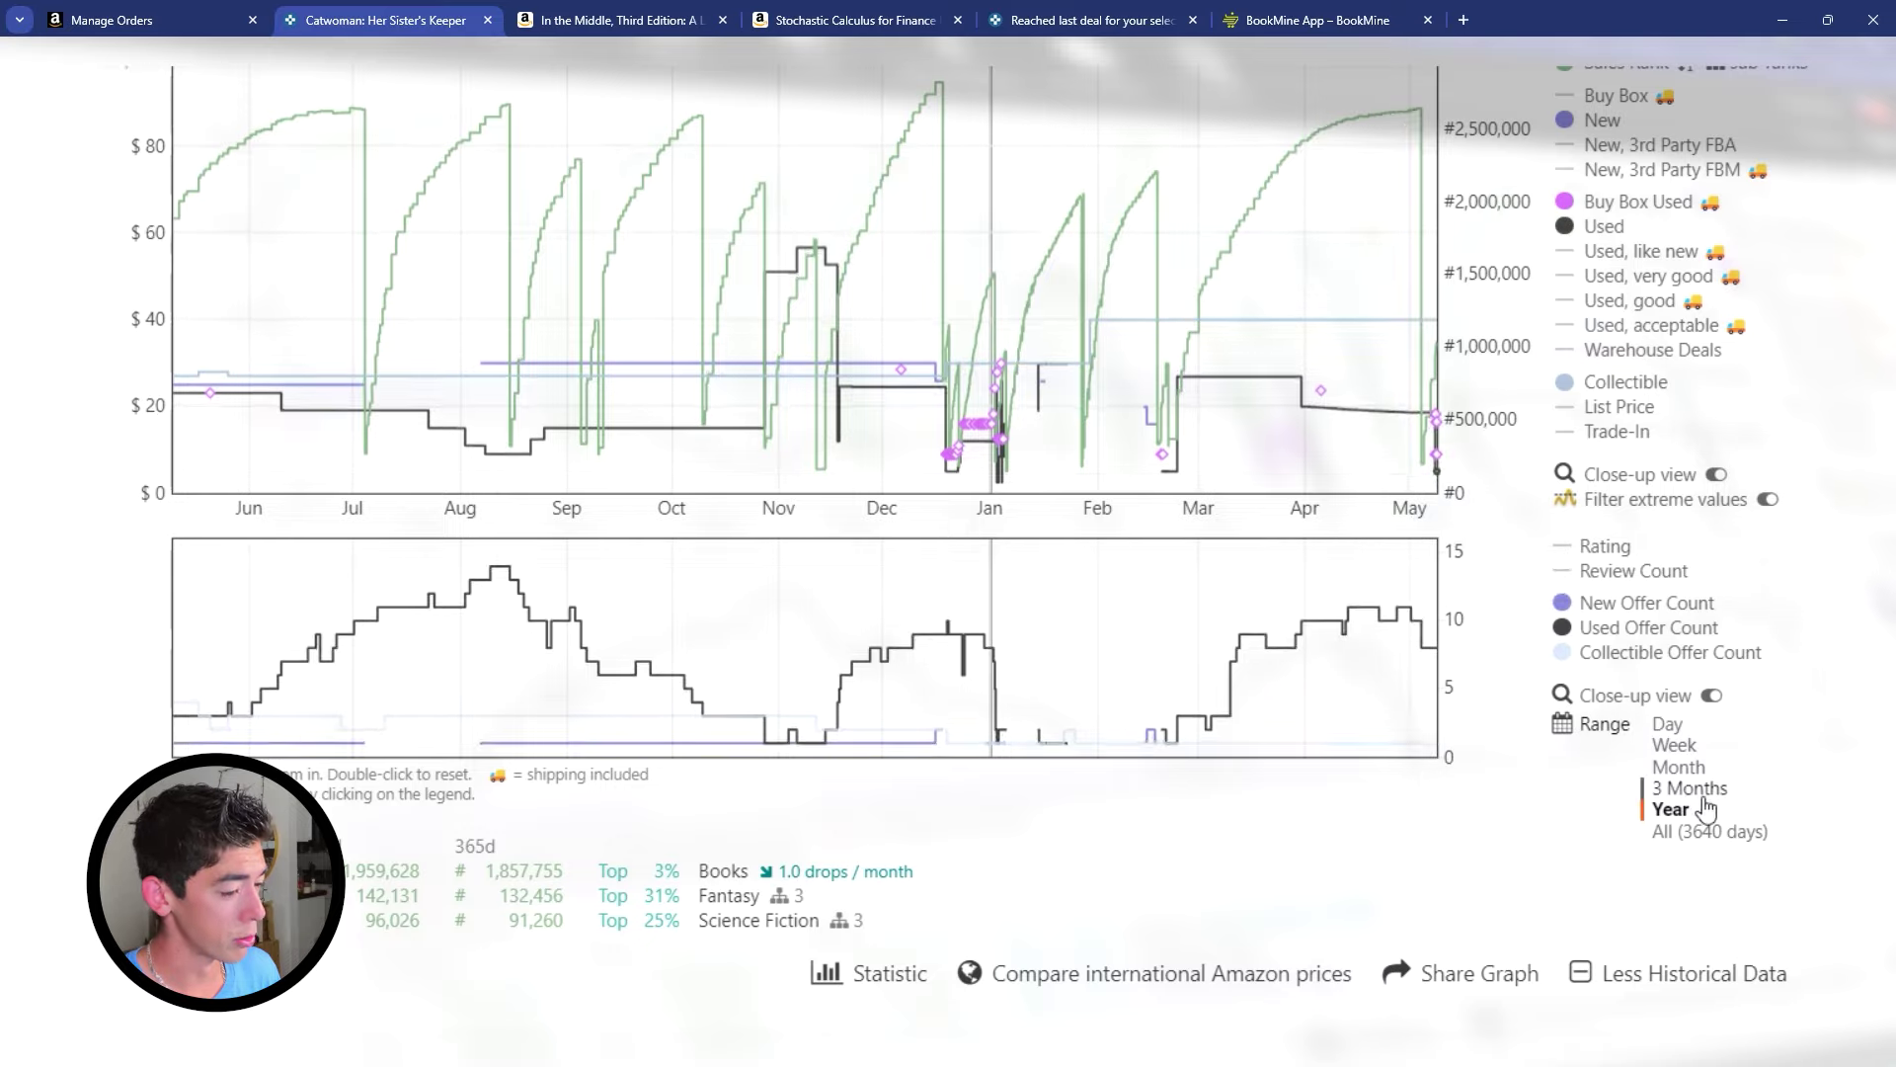
{"action": "left_click", "coordinate": [1708, 830]}
{"action": "left_click_drag", "start_coordinate": [1400, 605], "coordinate": [1063, 608]}
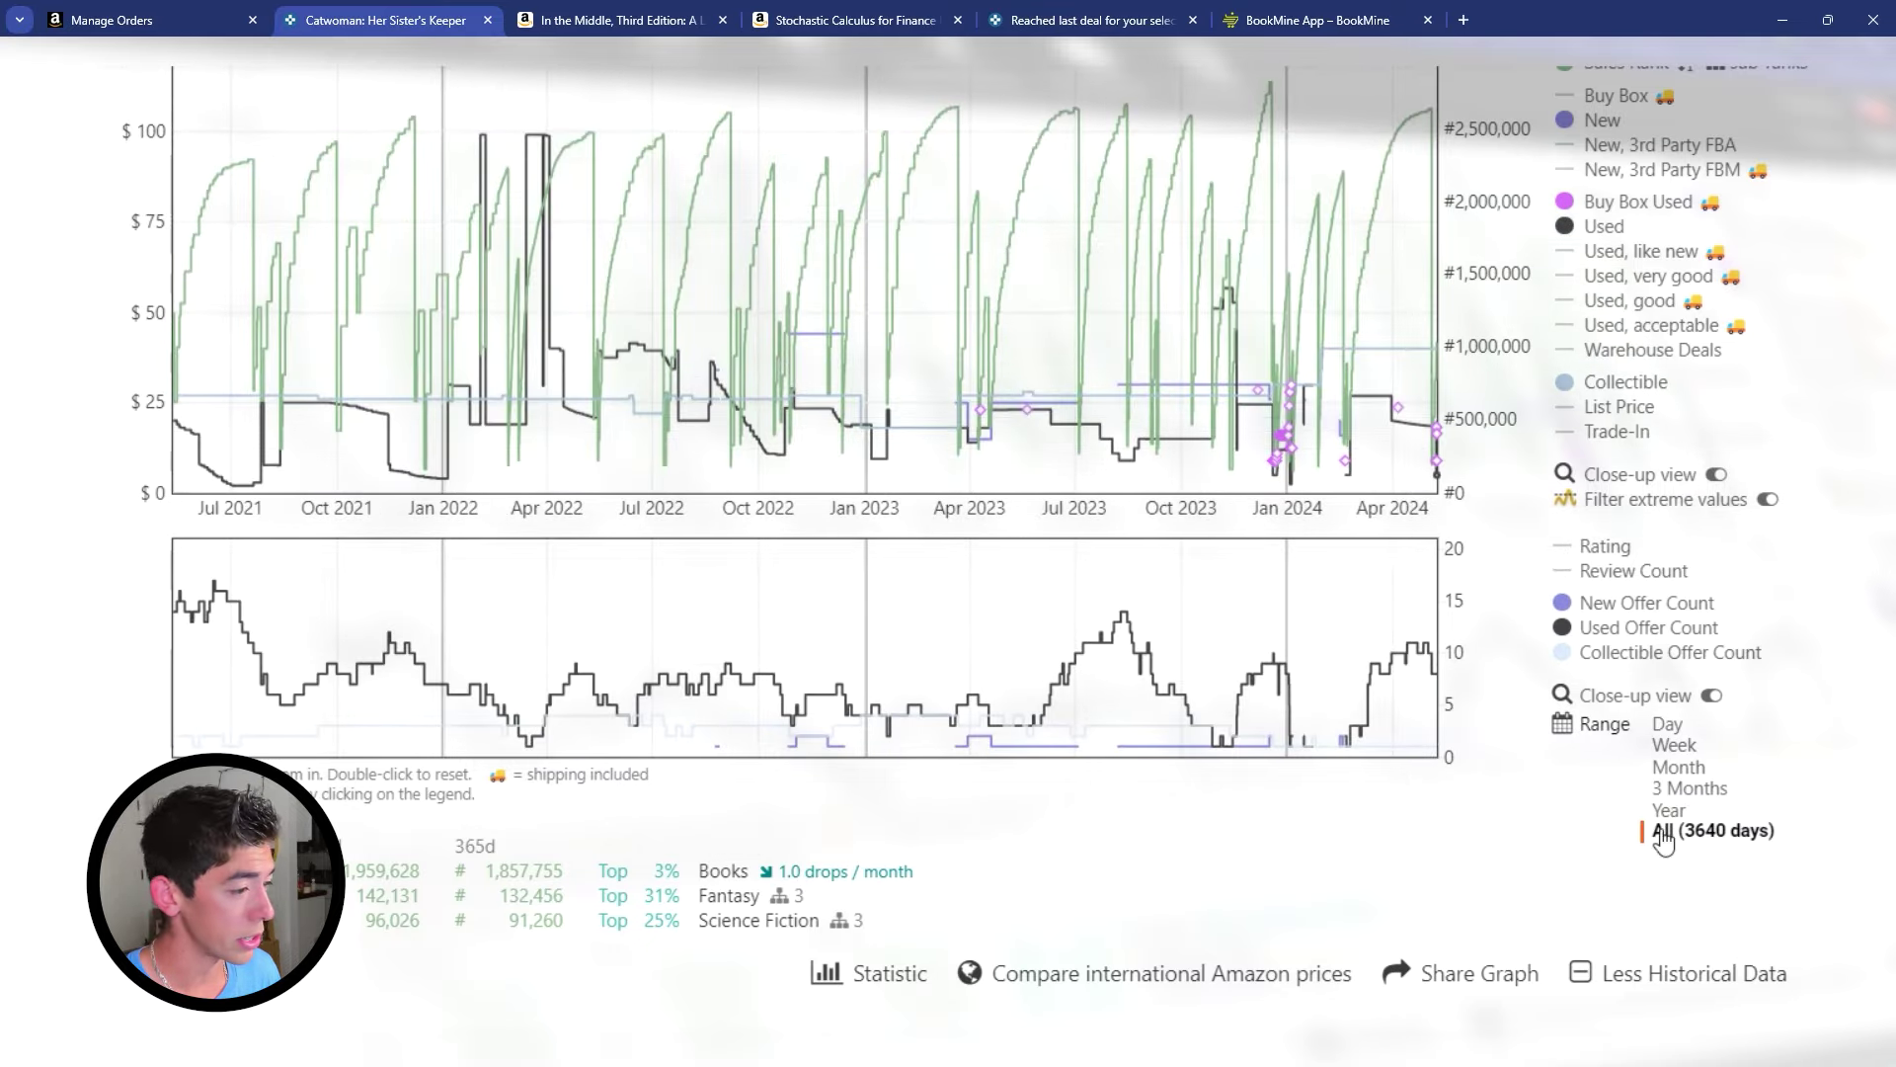
{"action": "left_click", "coordinate": [1705, 811]}
{"action": "scroll", "coordinate": [1175, 593], "scroll_direction": "up", "scroll_amount": 3}
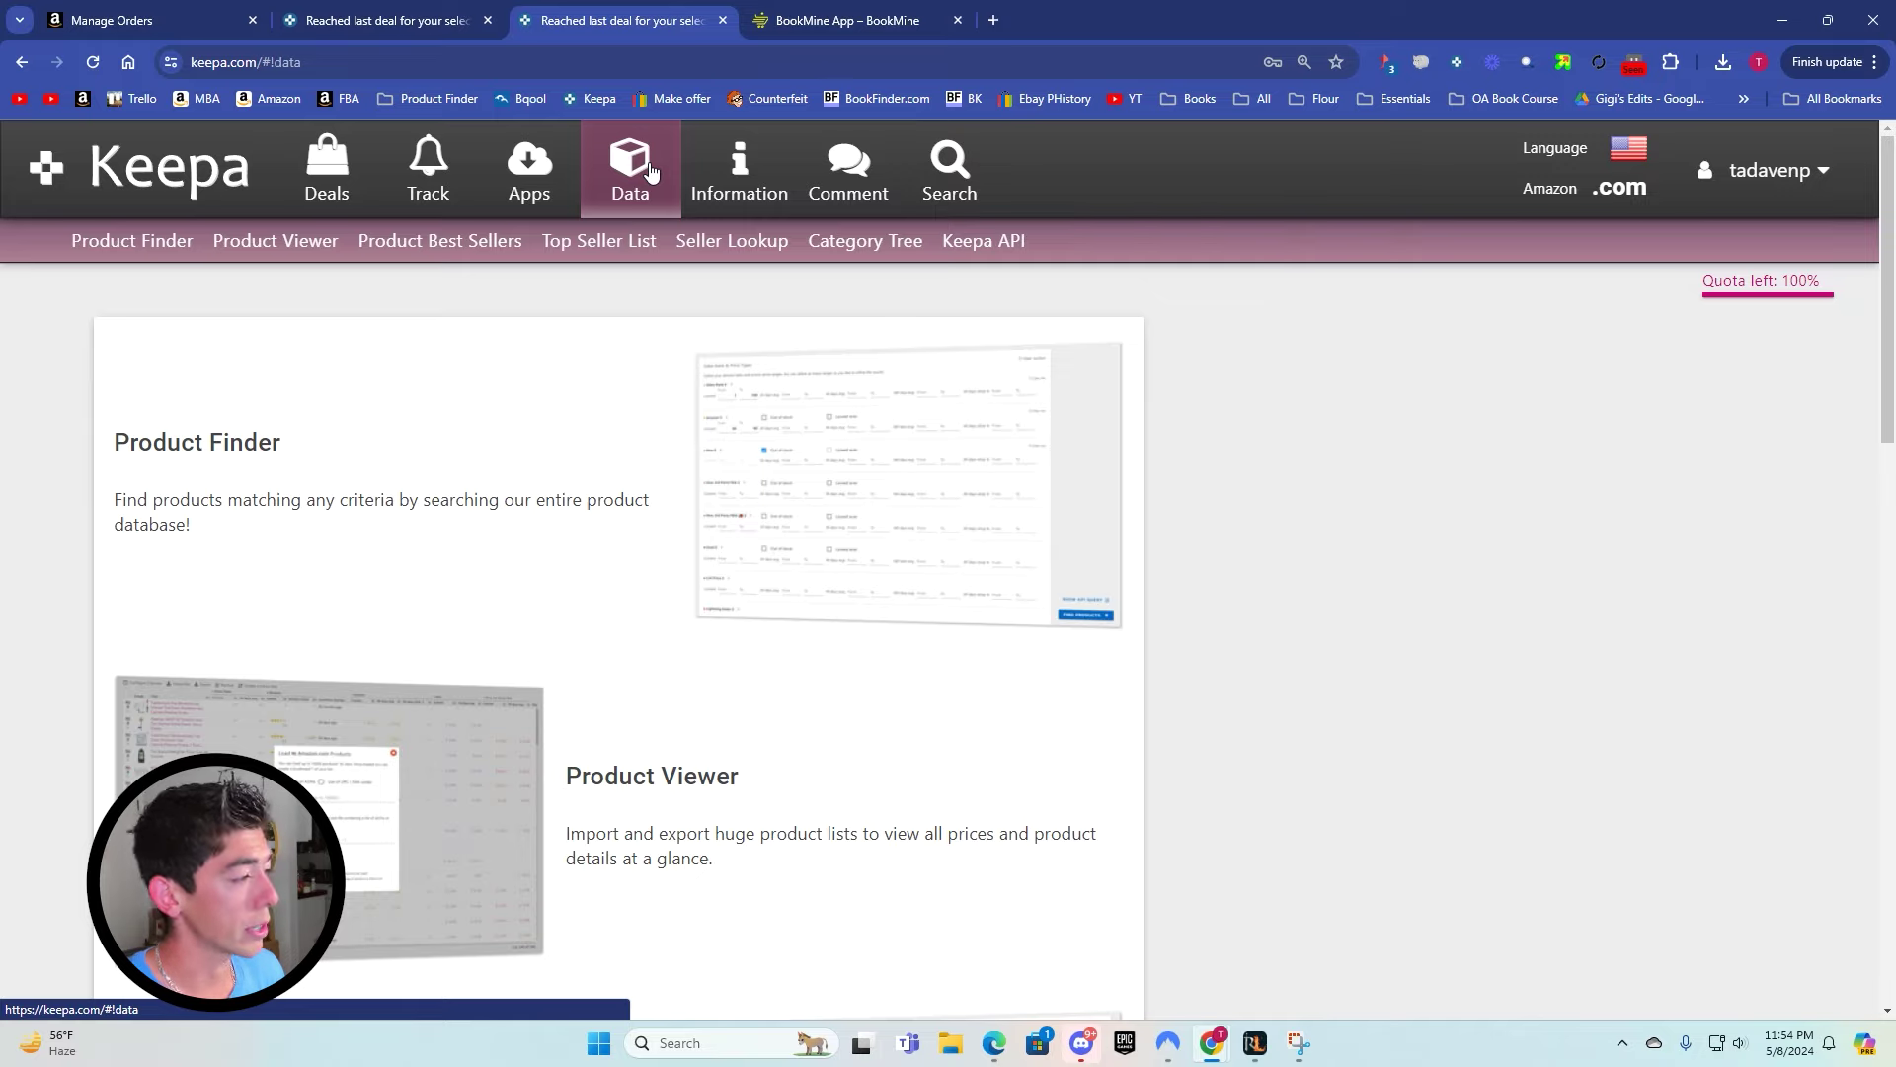
Open the Keepa Product Finder and limit the current Used price to at most 12.
{"action": "left_click", "coordinate": [148, 242]}
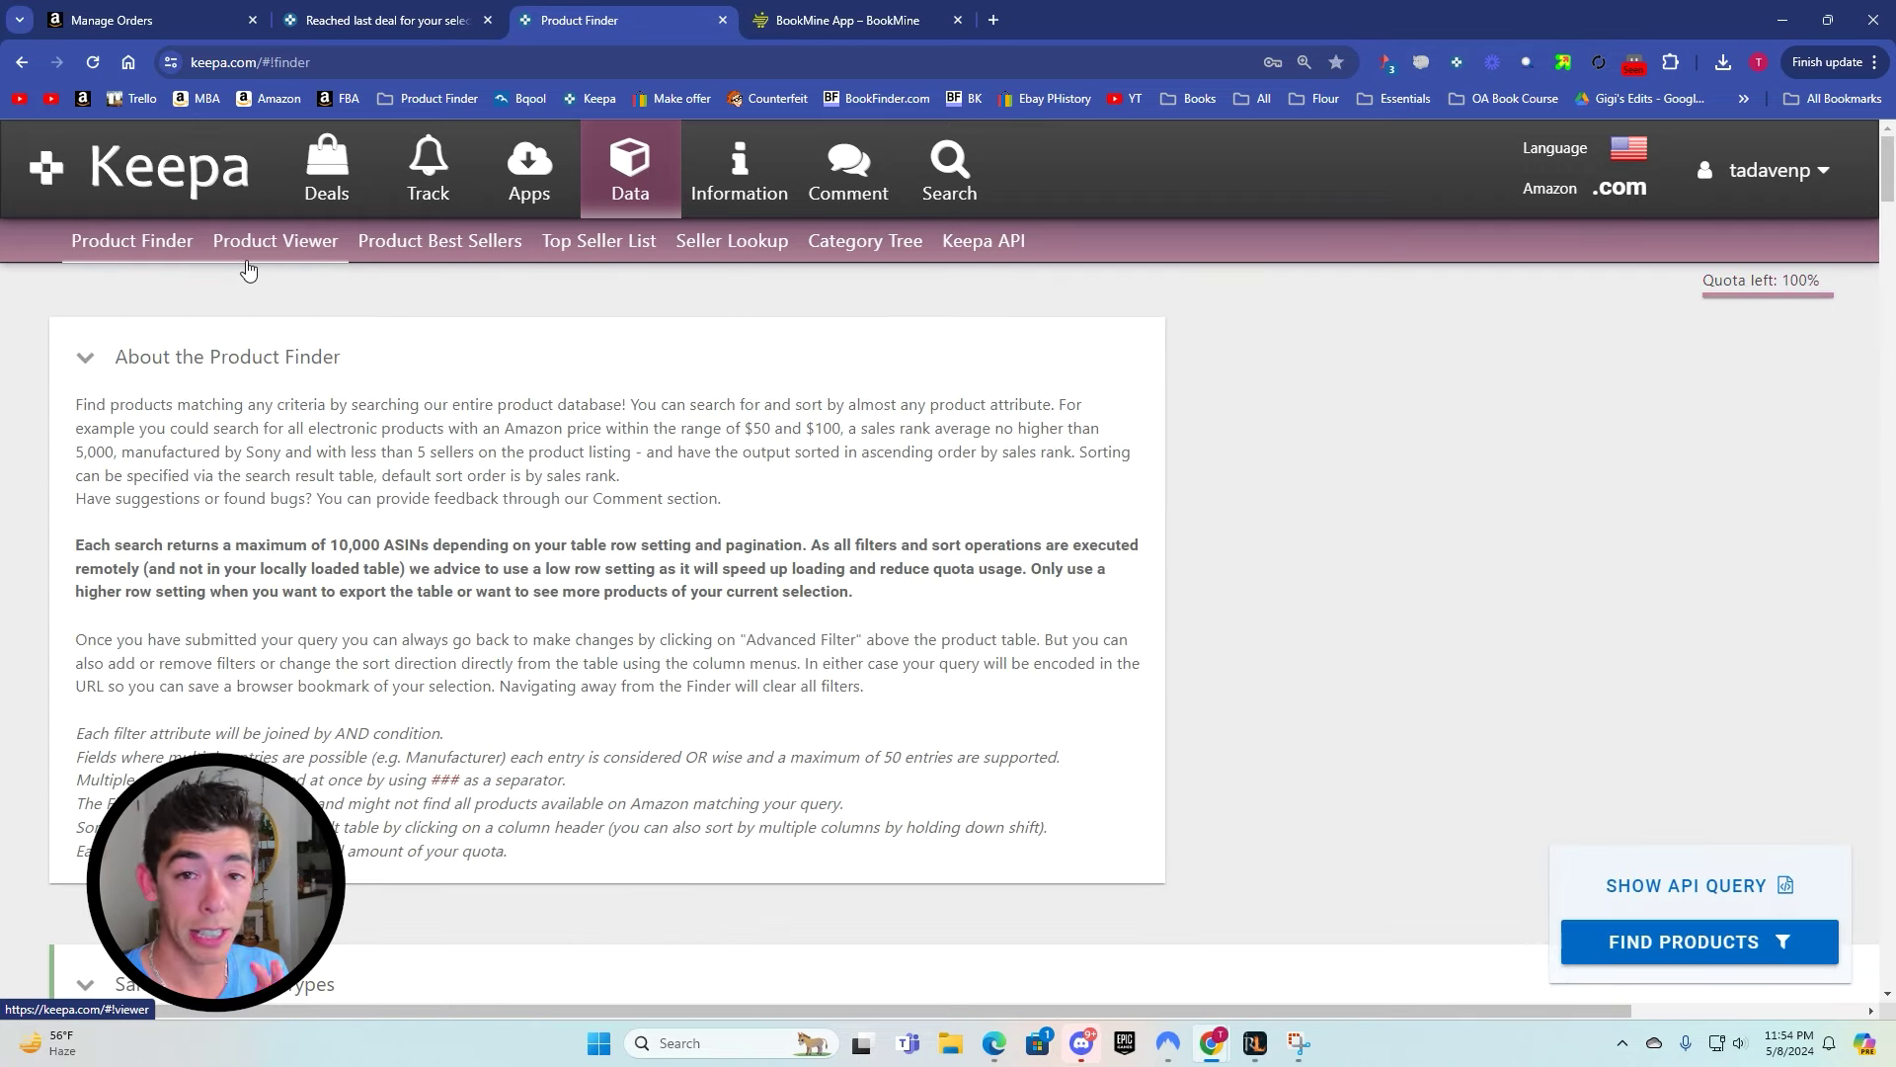
{"action": "scroll", "coordinate": [530, 367], "scroll_direction": "down", "scroll_amount": 10}
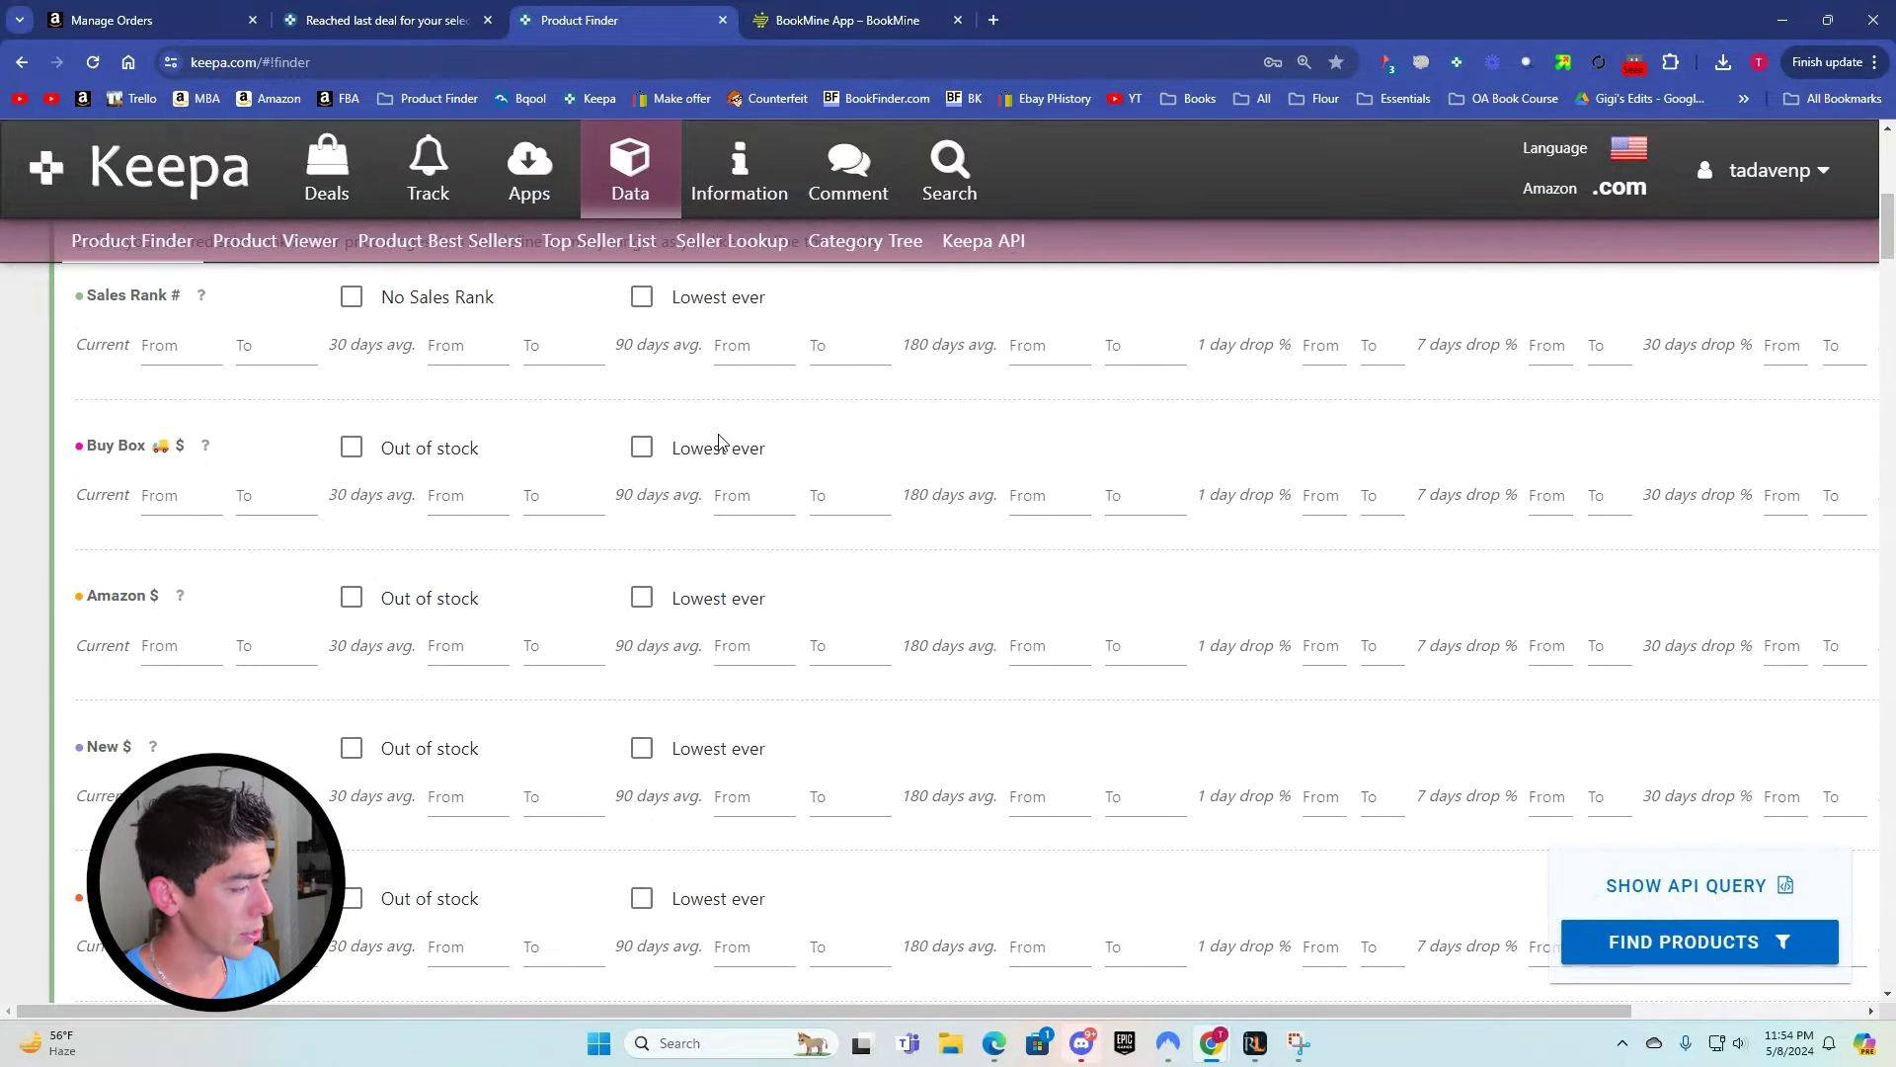
{"action": "scroll", "coordinate": [720, 441], "scroll_direction": "down", "scroll_amount": 12}
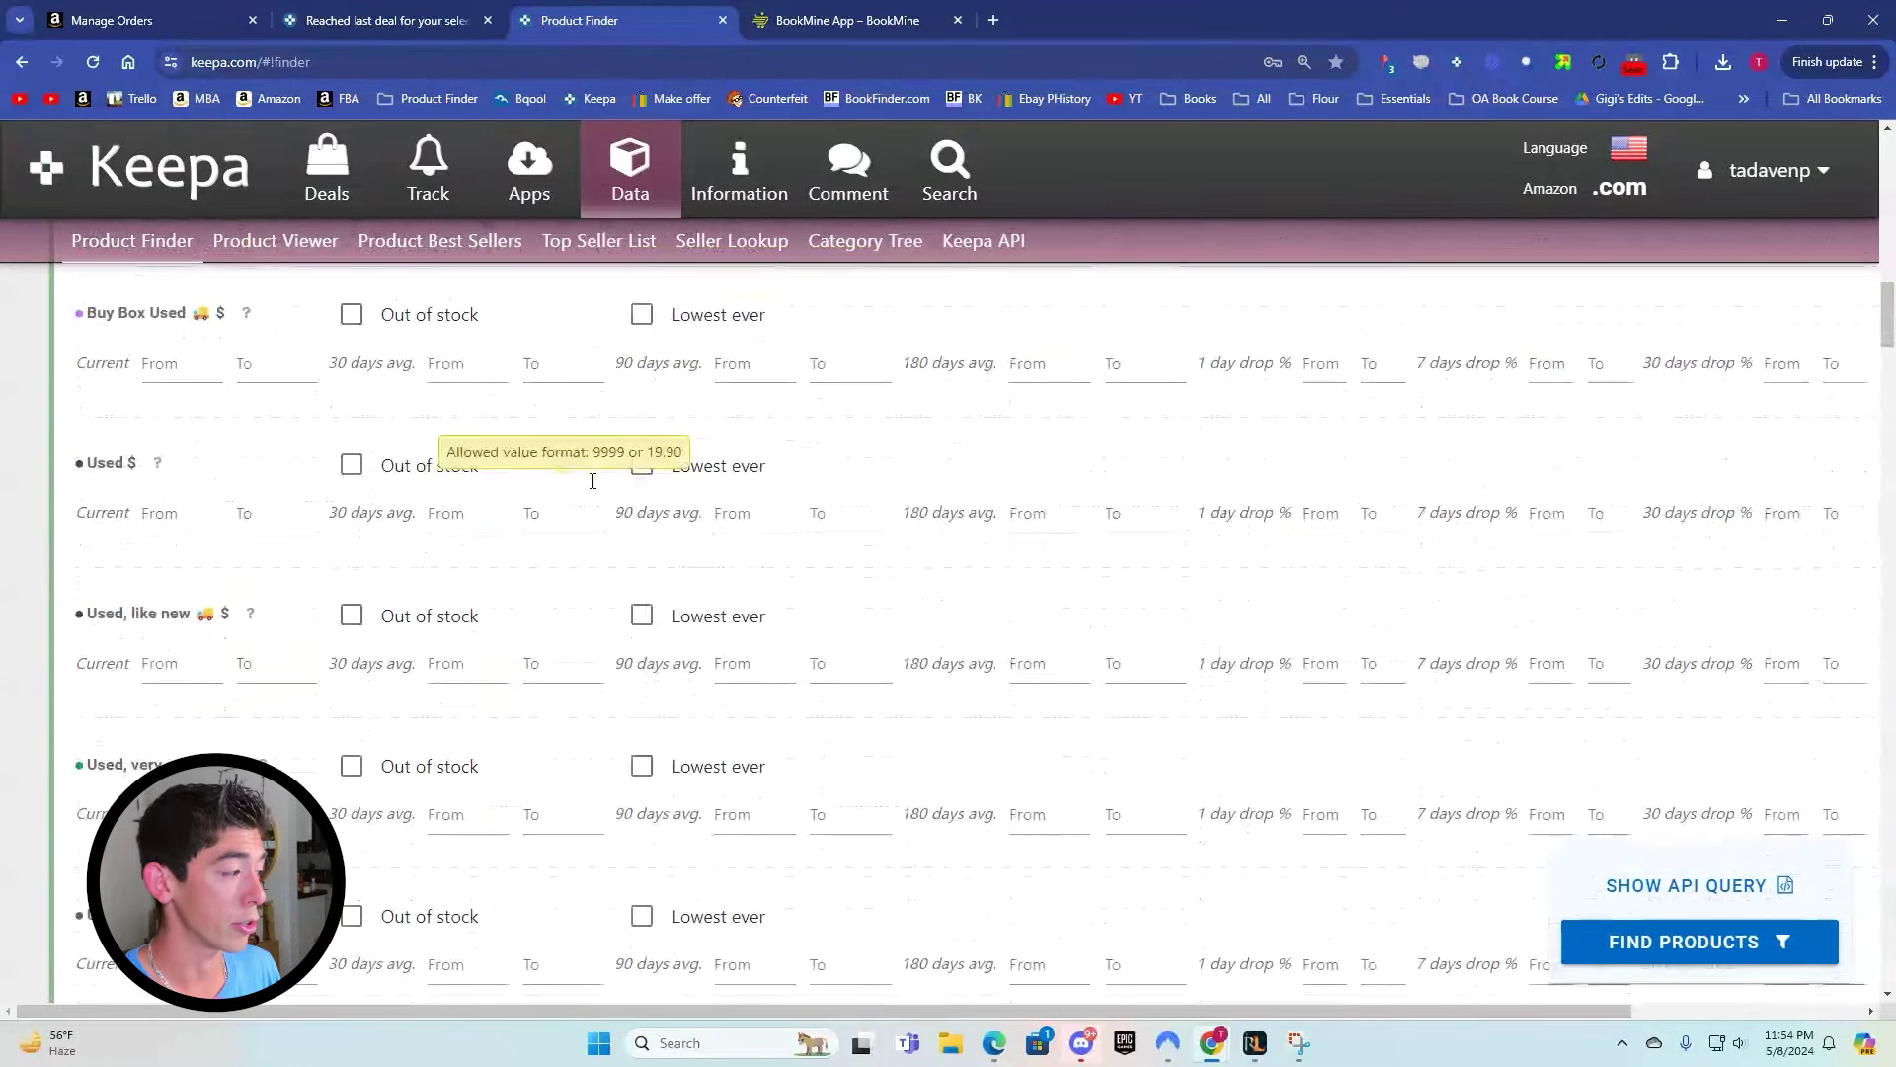
{"action": "scroll", "coordinate": [593, 481], "scroll_direction": "down", "scroll_amount": 2}
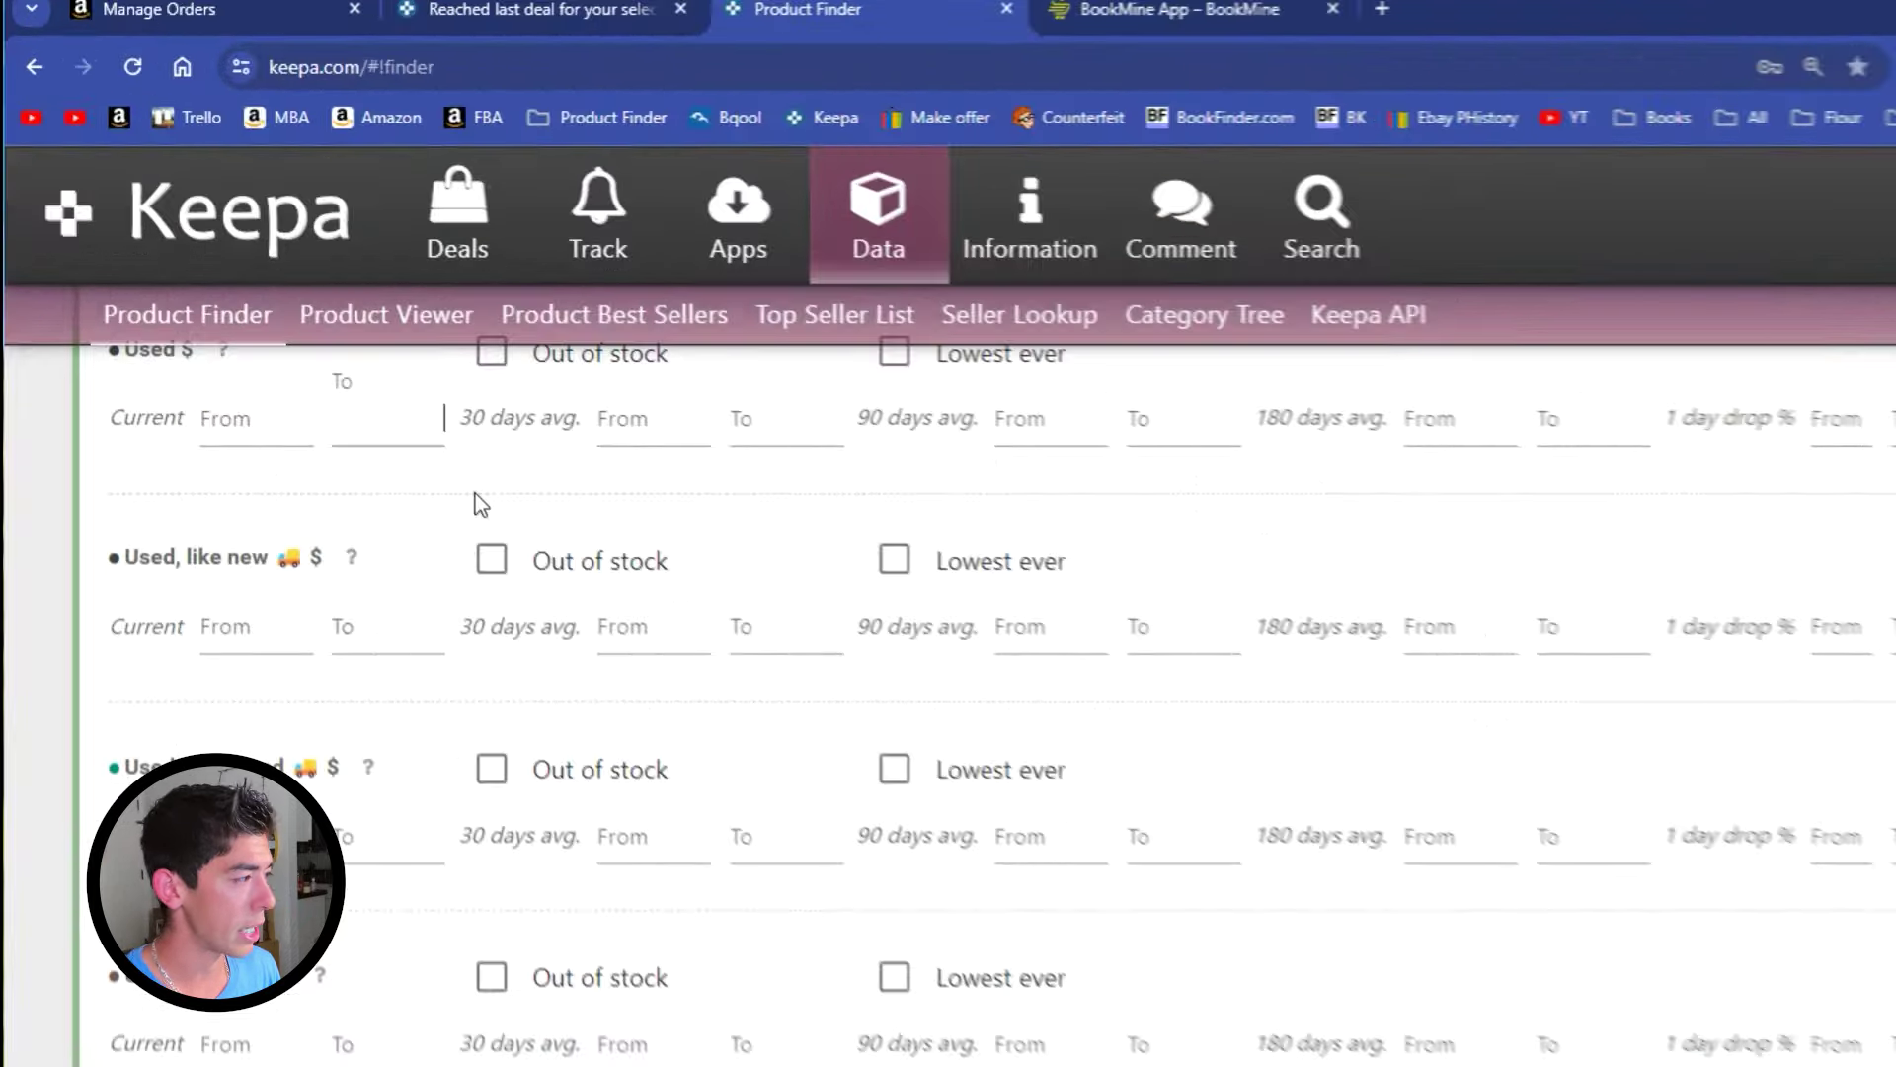
{"action": "scroll", "coordinate": [336, 445], "scroll_direction": "up", "scroll_amount": 1}
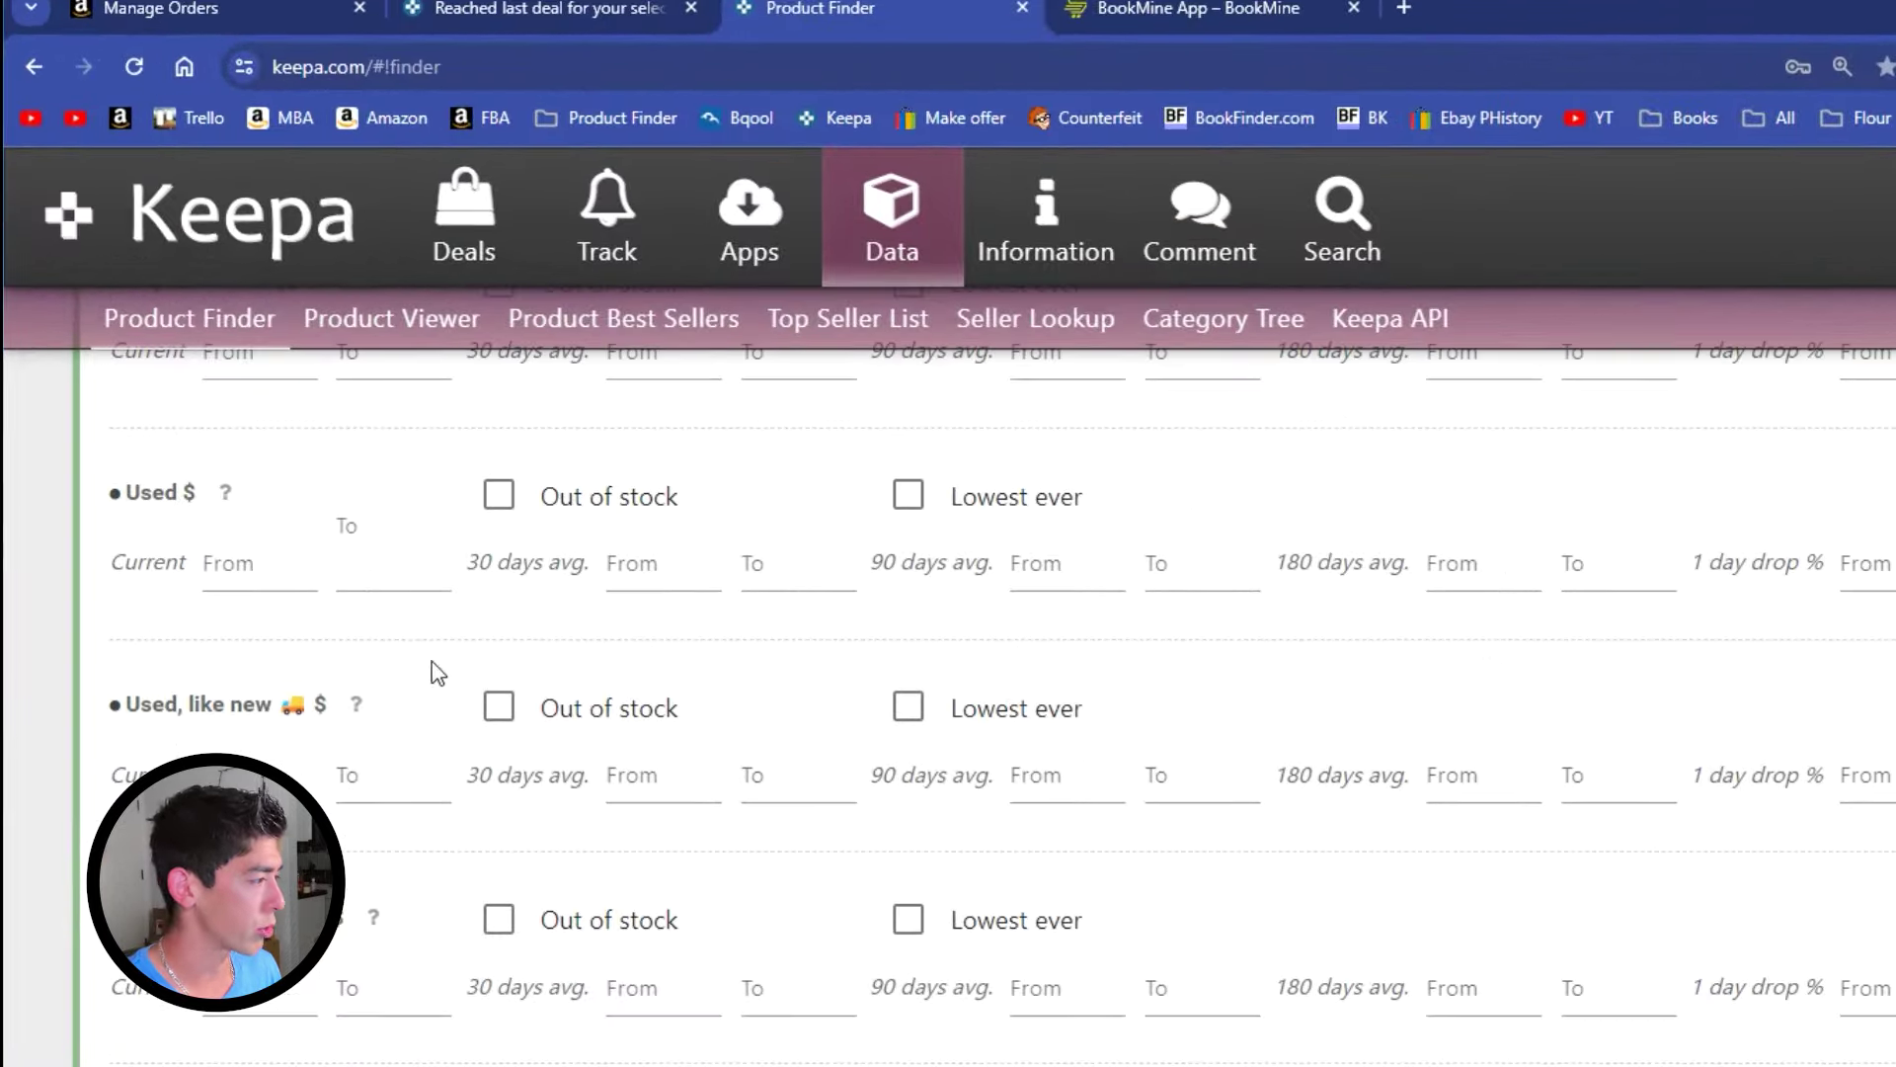
{"action": "left_click", "coordinate": [405, 582]}
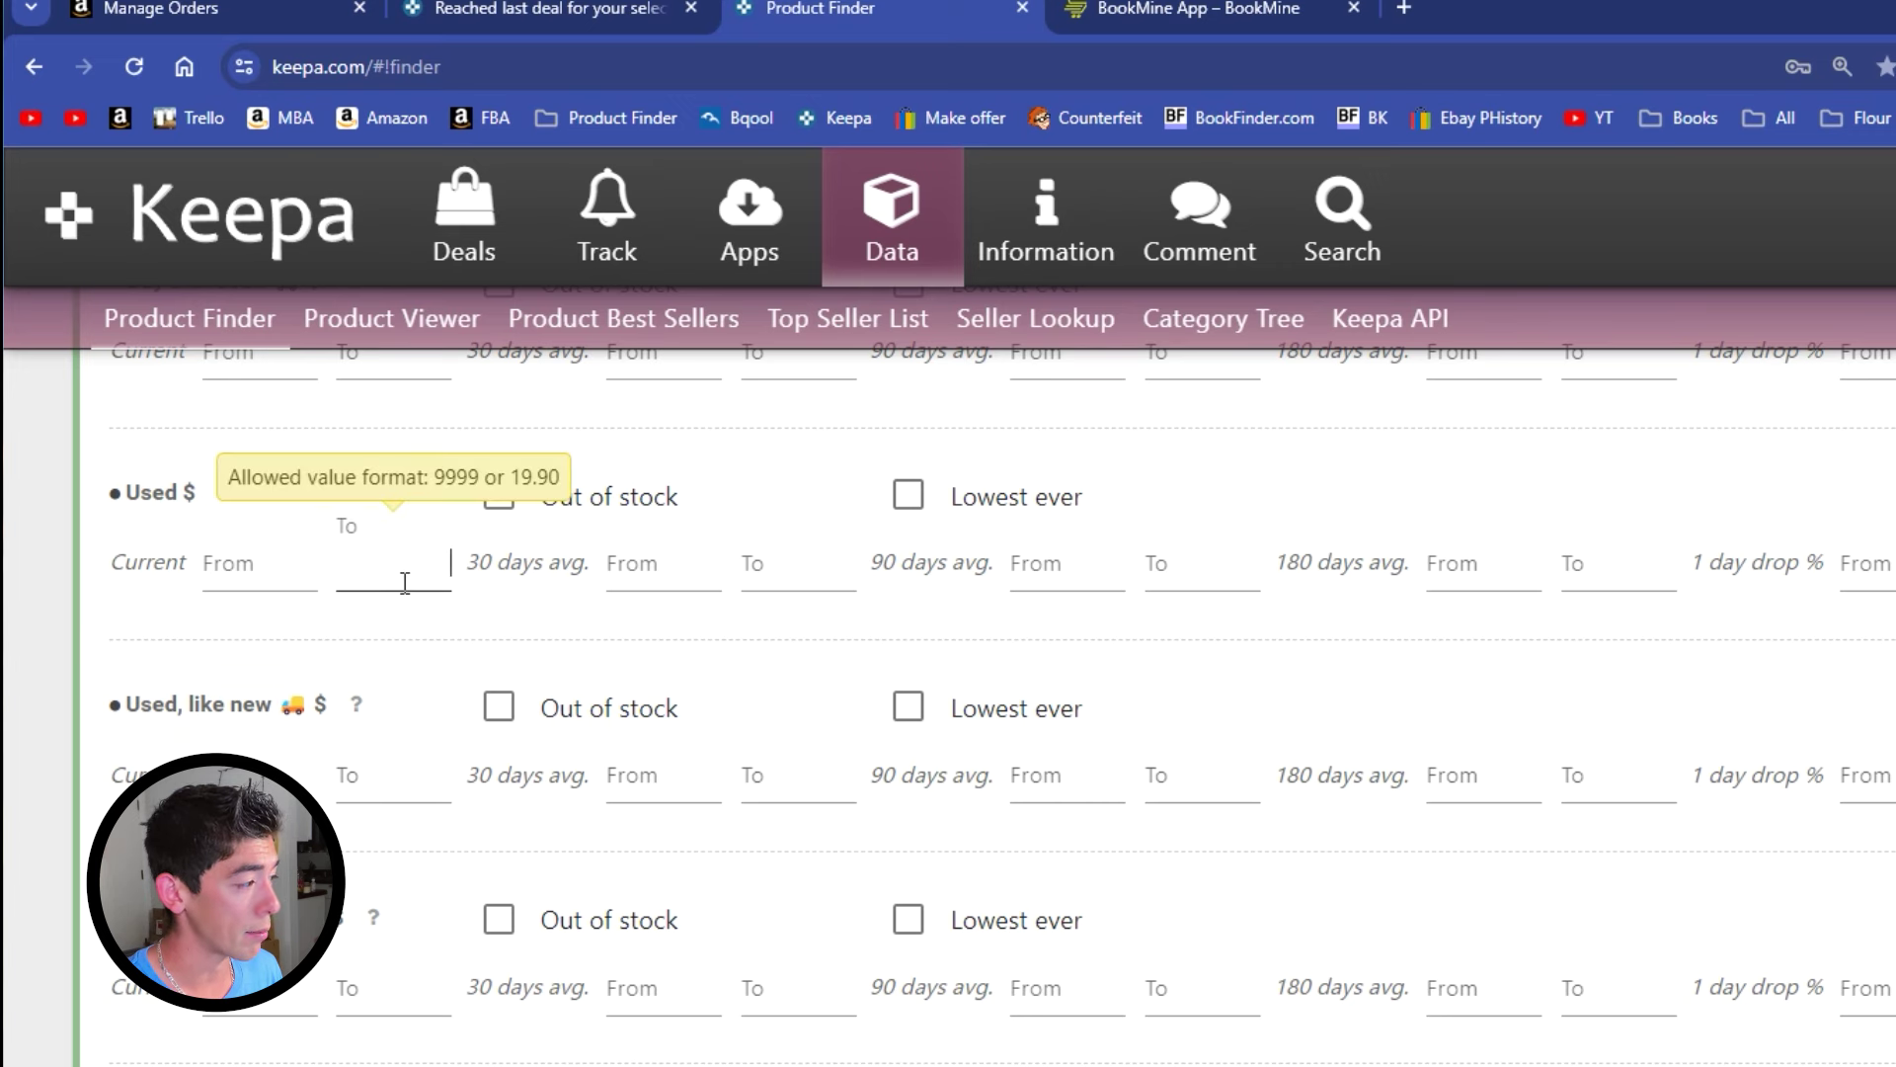
Set both the 90-day and 180-day average Used price ranges from 25 to 40.
{"action": "left_click", "coordinate": [1081, 571]}
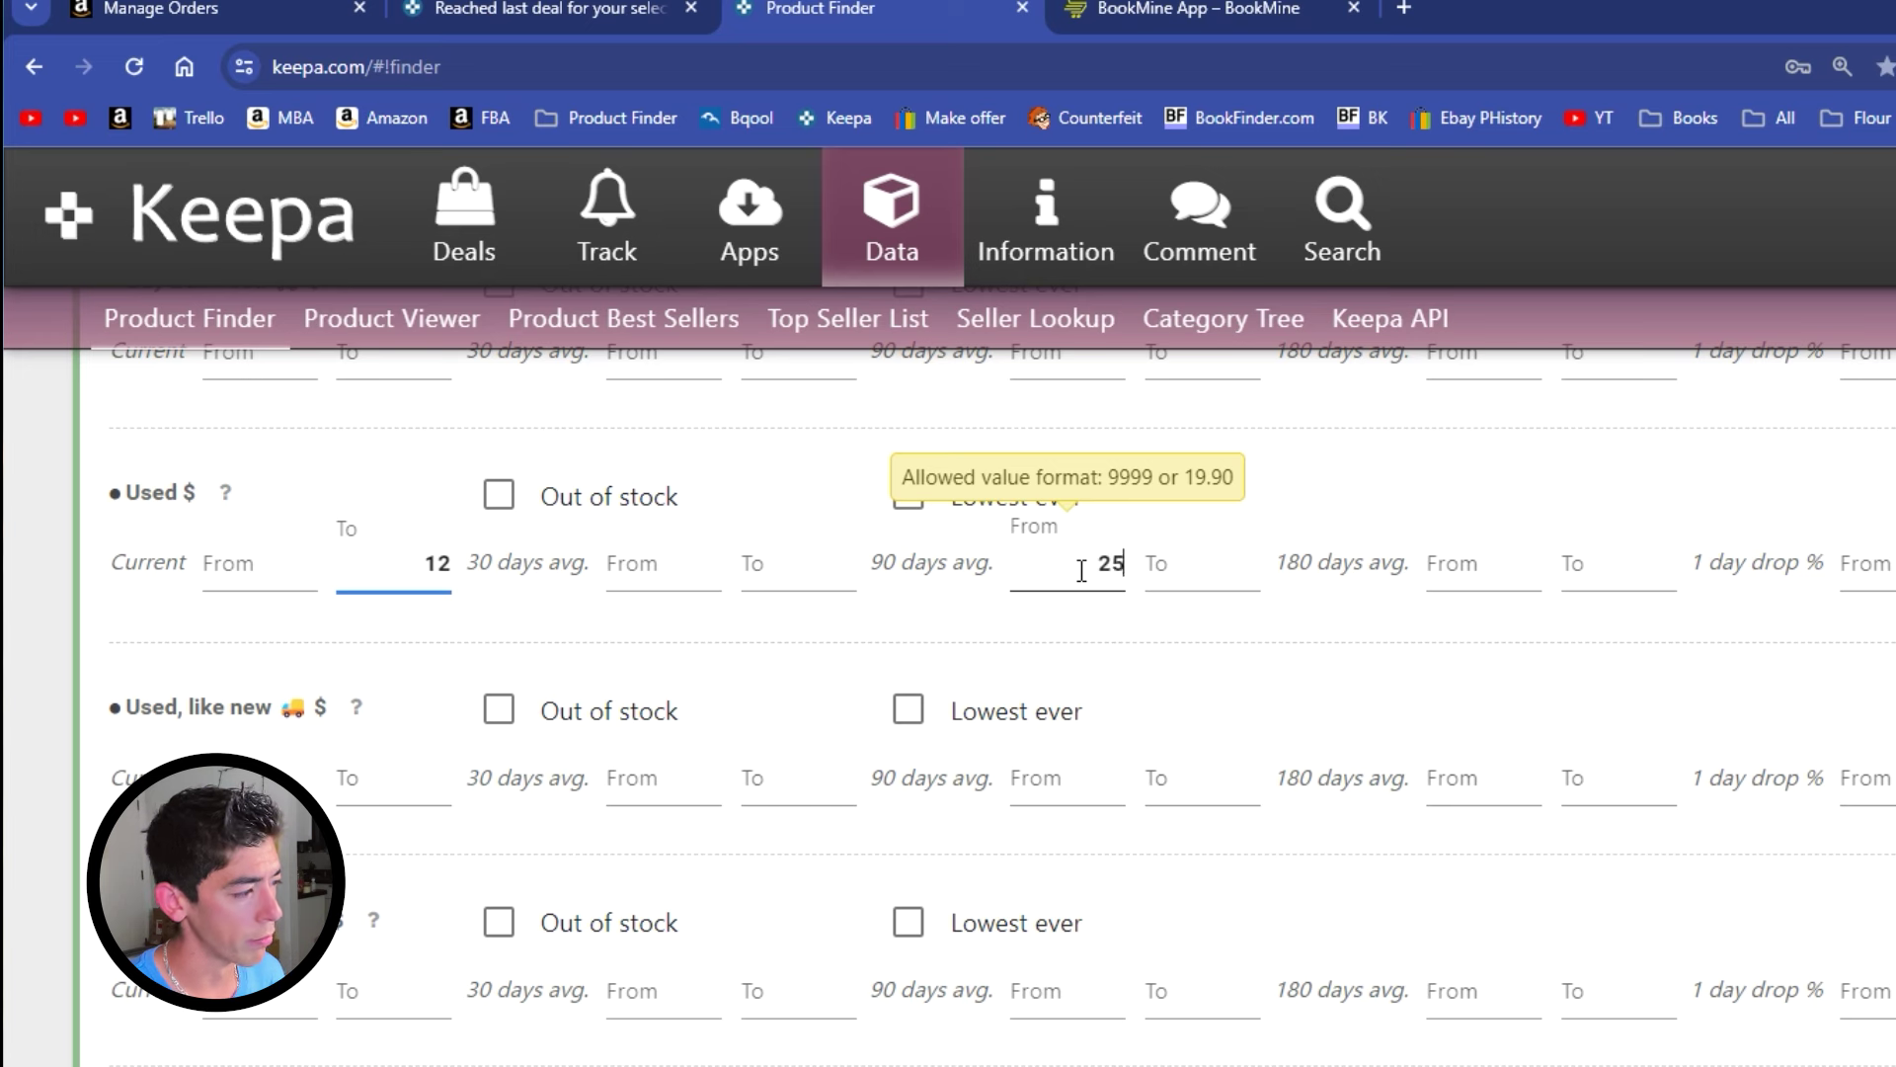
{"action": "left_click", "coordinate": [1182, 564]}
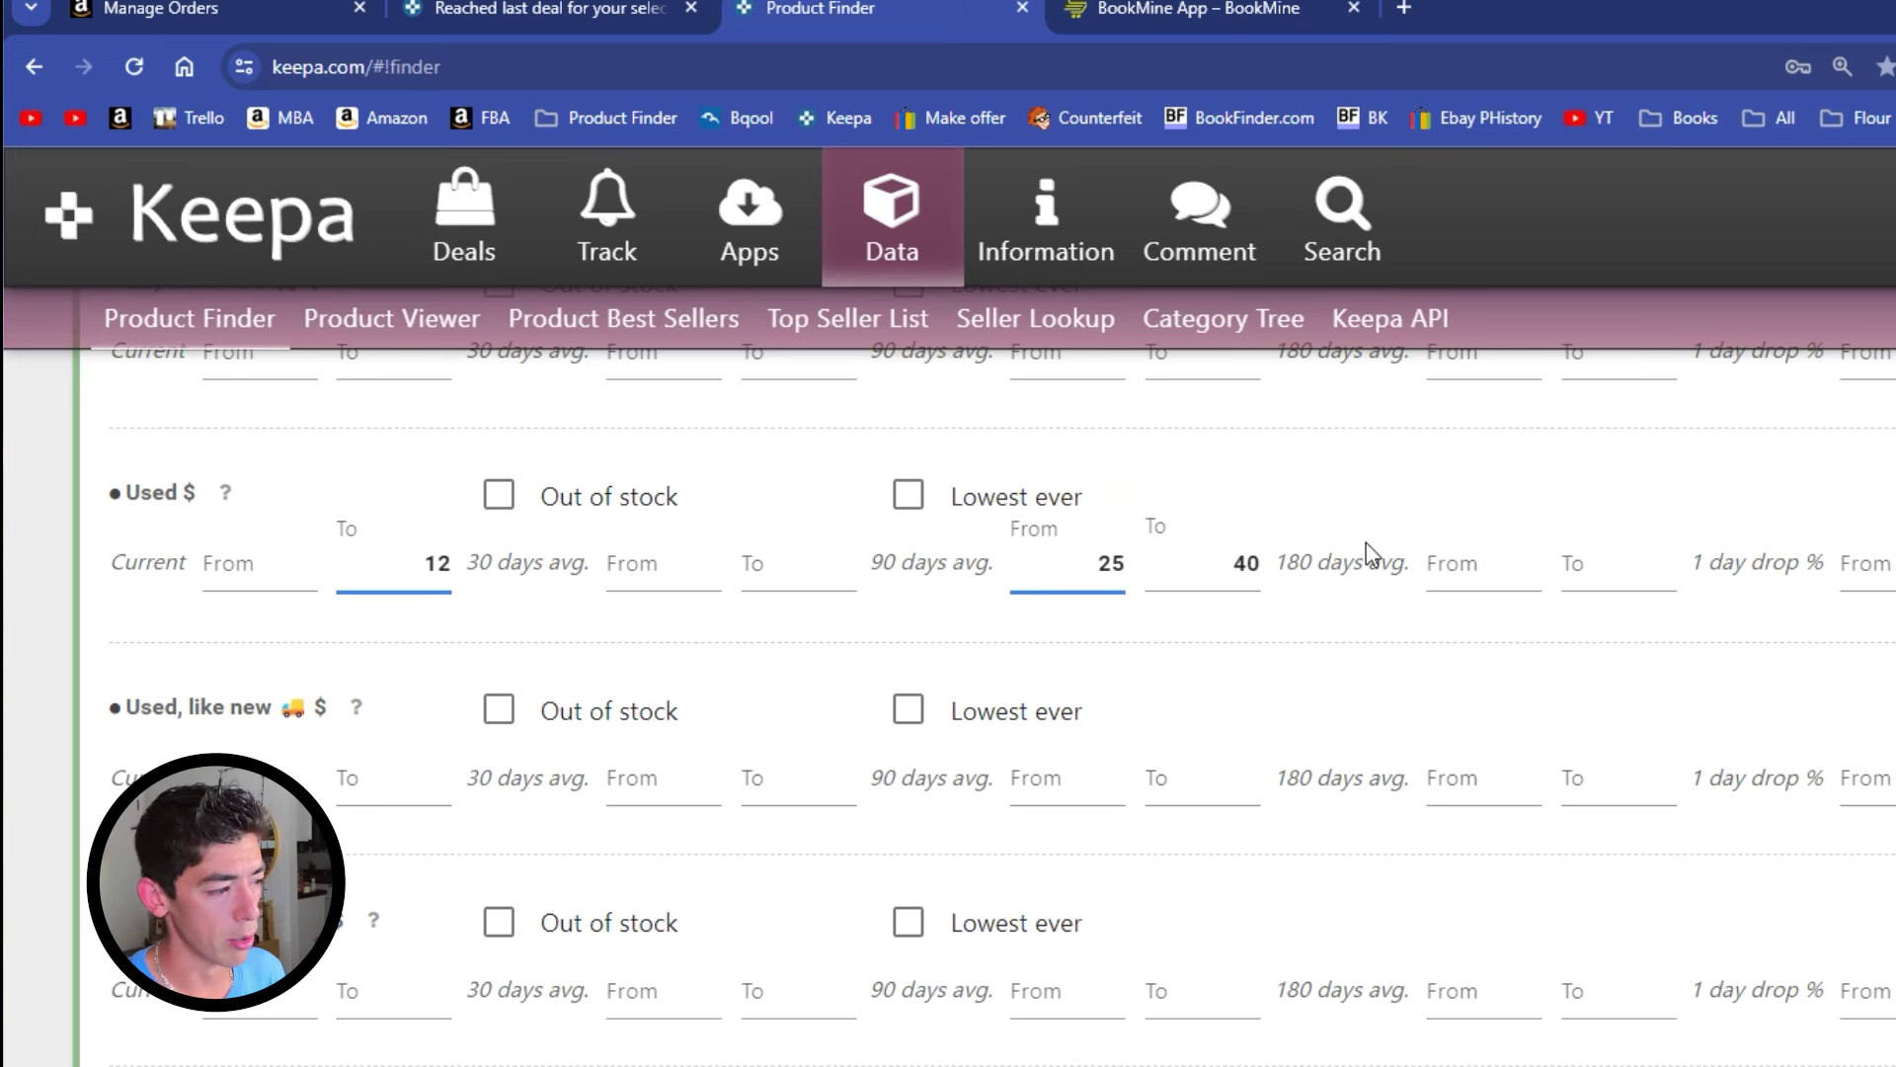
{"action": "left_click", "coordinate": [1510, 569]}
{"action": "left_click", "coordinate": [1585, 555]}
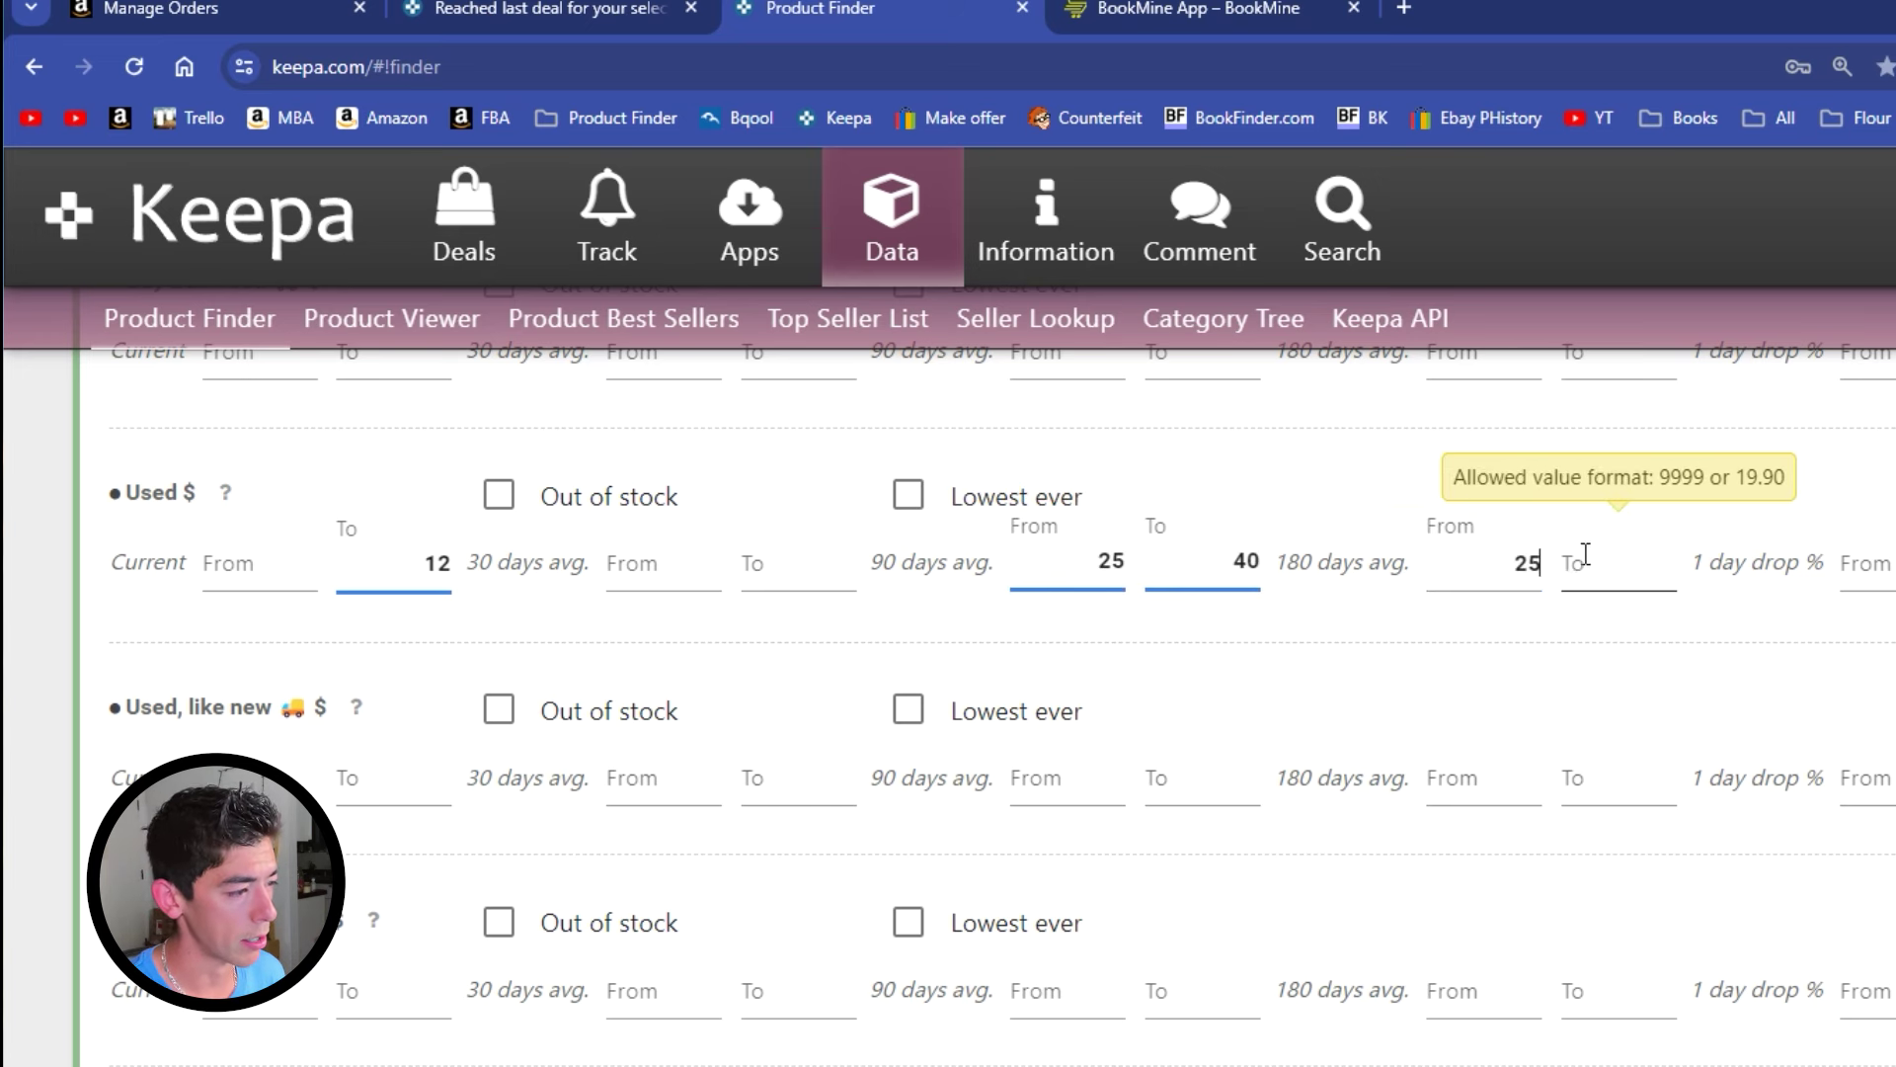
{"action": "type", "text": "40"}
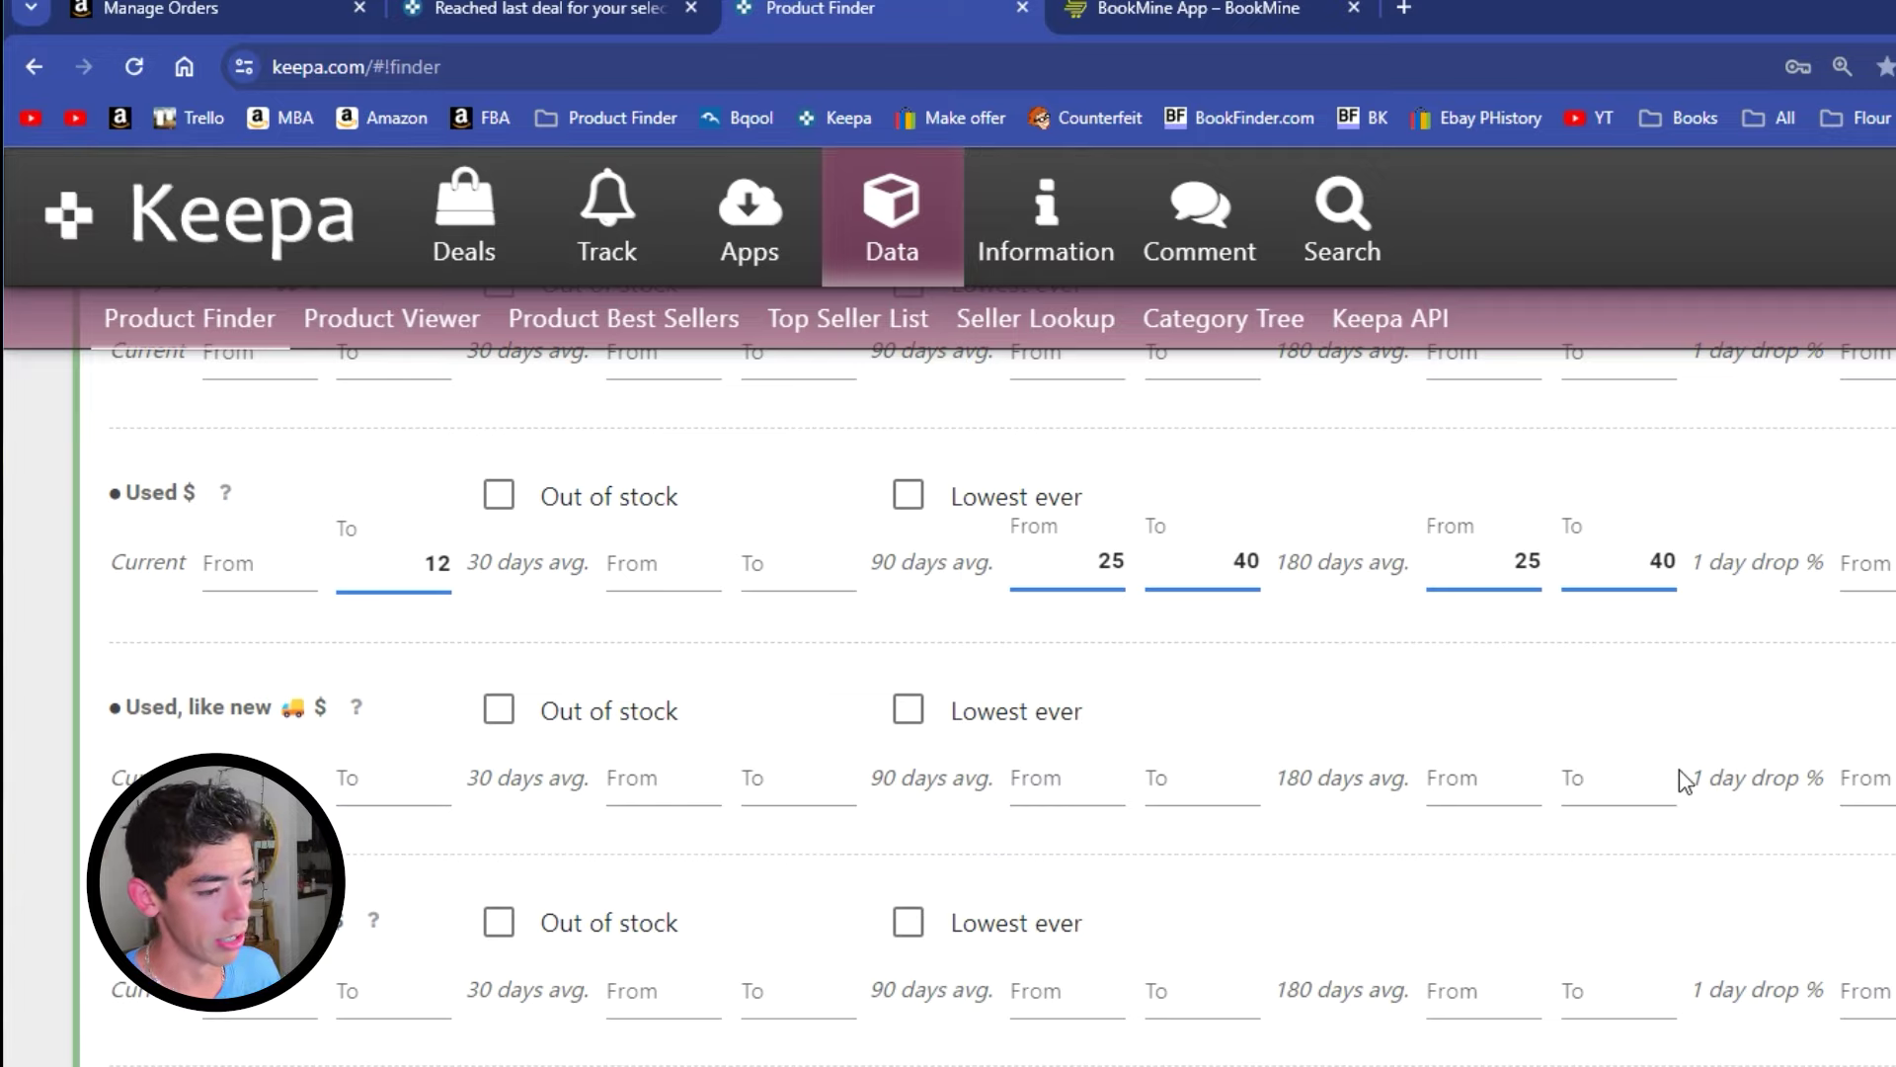
Restrict the Product Finder's root category to Books.
{"action": "scroll", "coordinate": [1691, 777], "scroll_direction": "down", "scroll_amount": 10}
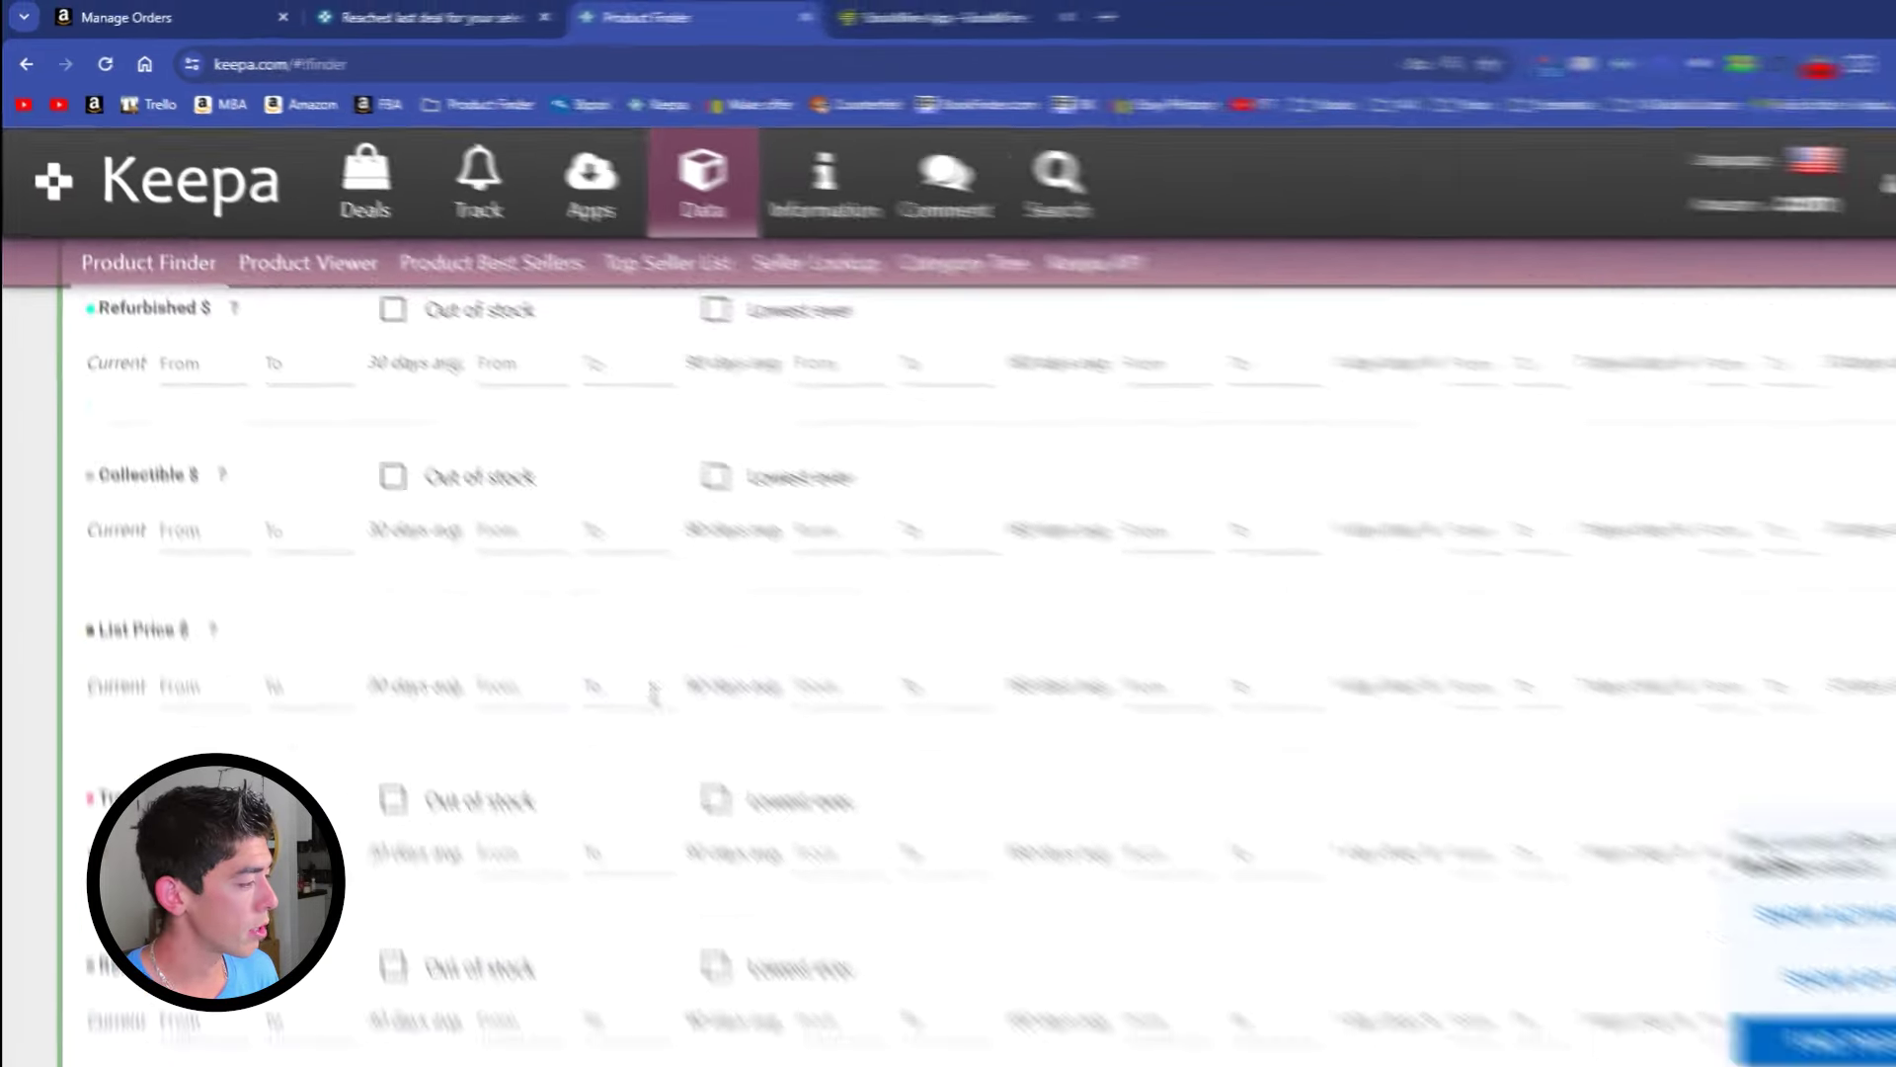
{"action": "scroll", "coordinate": [589, 662], "scroll_direction": "down", "scroll_amount": 2}
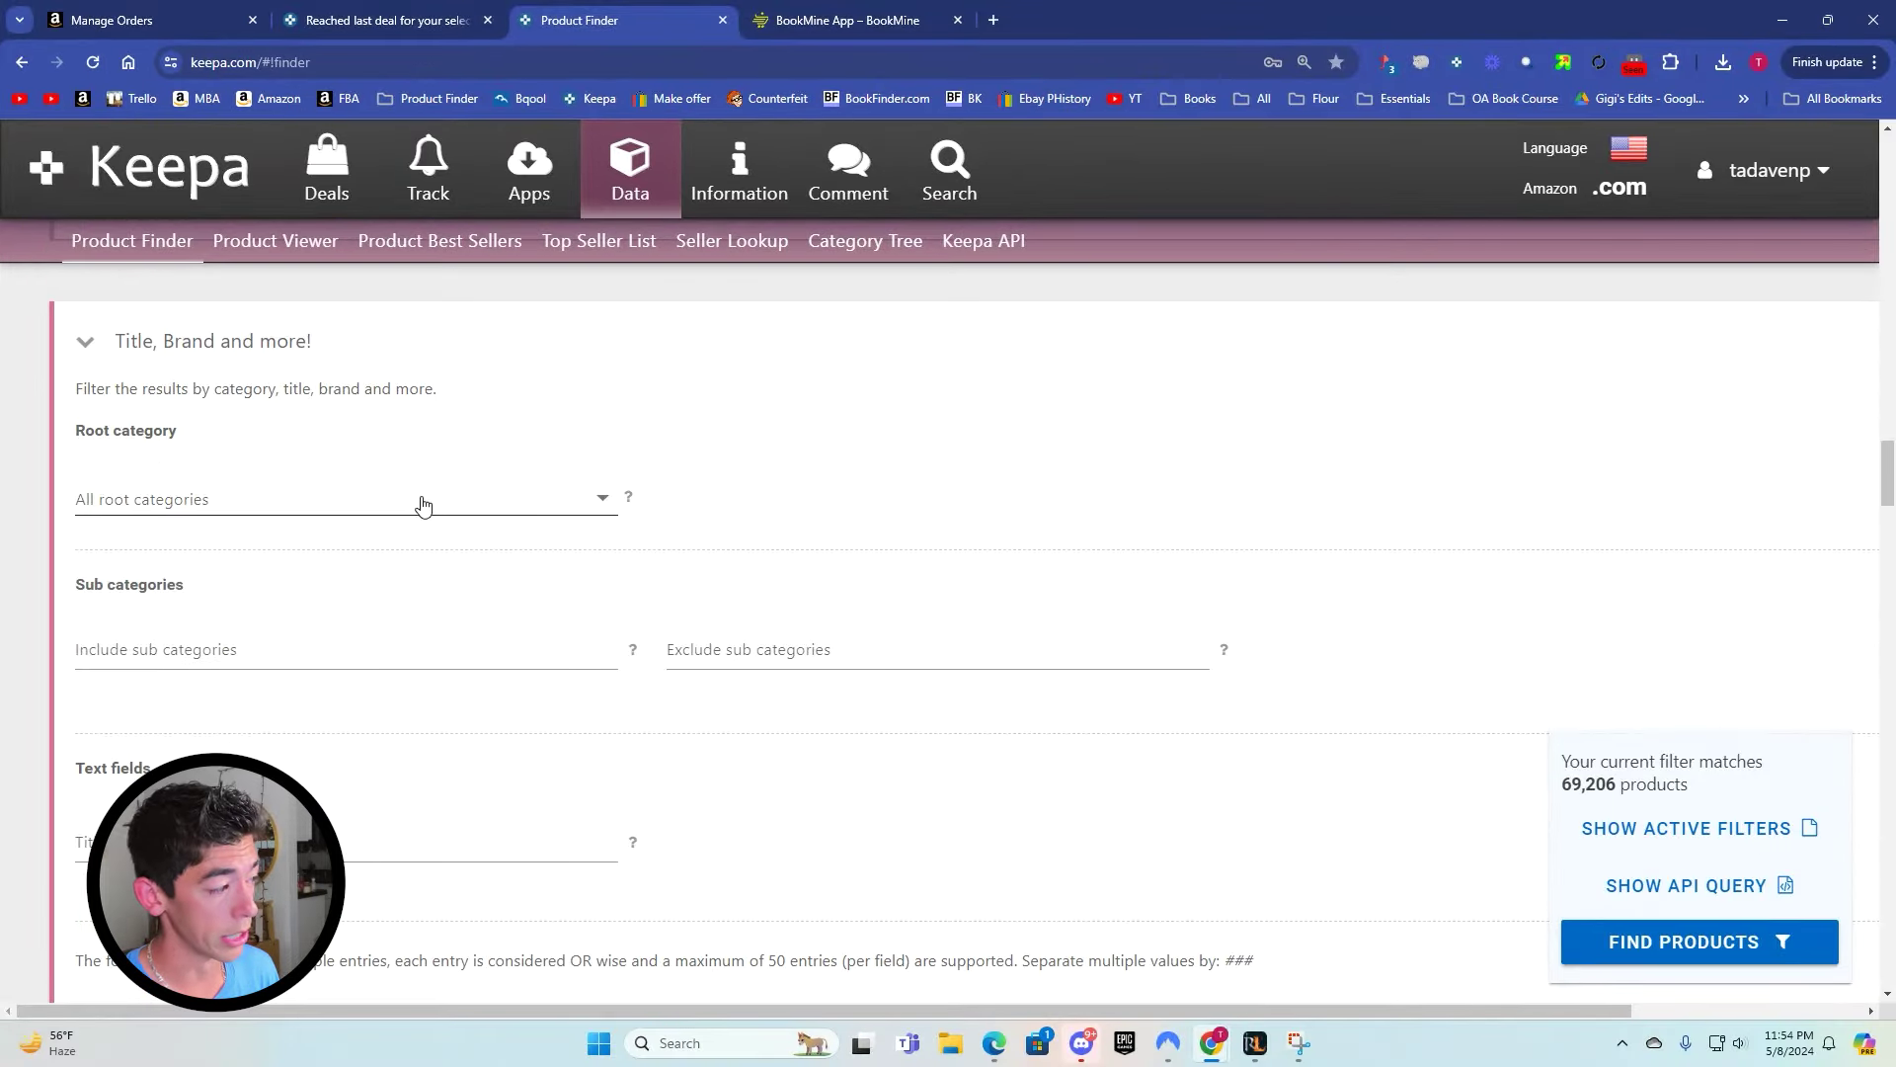
{"action": "left_click", "coordinate": [423, 504]}
{"action": "scroll", "coordinate": [390, 592], "scroll_direction": "down", "scroll_amount": 3}
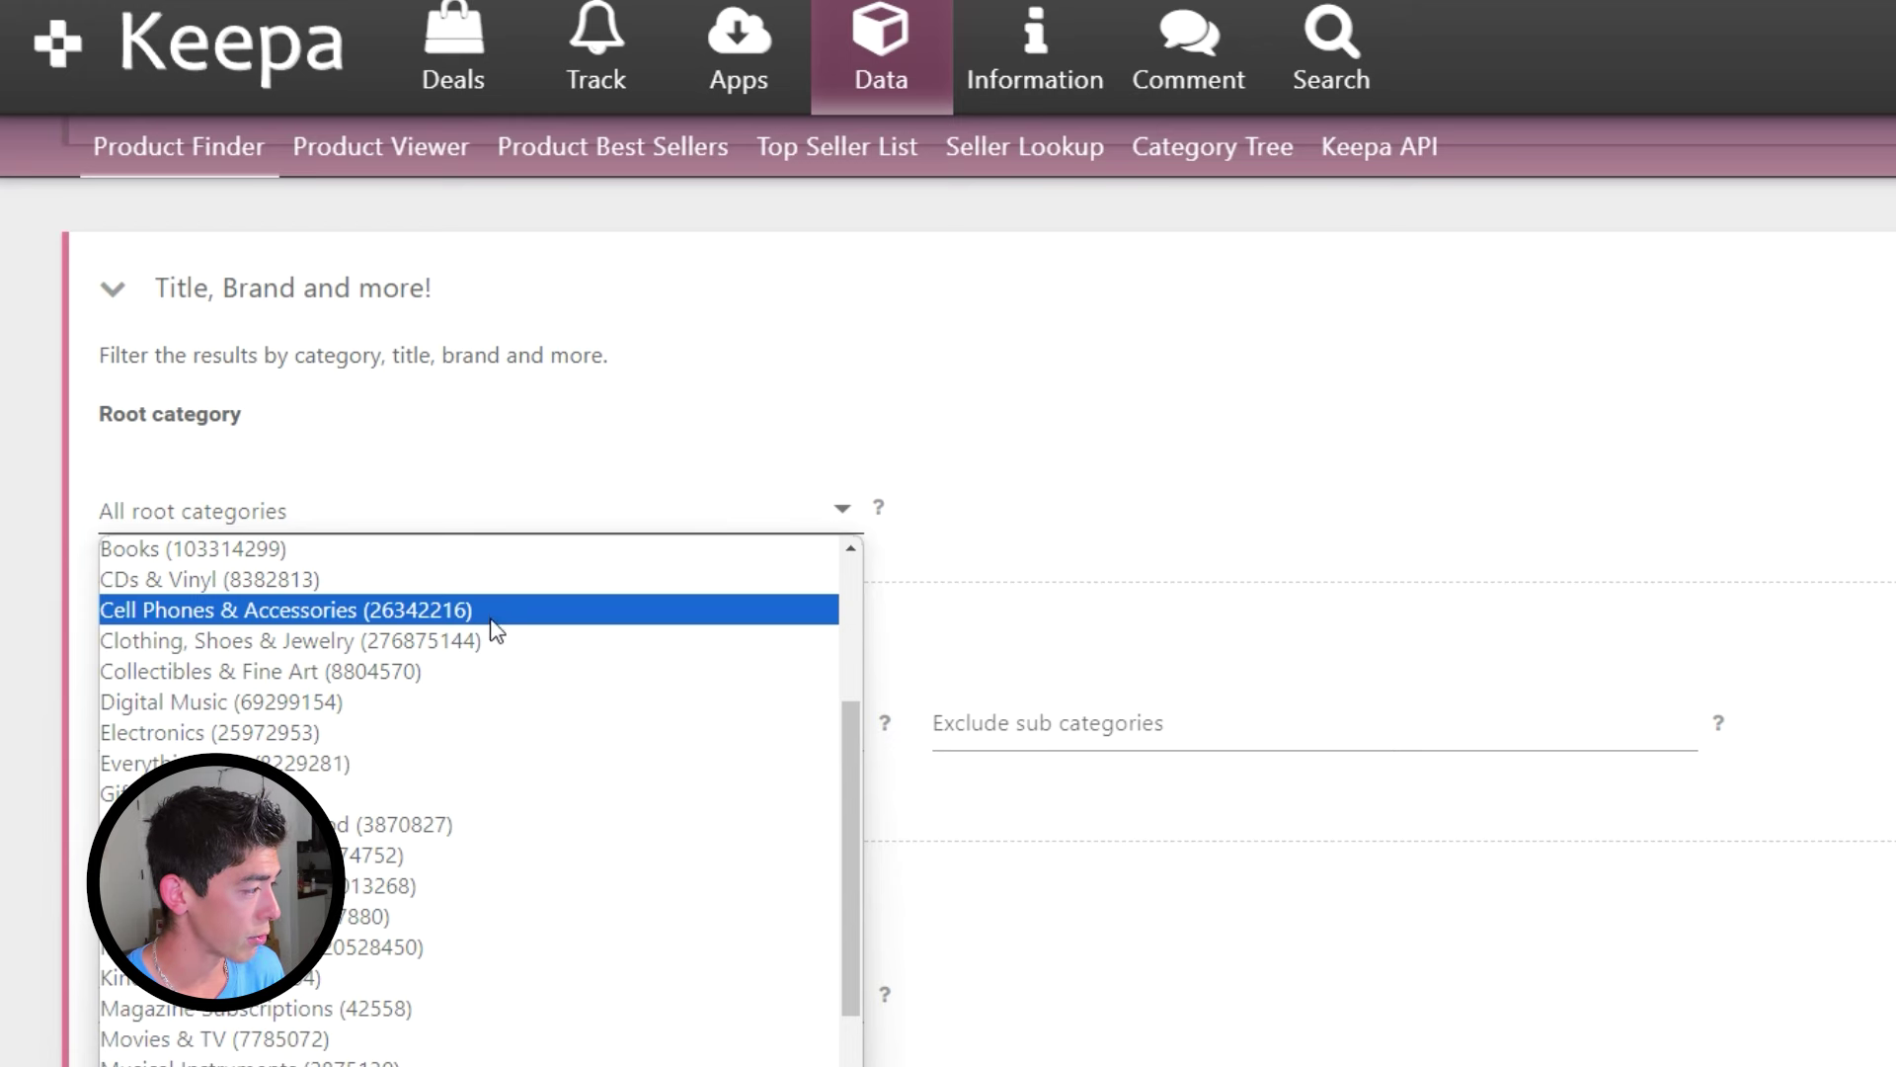
{"action": "scroll", "coordinate": [412, 671], "scroll_direction": "up", "scroll_amount": 3}
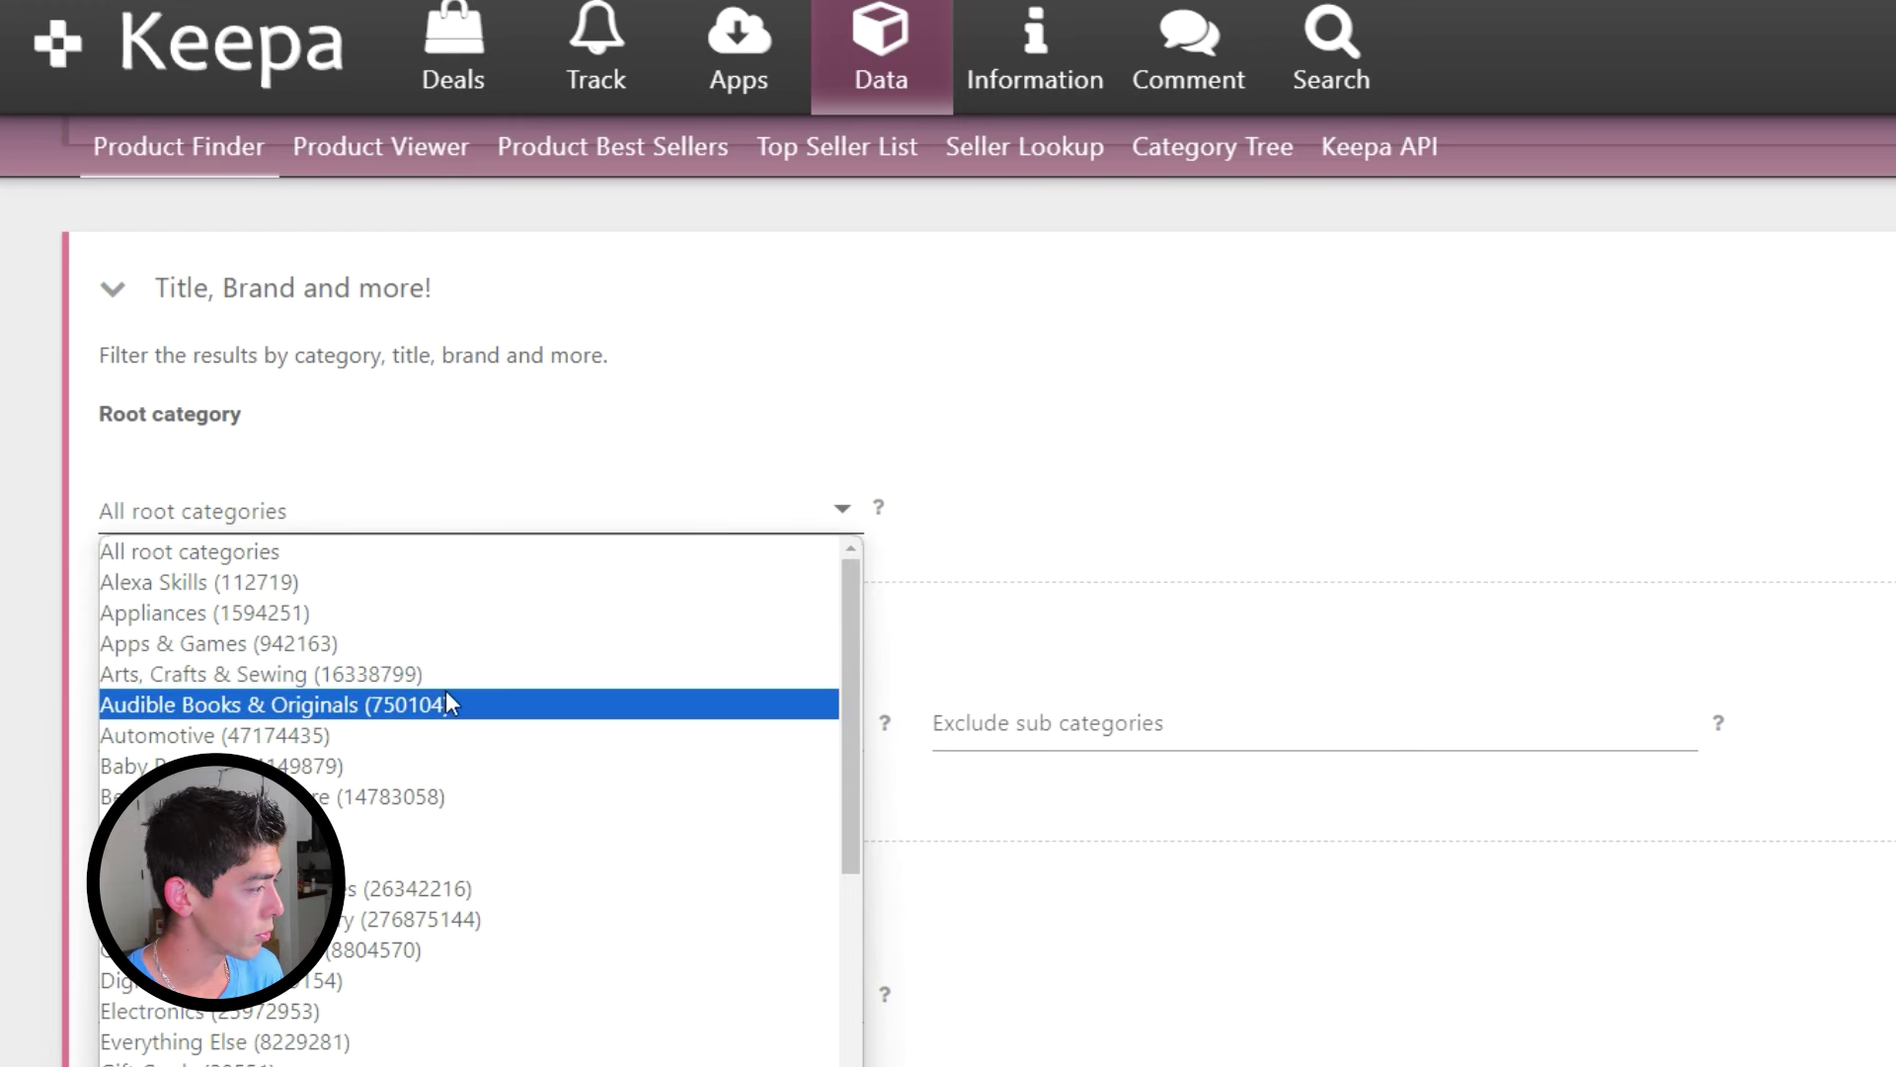
{"action": "left_click", "coordinate": [365, 827]}
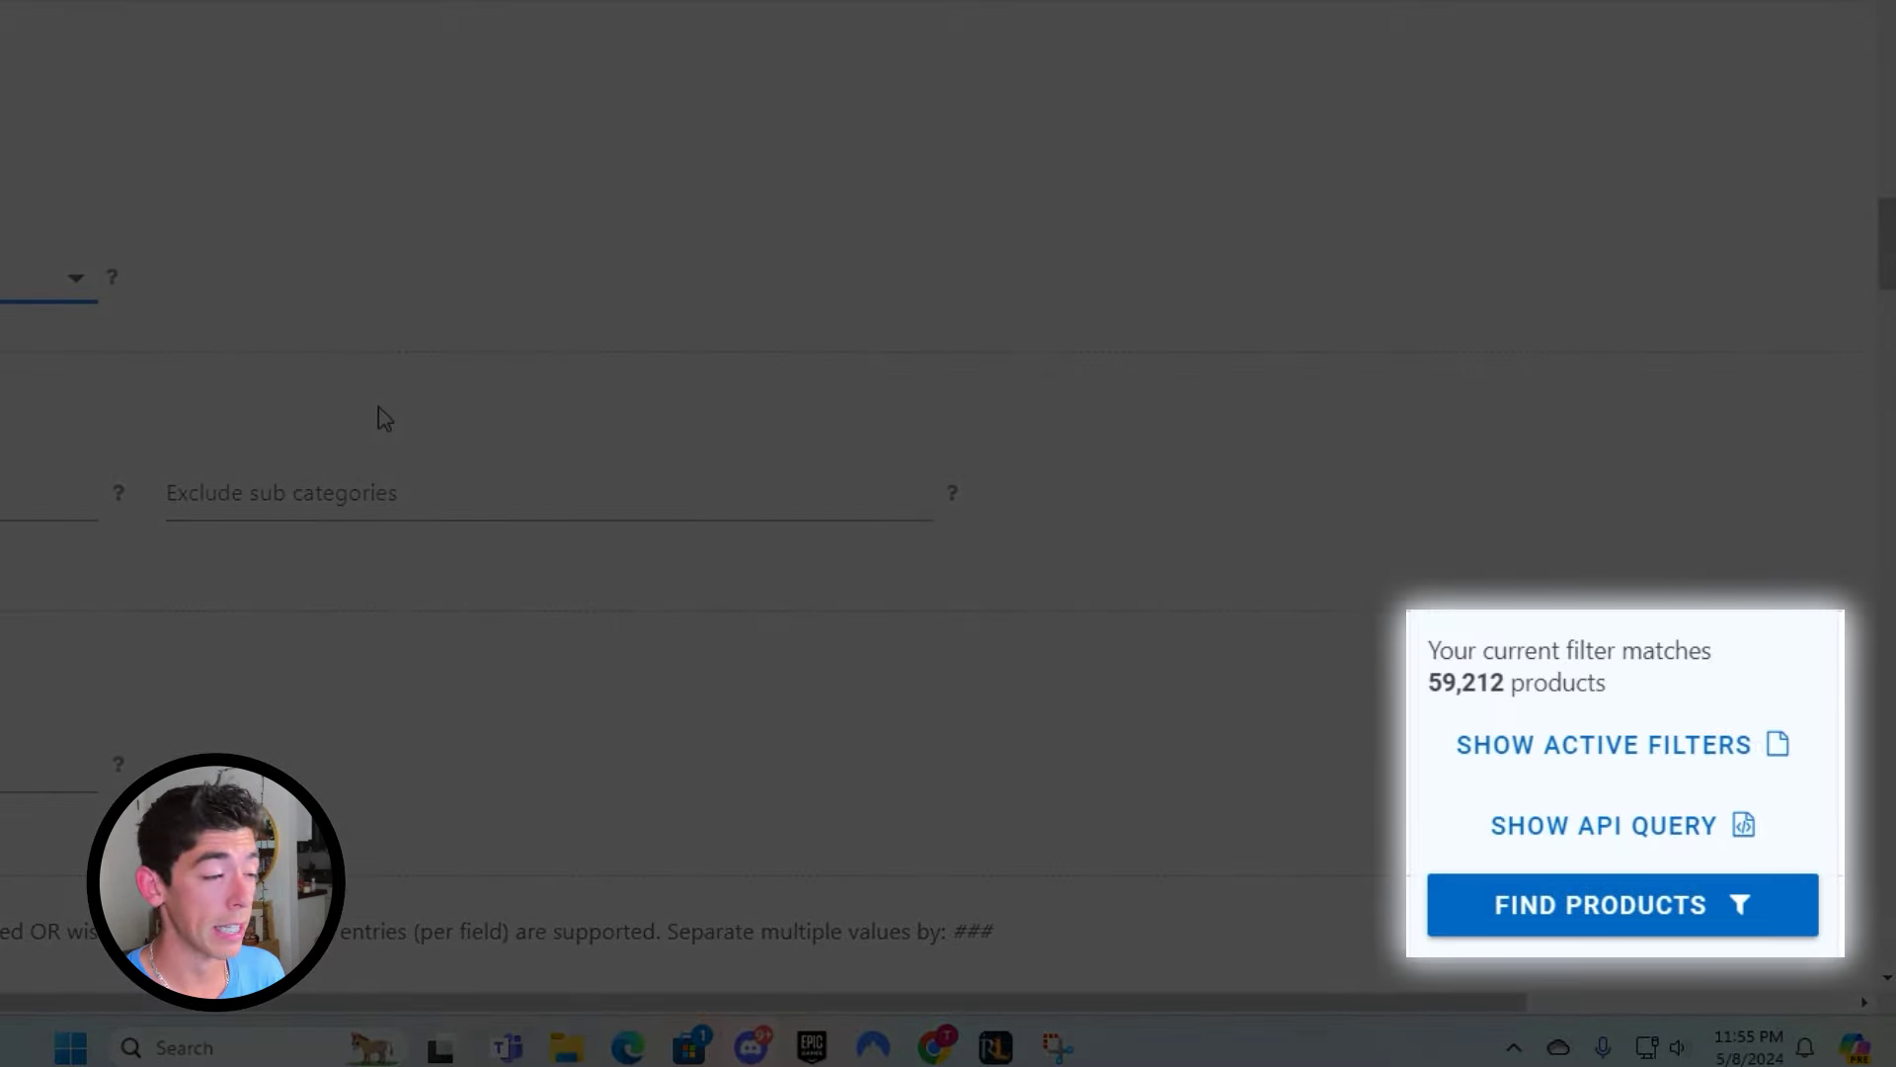
Restrict the results to products where the Amazon offer is out of stock.
{"action": "scroll", "coordinate": [384, 418], "scroll_direction": "up", "scroll_amount": 10}
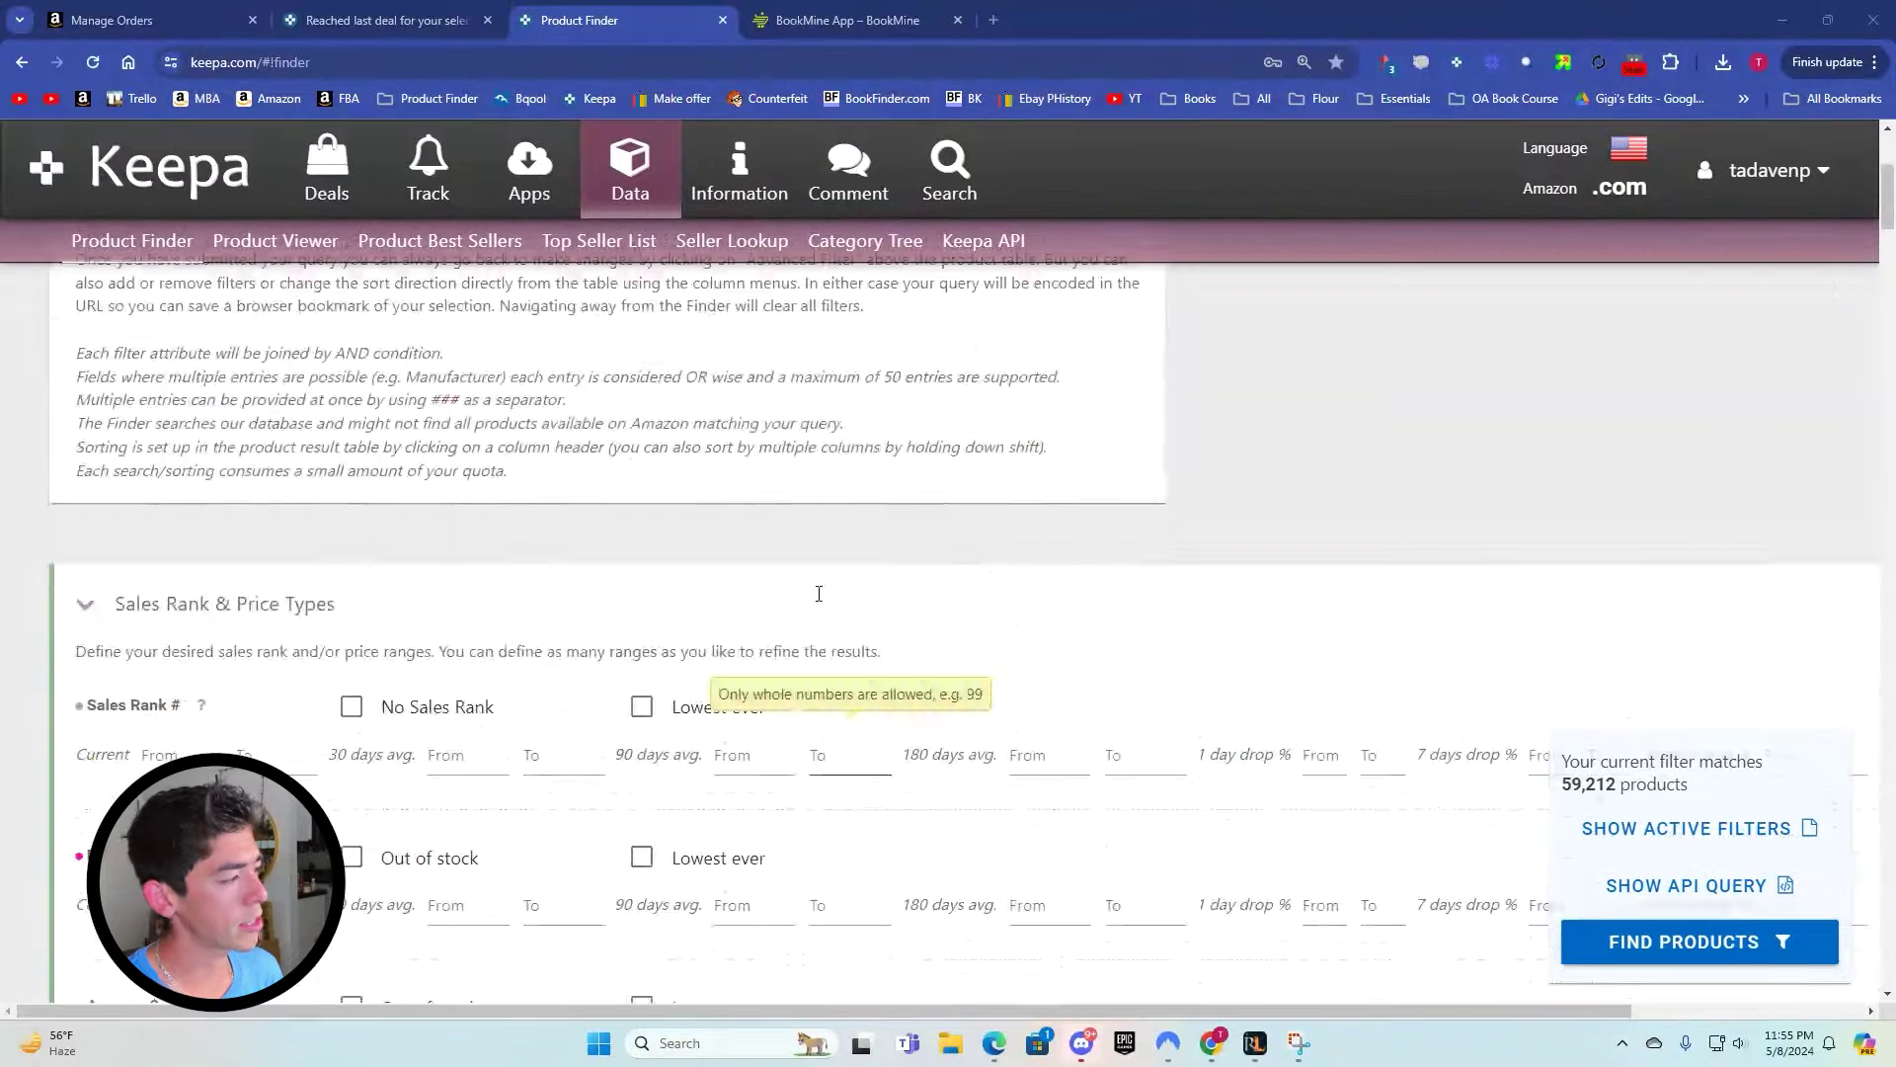
{"action": "scroll", "coordinate": [819, 592], "scroll_direction": "up", "scroll_amount": 5}
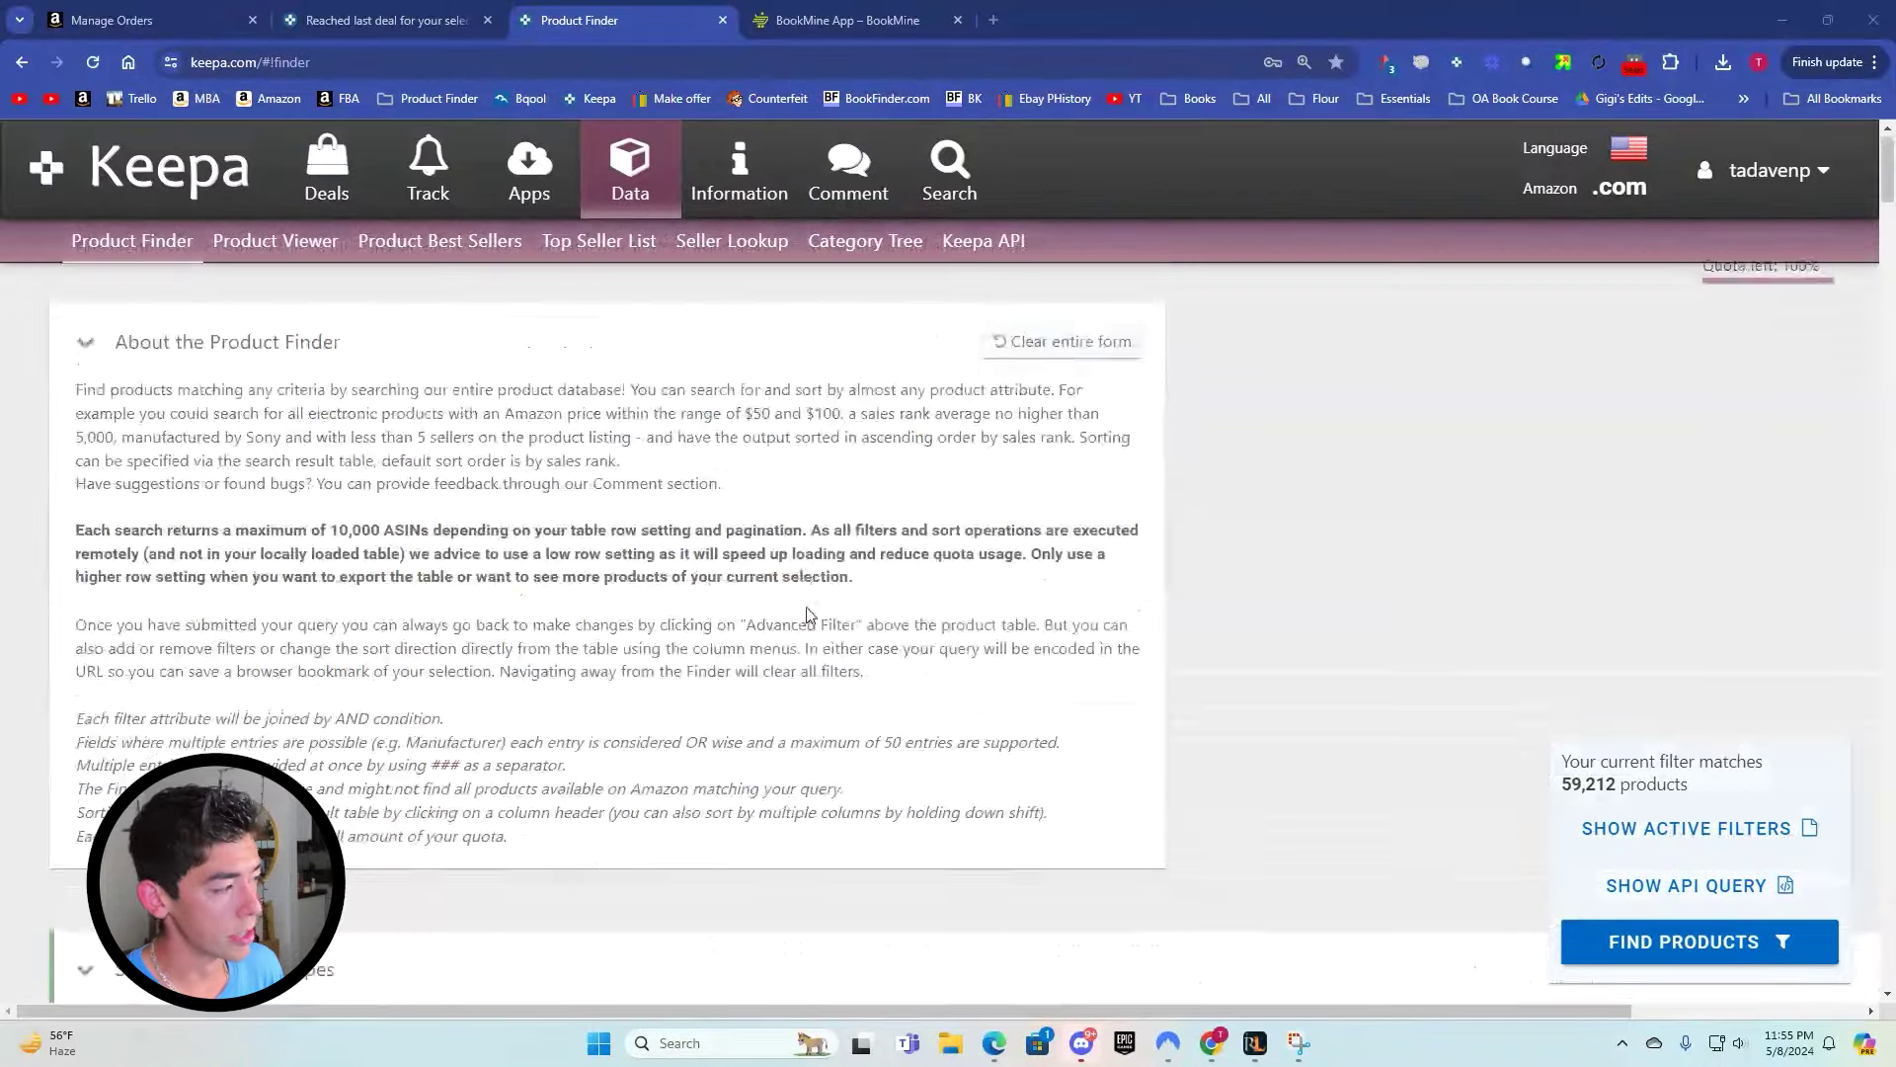
{"action": "scroll", "coordinate": [804, 613], "scroll_direction": "down", "scroll_amount": 10}
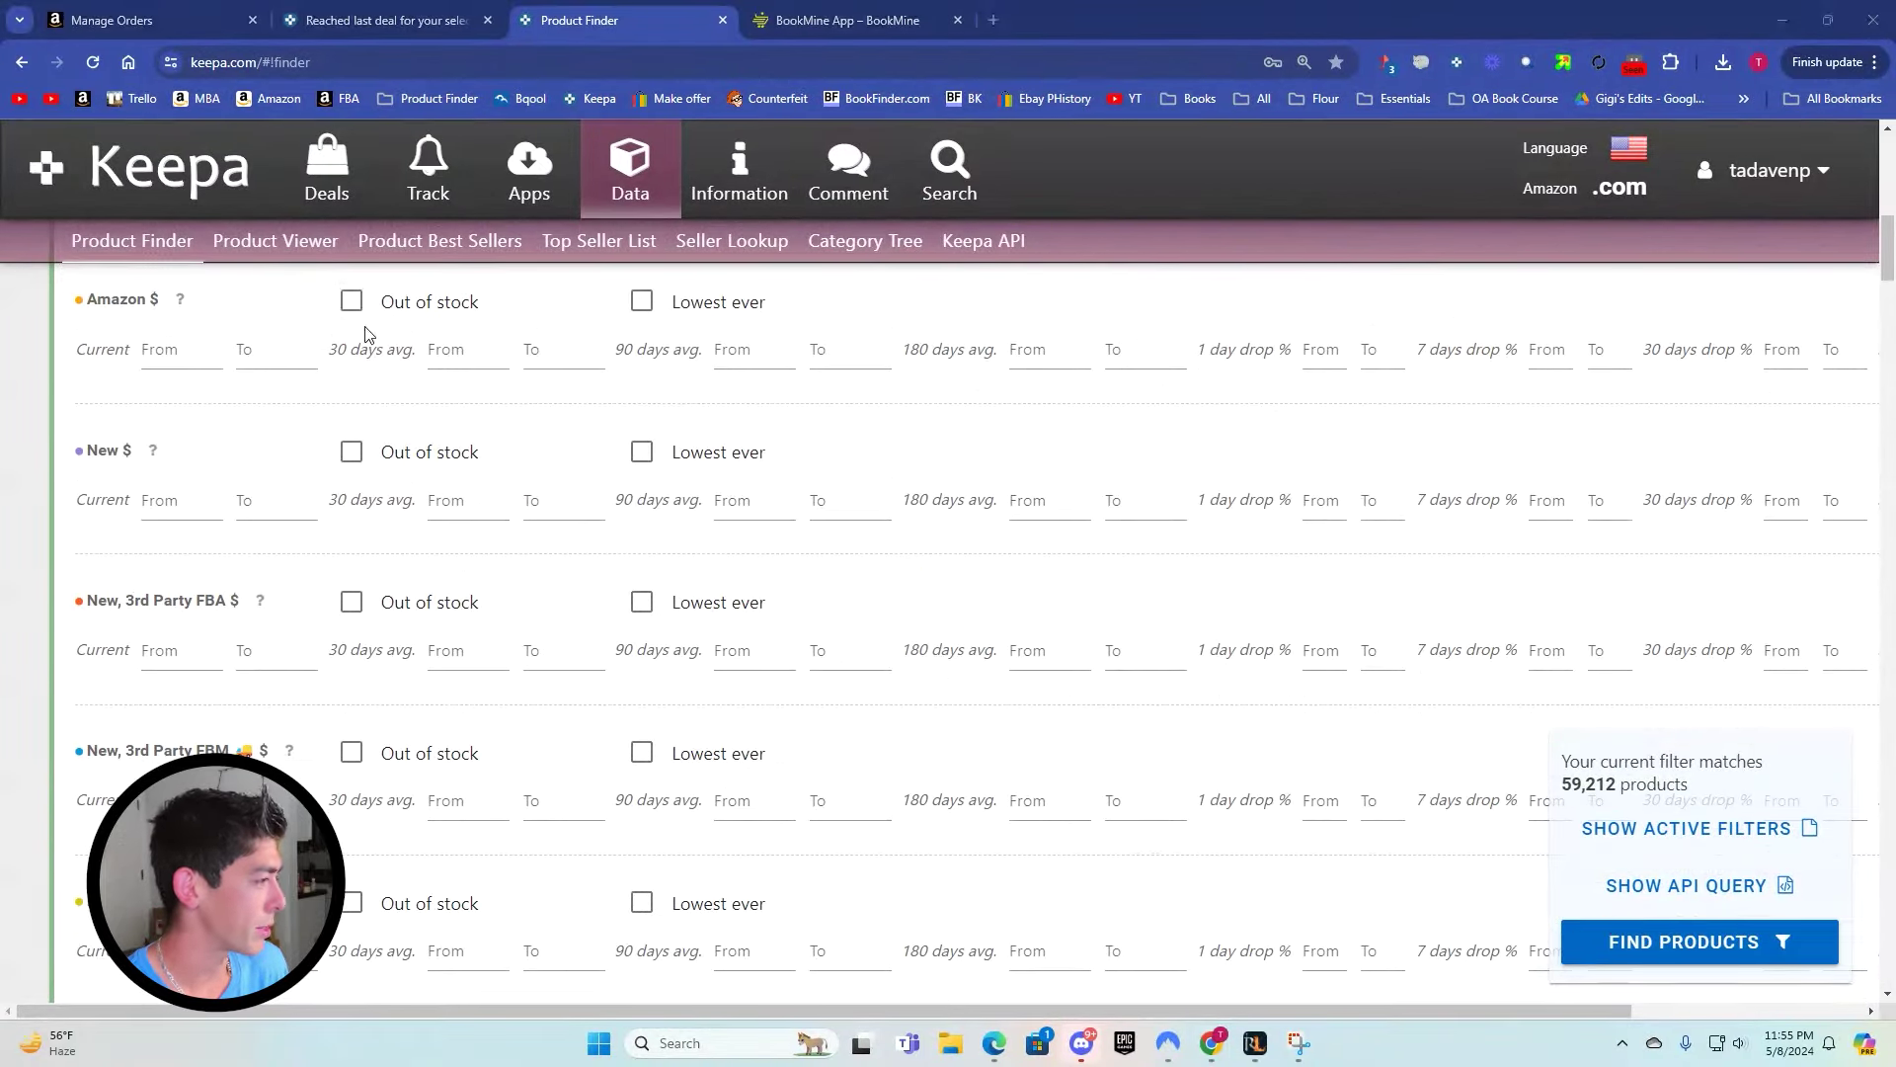
{"action": "left_click", "coordinate": [350, 305]}
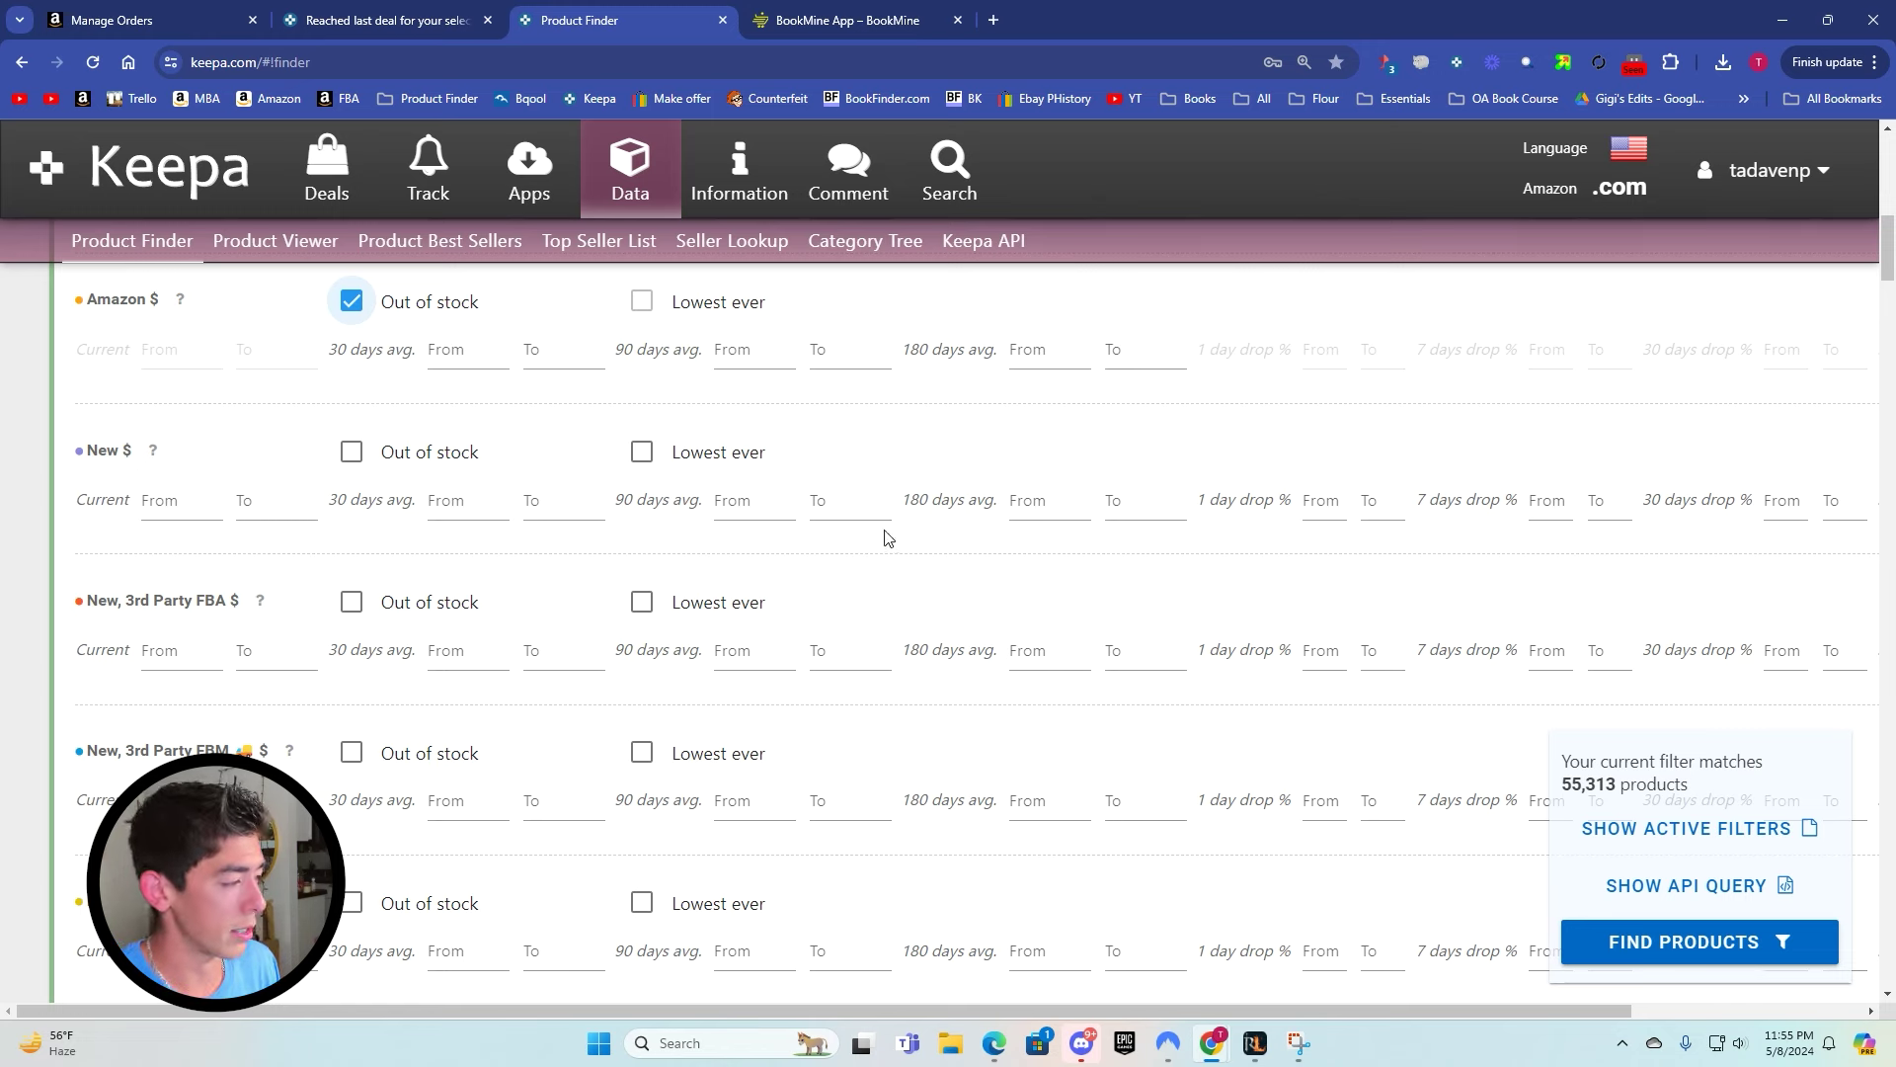
Find the Sales Rank Drops filter by searching the page for "drops" and set its last 180 days minimum to 6.
{"action": "scroll", "coordinate": [692, 444], "scroll_direction": "down", "scroll_amount": 5}
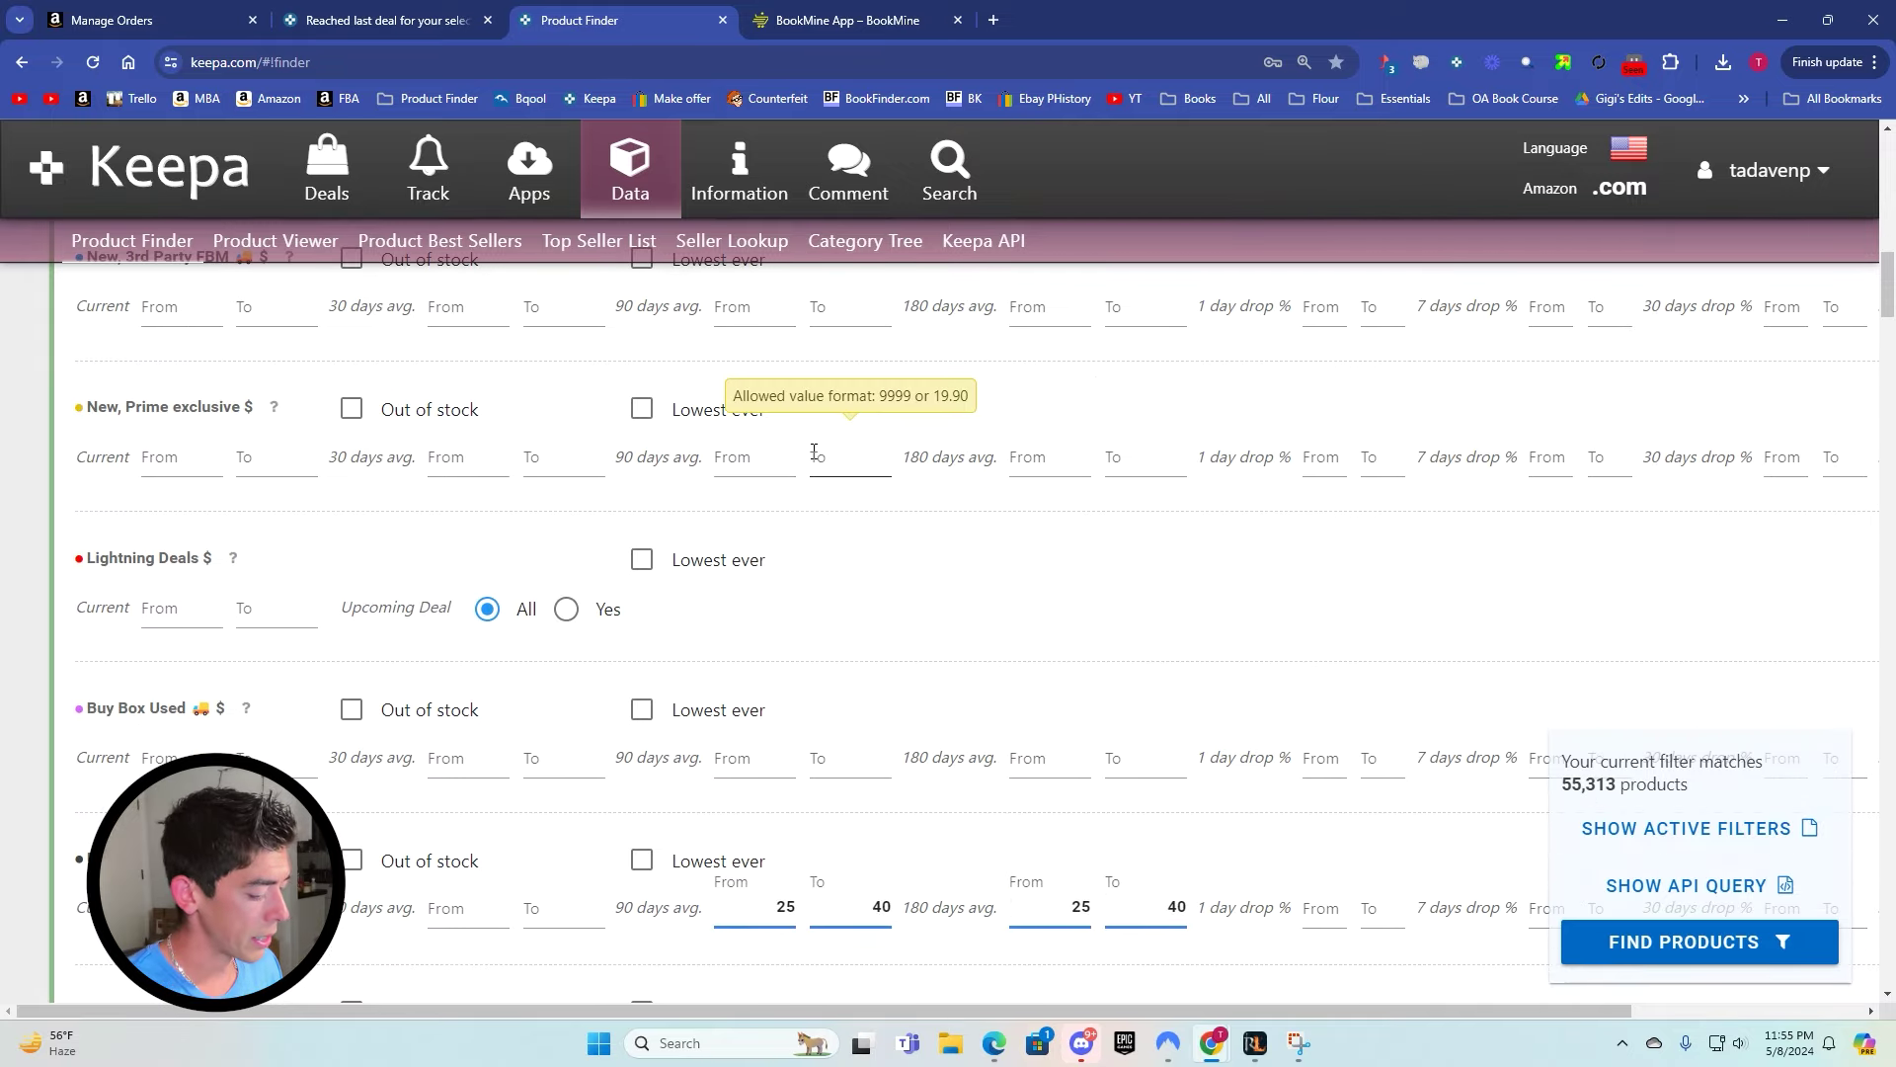
{"action": "key", "text": "ctrl+f"}
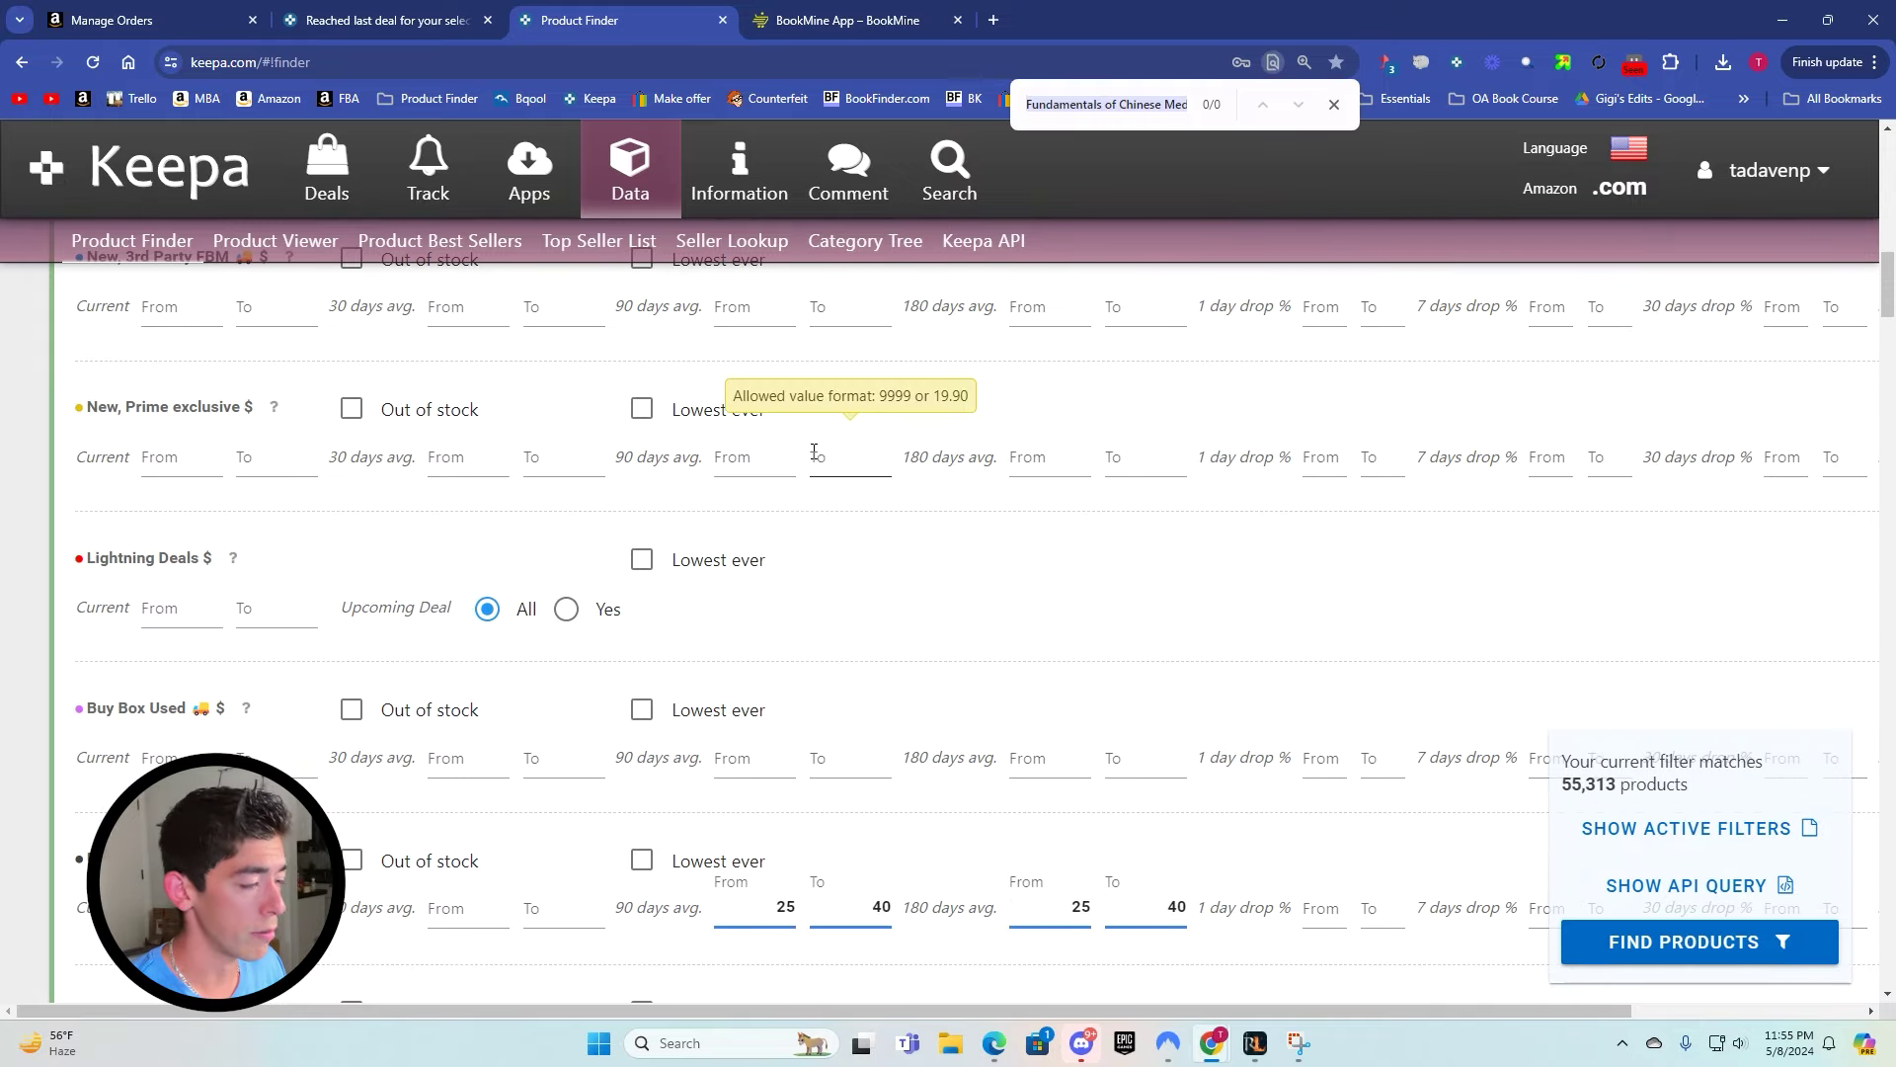
{"action": "type", "text": "ops"}
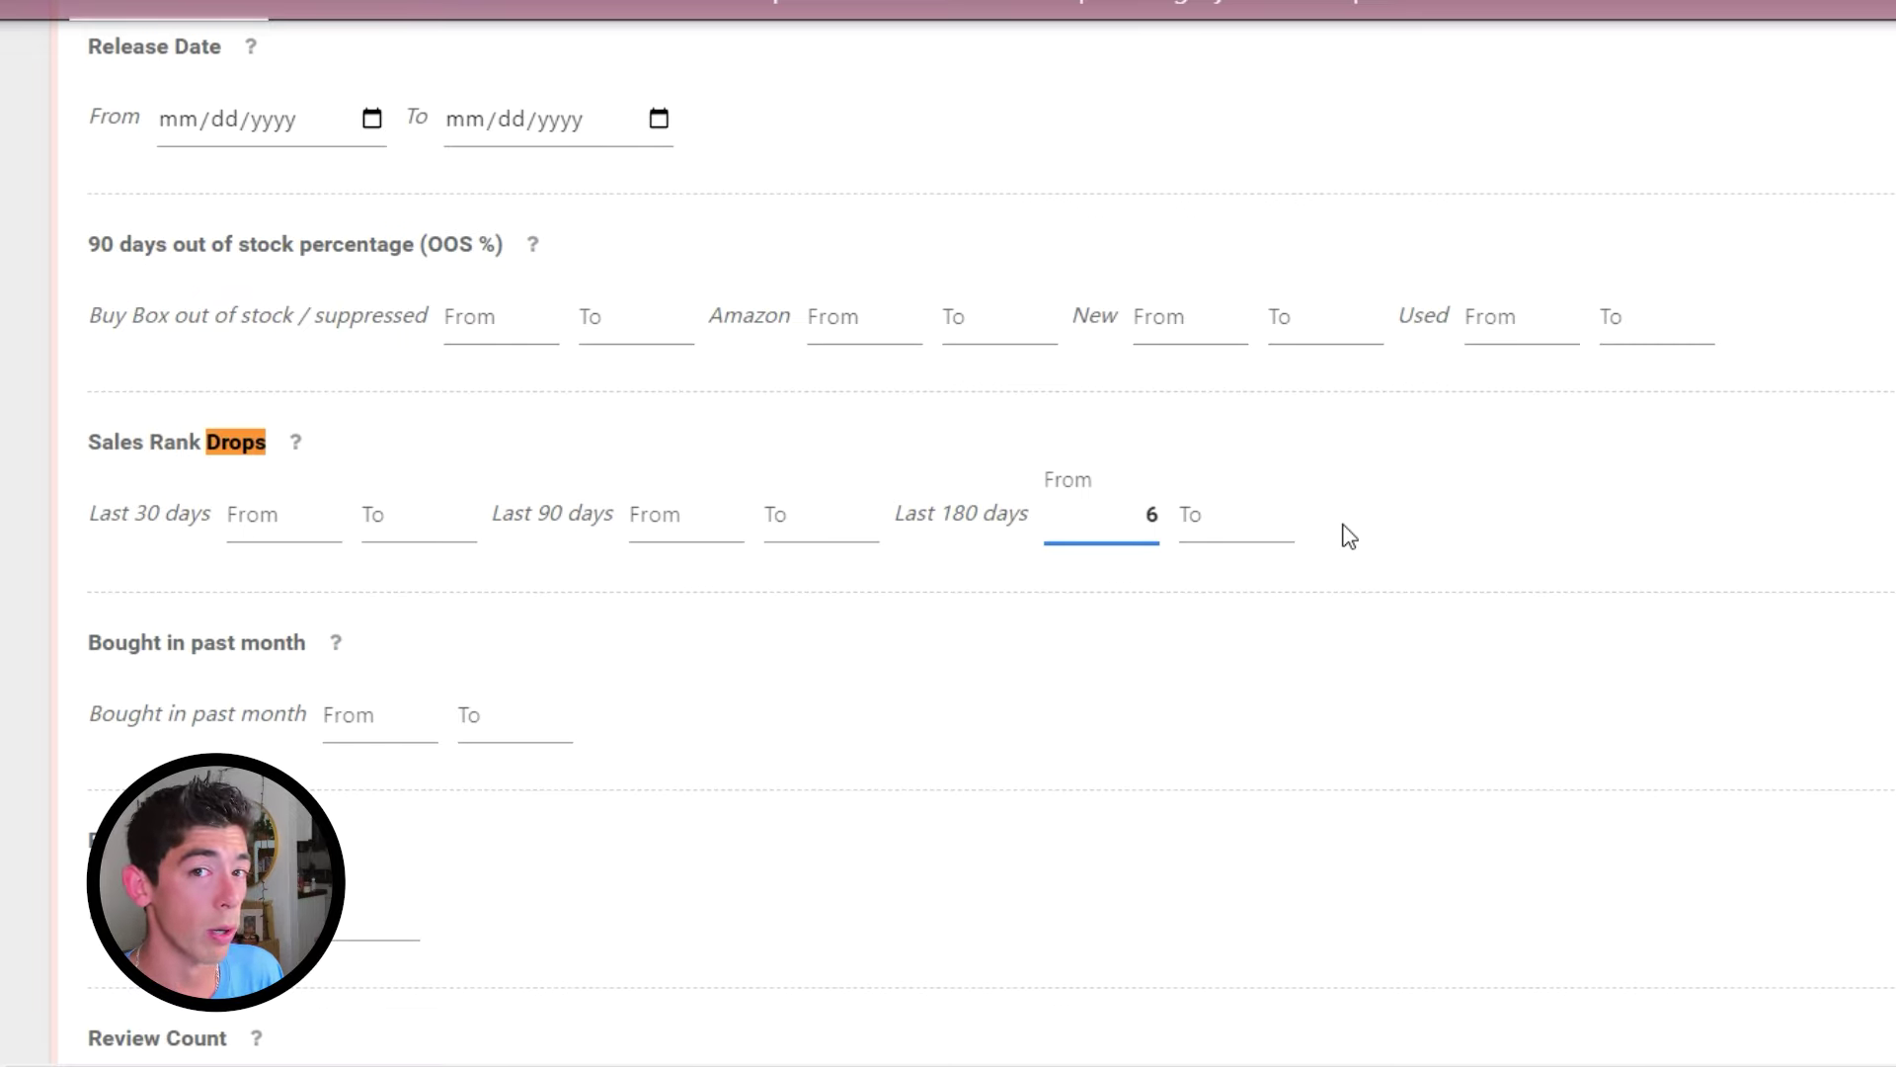
Run the product search and open Trigun Maximum Volume 3 from the results to examine its one-year price history.
{"action": "left_click", "coordinate": [1514, 882]}
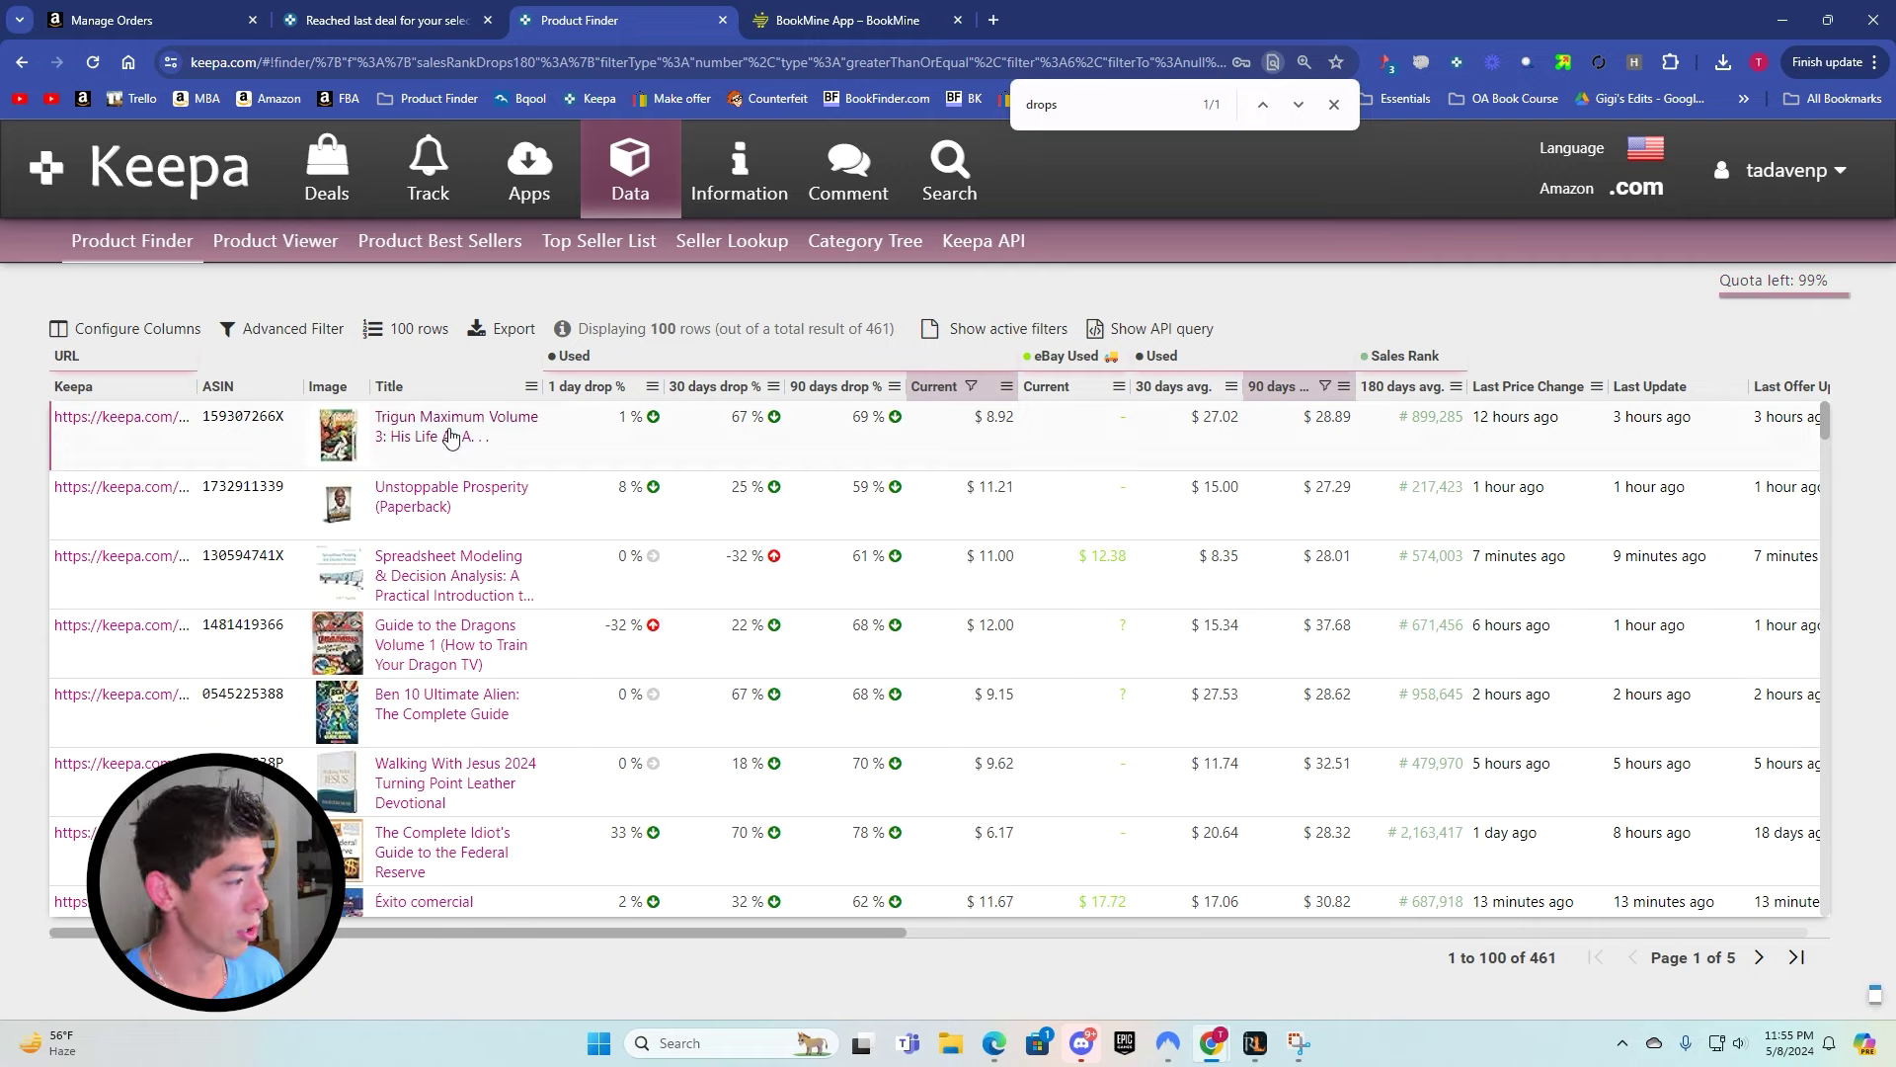
{"action": "left_click", "coordinate": [458, 438]}
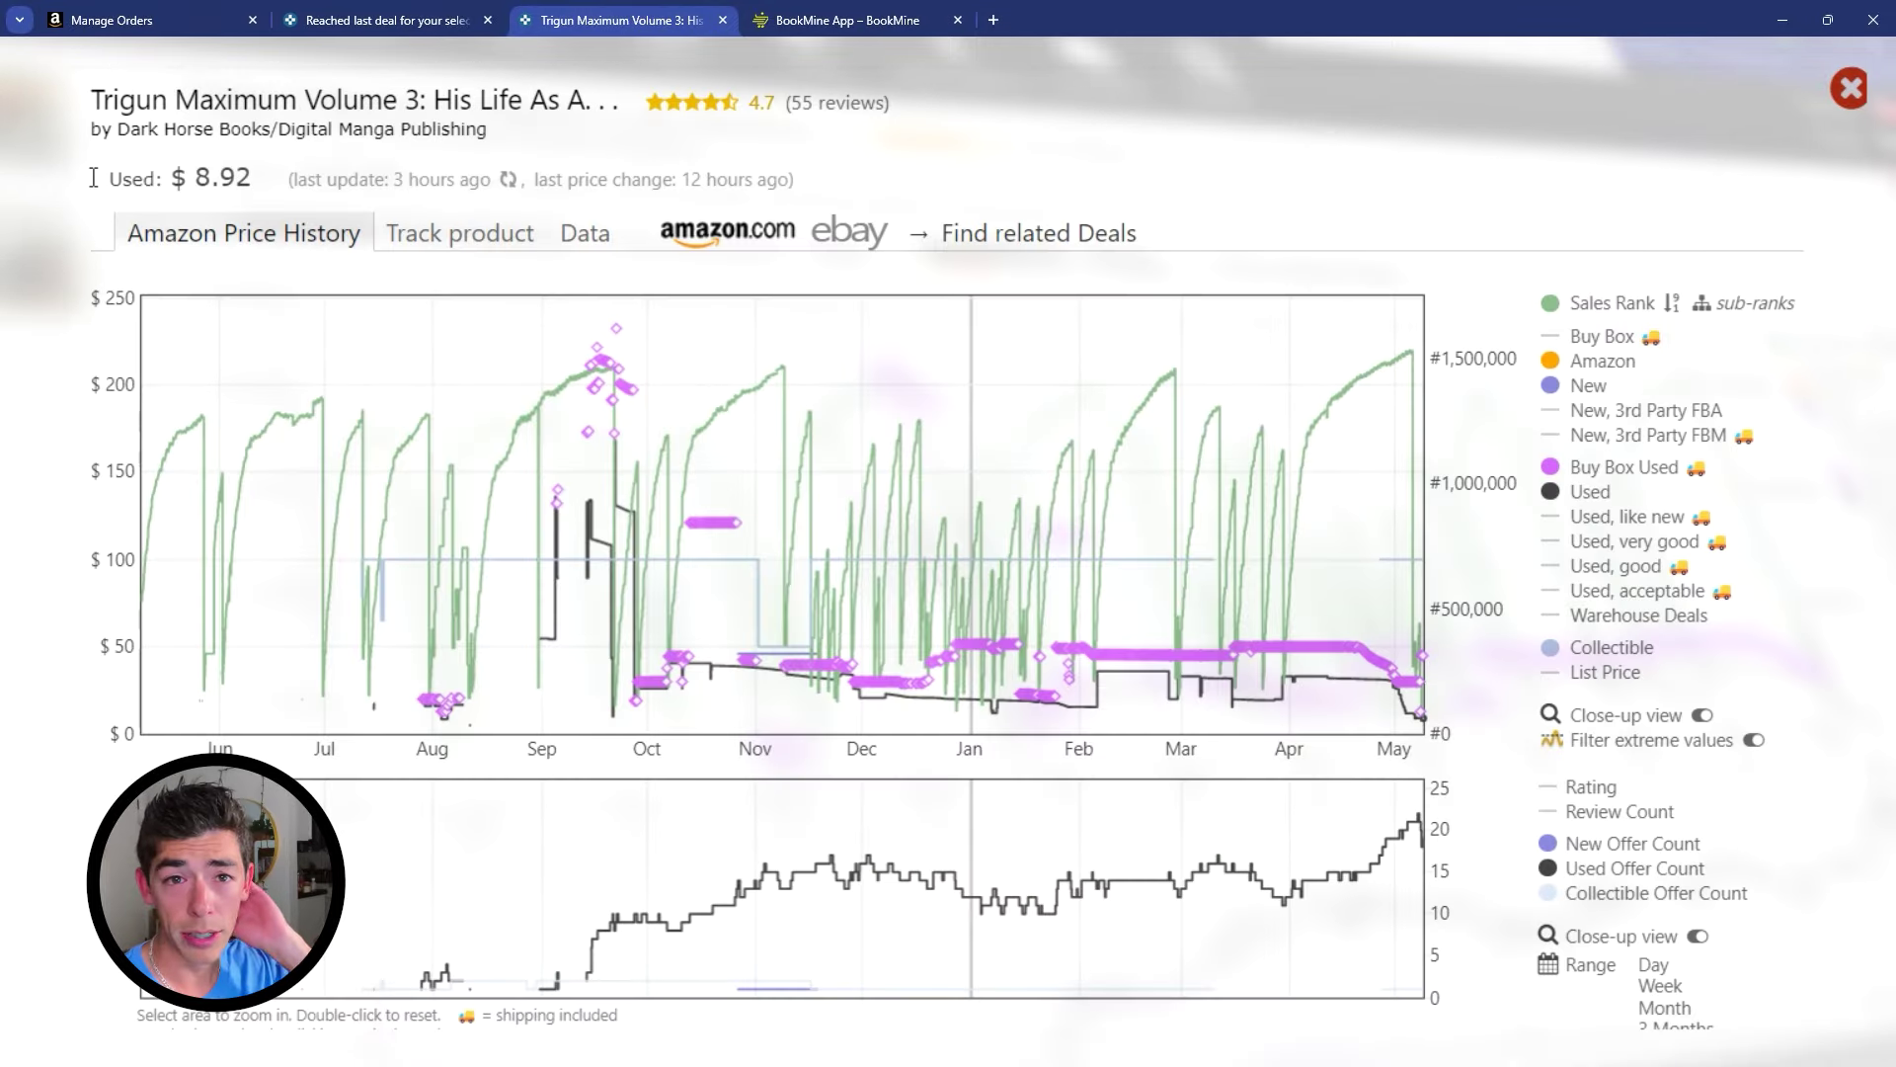
{"action": "scroll", "coordinate": [820, 413], "scroll_direction": "down", "scroll_amount": 3}
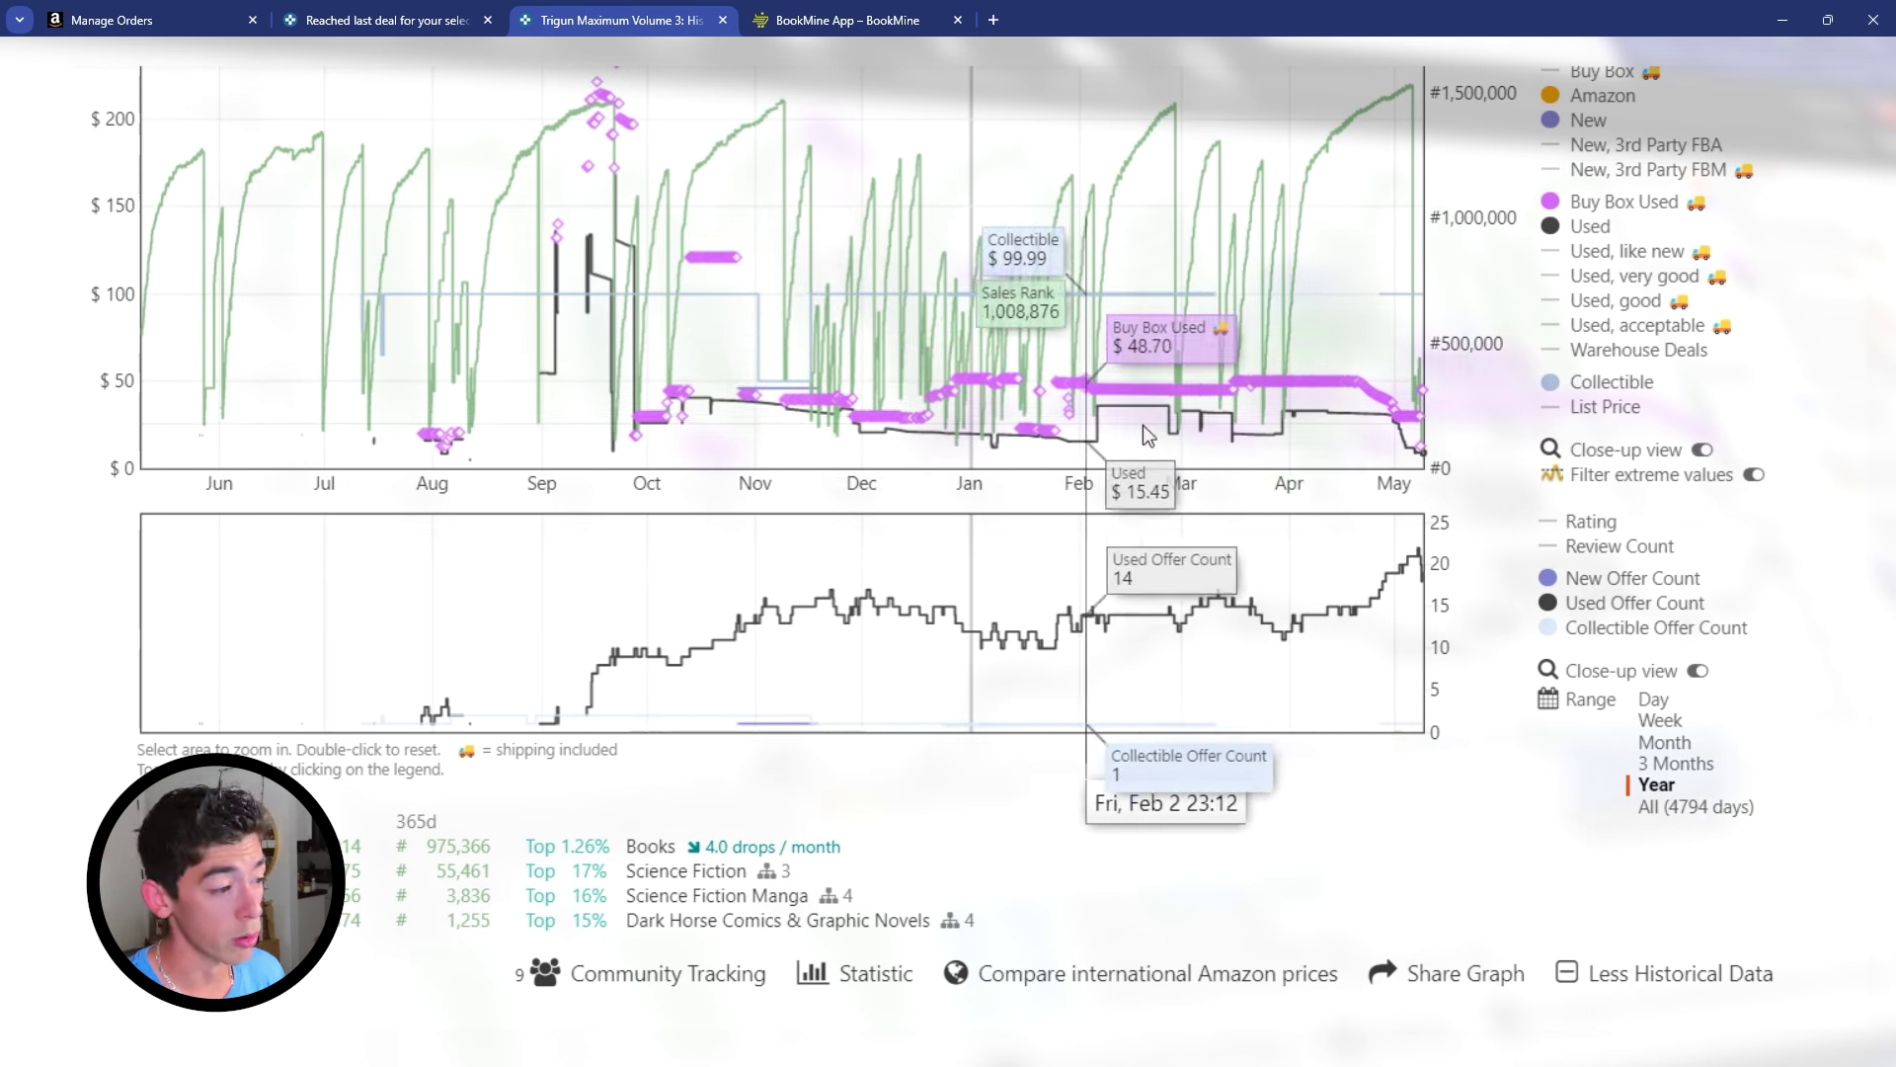
Inspect the recent weeks of Trigun Maximum Volume 3's price history in close-up, and display its full date range.
{"action": "left_click_drag", "start_coordinate": [1328, 427], "coordinate": [1585, 489]}
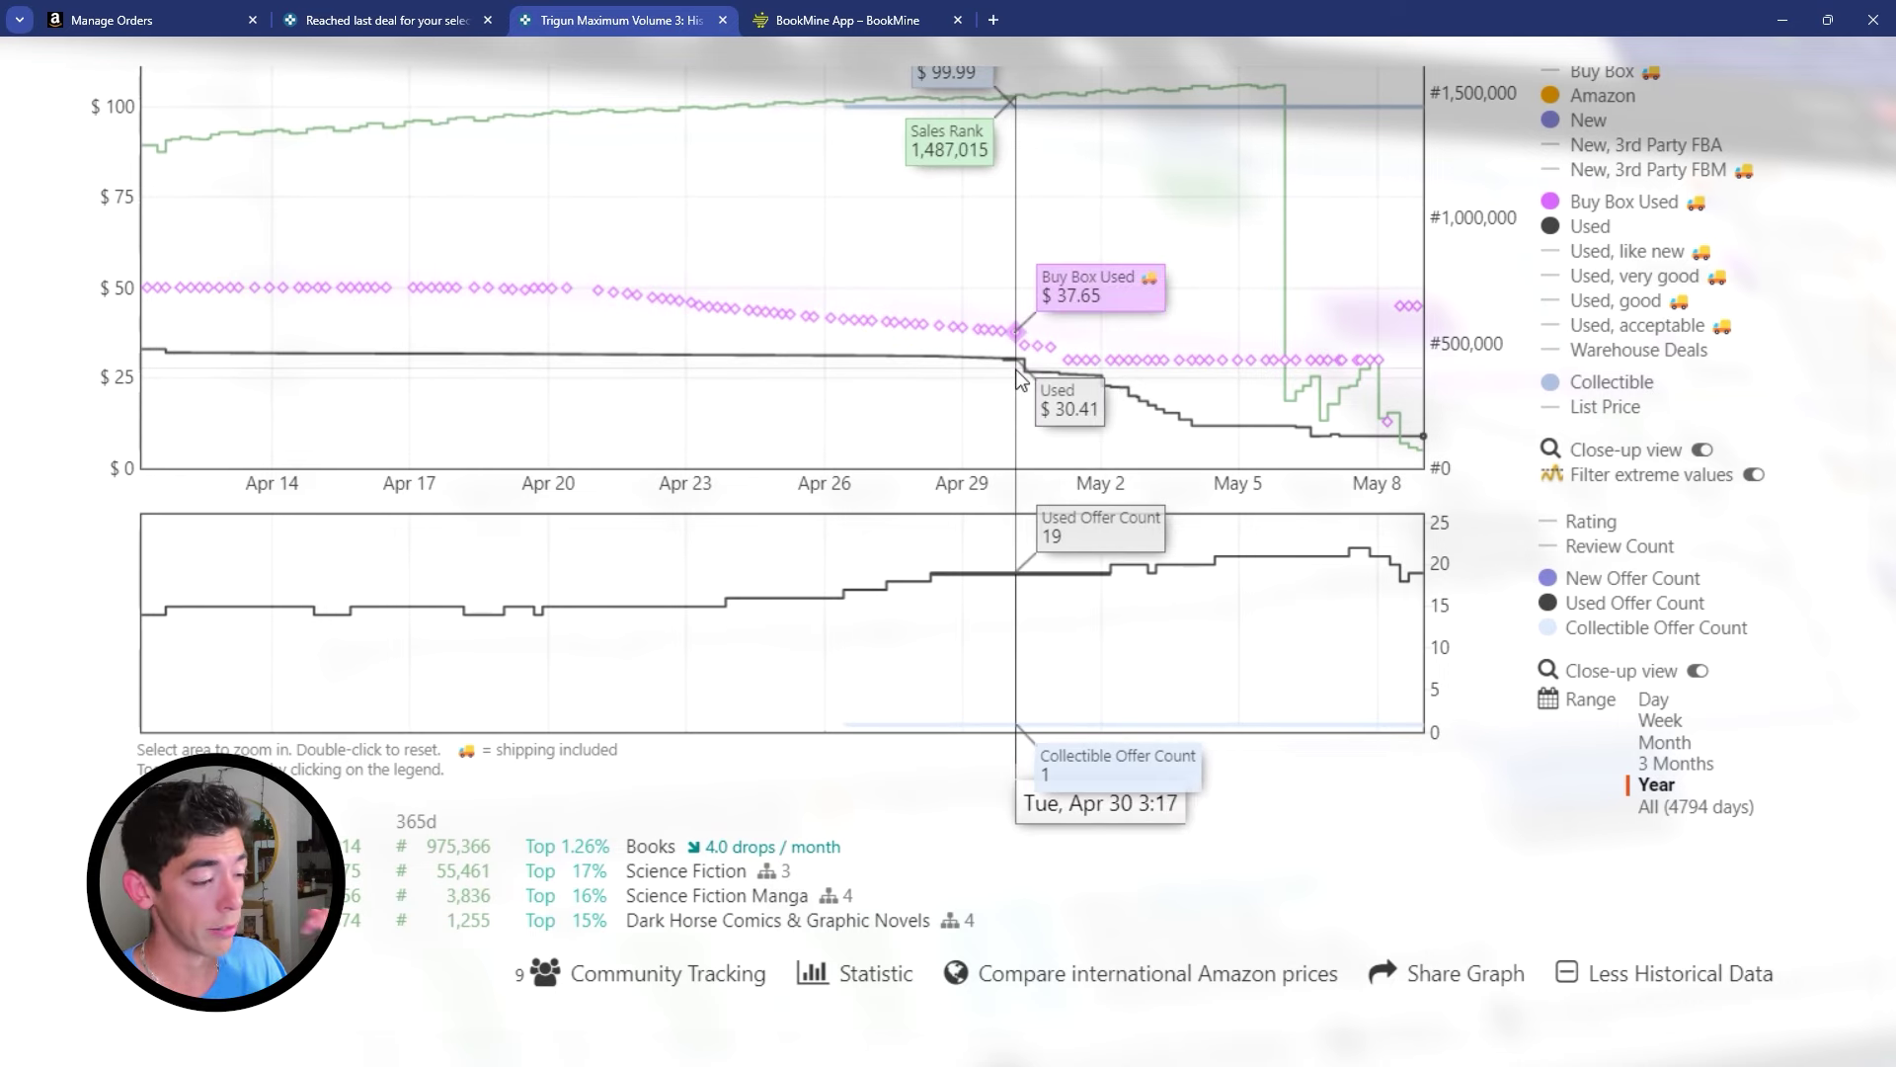
{"action": "double_click", "coordinate": [1419, 406]}
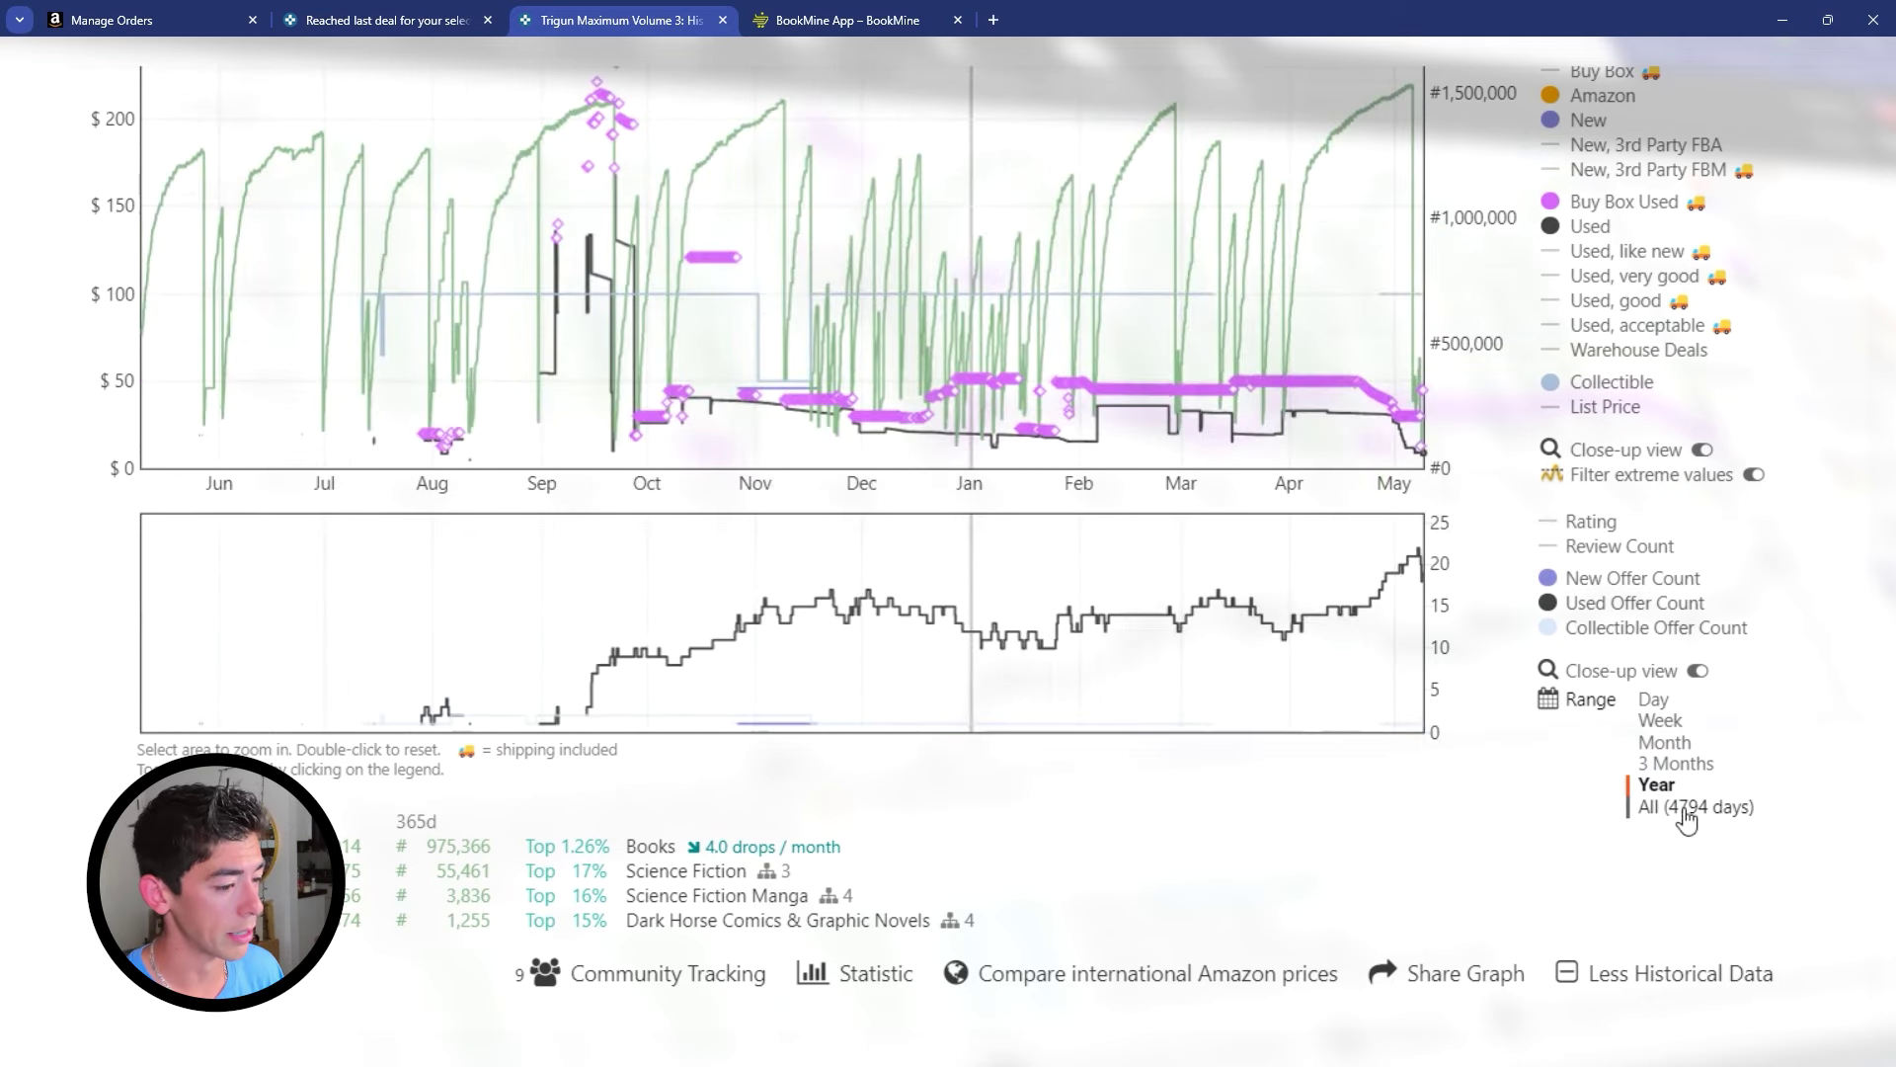
{"action": "left_click", "coordinate": [1685, 818]}
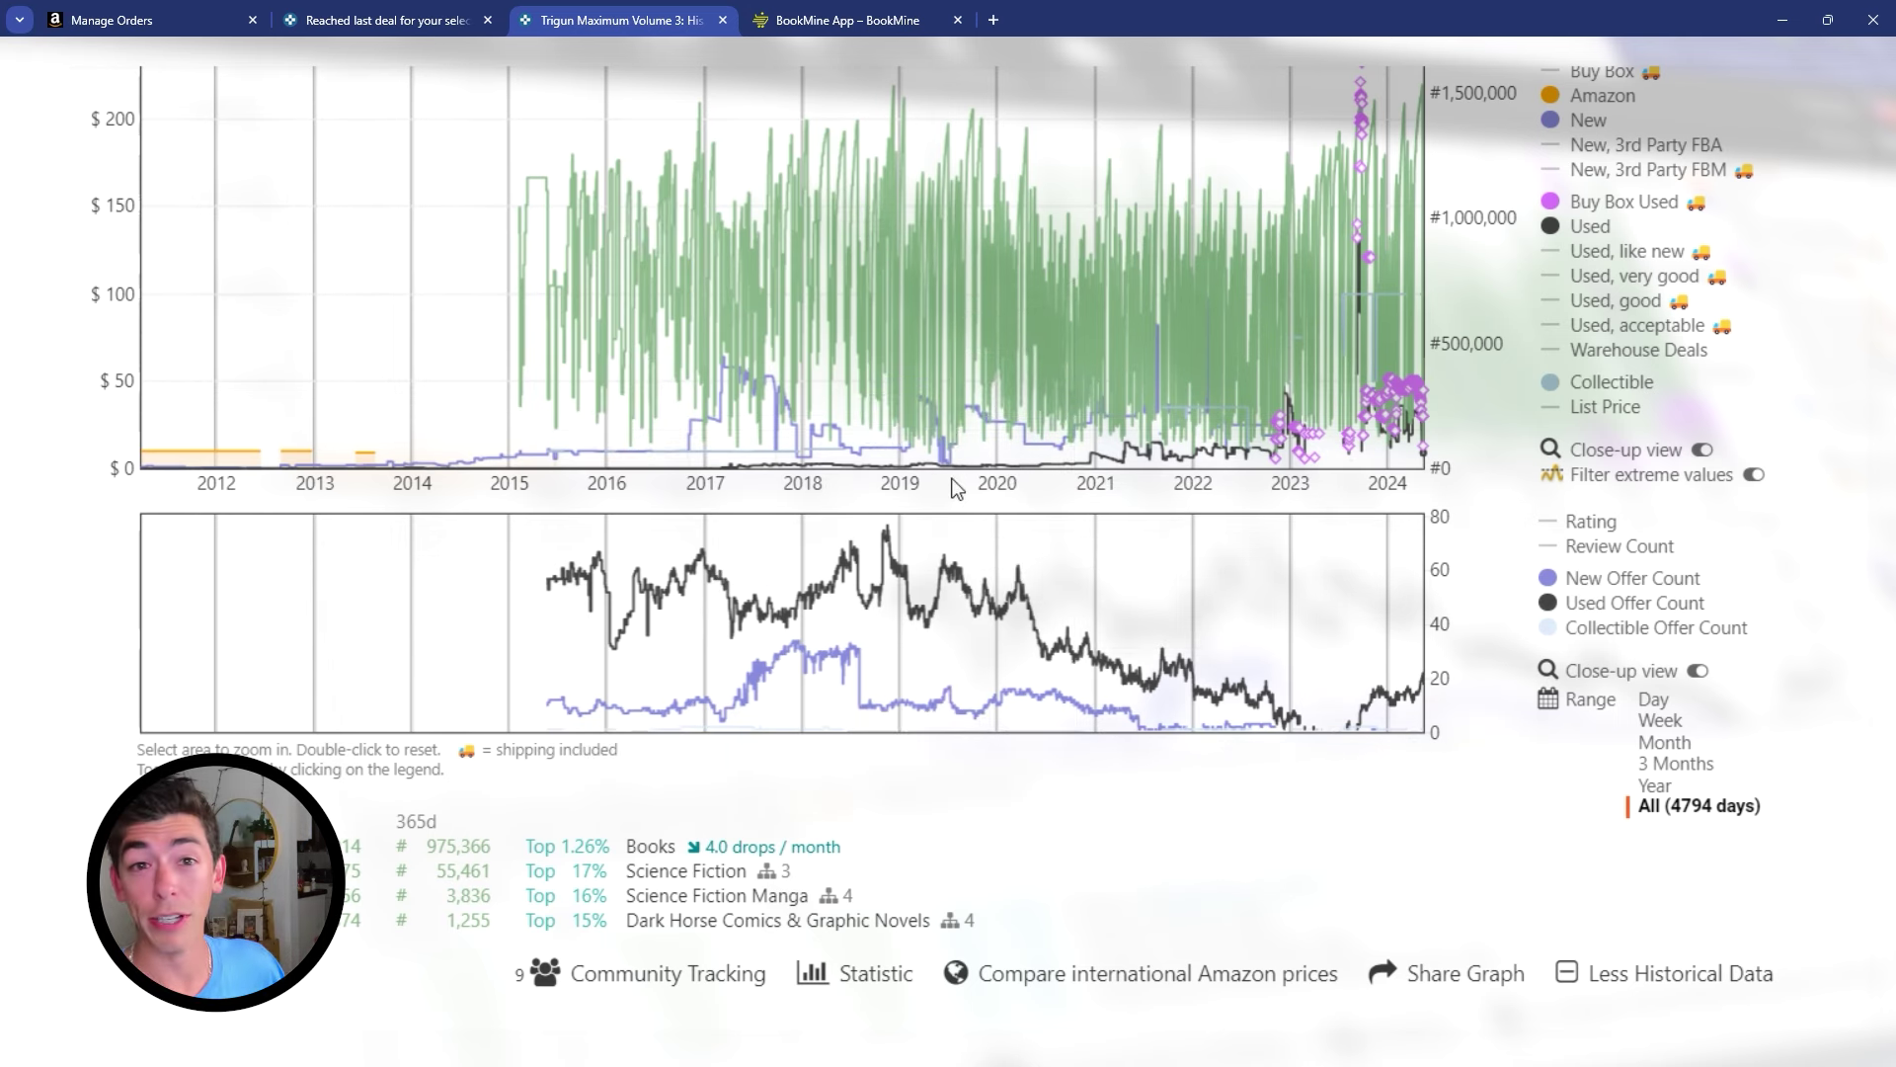
Return to the Product Finder results and open Kinesiology: The Skeletal System and Muscle Function to examine its one-year price history.
{"action": "left_click", "coordinate": [1733, 787]}
{"action": "scroll", "coordinate": [1795, 484], "scroll_direction": "up", "scroll_amount": 3}
{"action": "left_click", "coordinate": [1853, 100]}
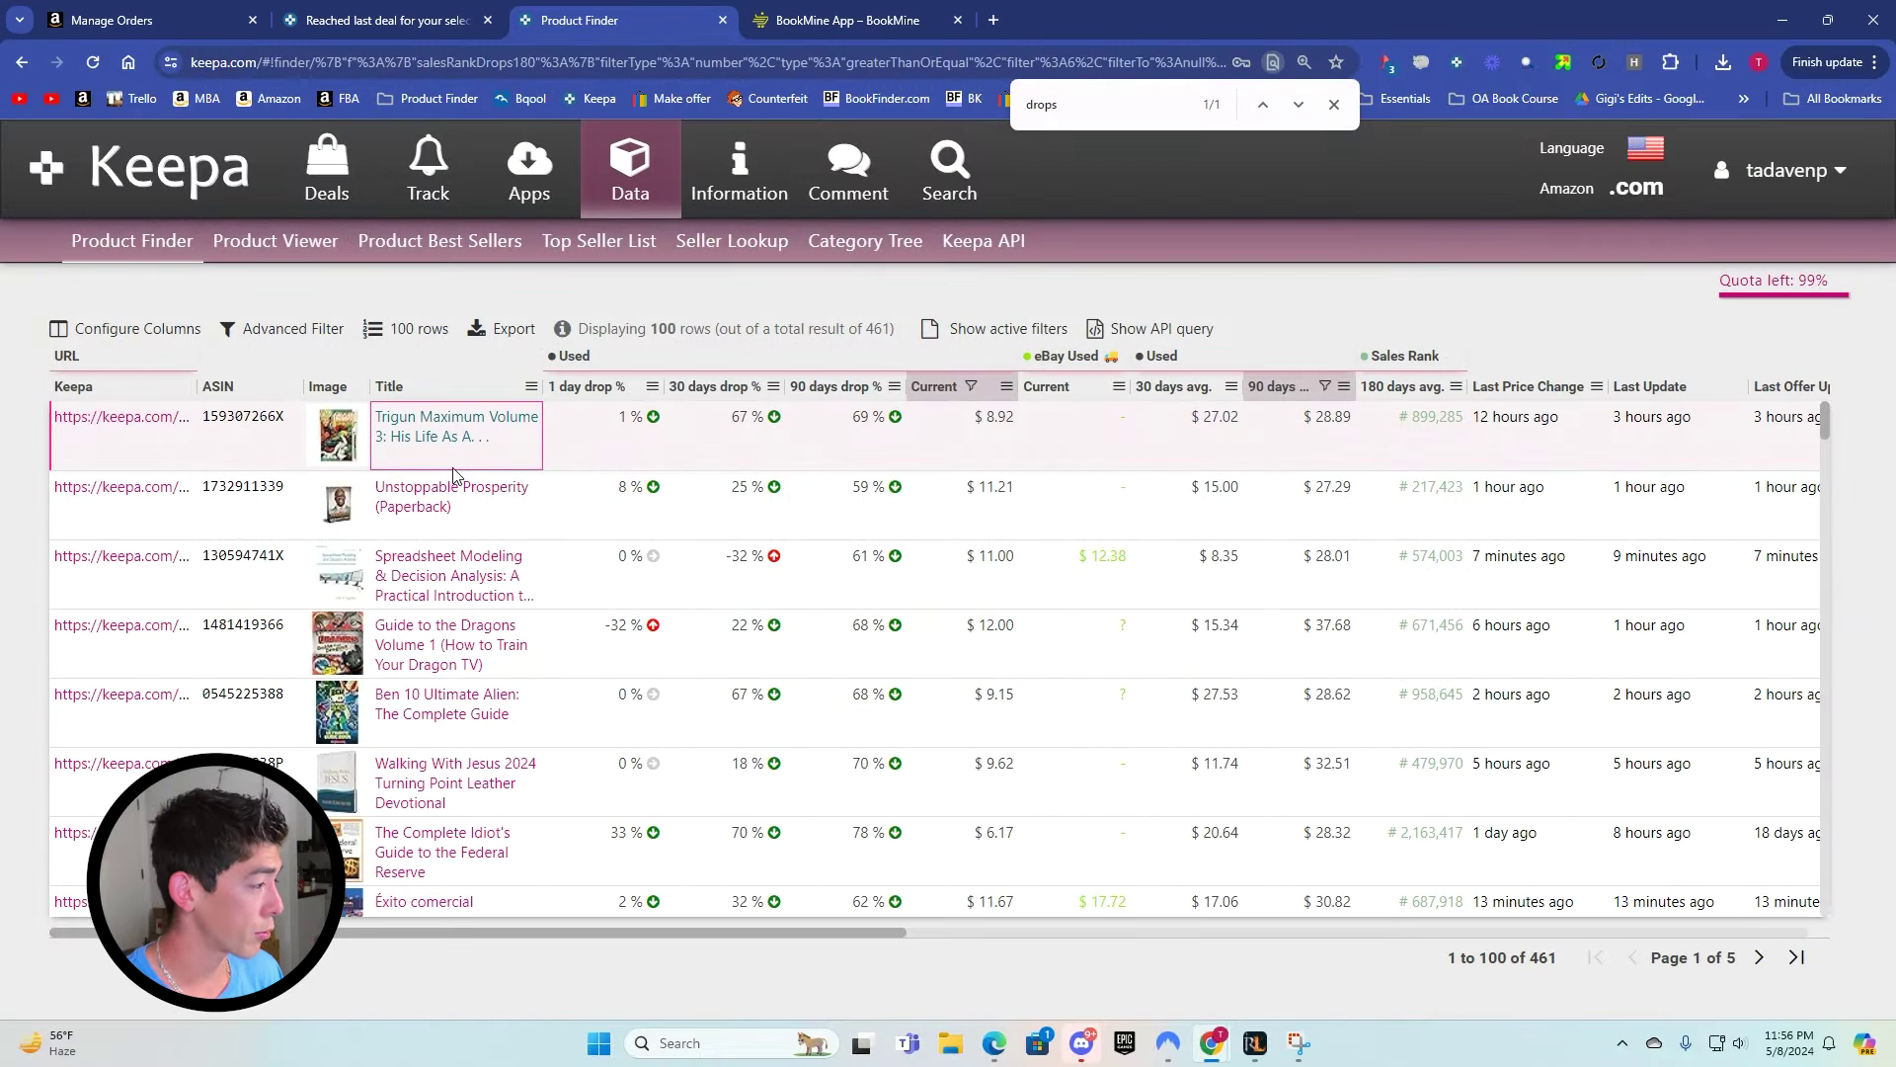
{"action": "scroll", "coordinate": [428, 506], "scroll_direction": "down", "scroll_amount": 5}
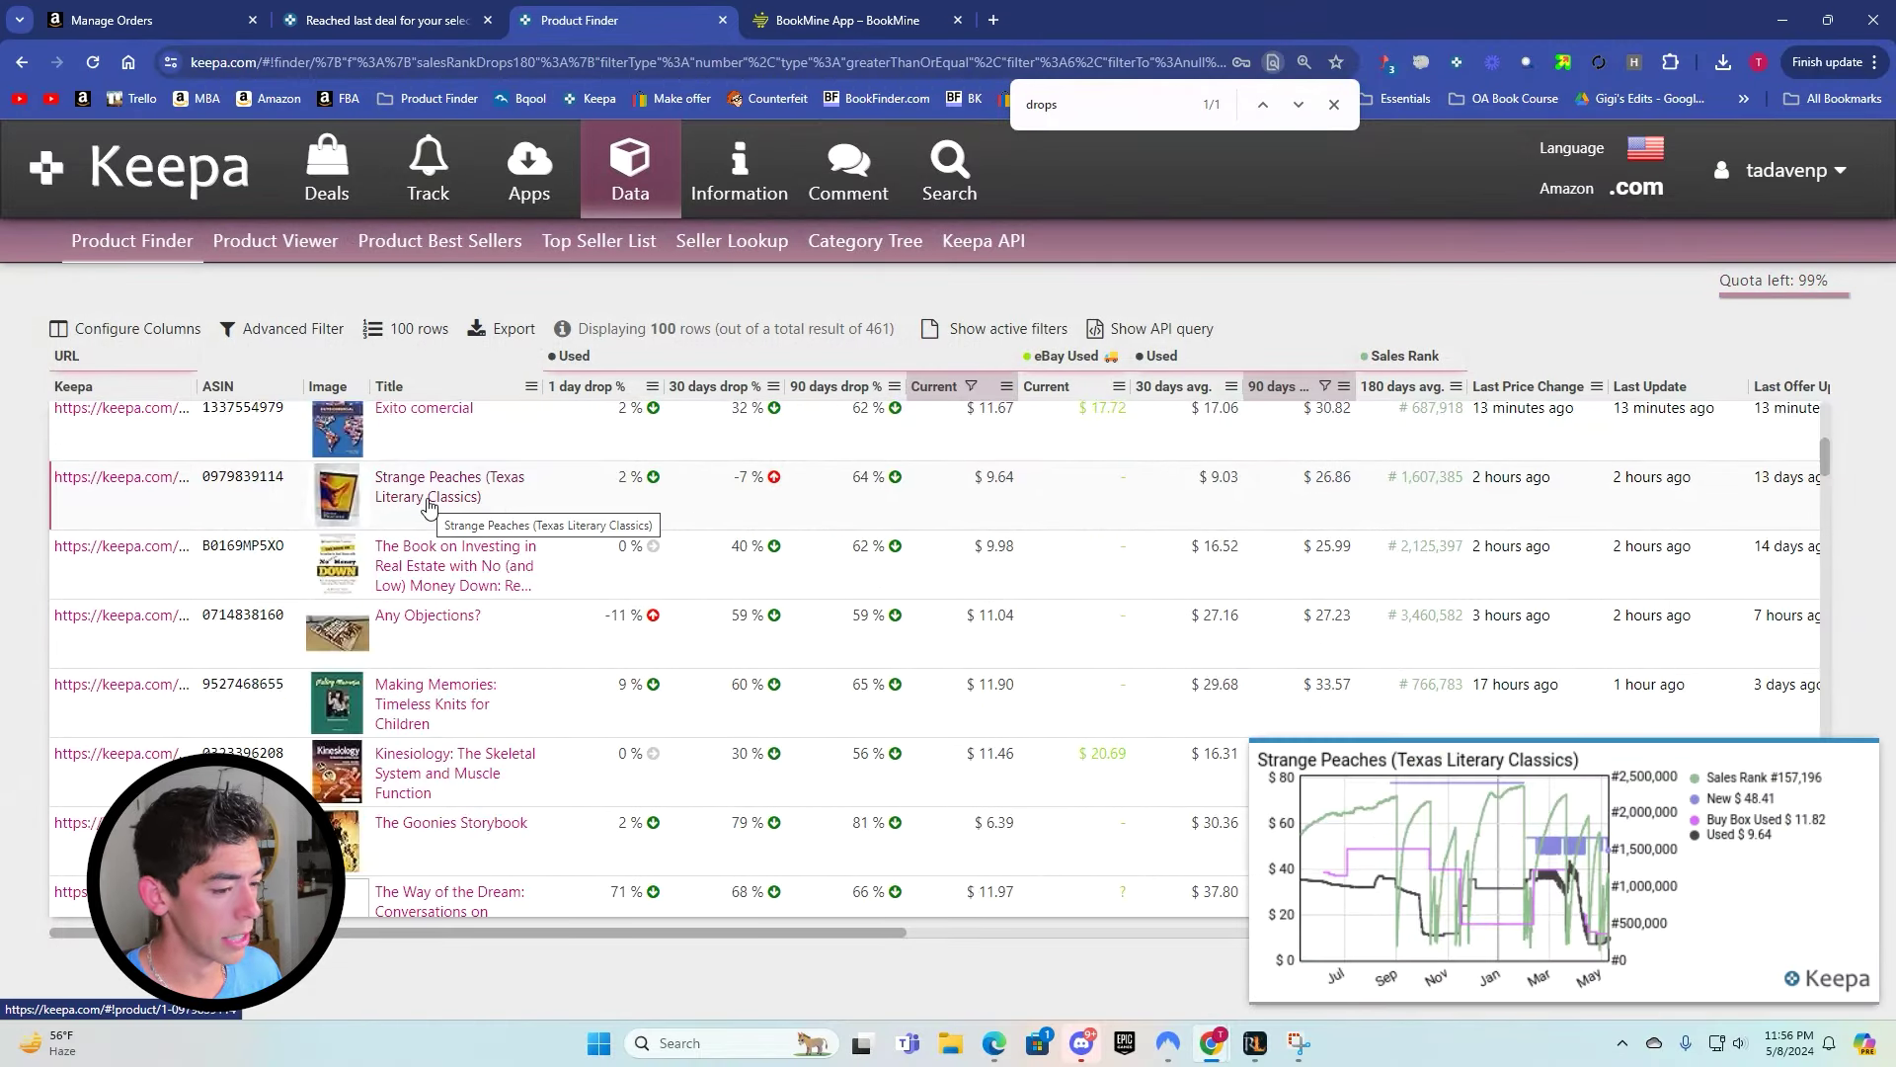
{"action": "scroll", "coordinate": [428, 507], "scroll_direction": "down", "scroll_amount": 1}
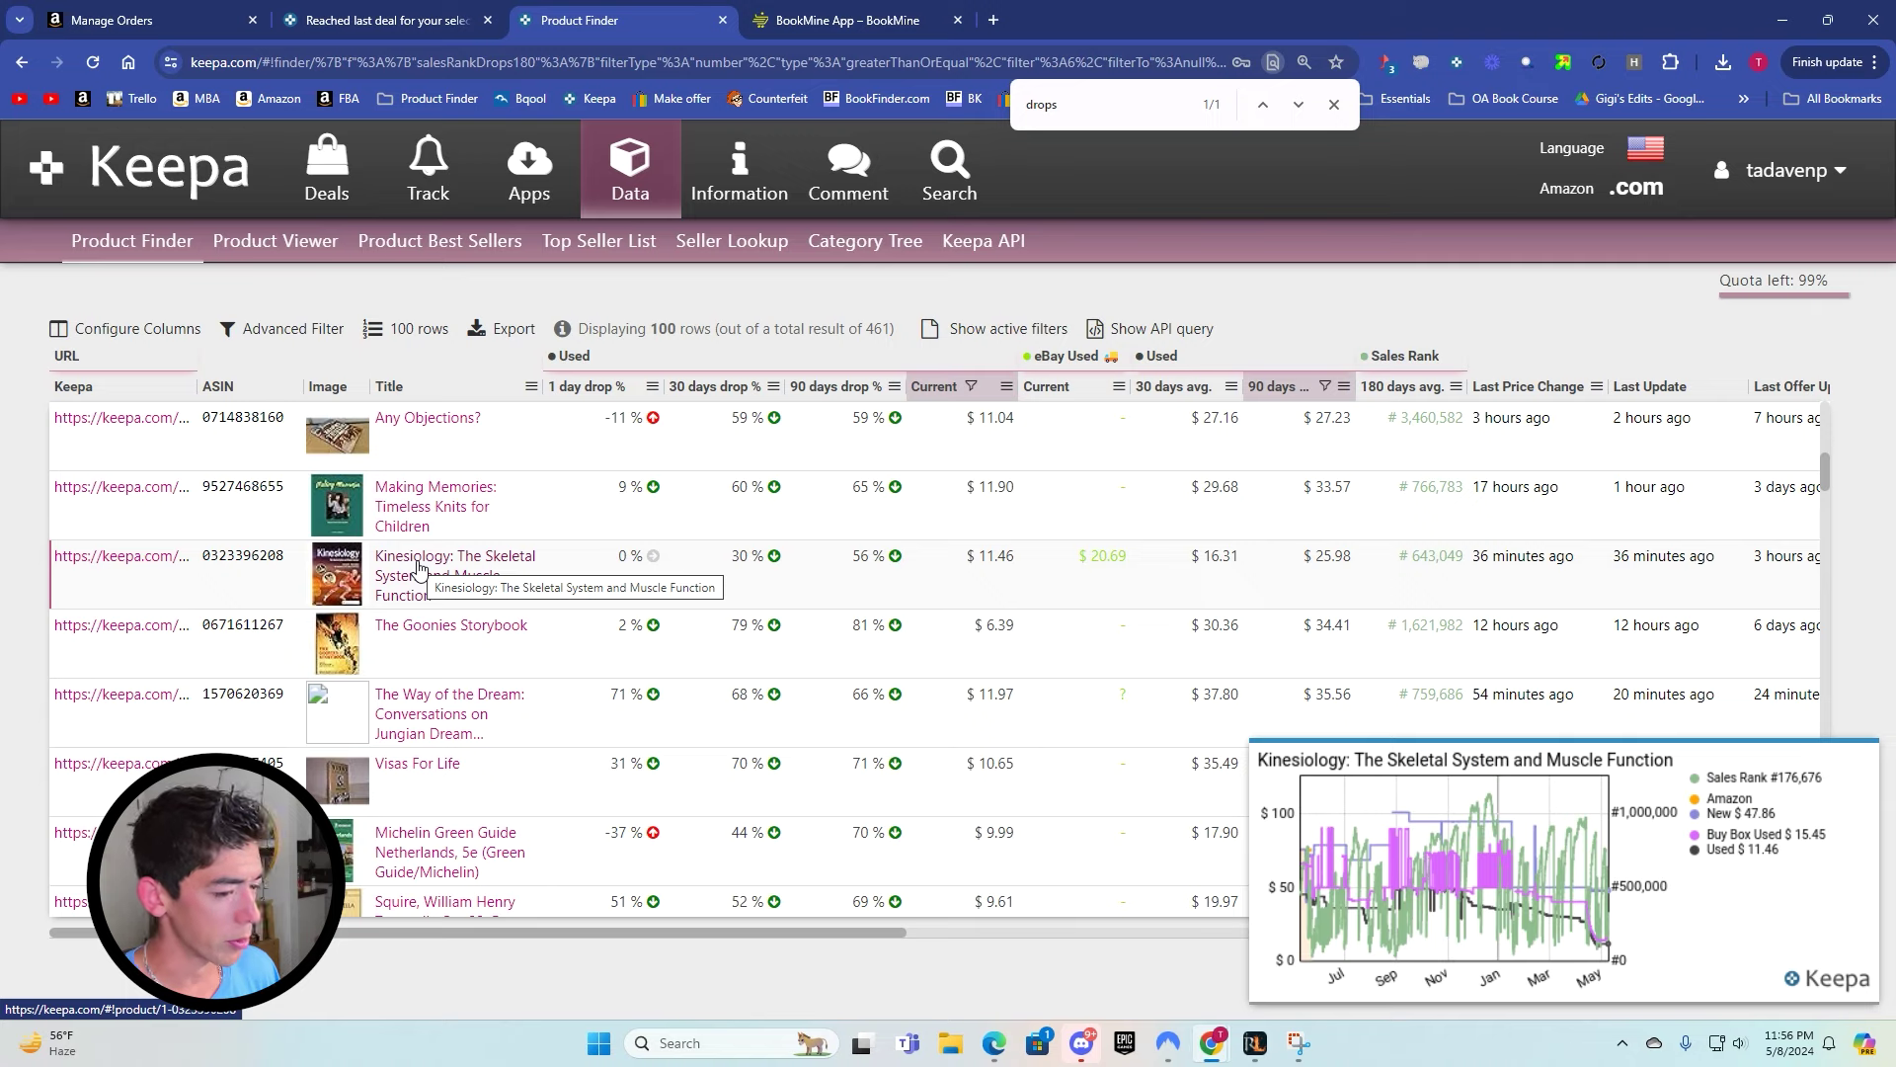
{"action": "left_click", "coordinate": [419, 569]}
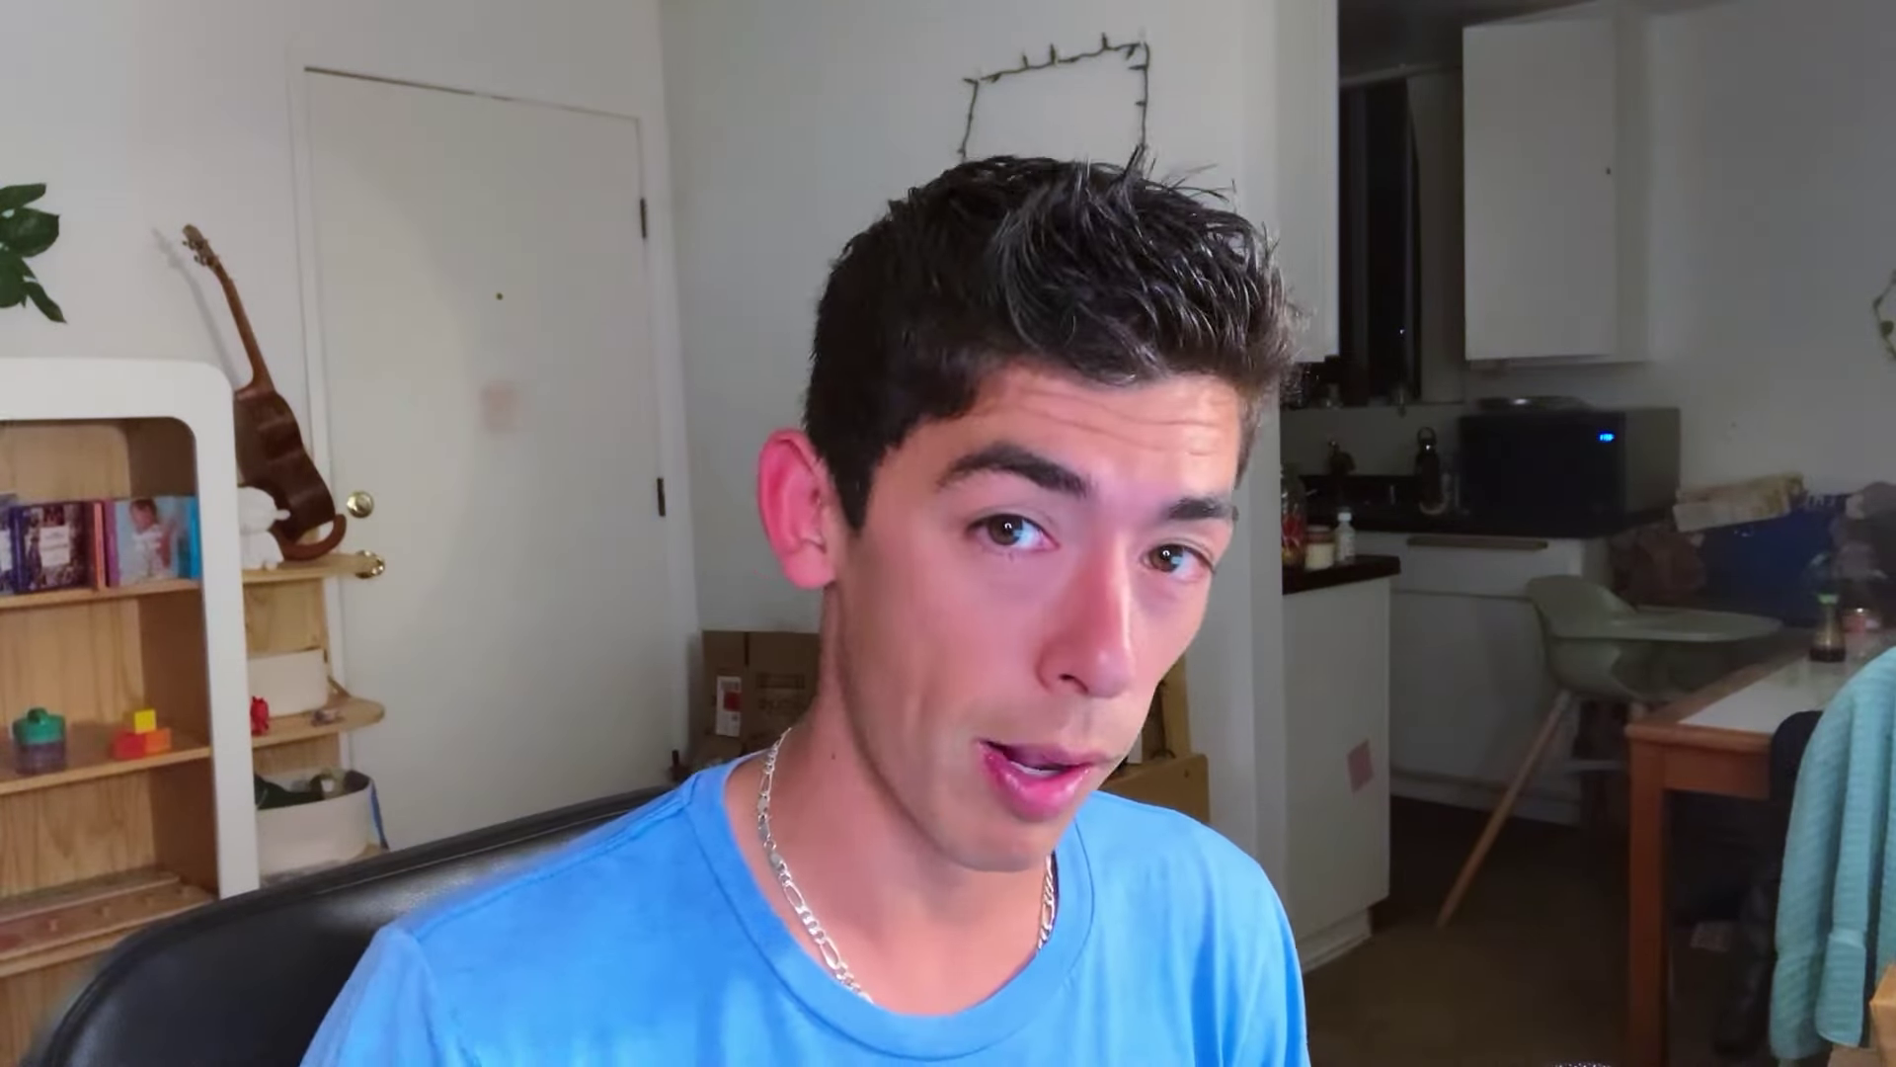
{"action": "scroll", "coordinate": [568, 491], "scroll_direction": "down", "scroll_amount": 1}
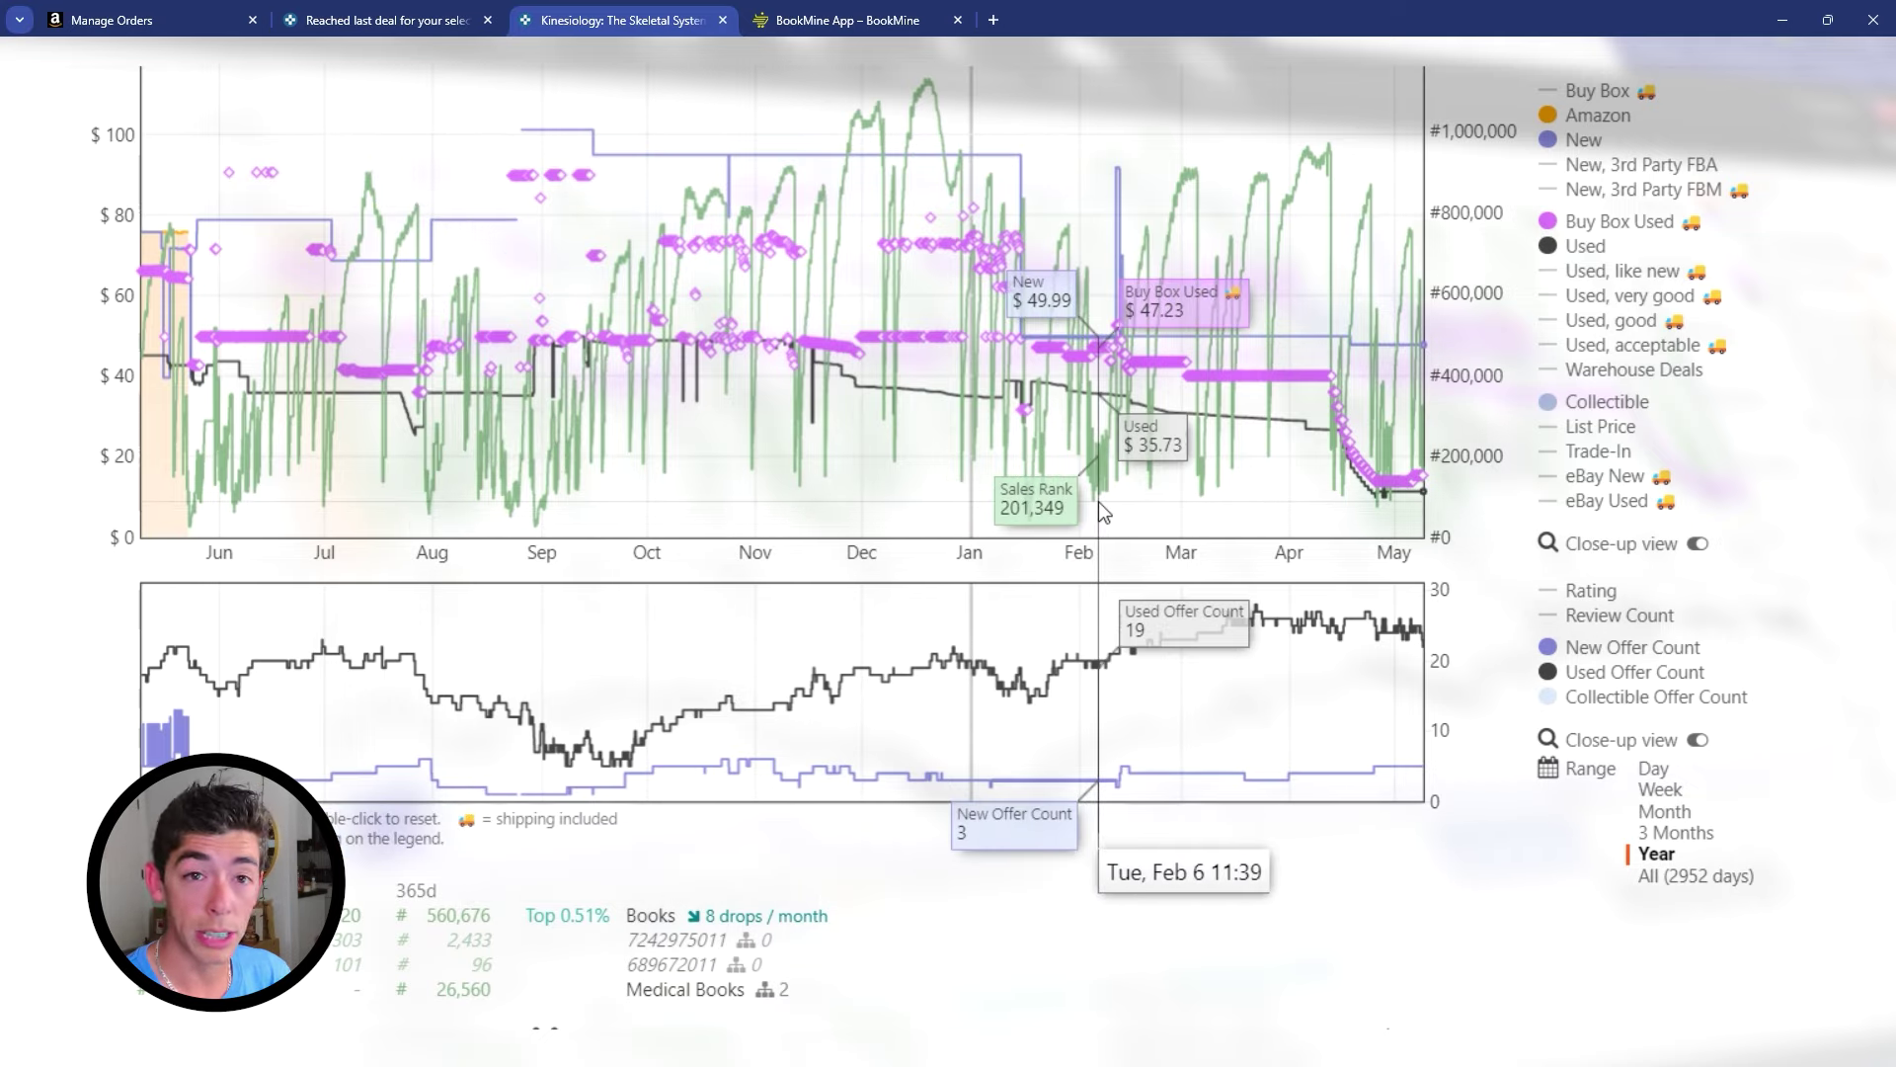
{"action": "scroll", "coordinate": [761, 593], "scroll_direction": "up", "scroll_amount": 3}
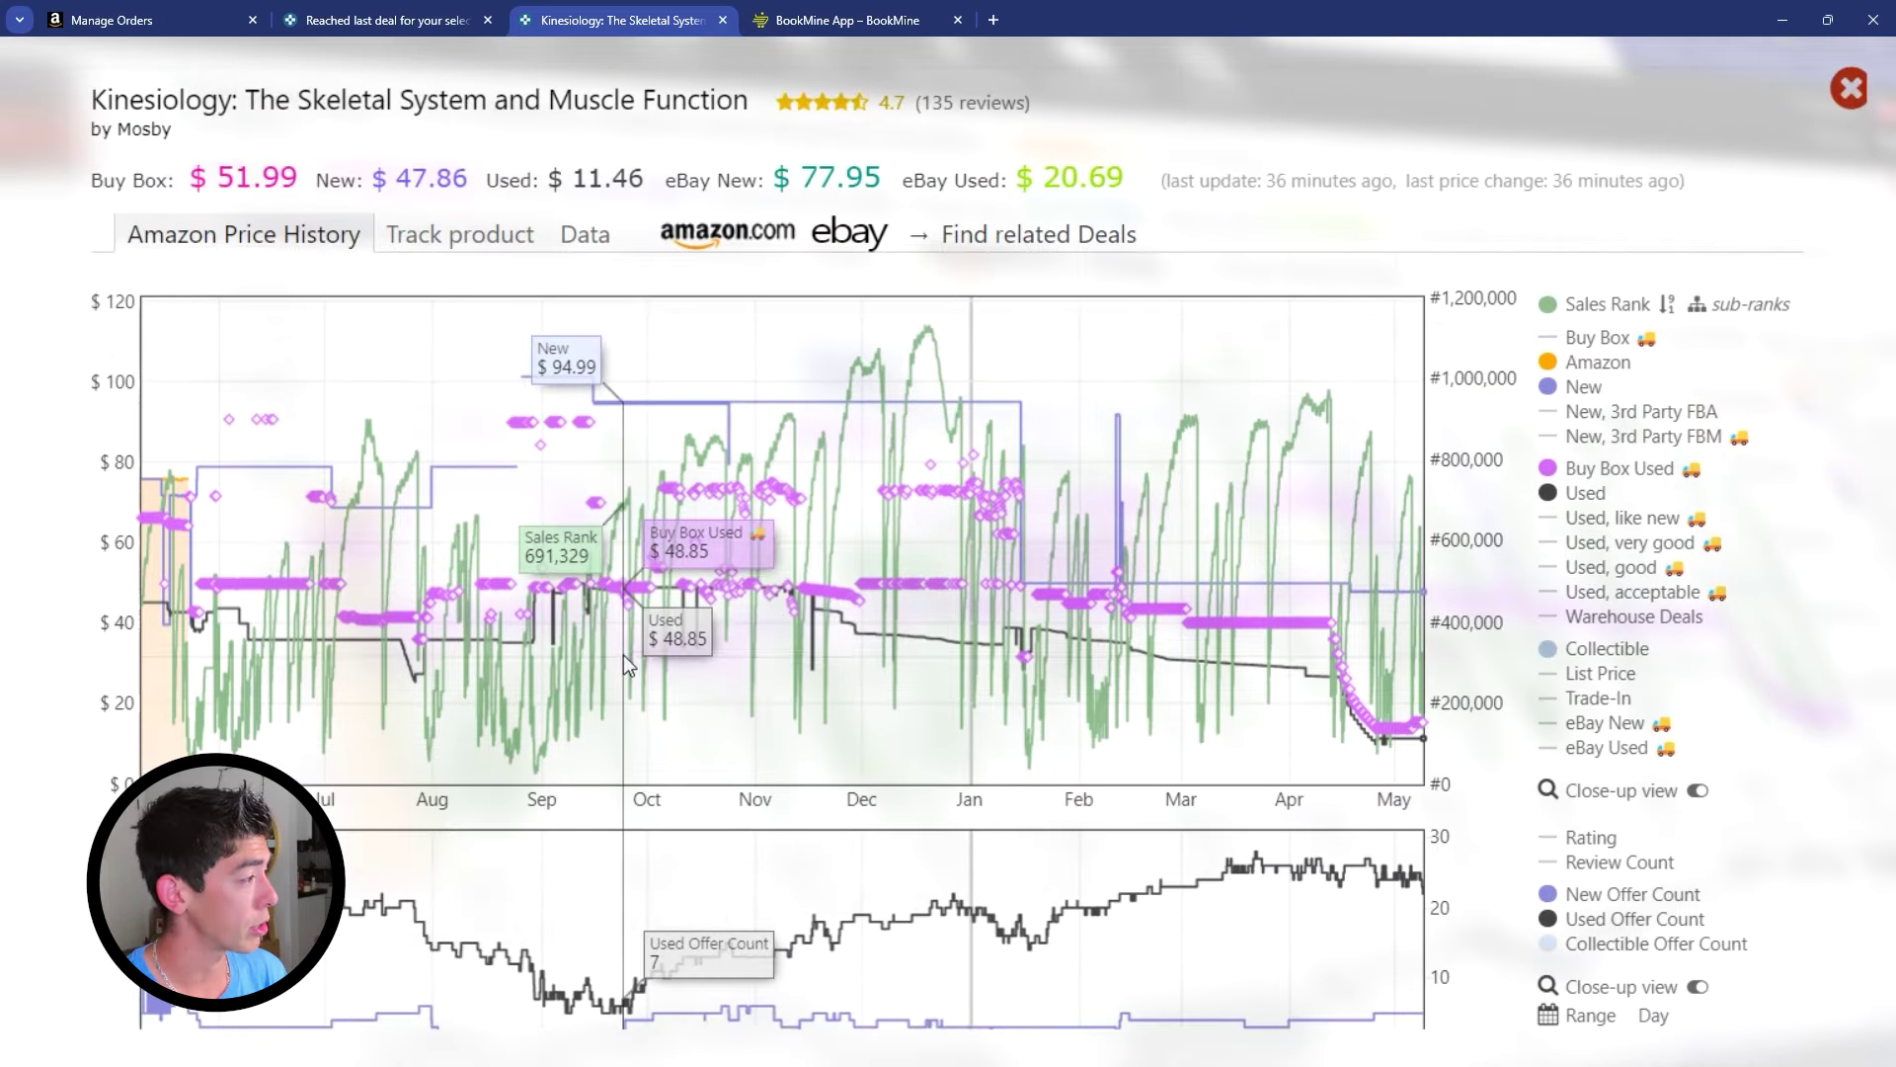
{"action": "scroll", "coordinate": [691, 632], "scroll_direction": "down", "scroll_amount": 3}
{"action": "scroll", "coordinate": [790, 494], "scroll_direction": "up", "scroll_amount": 3}
Open the Kinesiology book's Amazon listing in a new tab and switch to it.
{"action": "right_click", "coordinate": [722, 250]}
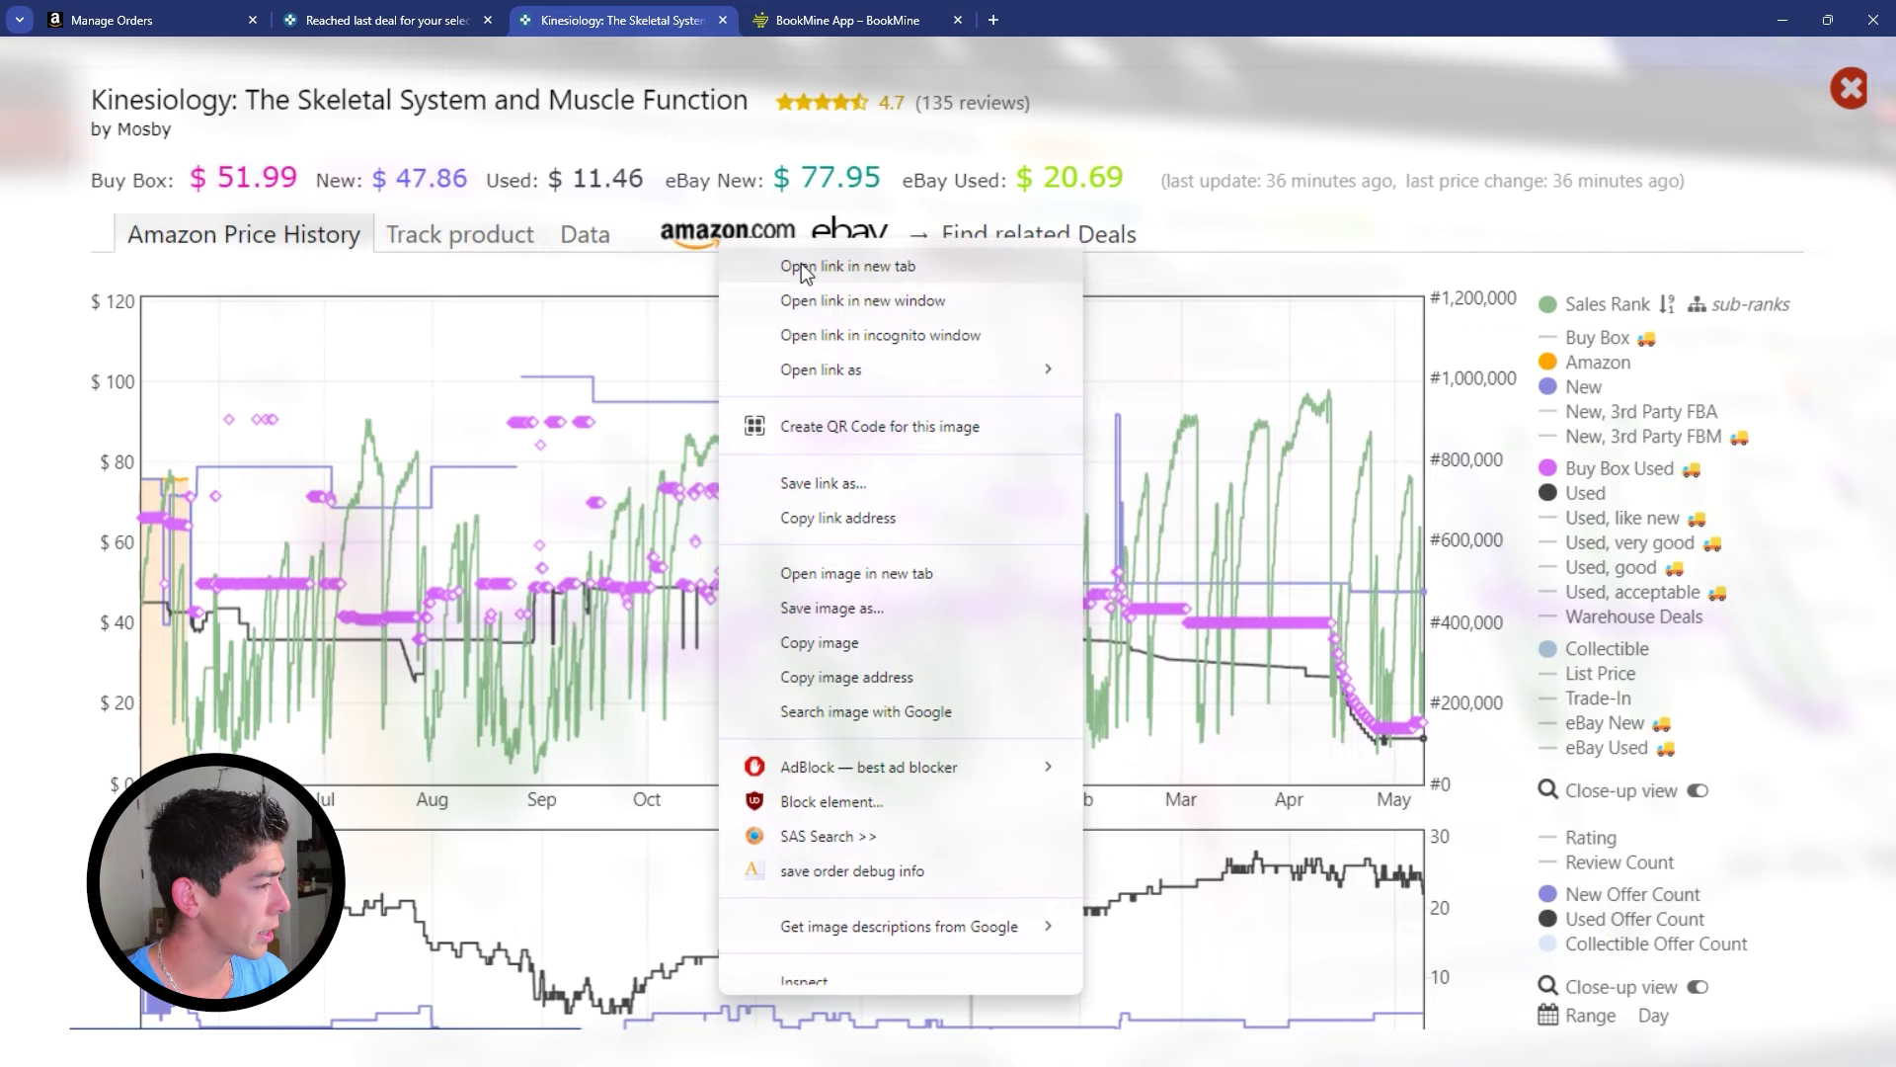
{"action": "left_click", "coordinate": [802, 263]}
{"action": "left_click", "coordinate": [894, 8]}
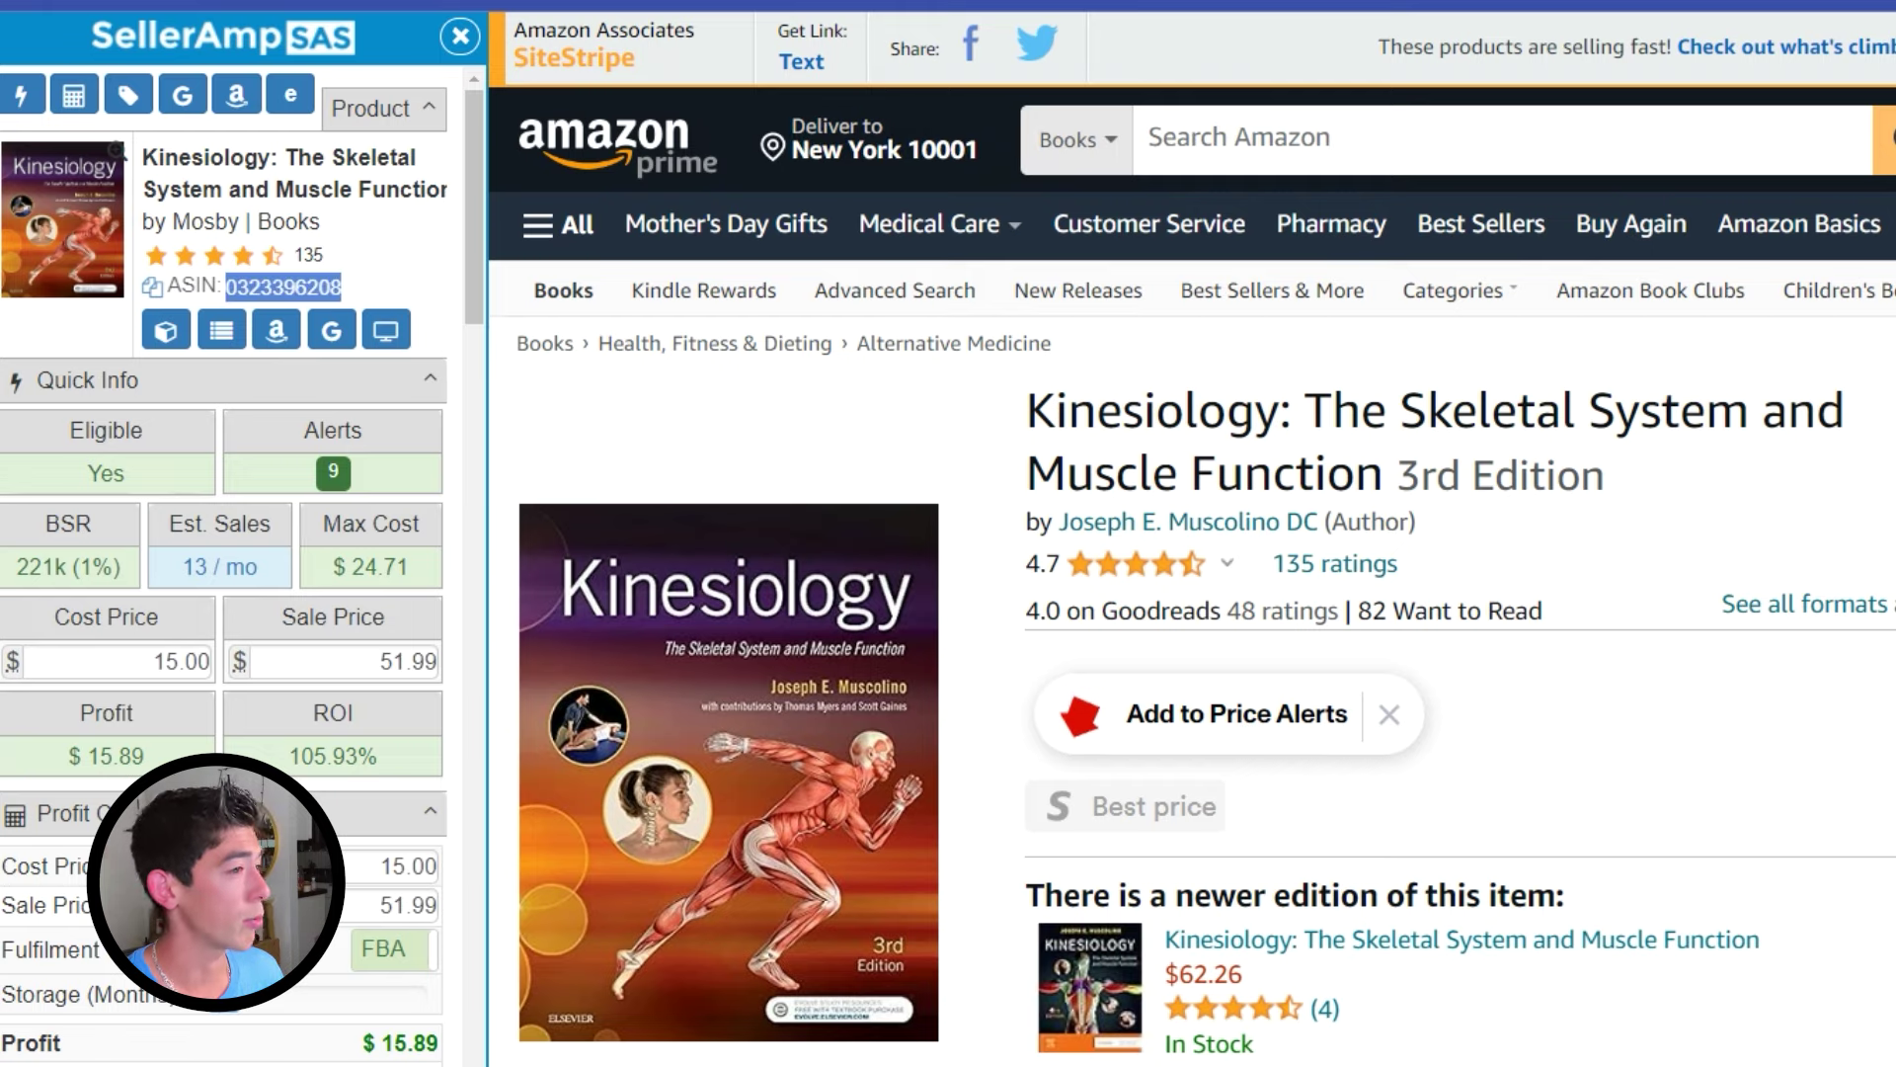
{"action": "key", "text": "ctrl+t"}
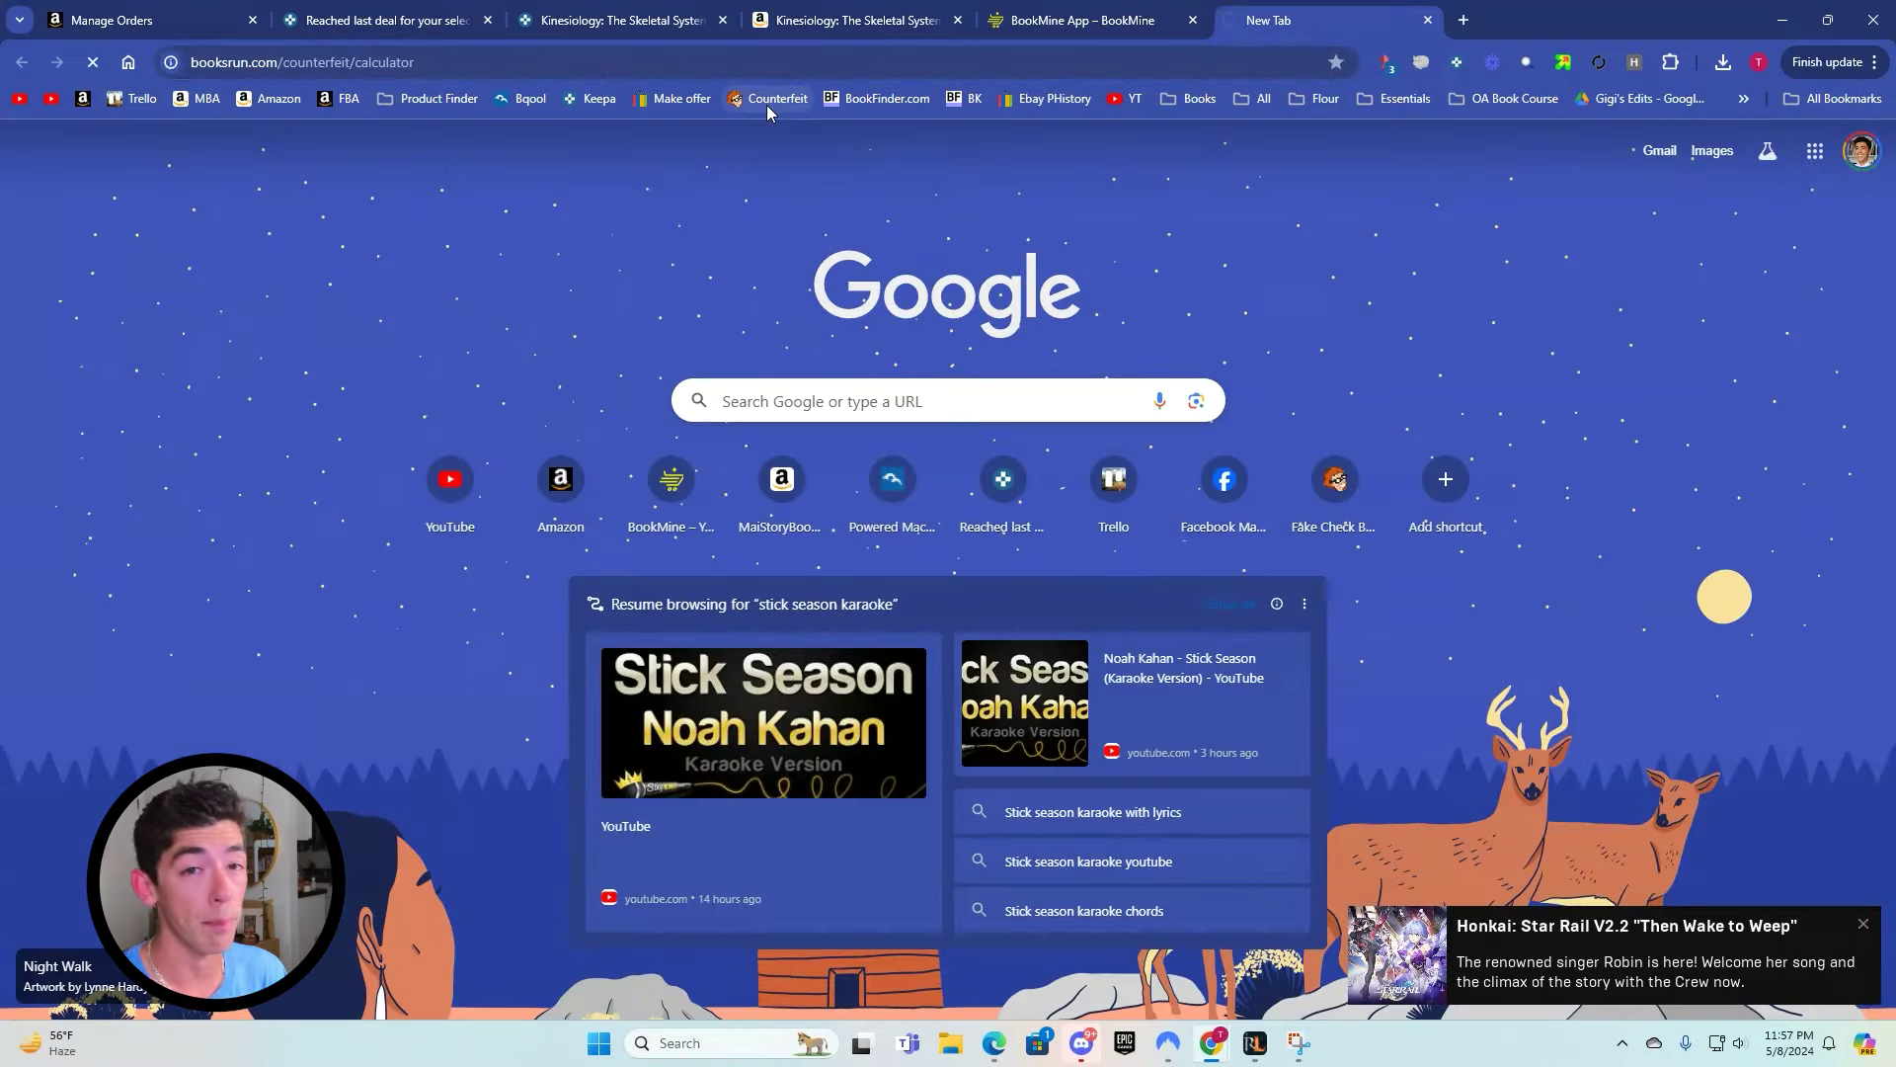
{"action": "left_click", "coordinate": [769, 98]}
{"action": "left_click", "coordinate": [577, 465]}
{"action": "key", "text": "ctrl+v"}
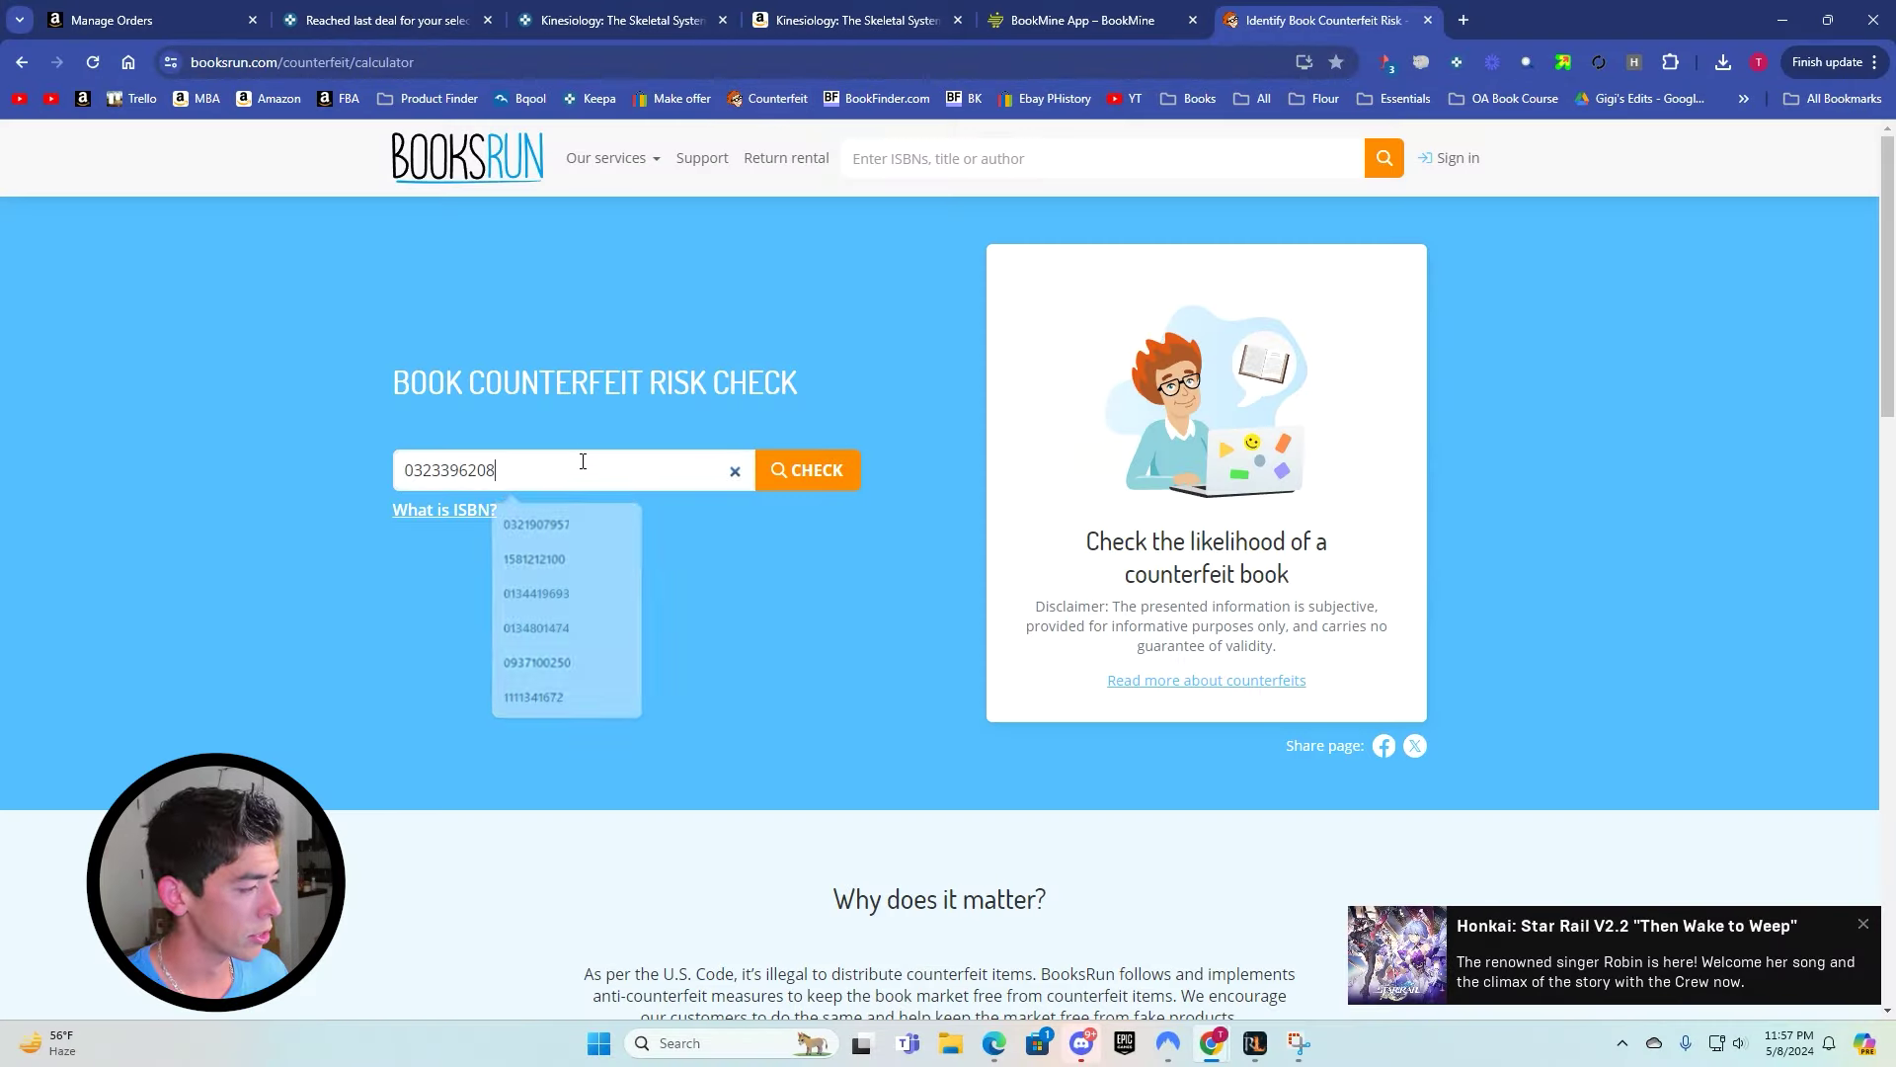
{"action": "left_click", "coordinate": [774, 469]}
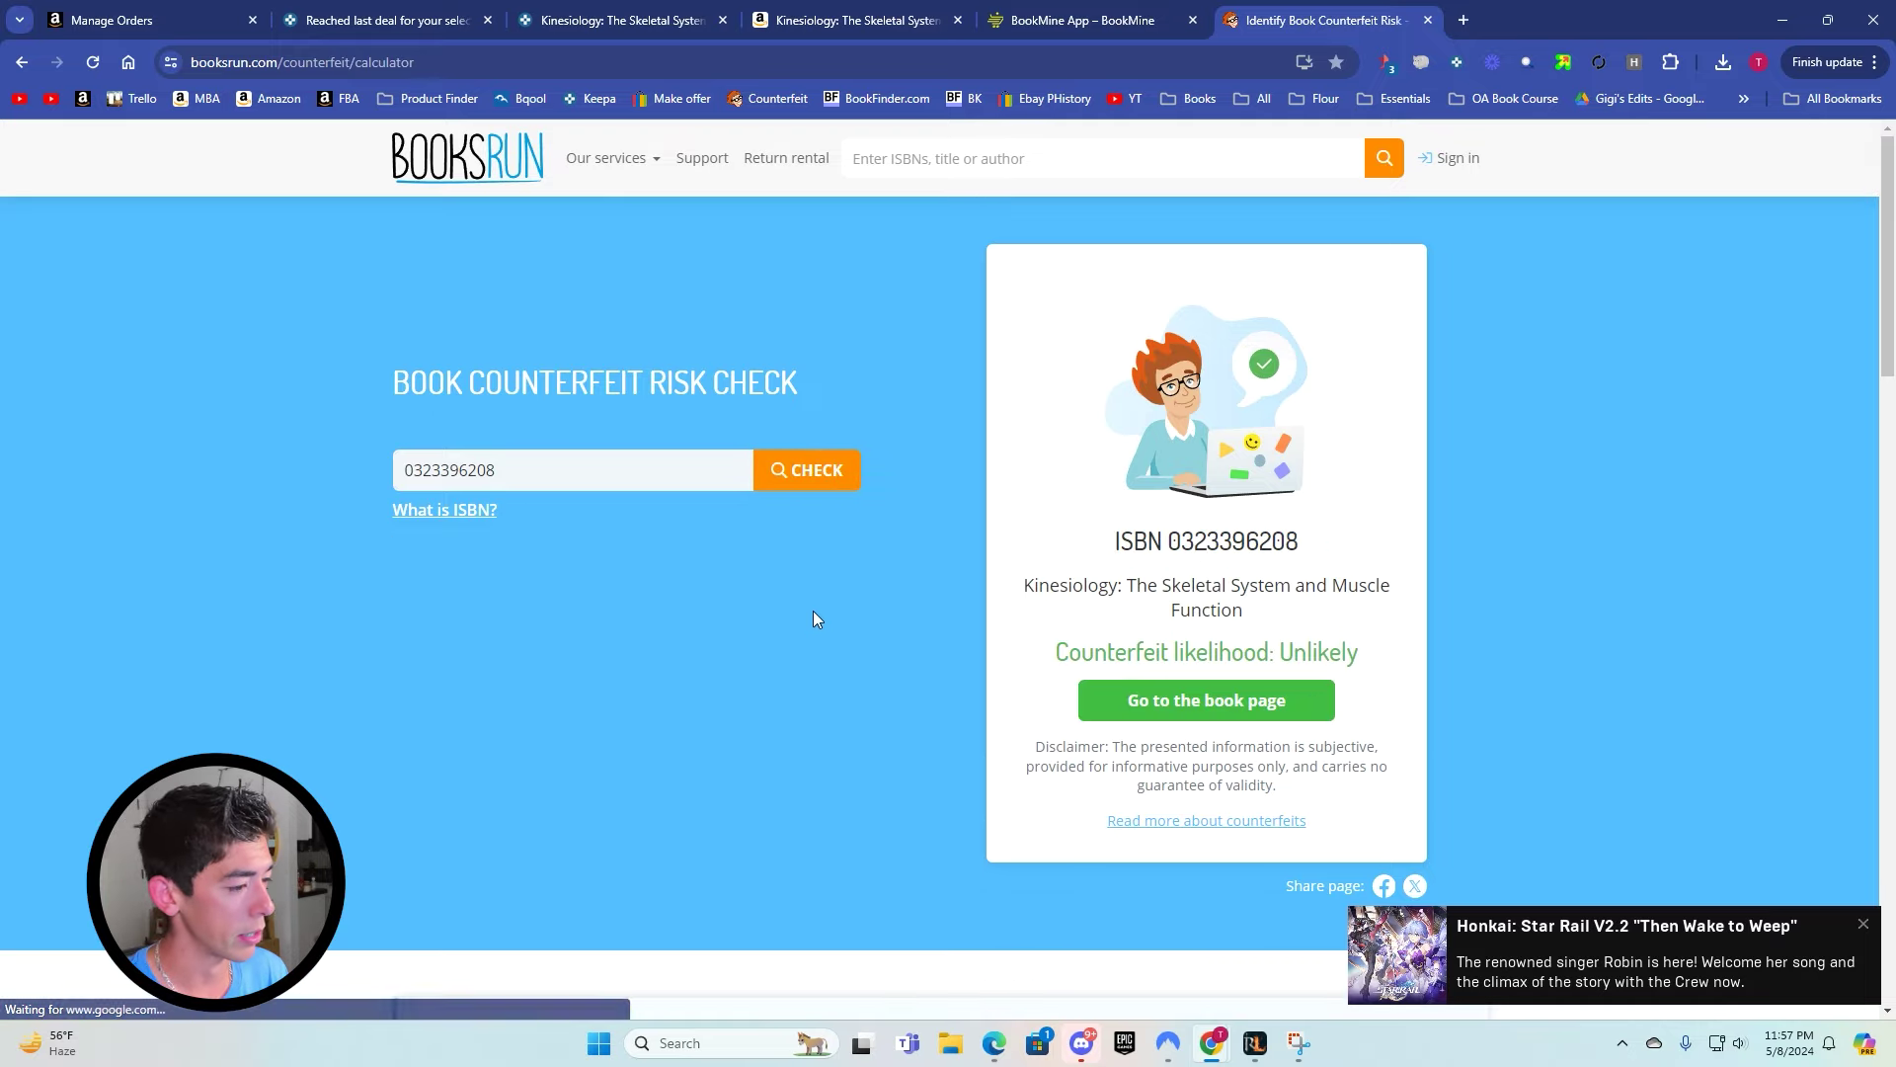
Return to the Kinesiology Amazon listing and compare its new and used offers by price, condition, shipper and seller.
{"action": "left_click", "coordinate": [832, 10]}
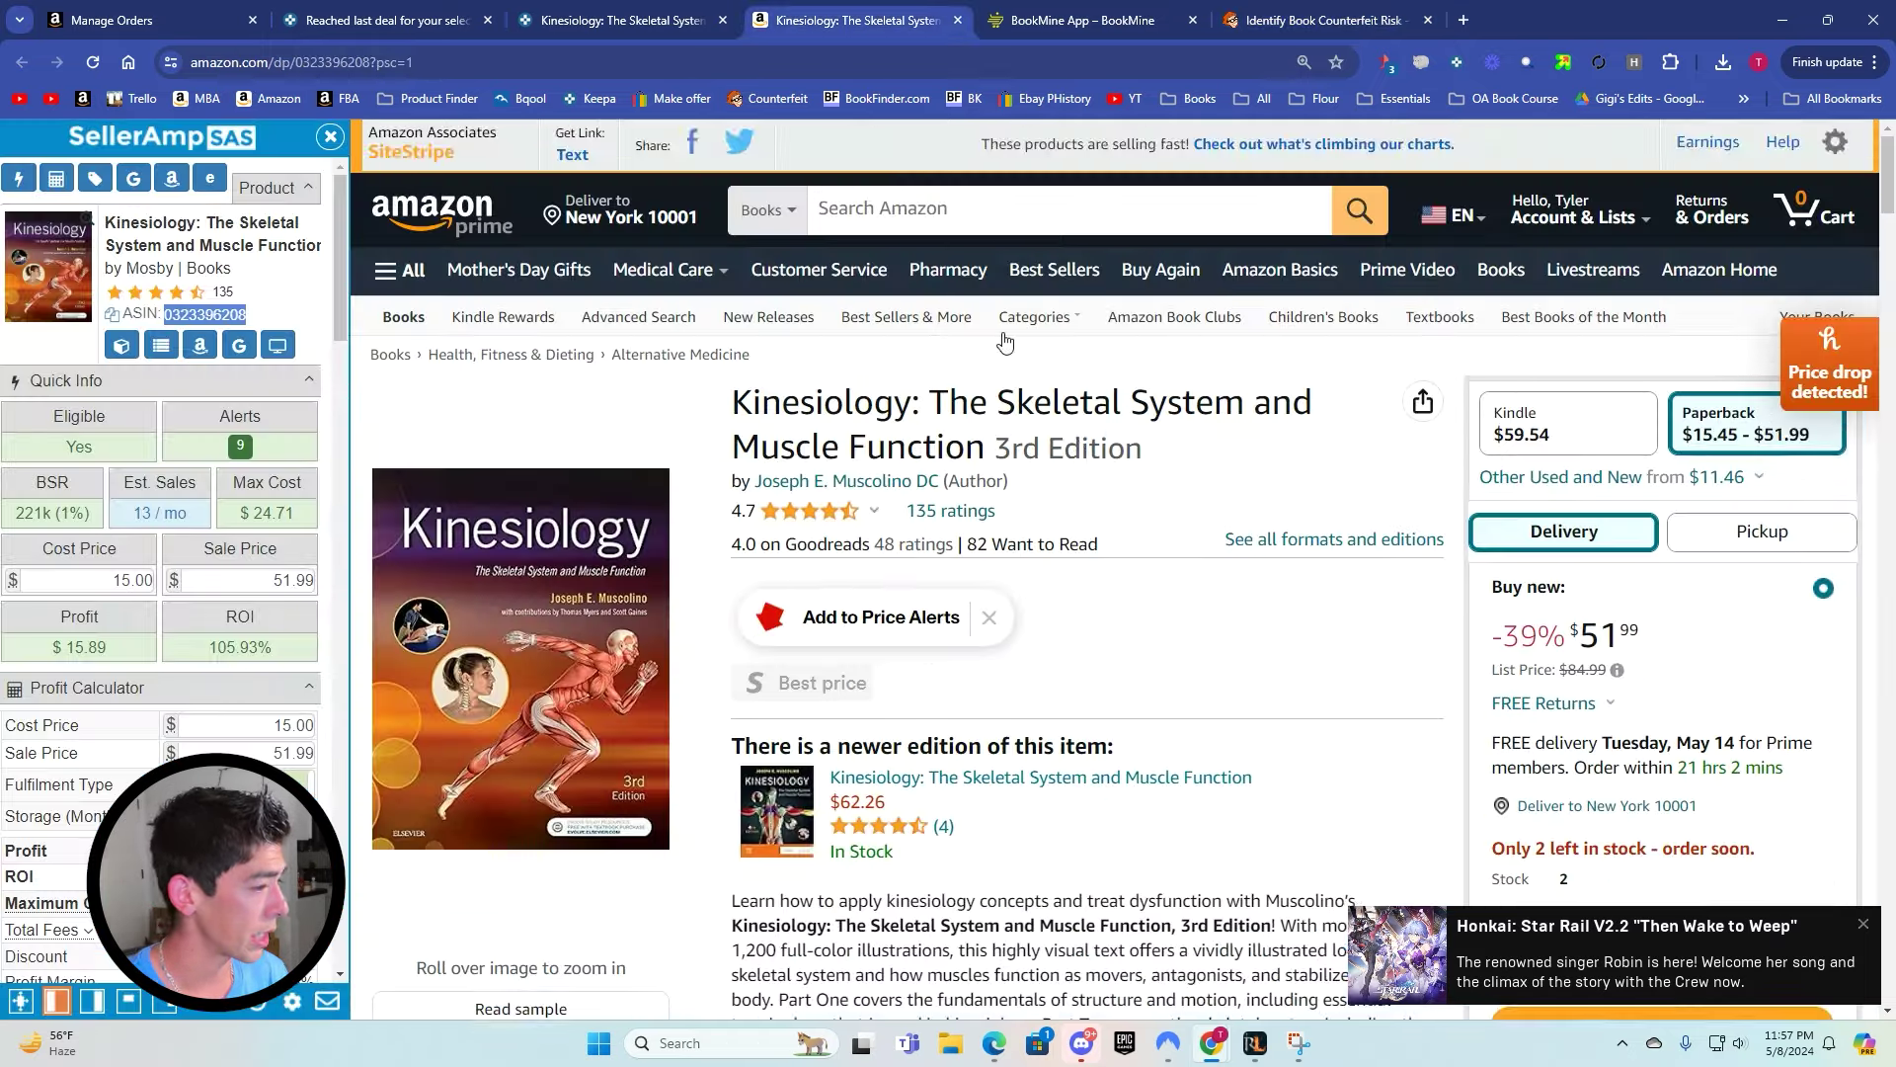
{"action": "scroll", "coordinate": [1439, 529], "scroll_direction": "down", "scroll_amount": 10}
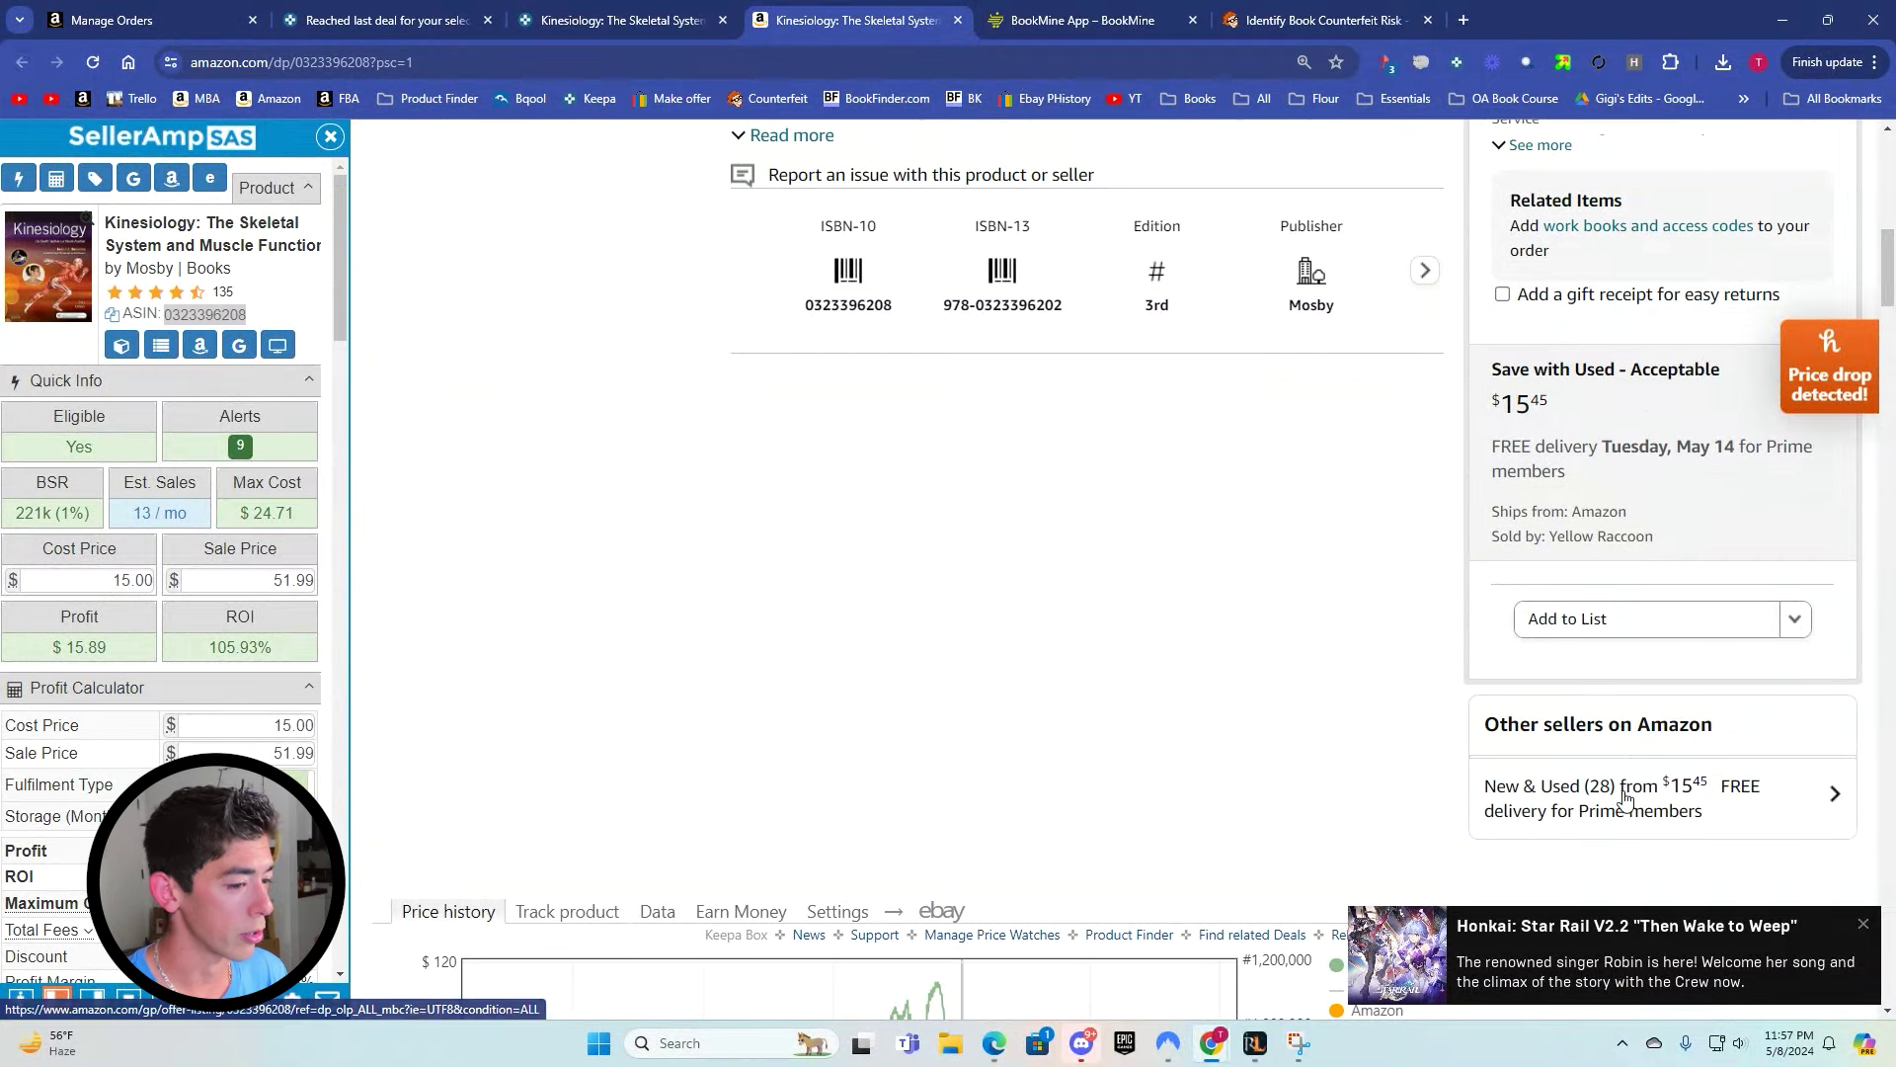
{"action": "left_click", "coordinate": [1623, 796]}
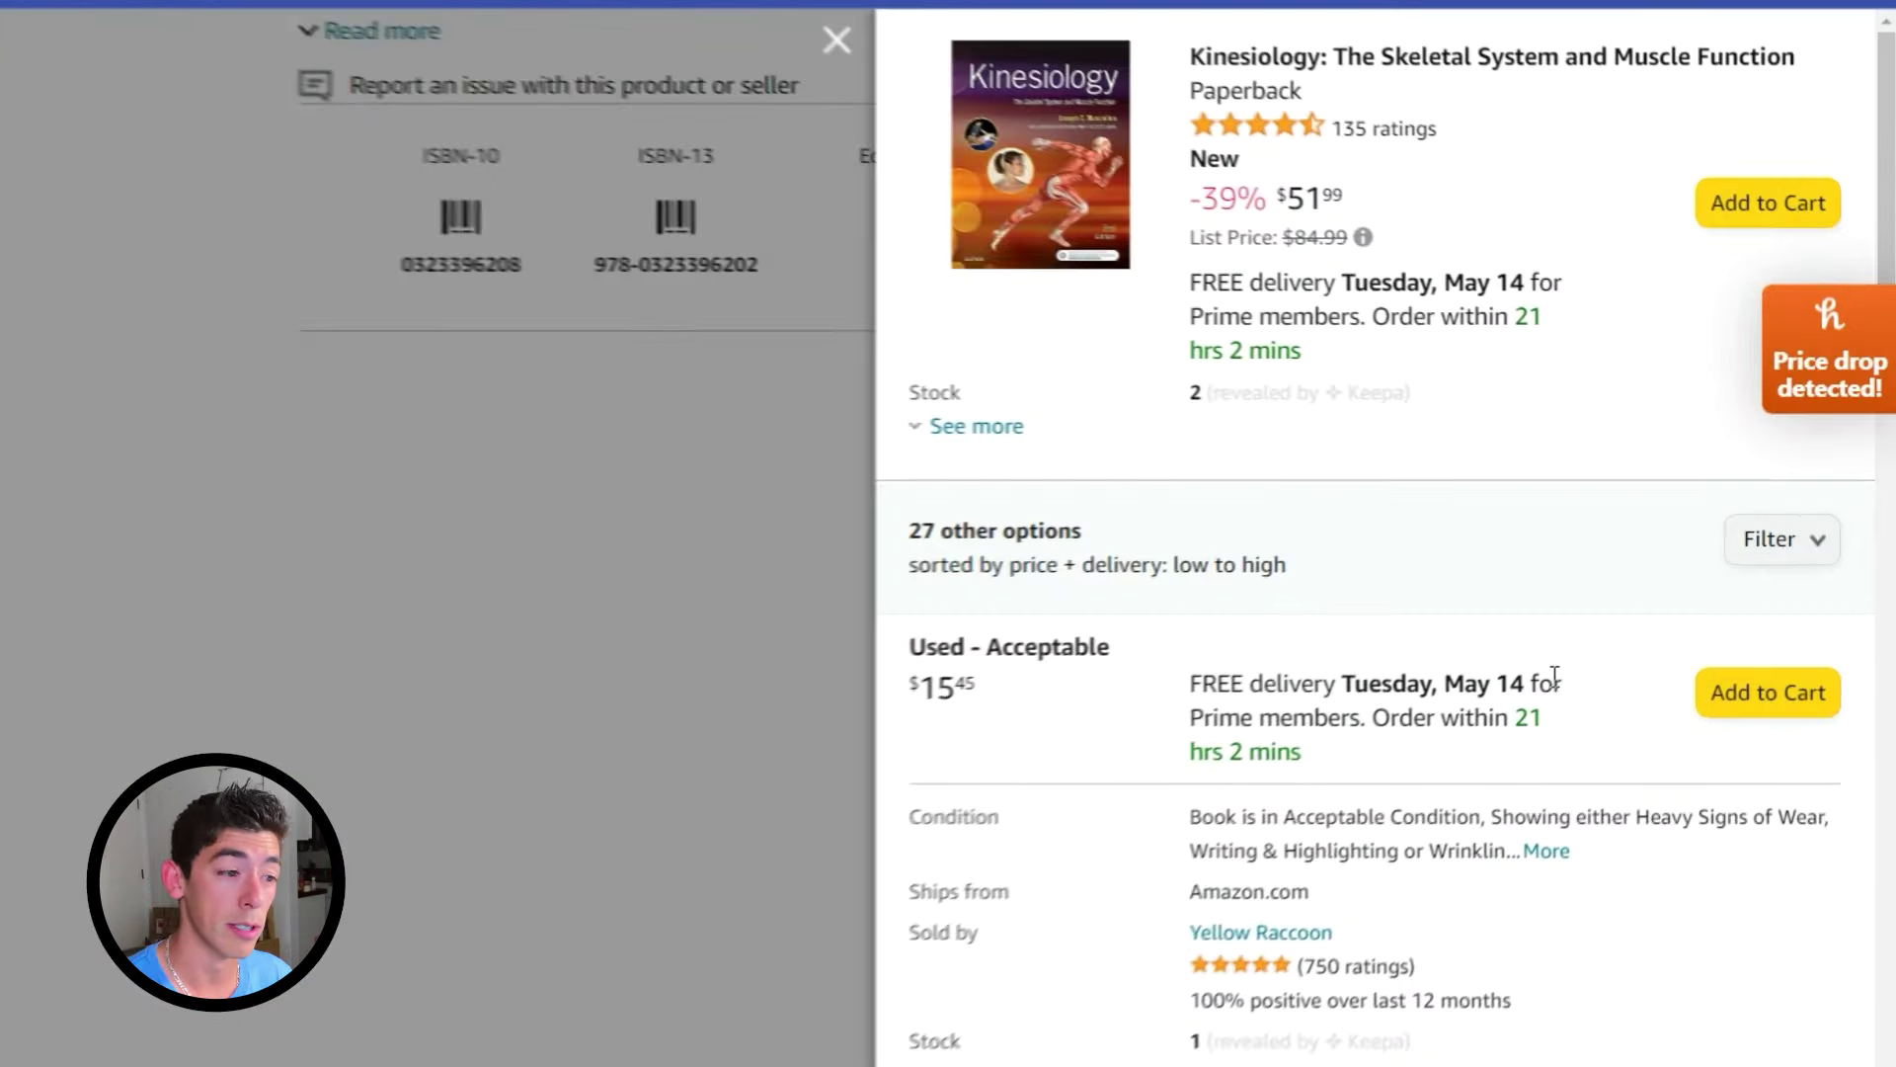
{"action": "scroll", "coordinate": [1650, 614], "scroll_direction": "down", "scroll_amount": 4}
{"action": "scroll", "coordinate": [1549, 694], "scroll_direction": "down", "scroll_amount": 3}
{"action": "scroll", "coordinate": [1546, 690], "scroll_direction": "up", "scroll_amount": 6}
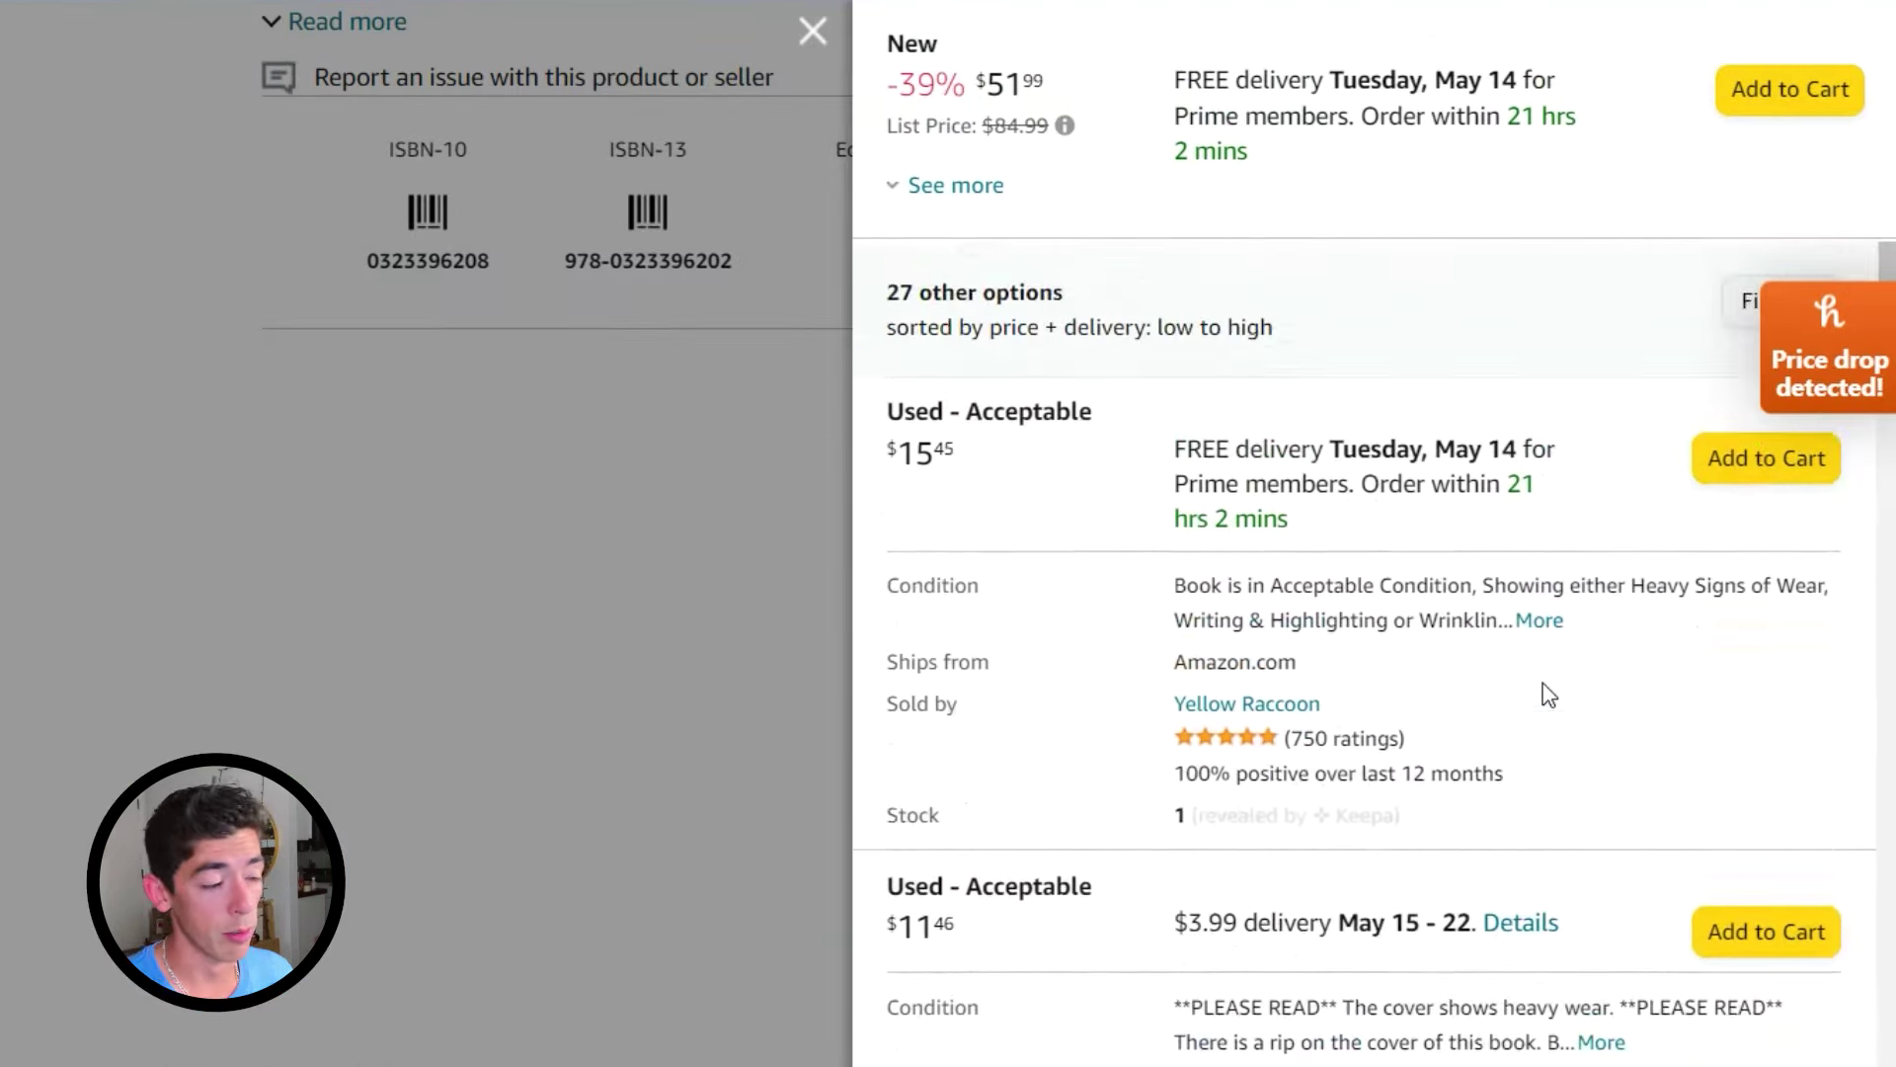
{"action": "scroll", "coordinate": [1366, 657], "scroll_direction": "down", "scroll_amount": 1}
{"action": "scroll", "coordinate": [1367, 656], "scroll_direction": "down", "scroll_amount": 6}
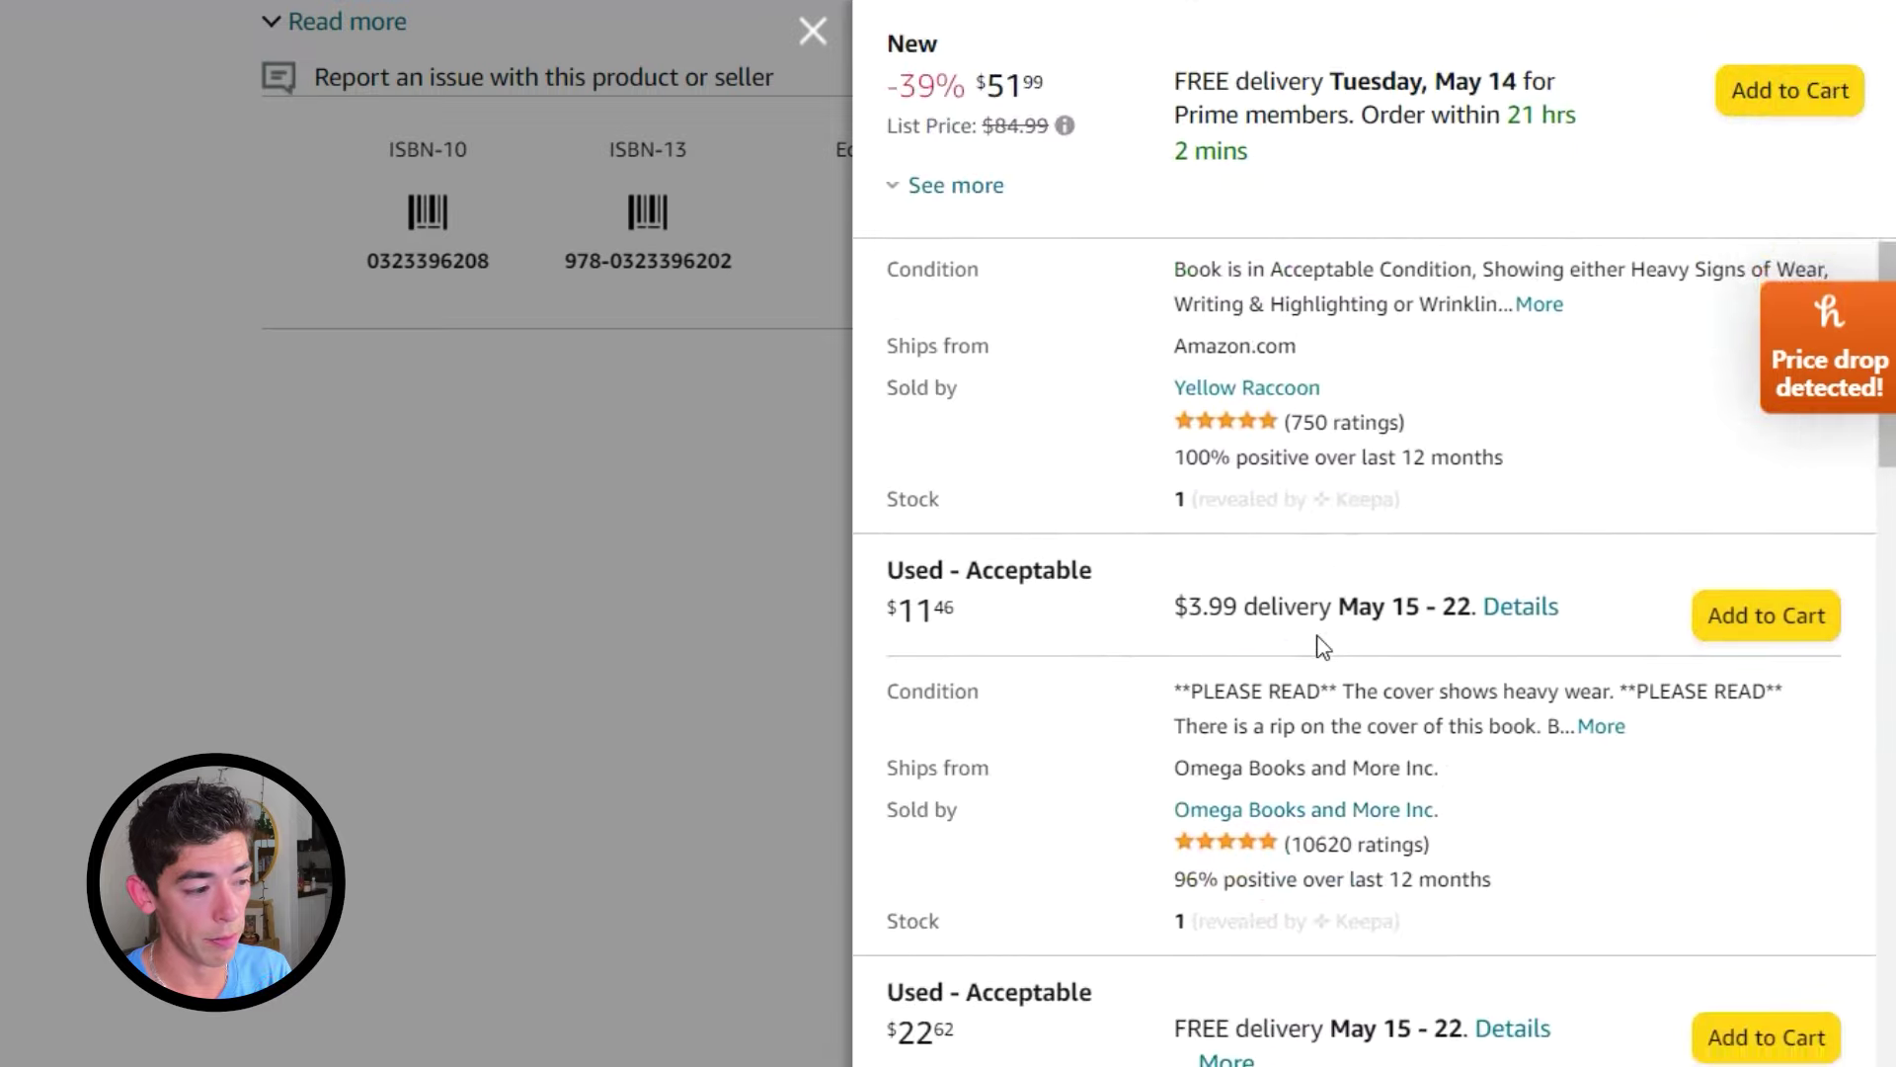
{"action": "scroll", "coordinate": [1223, 541], "scroll_direction": "down", "scroll_amount": 10}
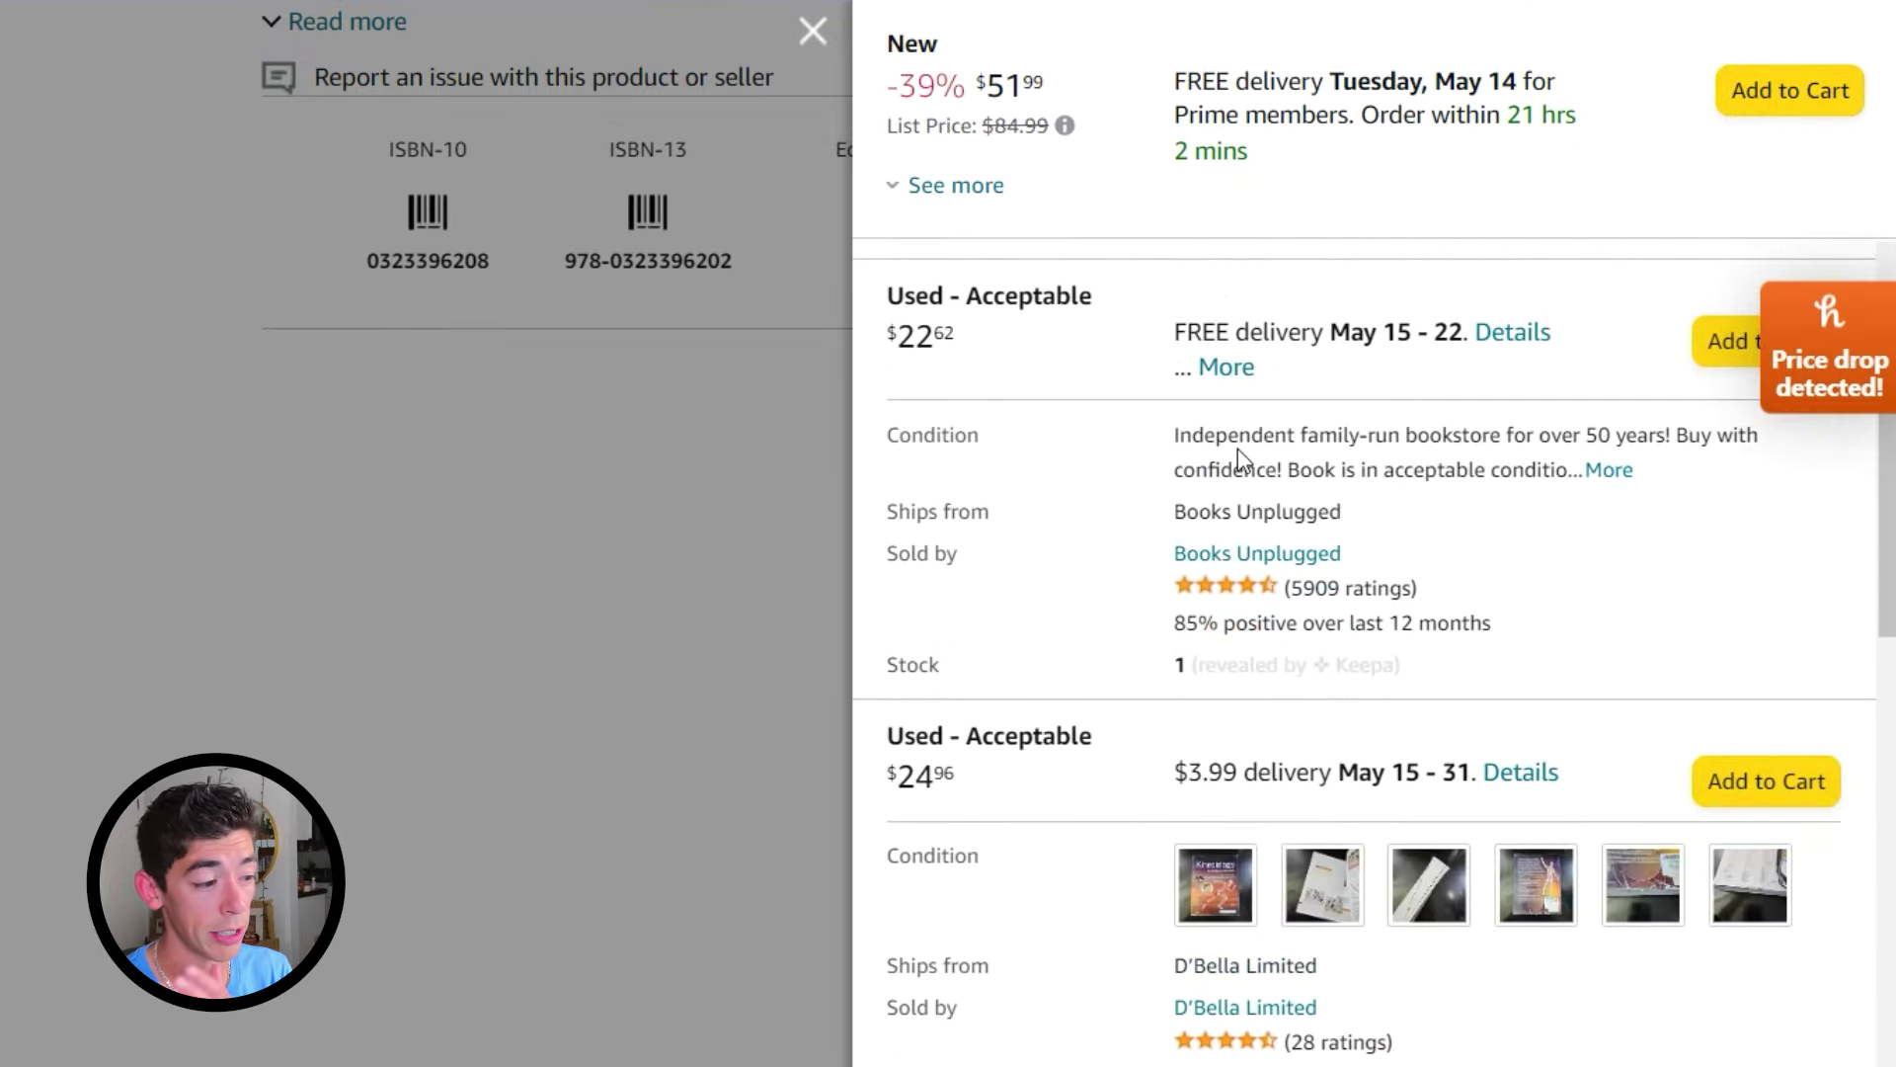
{"action": "scroll", "coordinate": [1217, 523], "scroll_direction": "down", "scroll_amount": 2}
{"action": "scroll", "coordinate": [1217, 592], "scroll_direction": "up", "scroll_amount": 15}
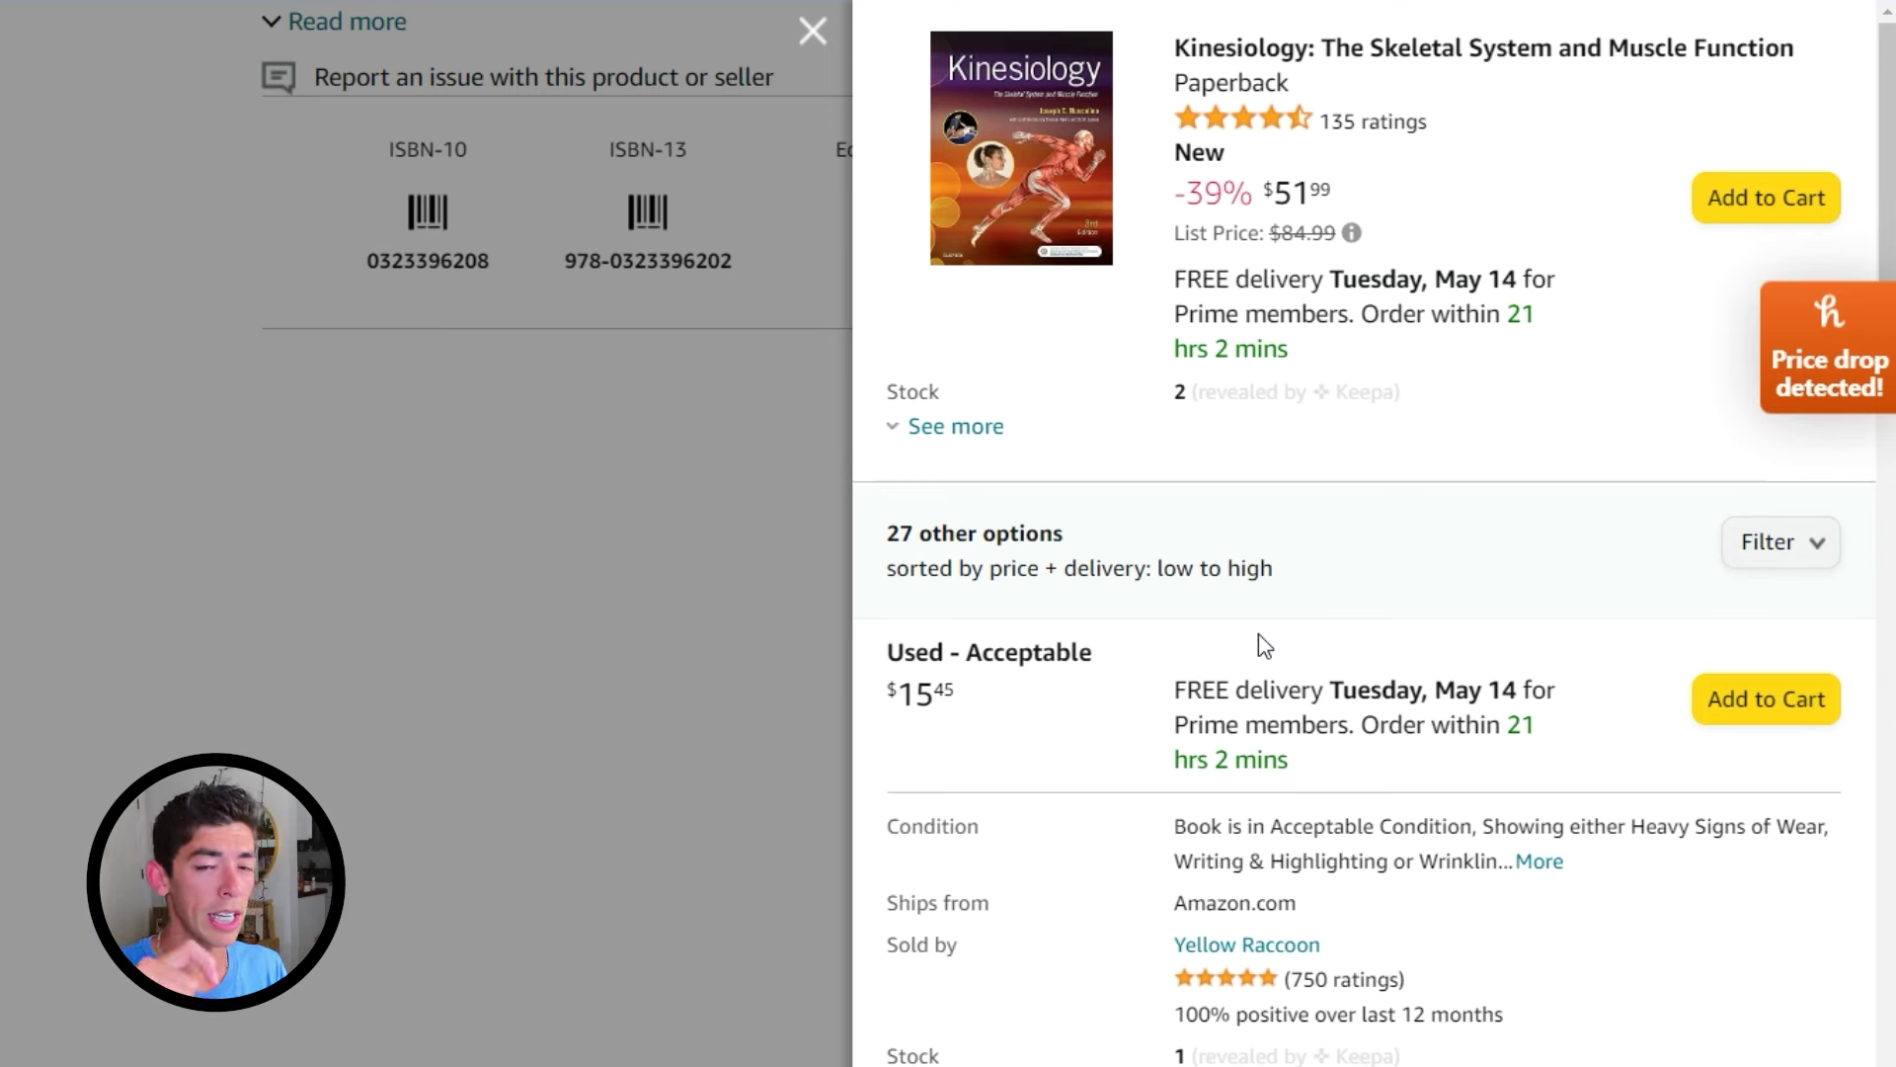
{"action": "scroll", "coordinate": [1235, 691], "scroll_direction": "down", "scroll_amount": 1}
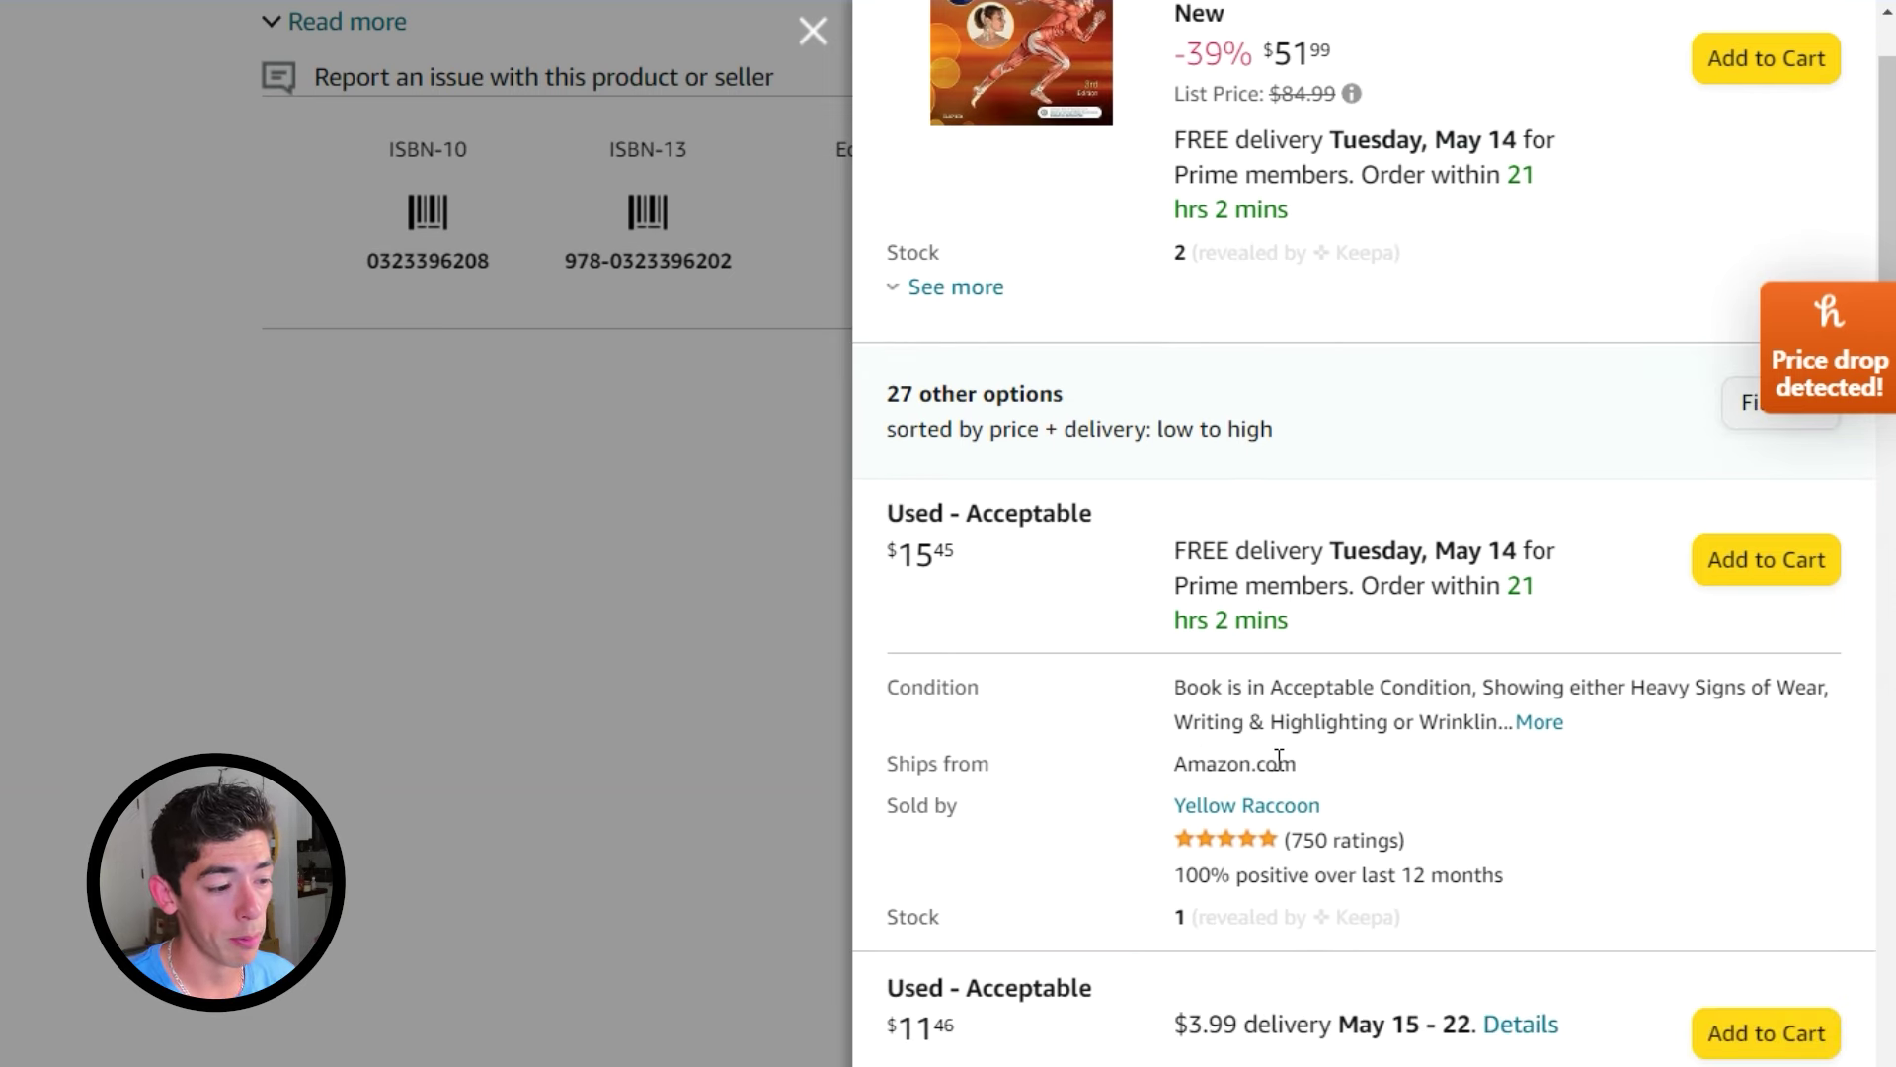
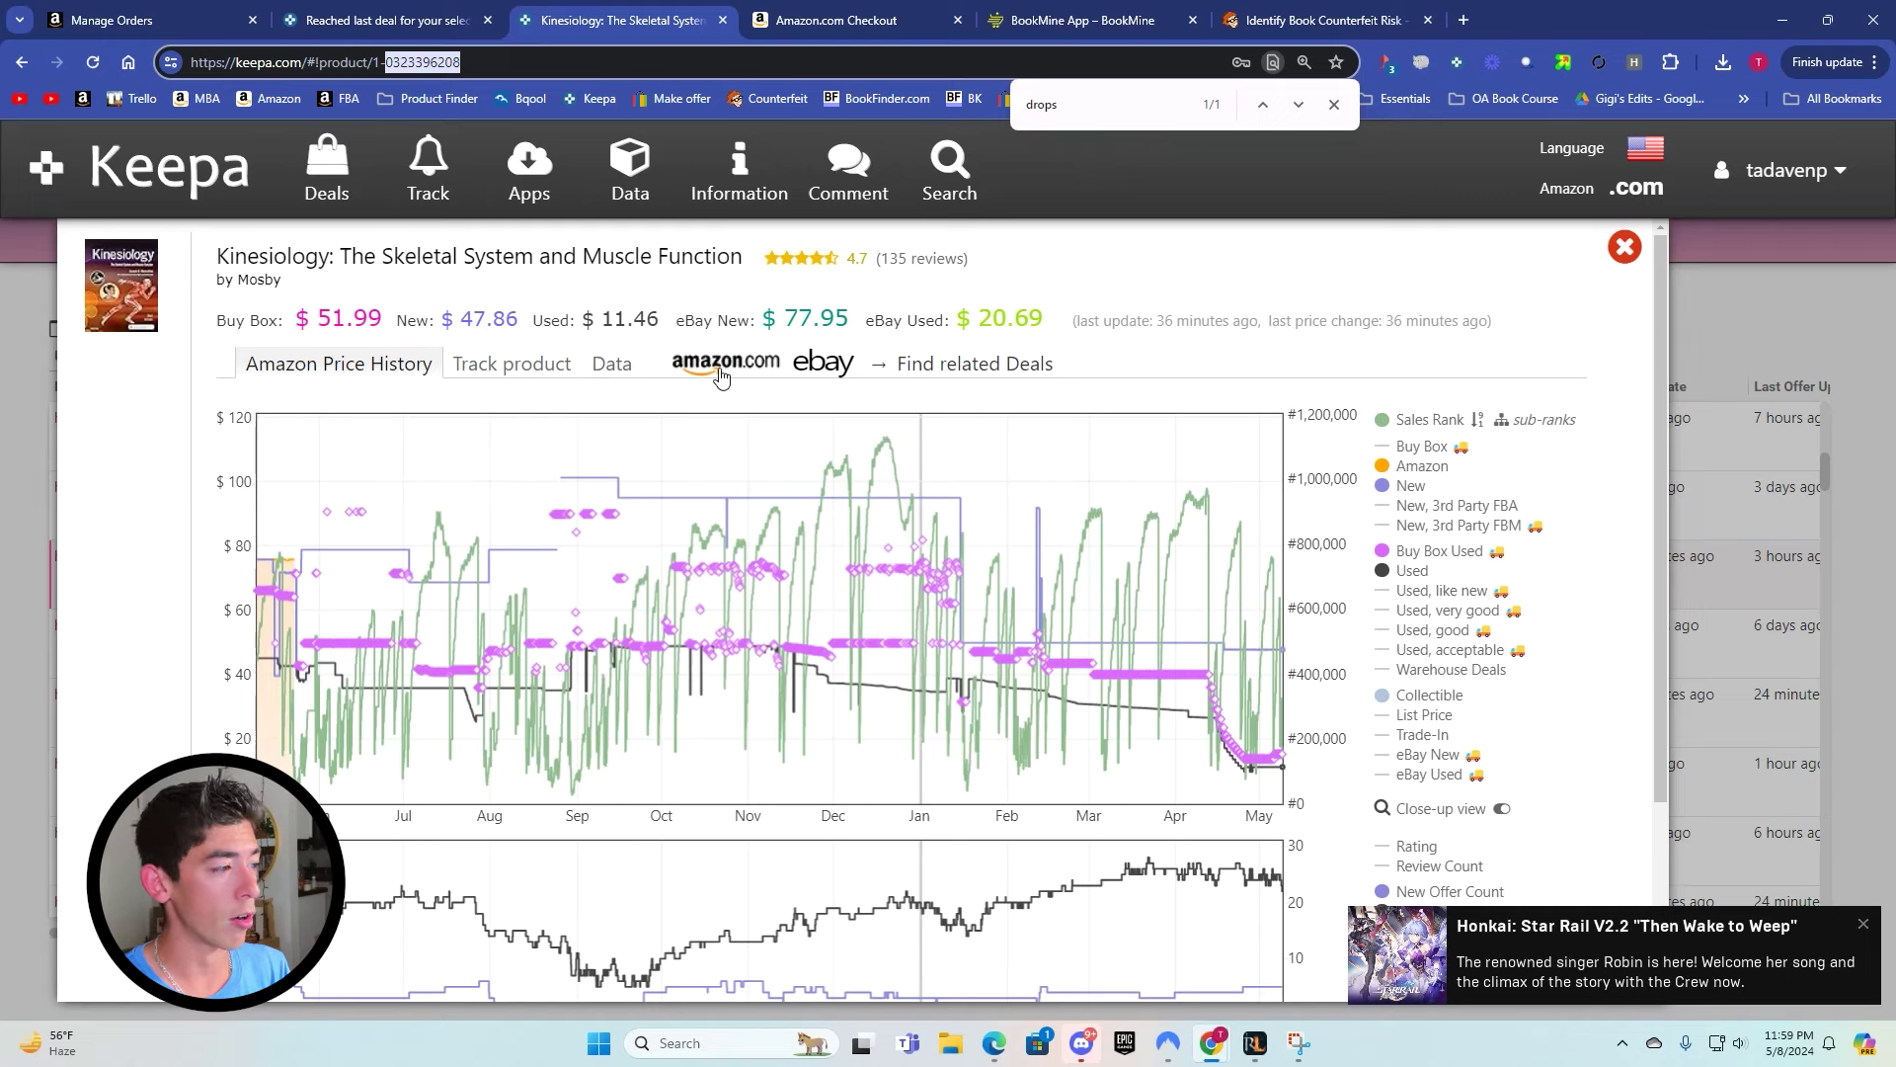
Reopen the Kinesiology book's Amazon offers from Keepa and compare who ships the cheapest used copies.
{"action": "right_click", "coordinate": [720, 375]}
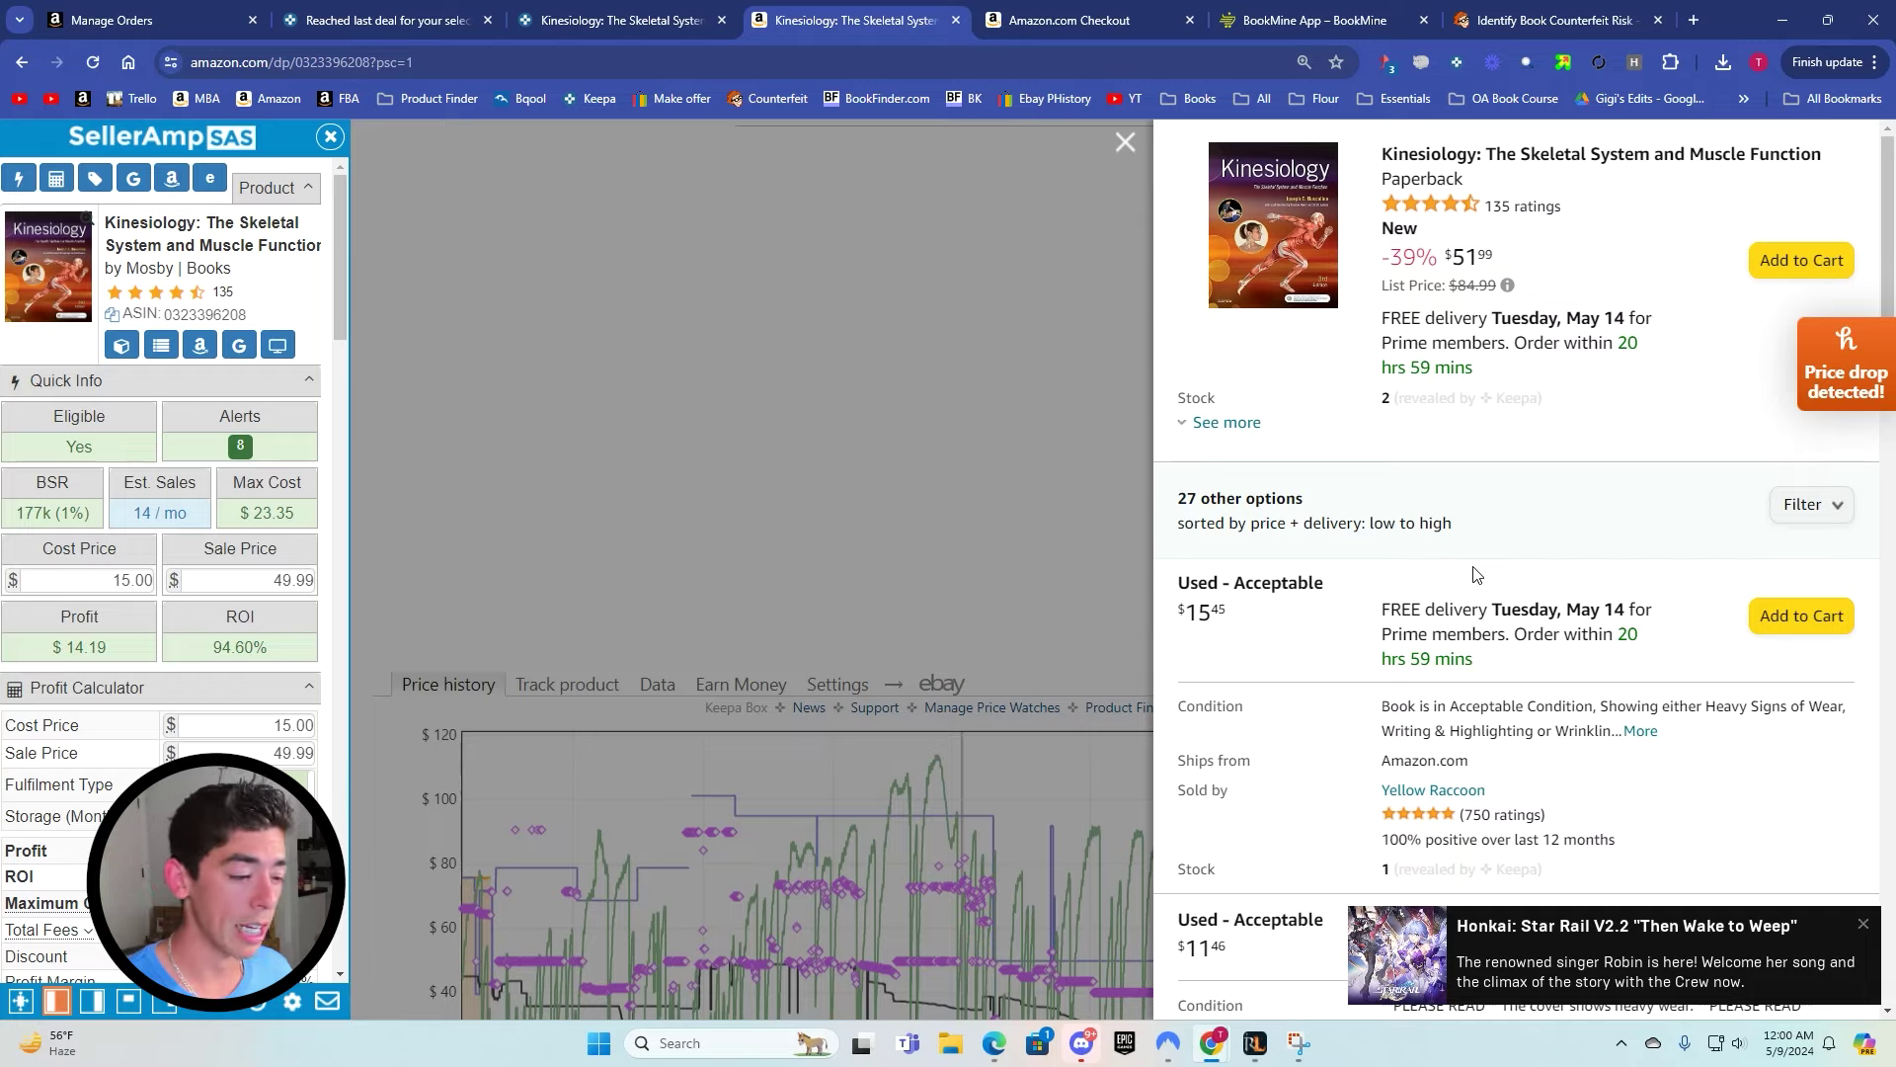
{"action": "scroll", "coordinate": [1462, 553], "scroll_direction": "down", "scroll_amount": 10}
{"action": "scroll", "coordinate": [1271, 519], "scroll_direction": "up", "scroll_amount": 1}
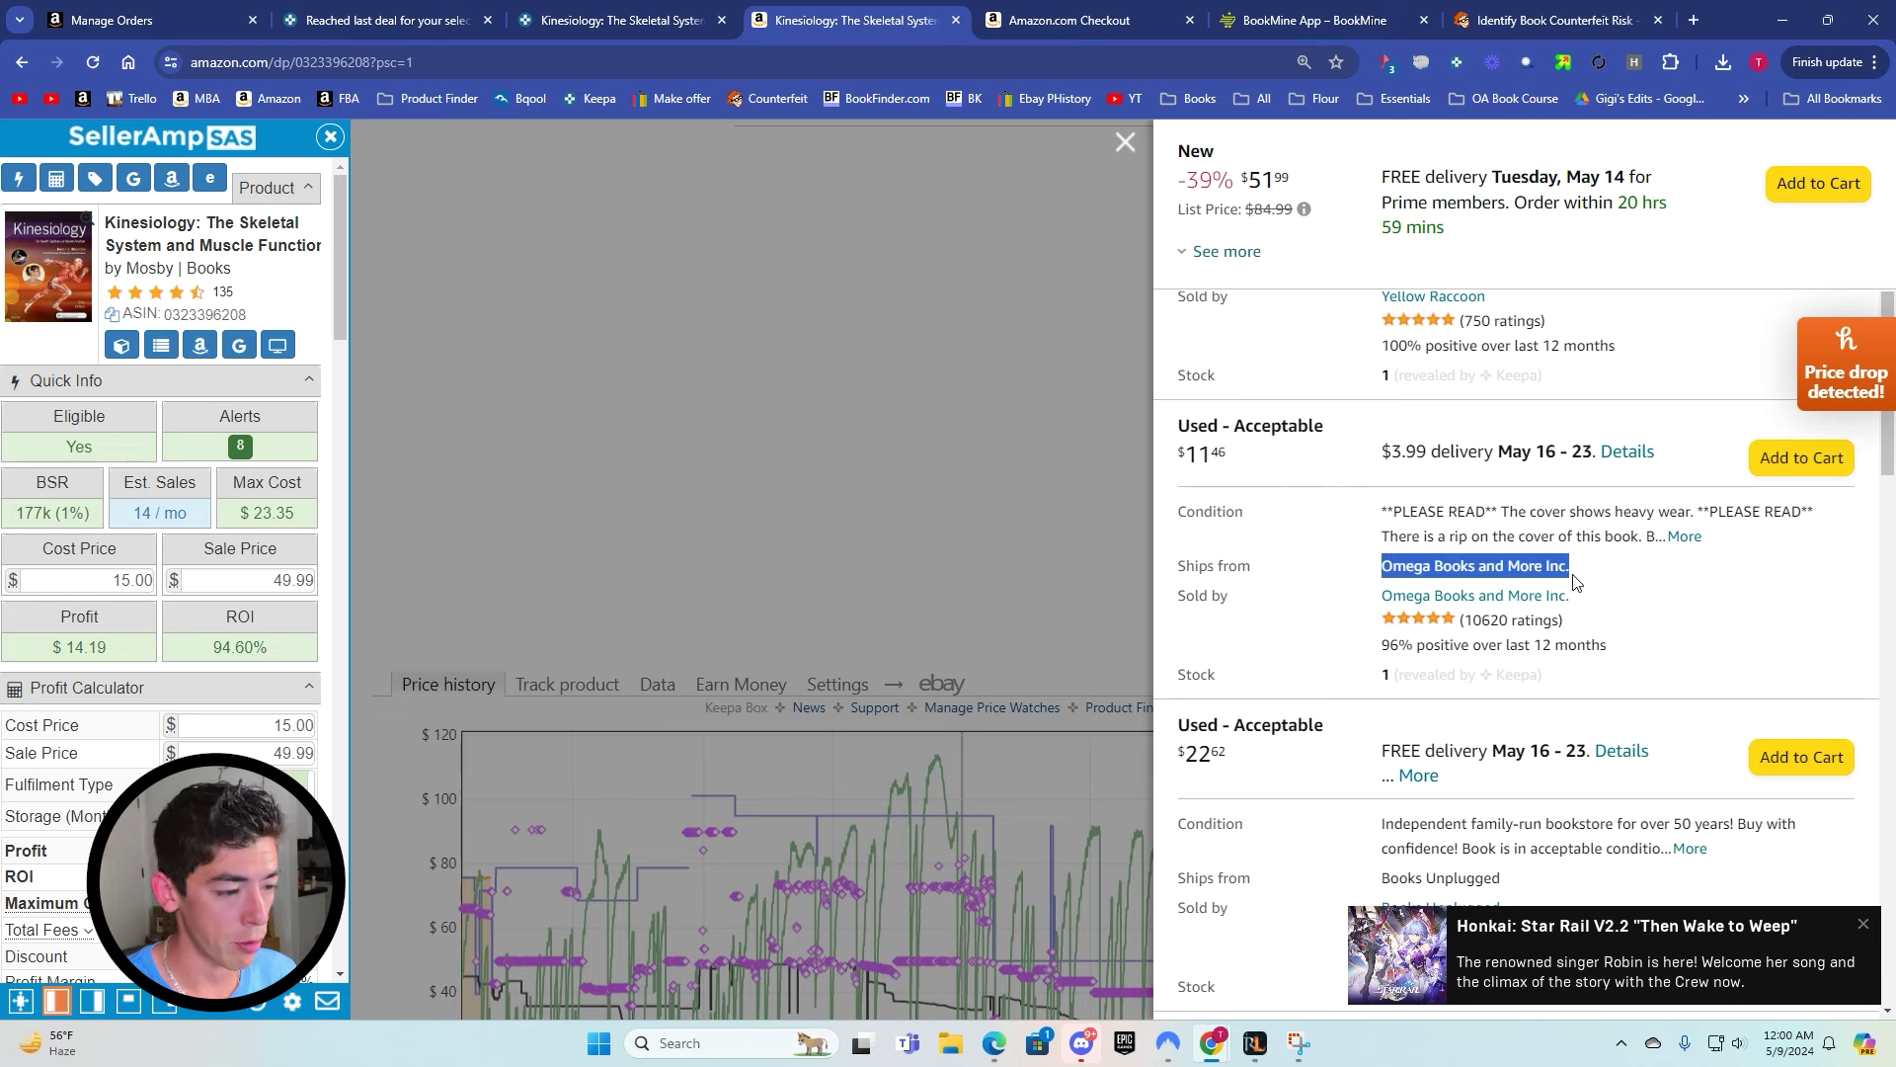
{"action": "scroll", "coordinate": [1536, 523], "scroll_direction": "up", "scroll_amount": 2}
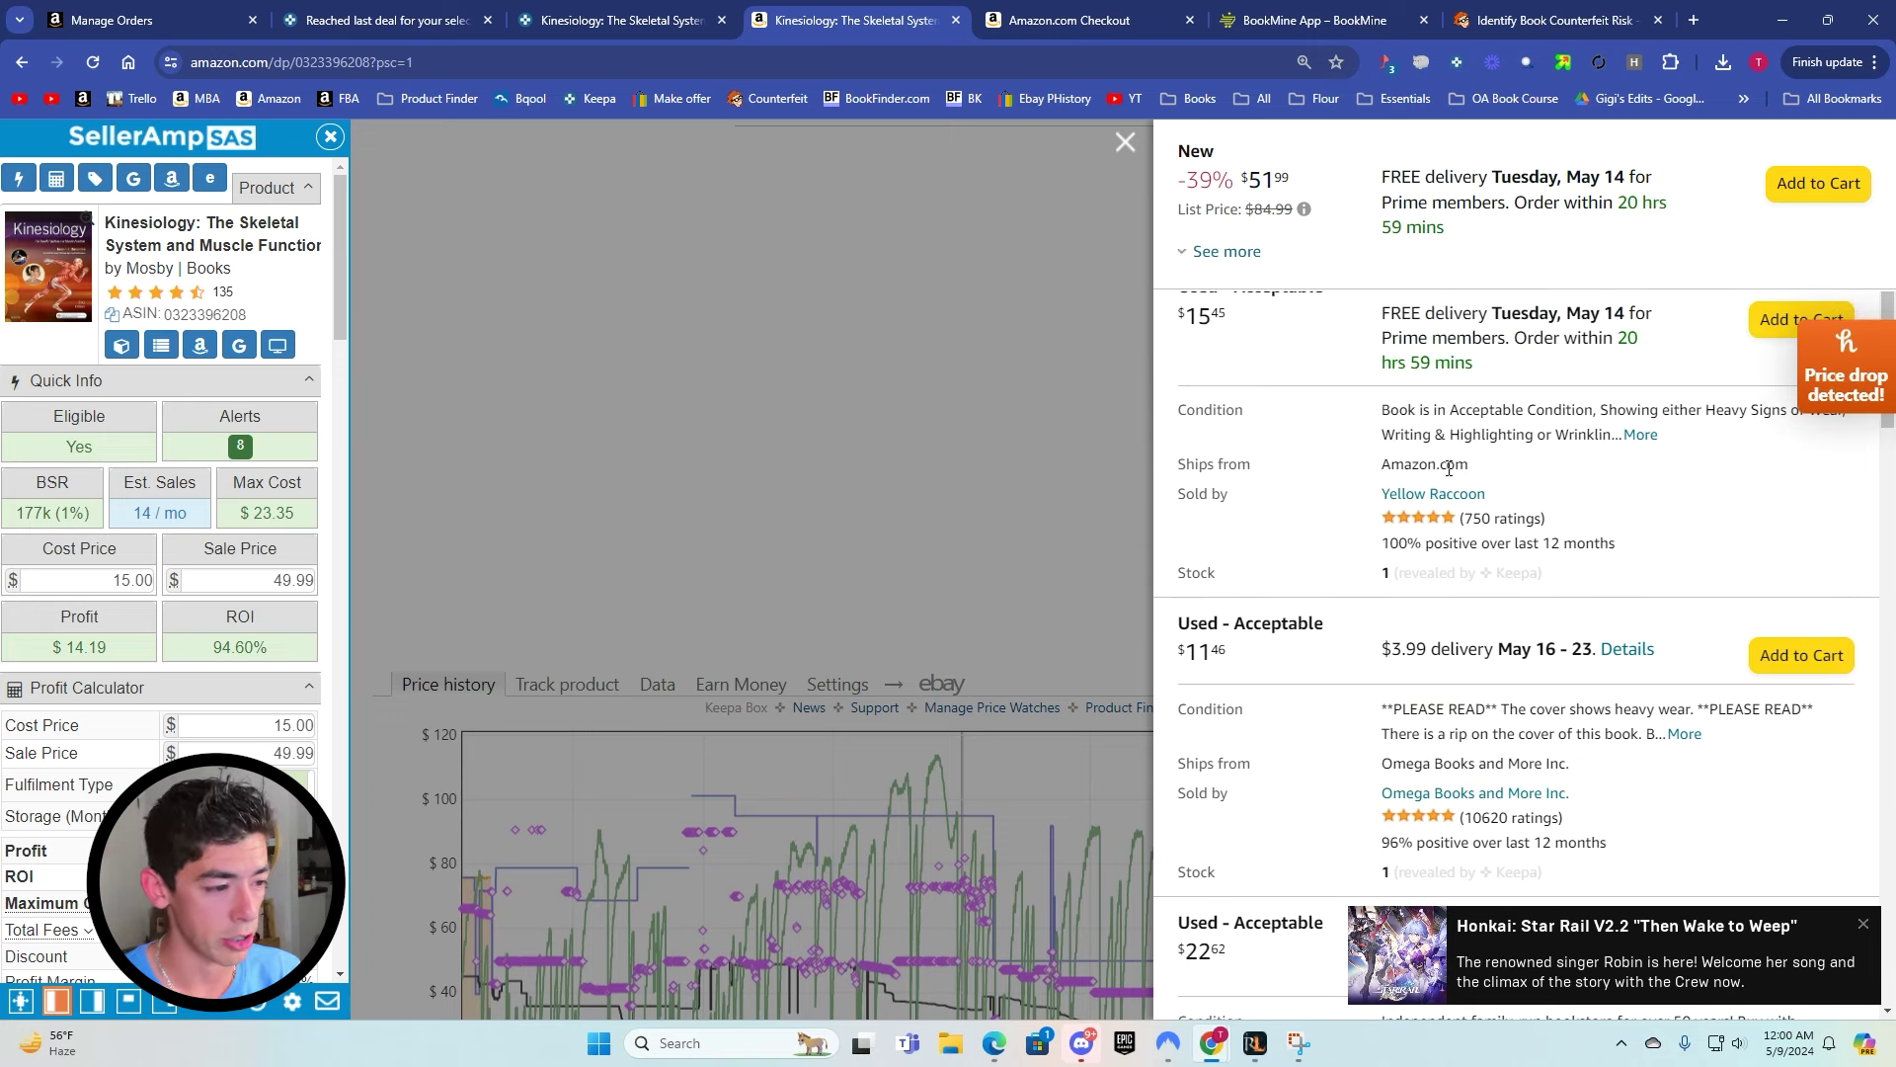
{"action": "scroll", "coordinate": [1506, 480], "scroll_direction": "up", "scroll_amount": 3}
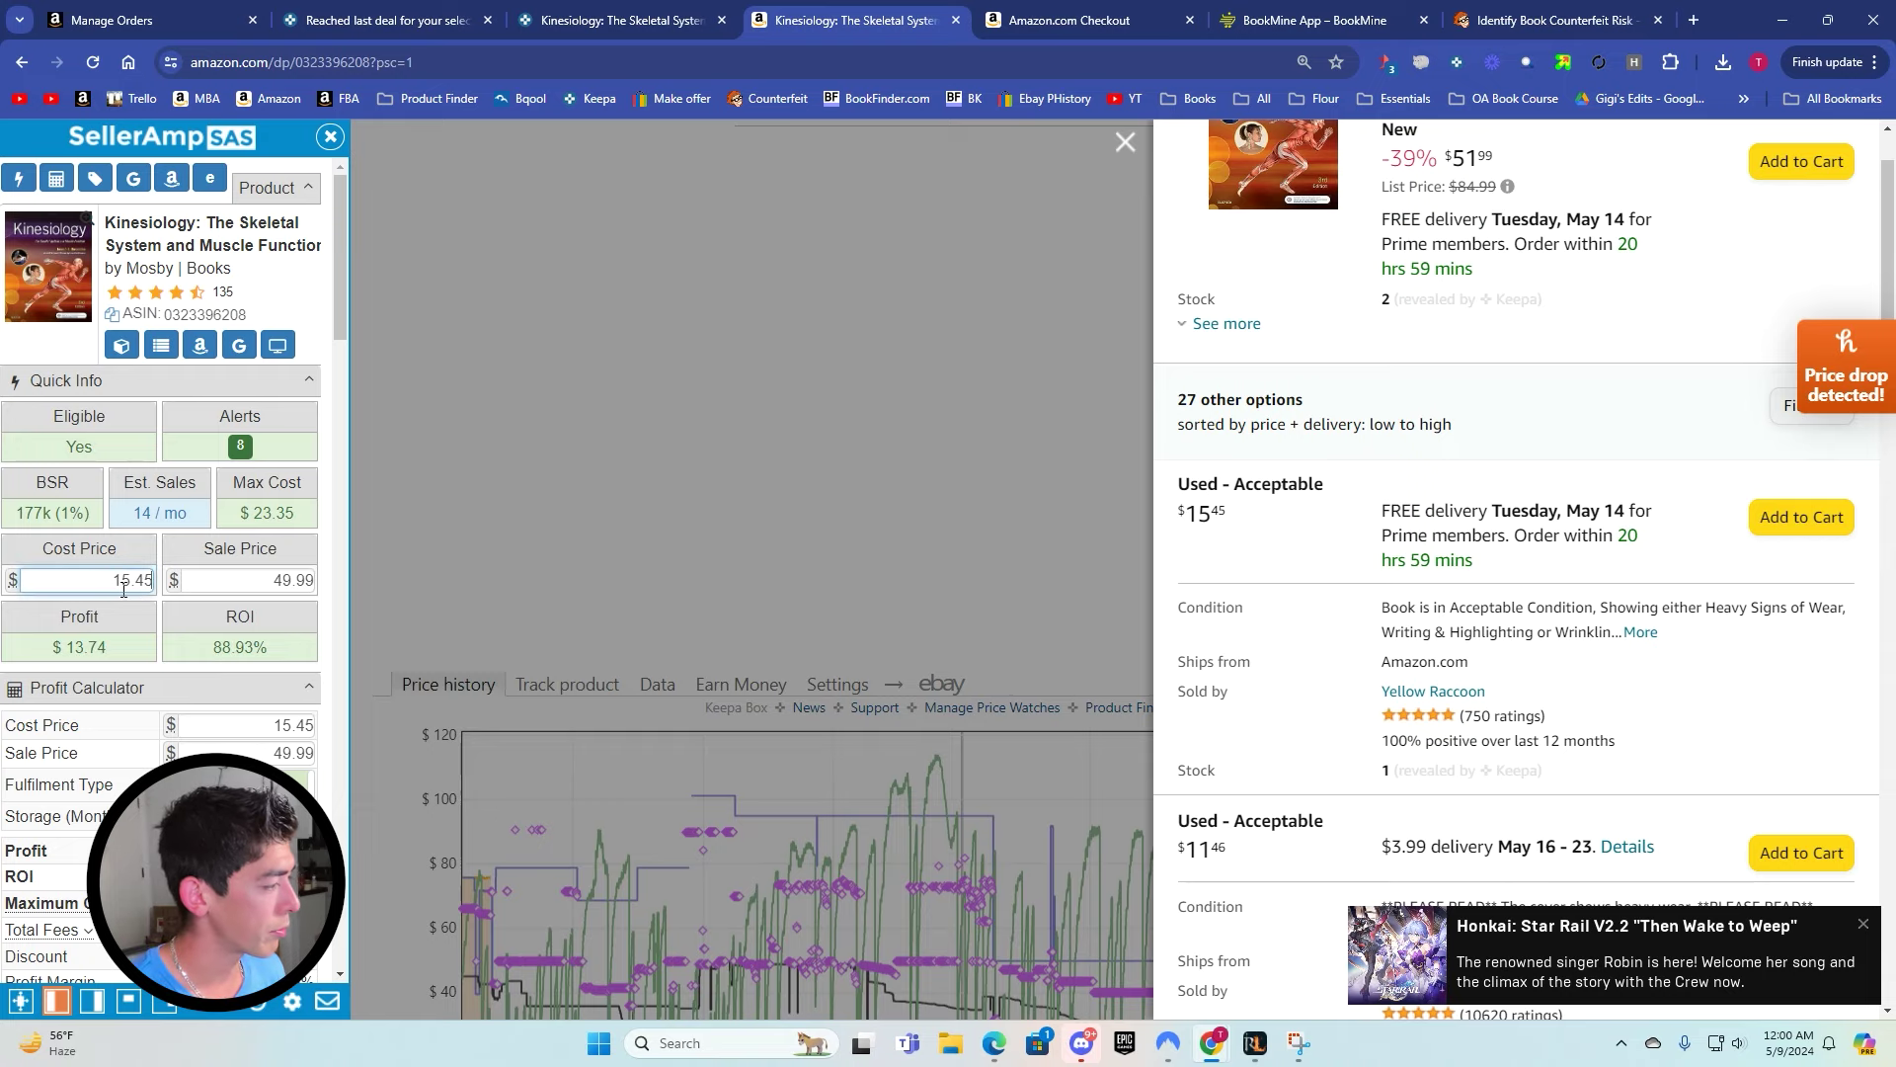
Estimate the Kinesiology book's profit in SellerAmp at sale prices of 45.00 and 55, with a cost price of 15.45.
{"action": "left_click", "coordinate": [980, 508]}
{"action": "scroll", "coordinate": [980, 508], "scroll_direction": "down", "scroll_amount": 5}
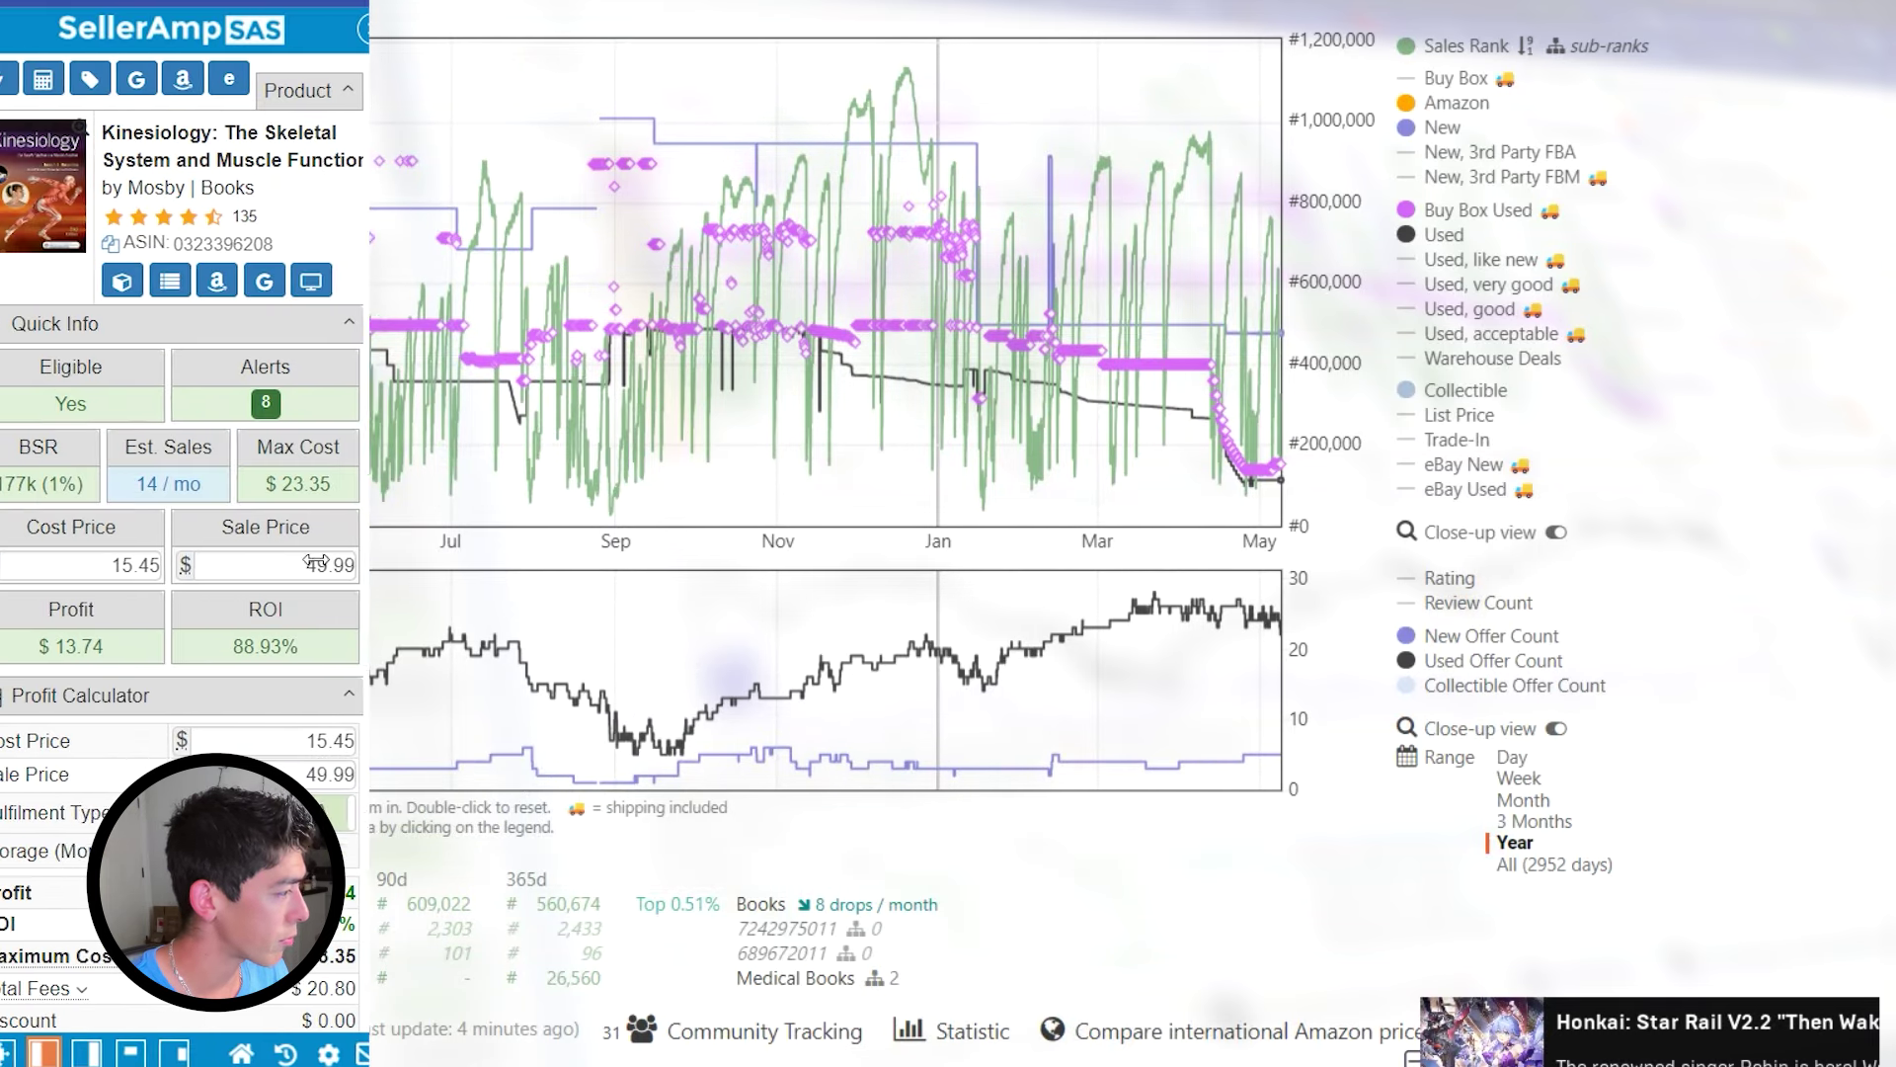
{"action": "left_click", "coordinate": [306, 566]}
{"action": "type", "text": "45"}
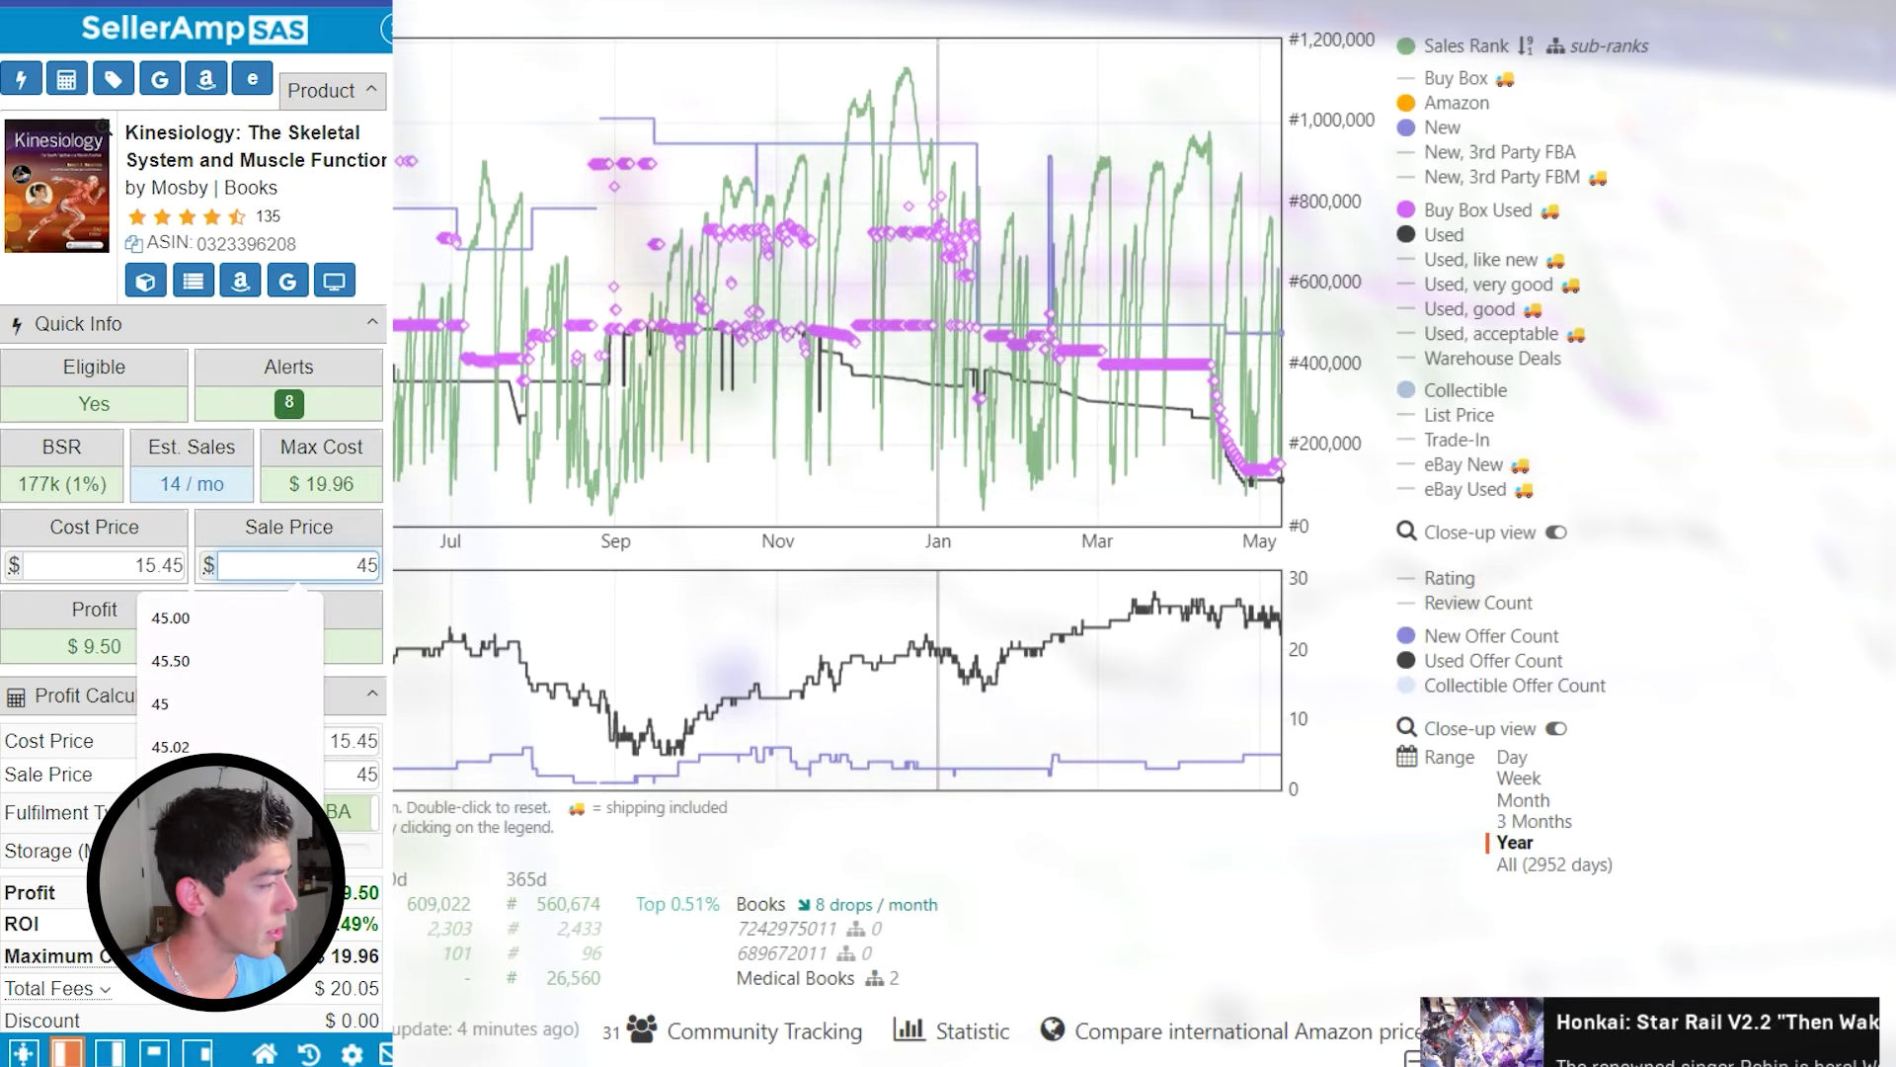
{"action": "left_click", "coordinate": [164, 624]}
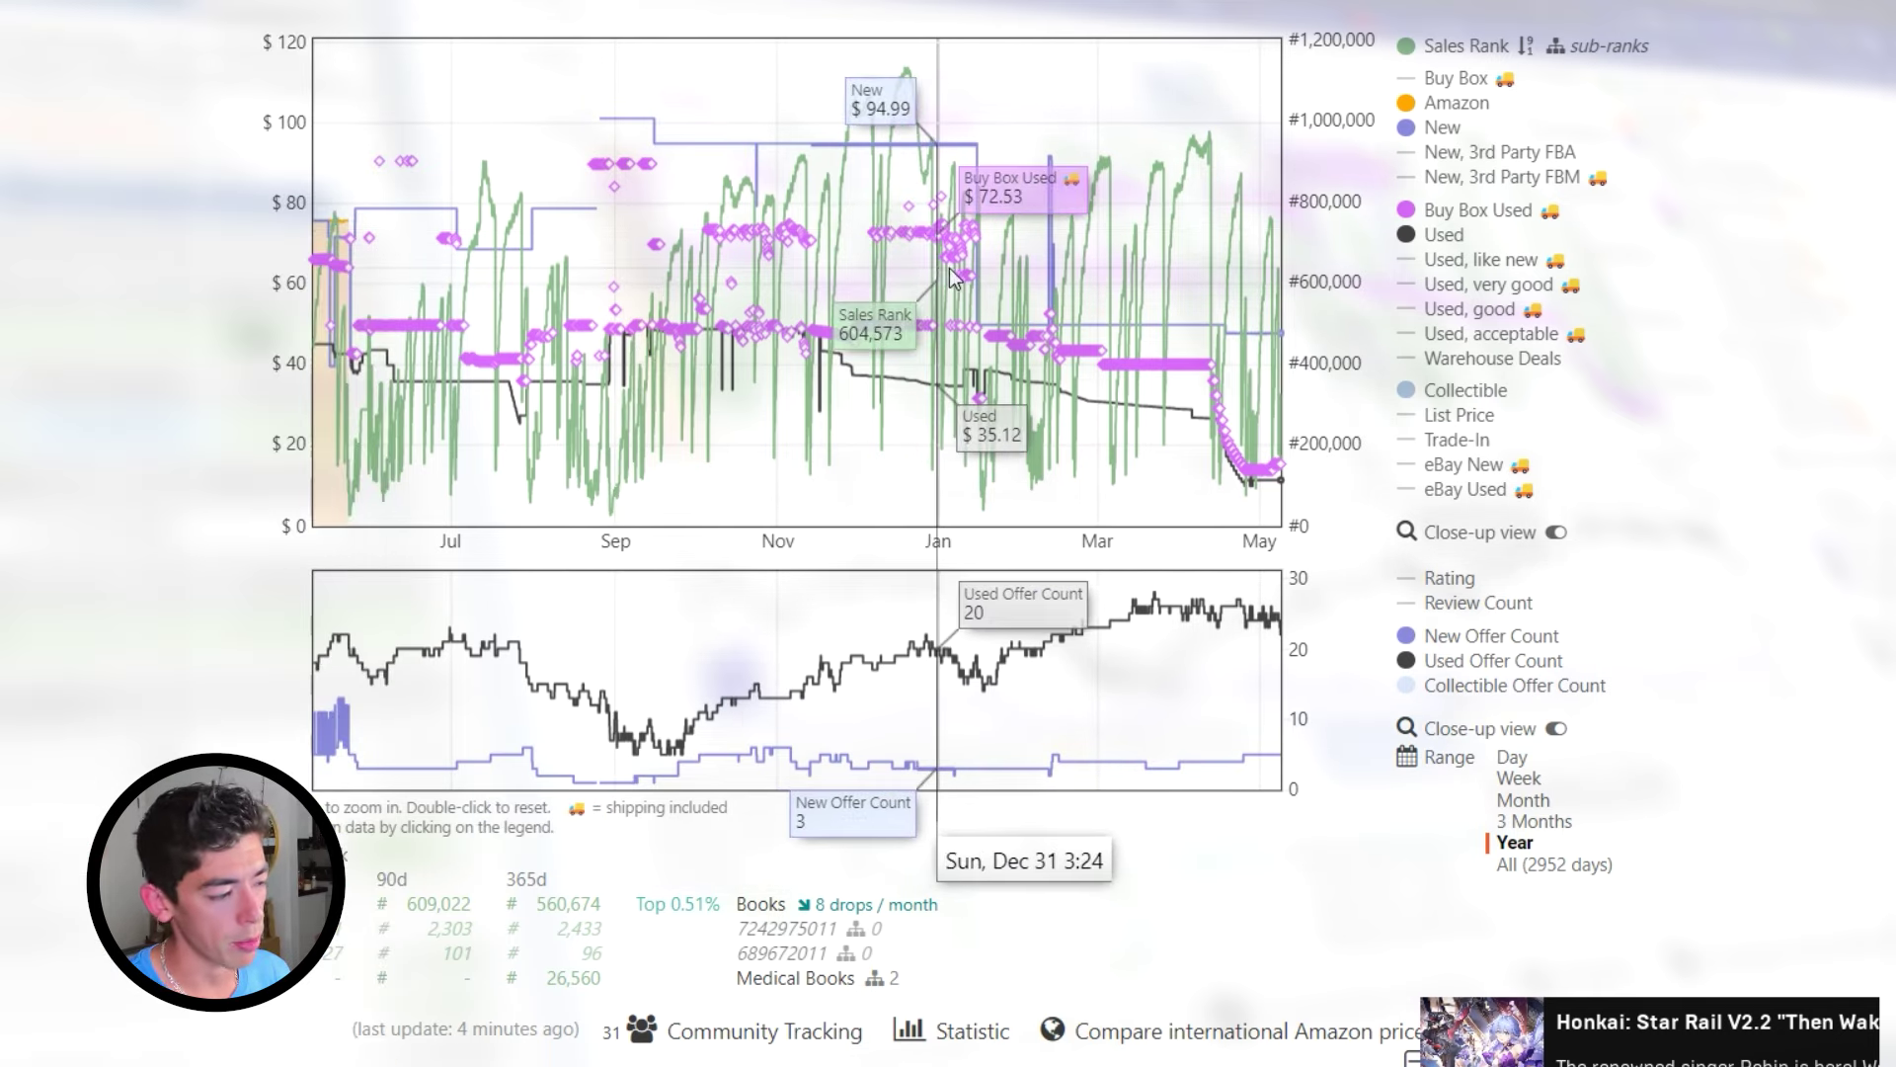
{"action": "mouse_move", "coordinate": [178, 628]}
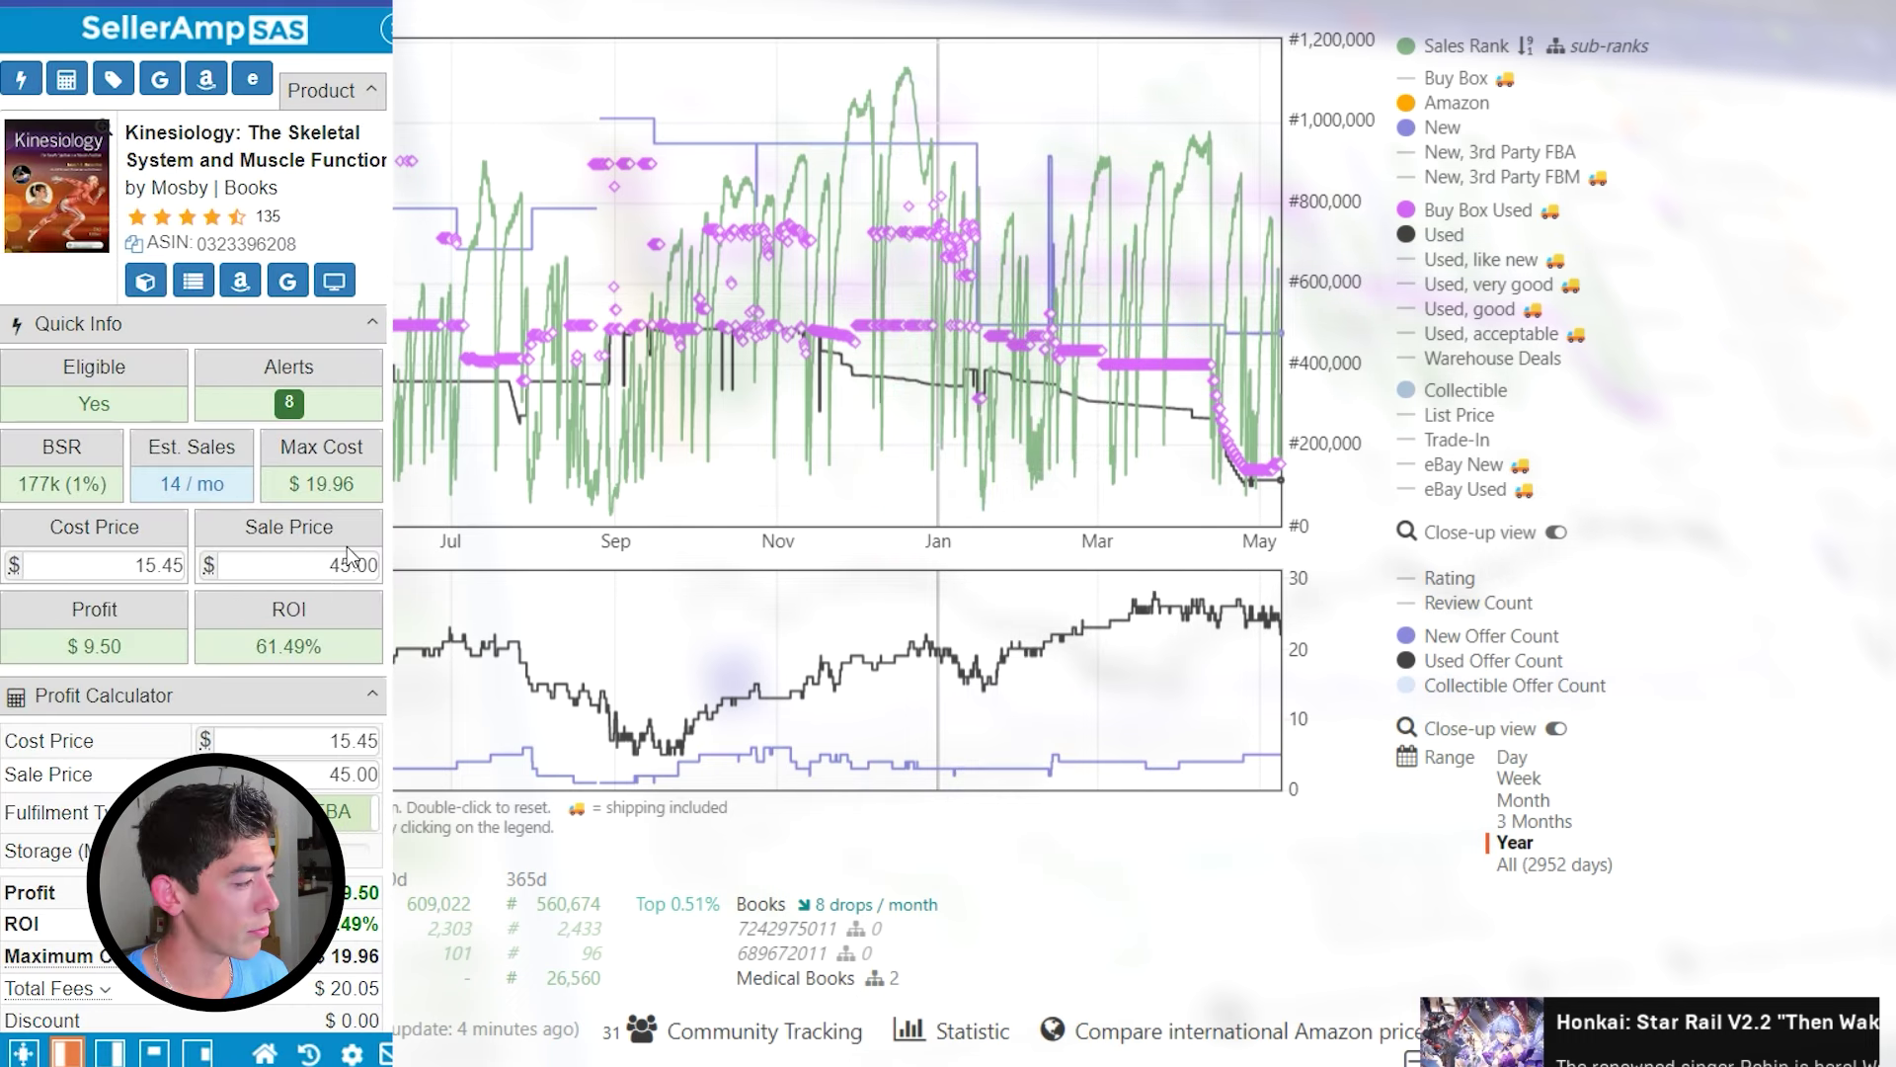
{"action": "double_click", "coordinate": [349, 553]}
{"action": "type", "text": "55"}
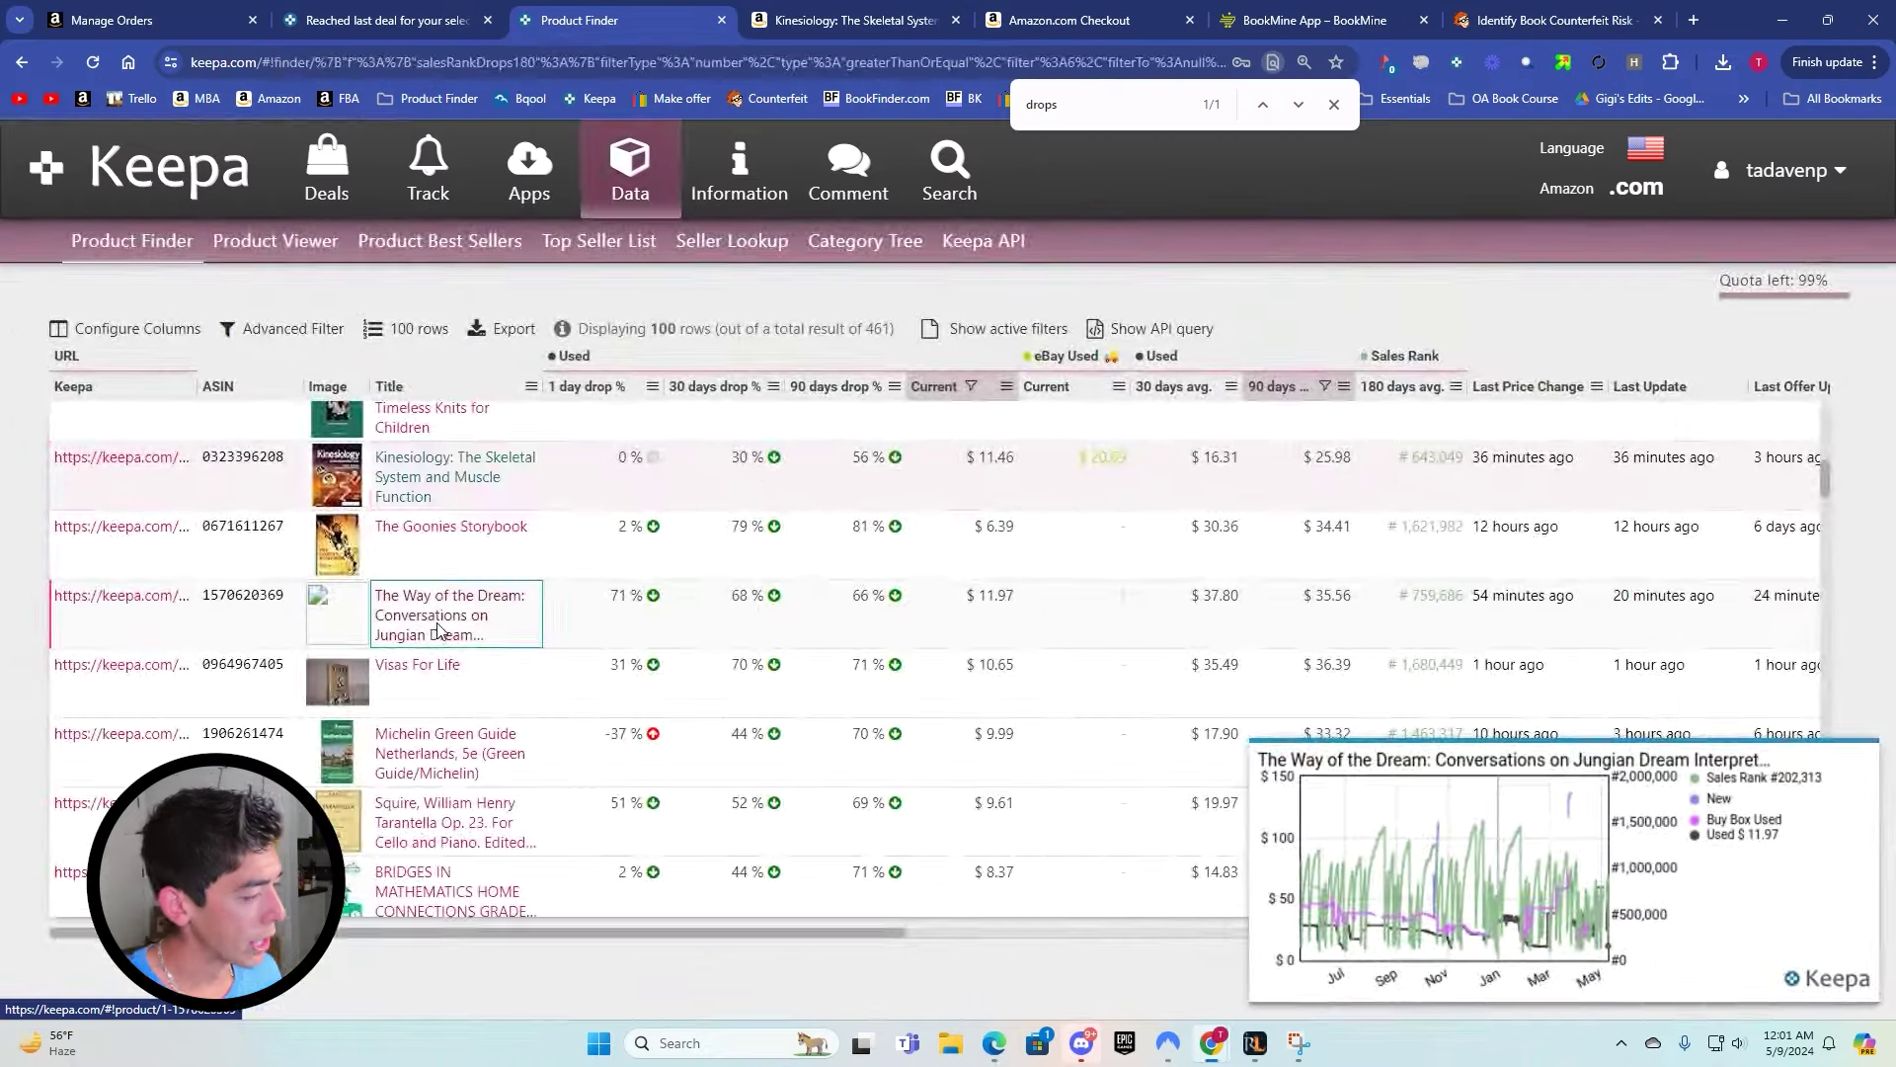
Open The Way of the Dream from the Product Finder results and inspect the latest days of its price history in close-up.
{"action": "left_click", "coordinate": [441, 512]}
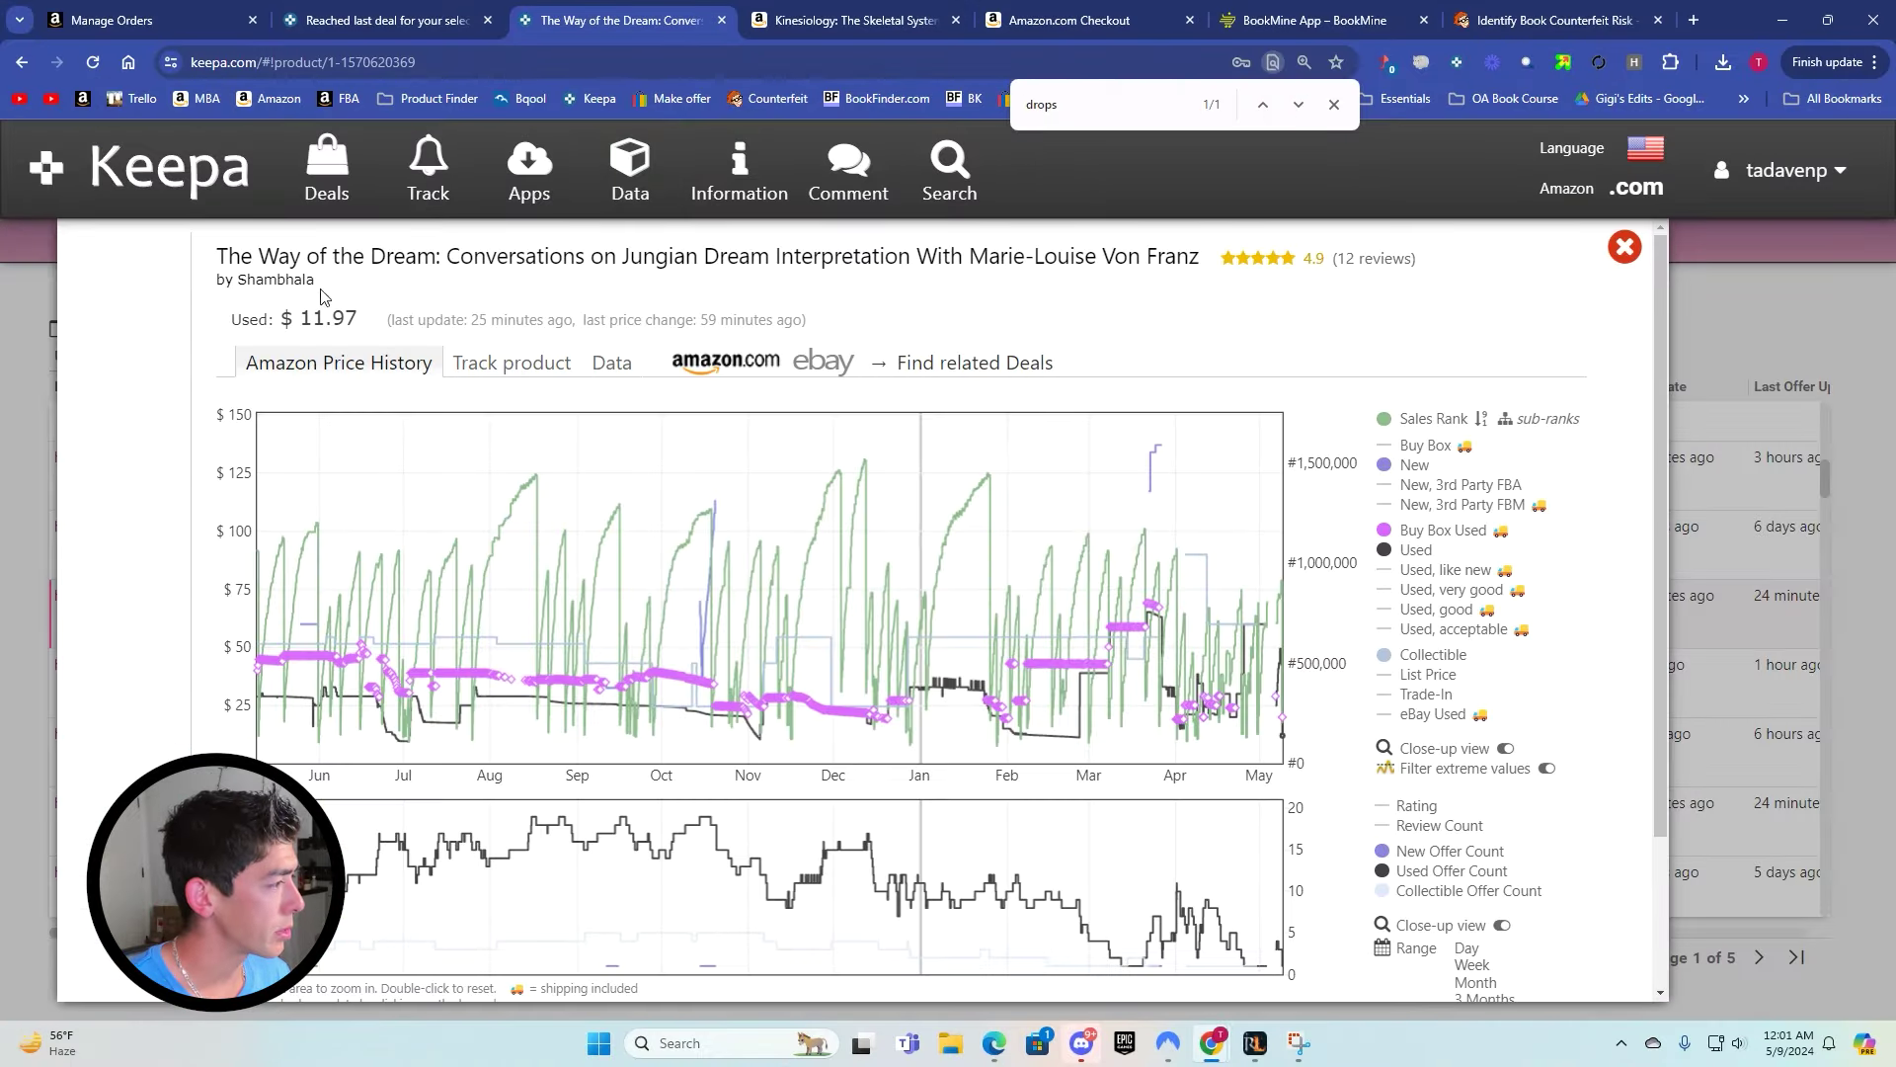
{"action": "scroll", "coordinate": [988, 849], "scroll_direction": "down", "scroll_amount": 1}
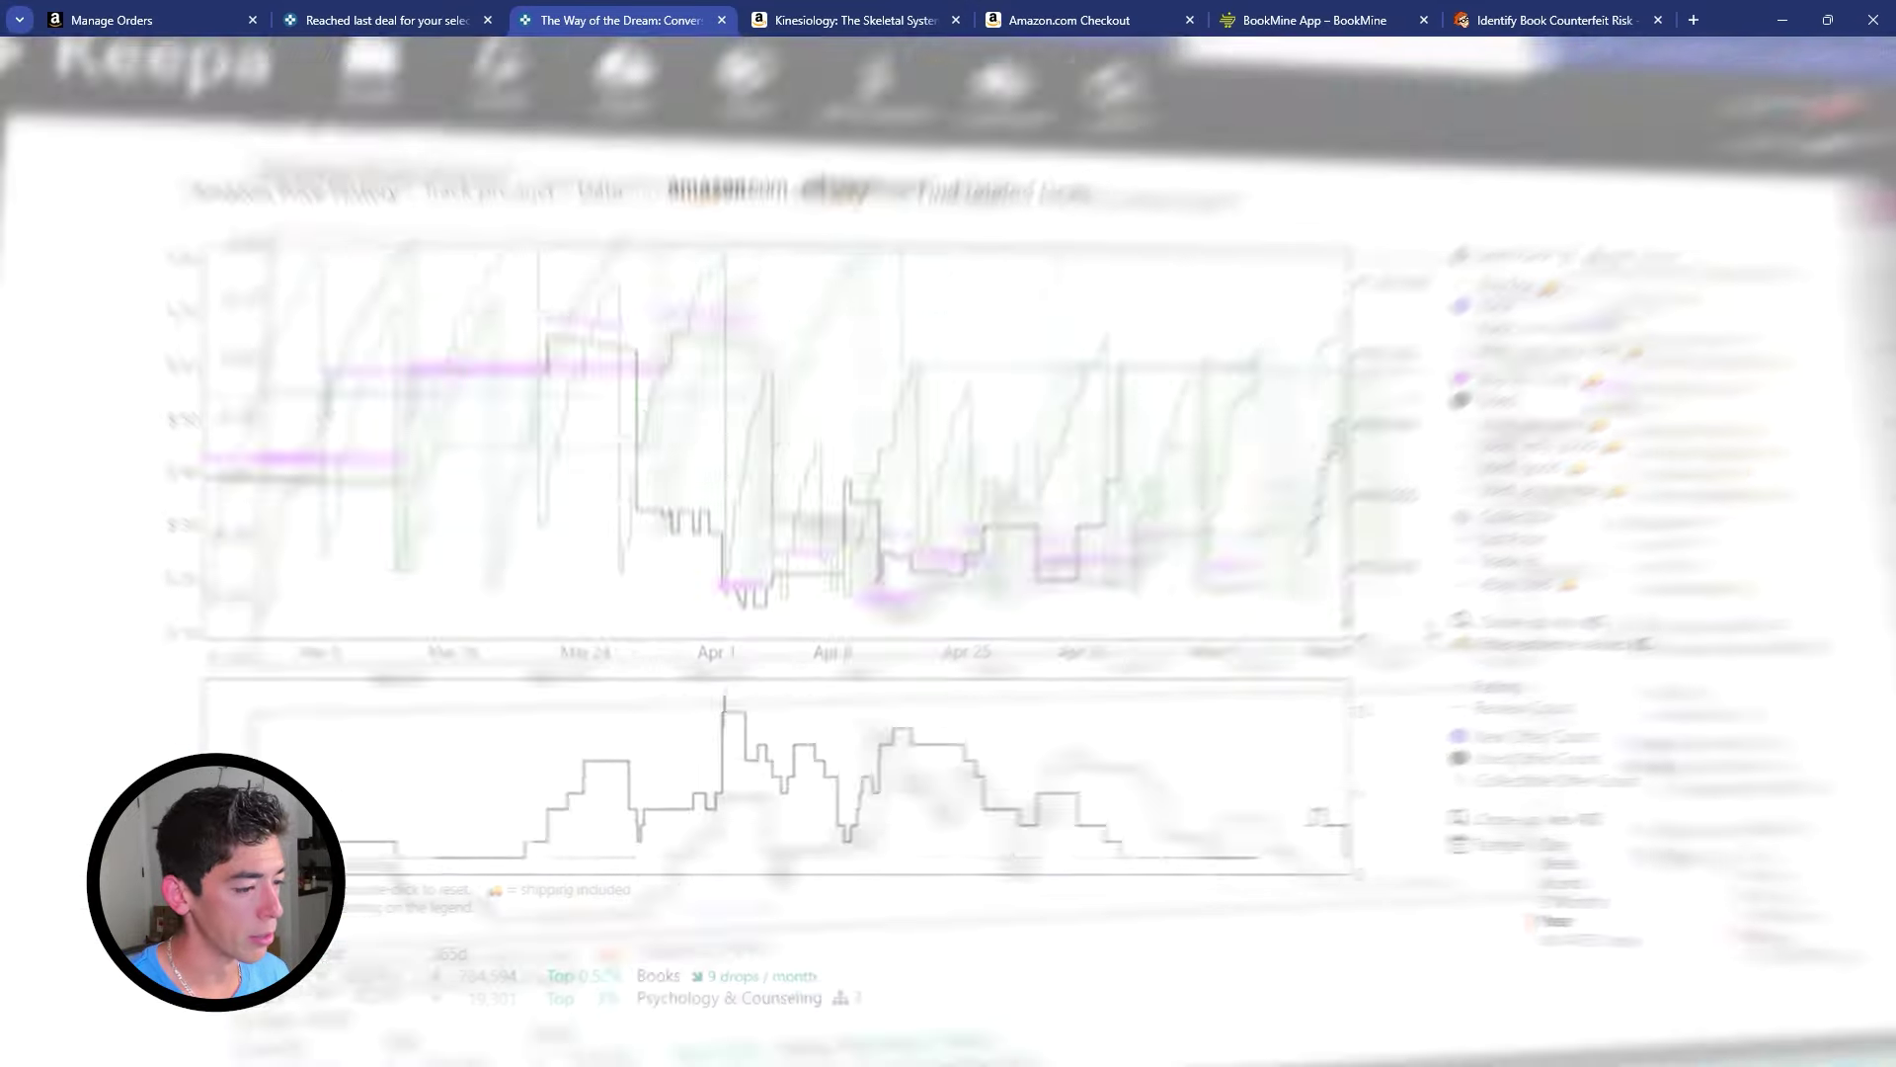
{"action": "left_click_drag", "start_coordinate": [1313, 553], "coordinate": [1497, 563]}
{"action": "double_click", "coordinate": [1247, 513]}
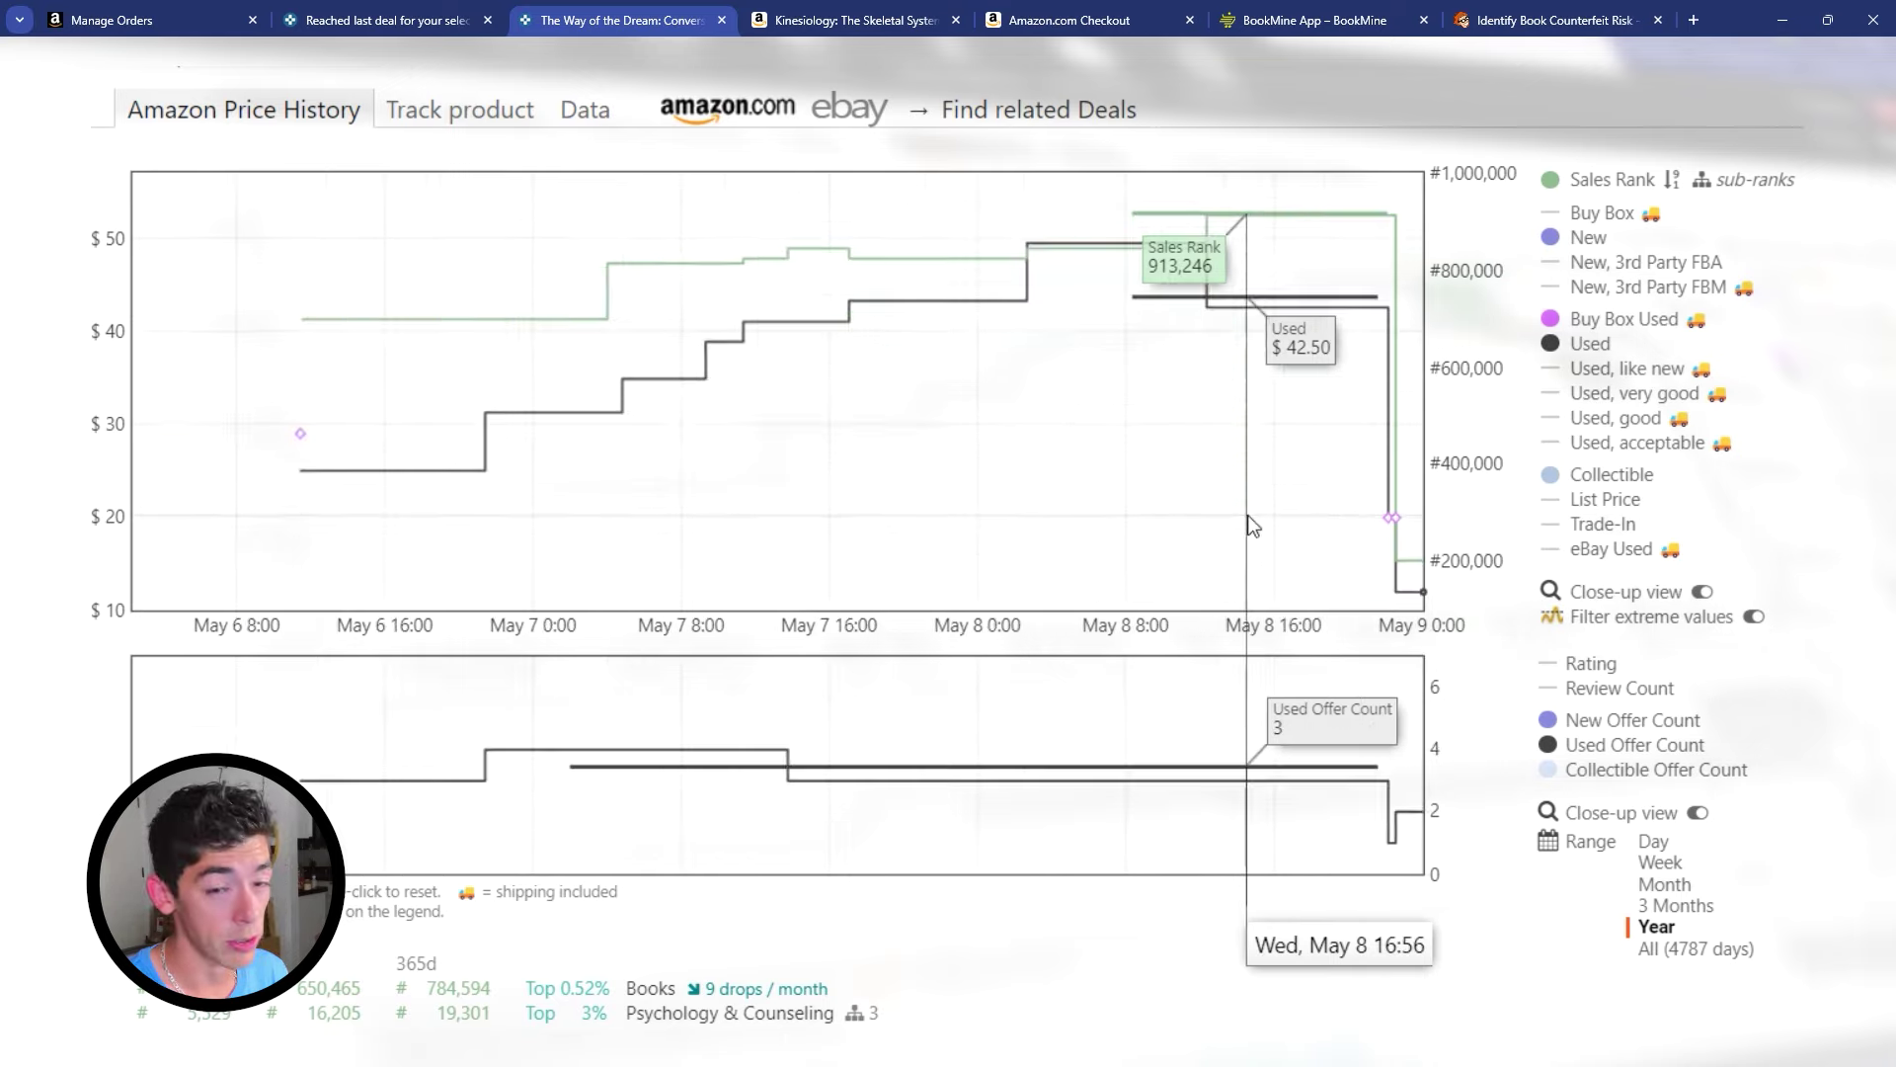
Inspect The Way of the Dream's price history in close-up for recent days and for late March to May, returning to the year view.
{"action": "left_click_drag", "start_coordinate": [1333, 445], "coordinate": [1427, 444]}
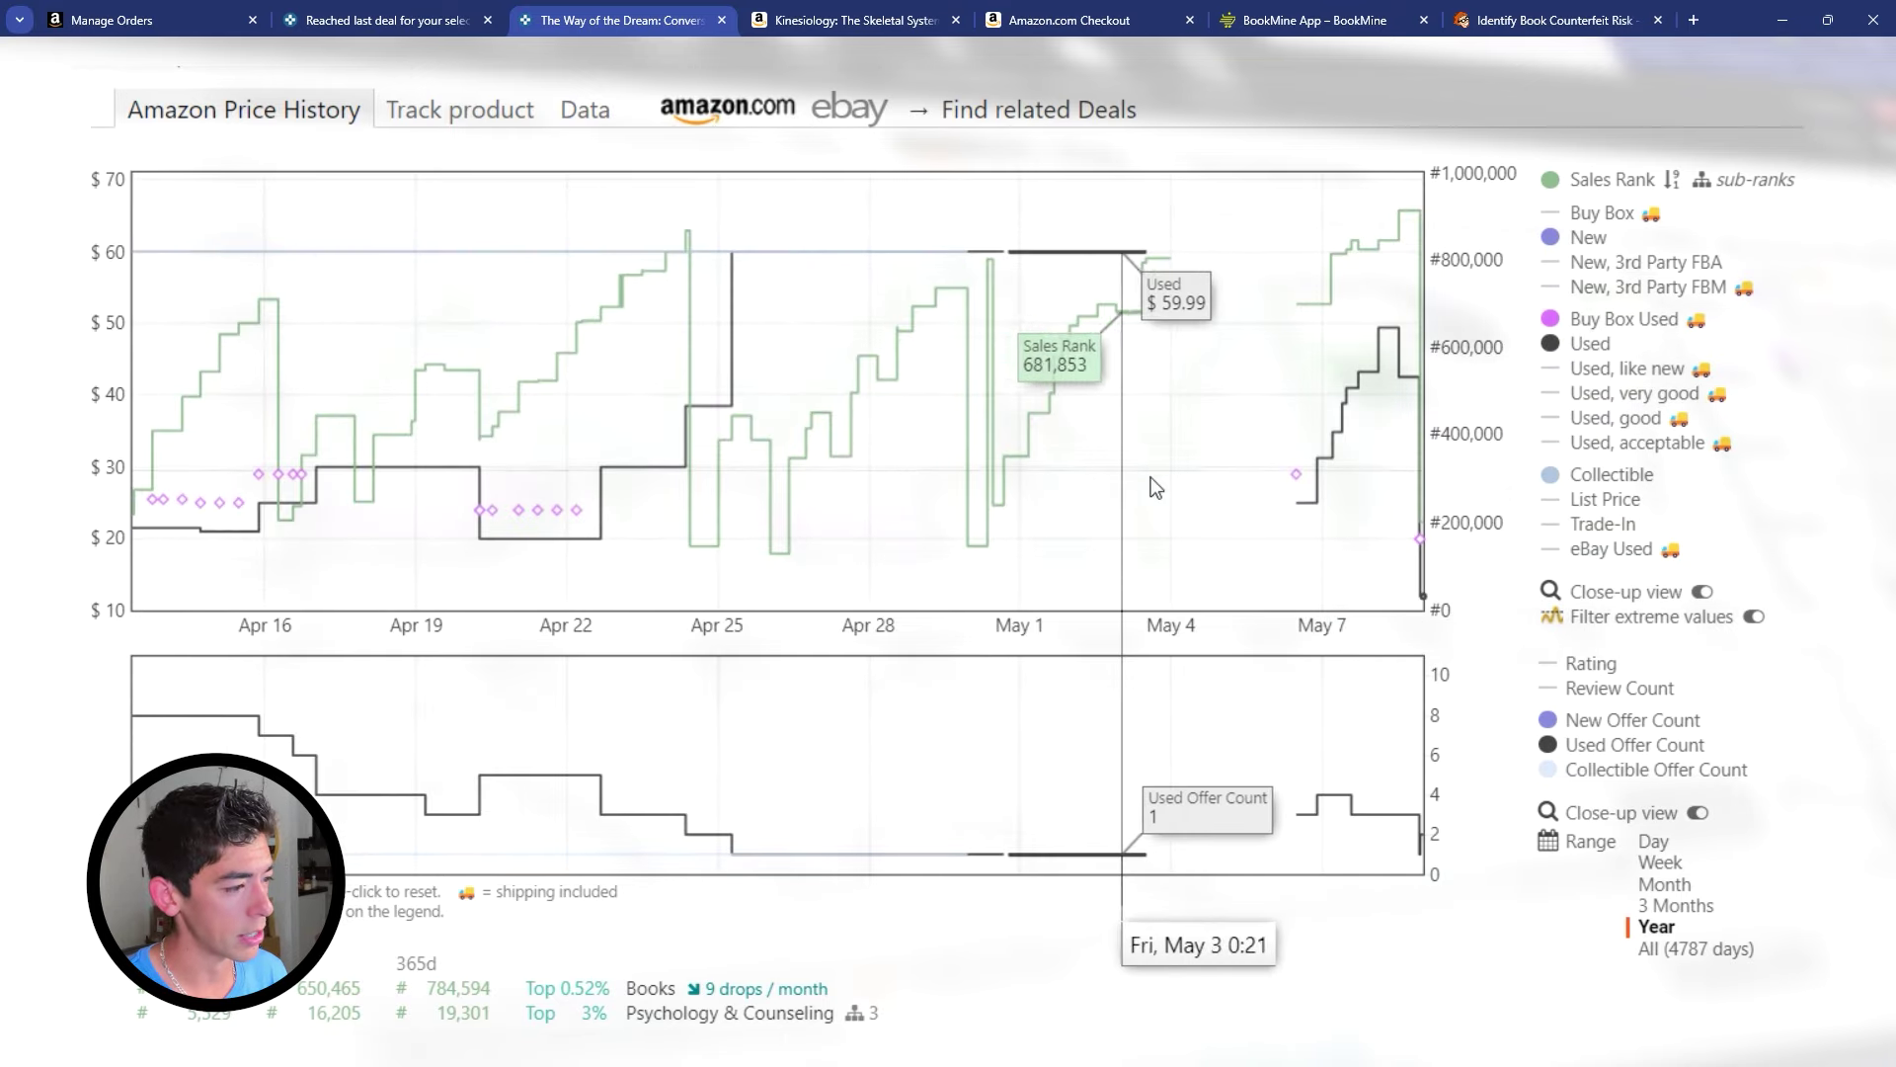
{"action": "double_click", "coordinate": [687, 508]}
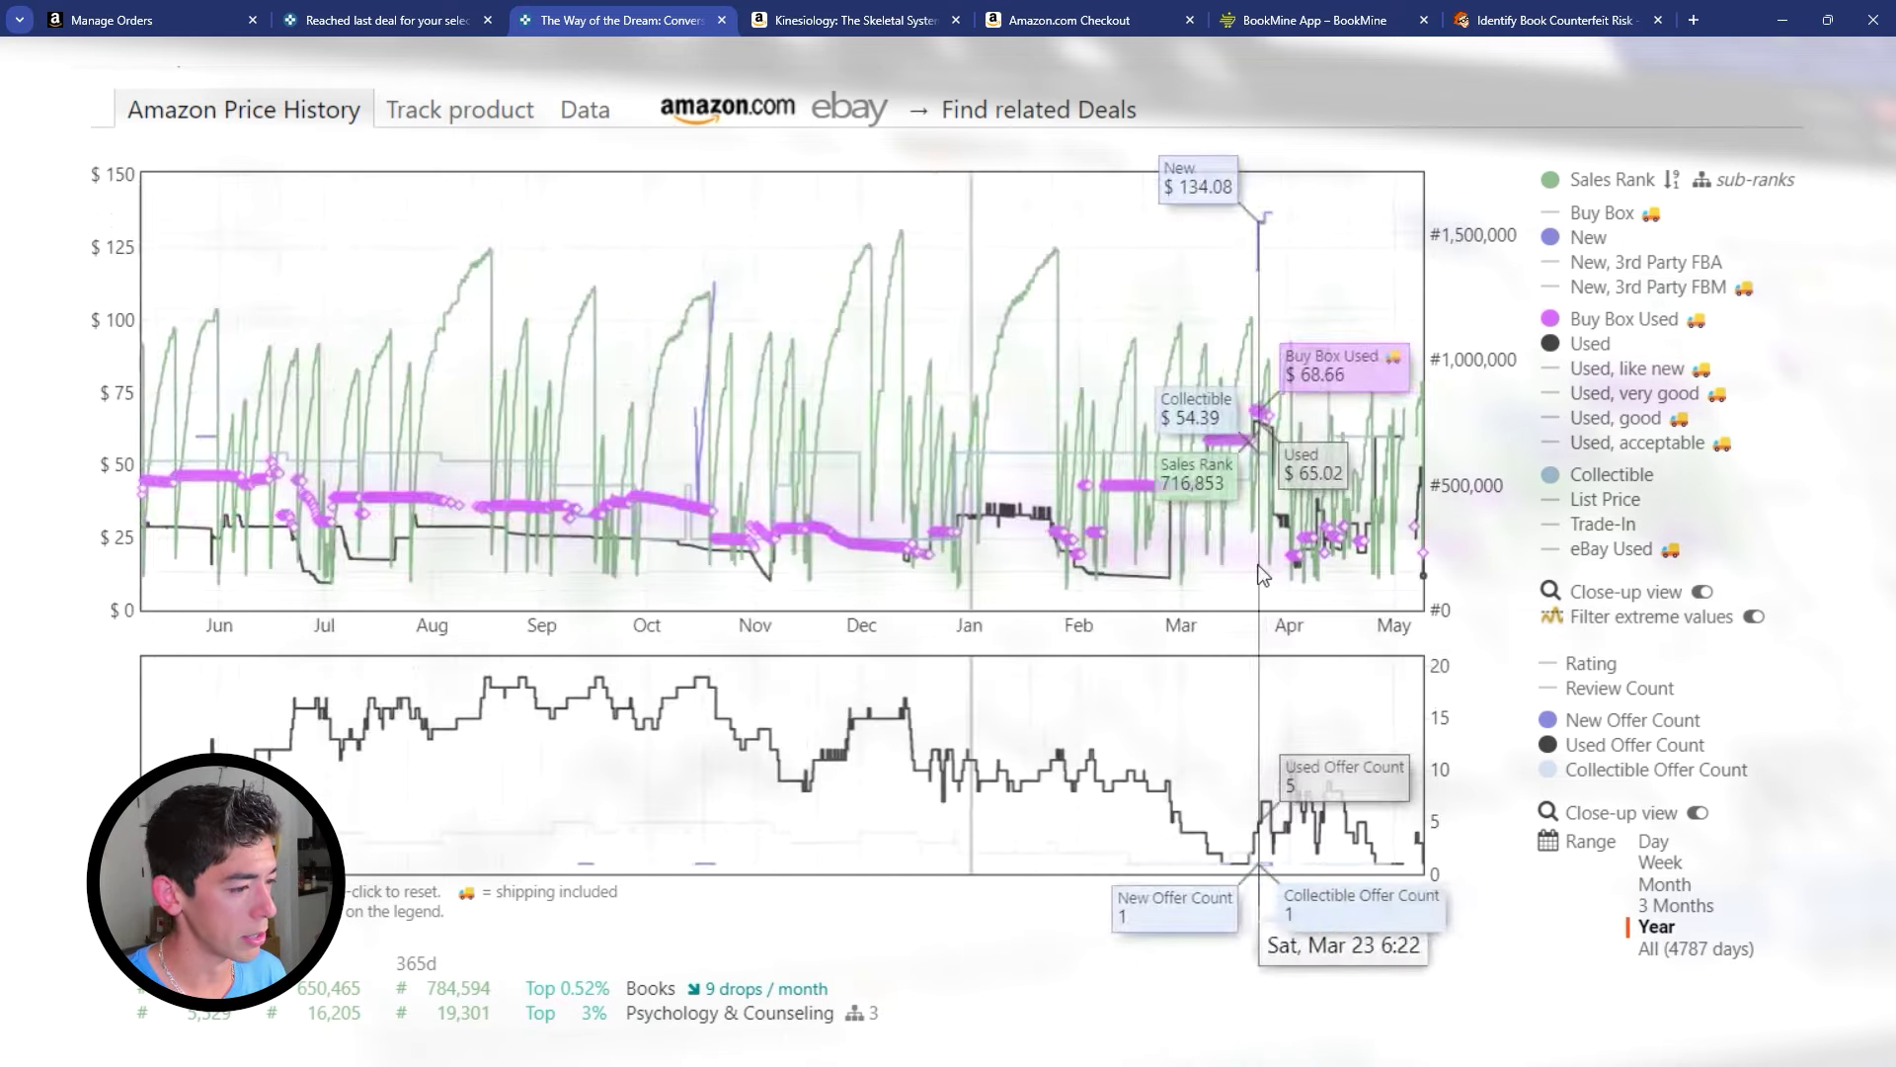
{"action": "left_click_drag", "start_coordinate": [1262, 583], "coordinate": [1418, 618]}
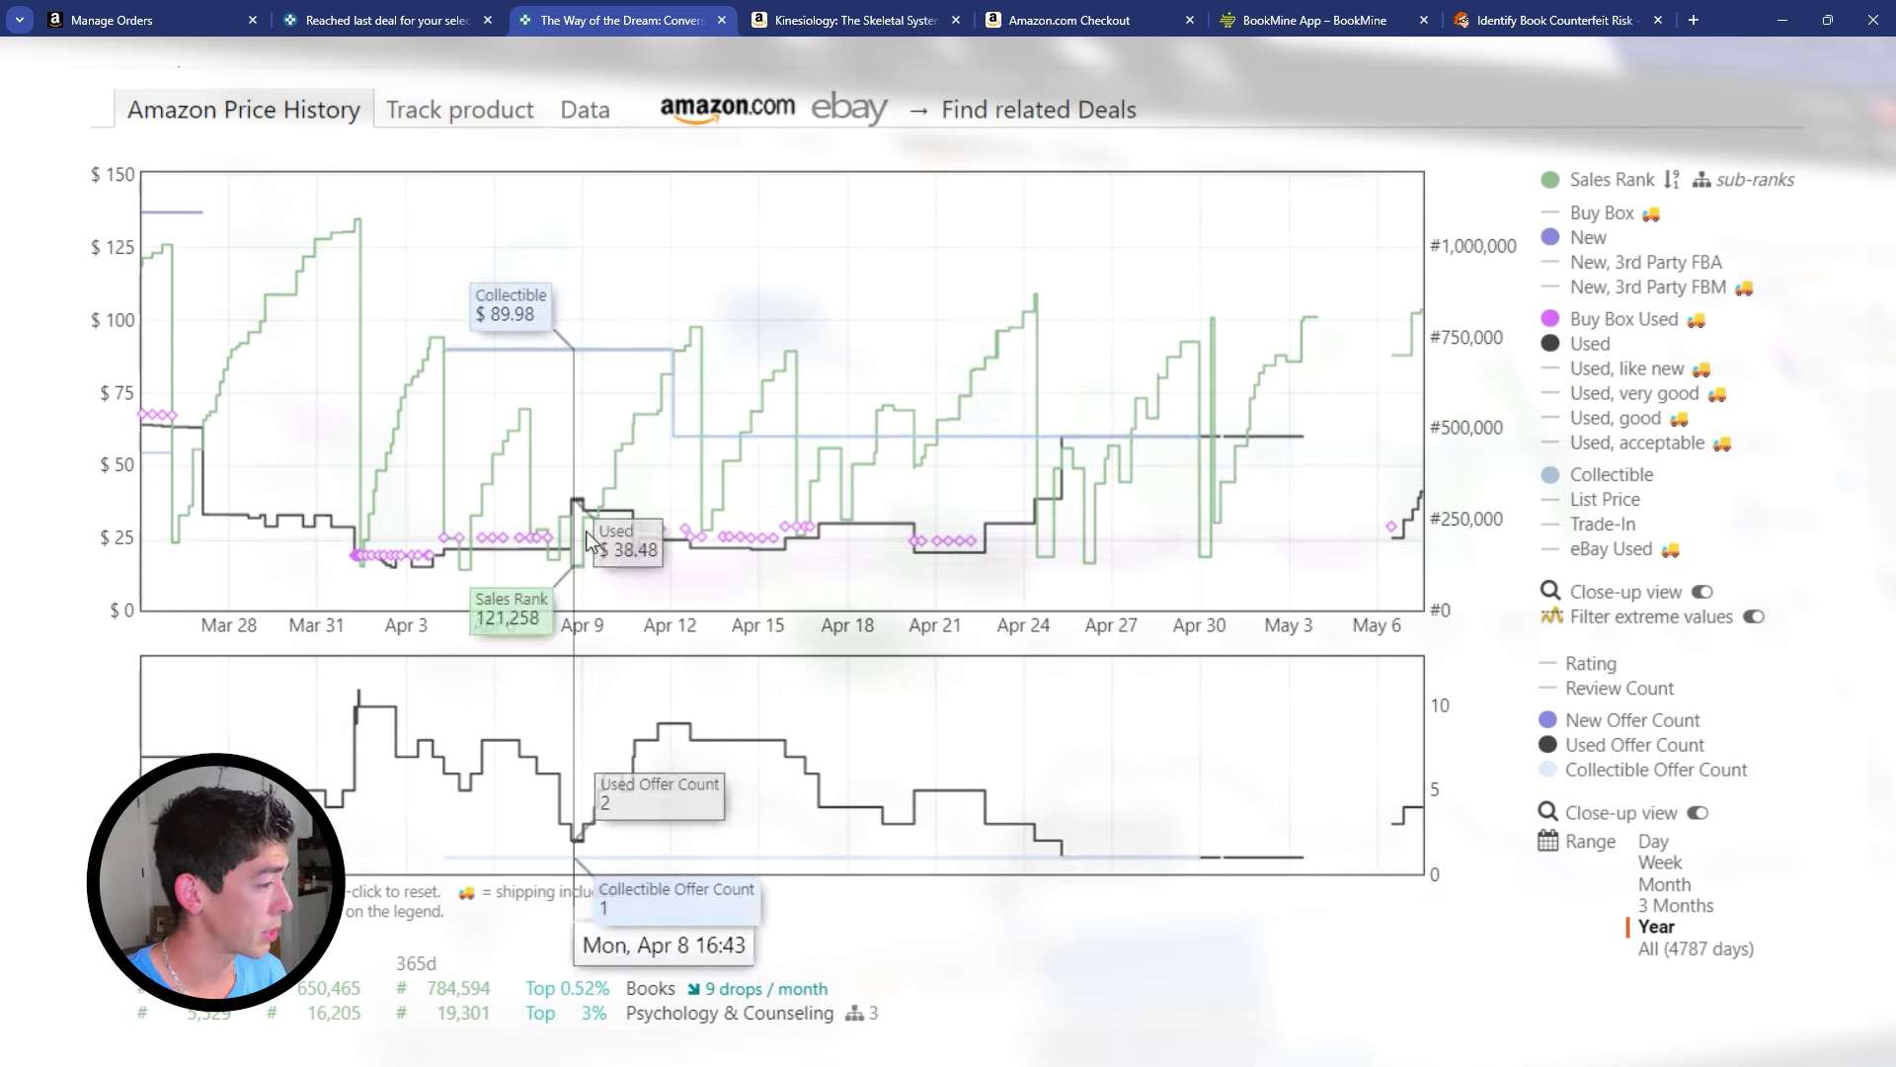
{"action": "double_click", "coordinate": [952, 597]}
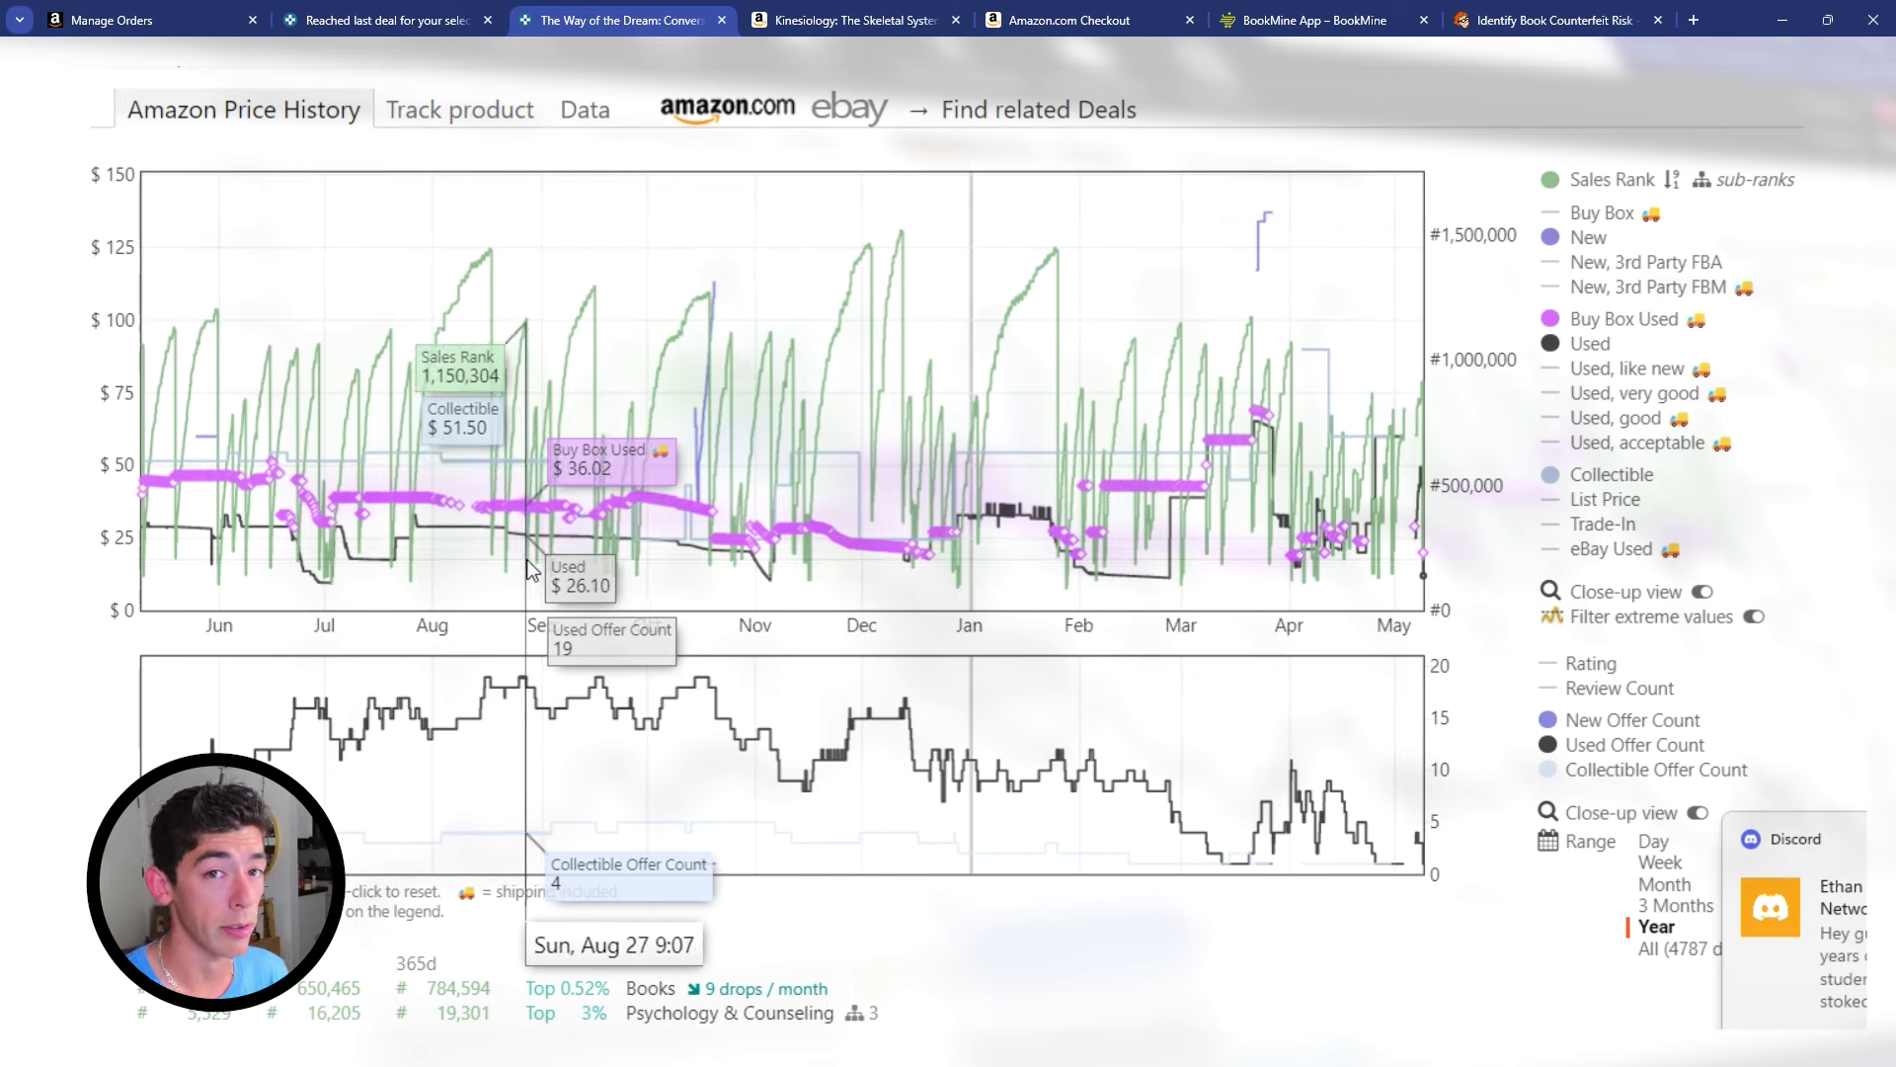
Examine The Way of the Dream's all-time price history, closing in on late 2019 through 2022, and return to the one-year range.
{"action": "scroll", "coordinate": [1630, 790], "scroll_direction": "down", "scroll_amount": 1}
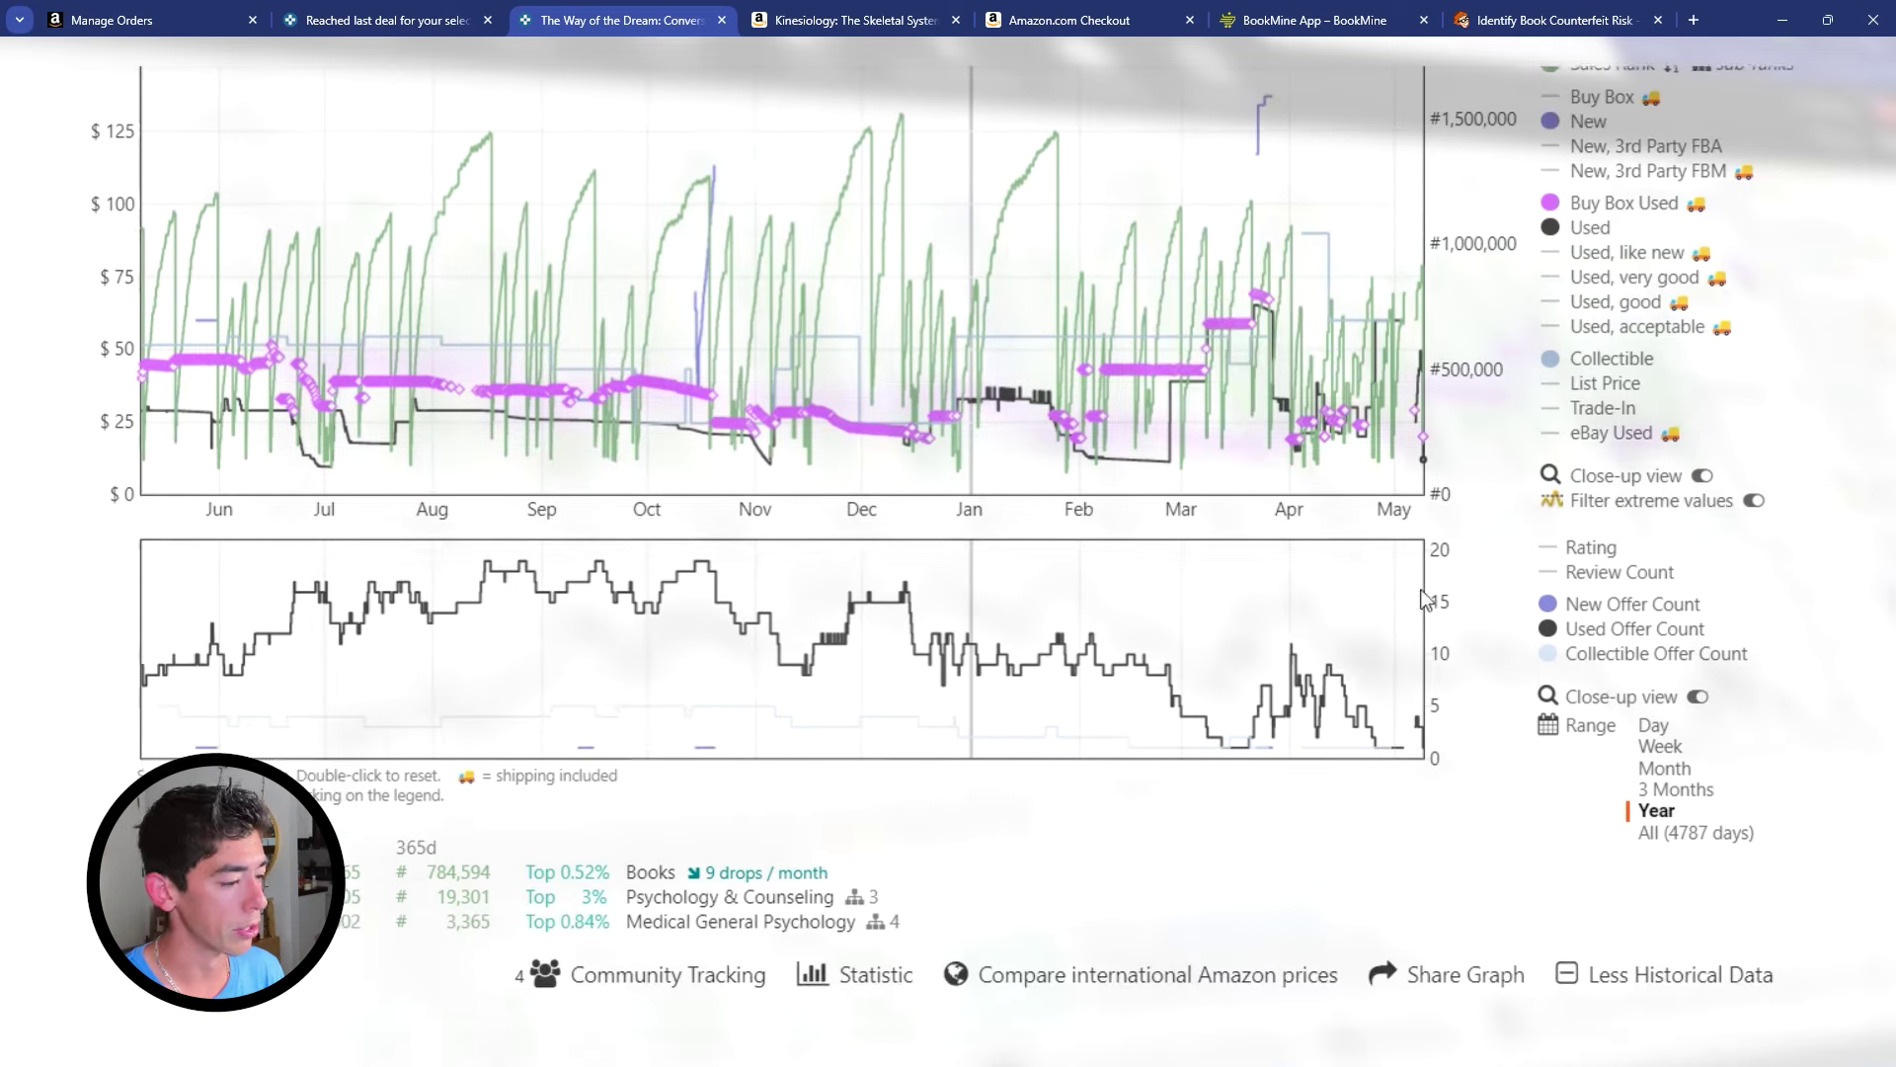
{"action": "left_click", "coordinate": [1691, 828]}
{"action": "left_click_drag", "start_coordinate": [1376, 436], "coordinate": [859, 474]}
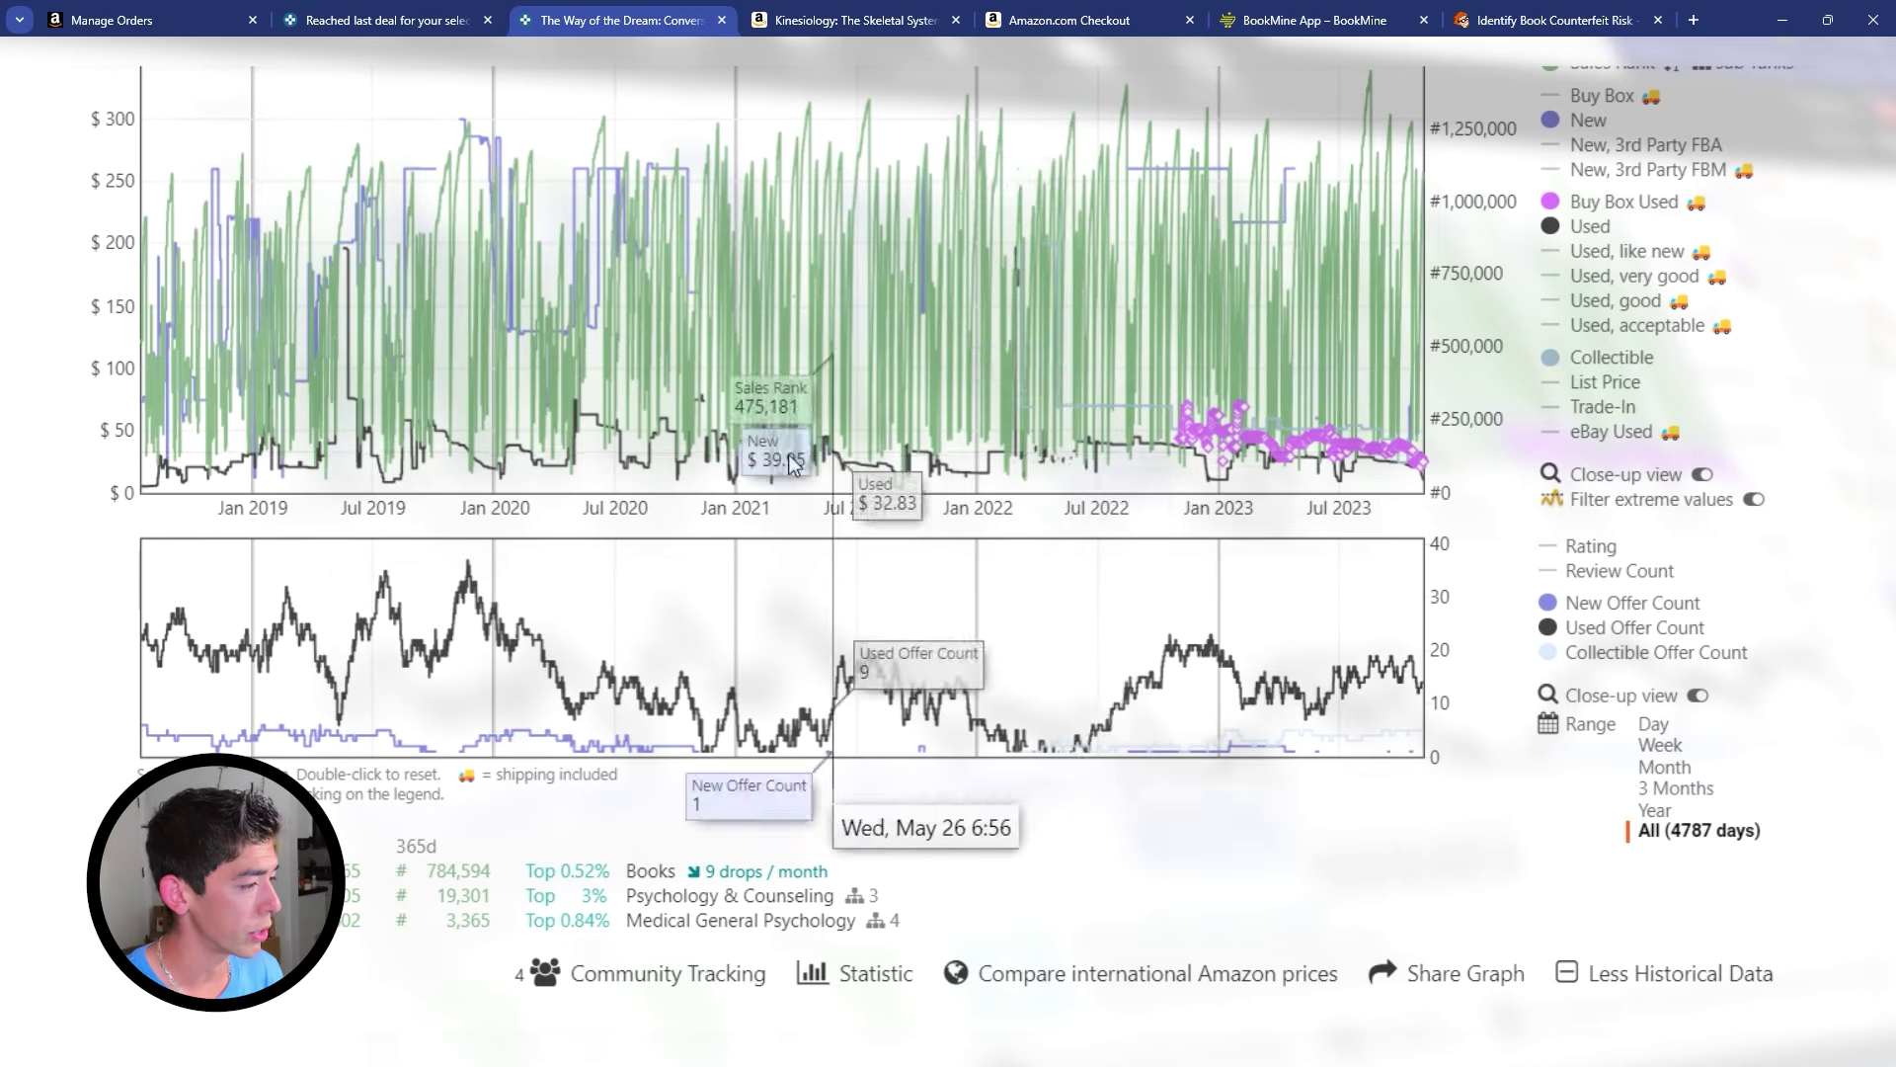
{"action": "left_click_drag", "start_coordinate": [425, 439], "coordinate": [1229, 440]}
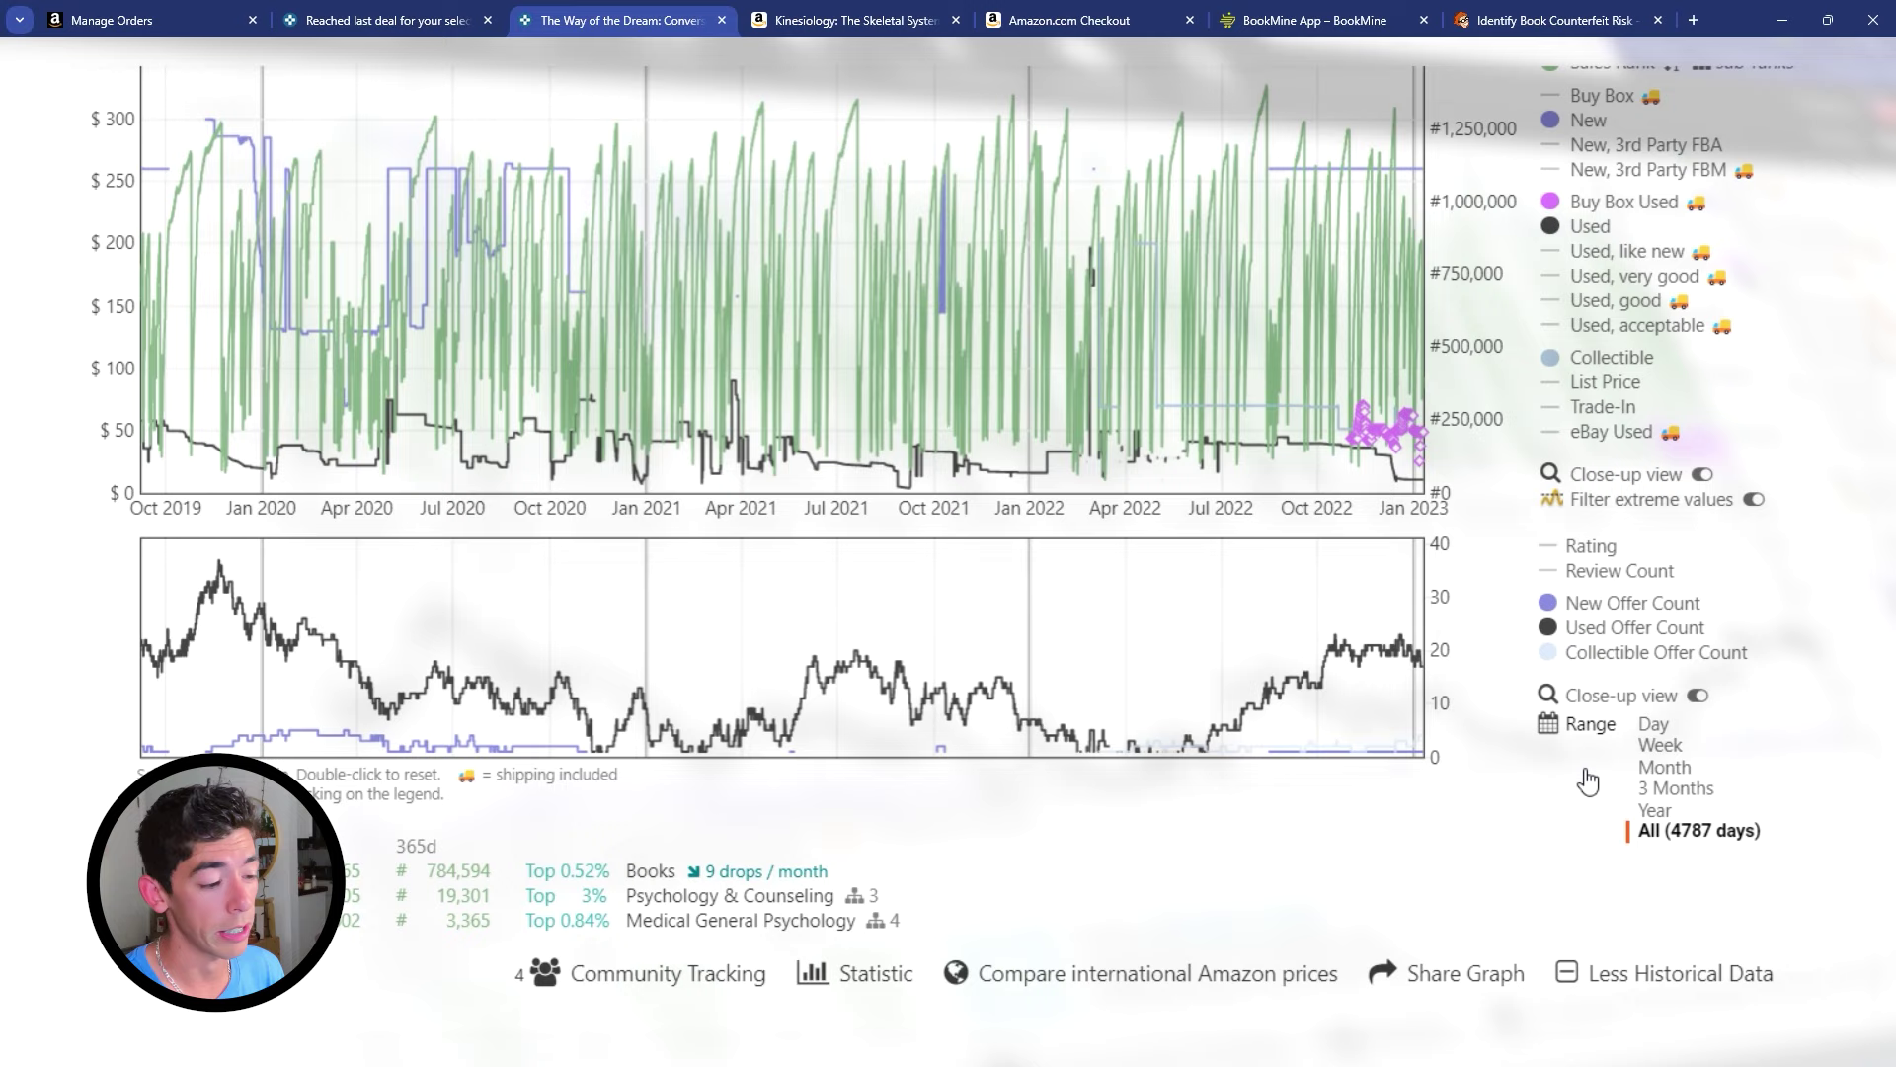
{"action": "left_click", "coordinate": [1655, 810]}
{"action": "scroll", "coordinate": [661, 300], "scroll_direction": "up", "scroll_amount": 3}
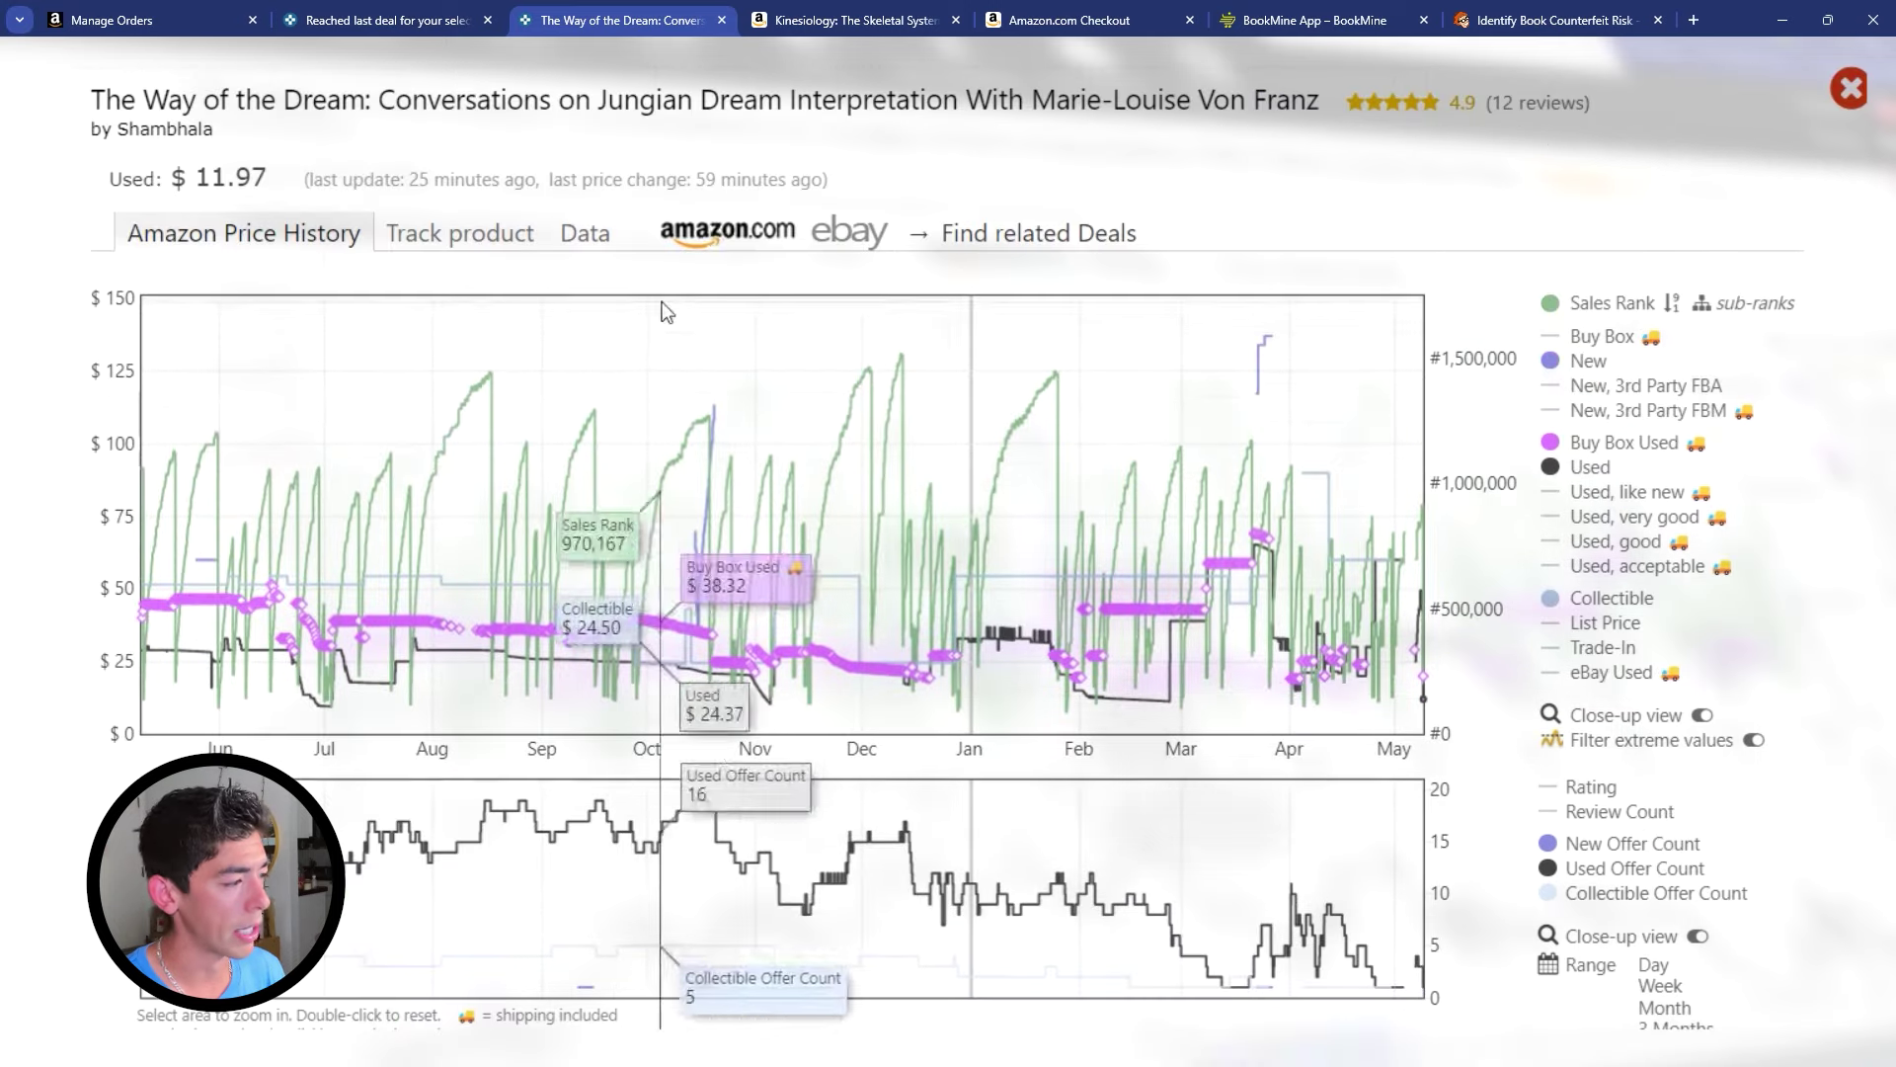
Open The Way of the Dream's Amazon listing in a new tab, compare its used offers by price, condition and seller, and return to Keepa.
{"action": "right_click", "coordinate": [713, 233]}
{"action": "left_click", "coordinate": [799, 253]}
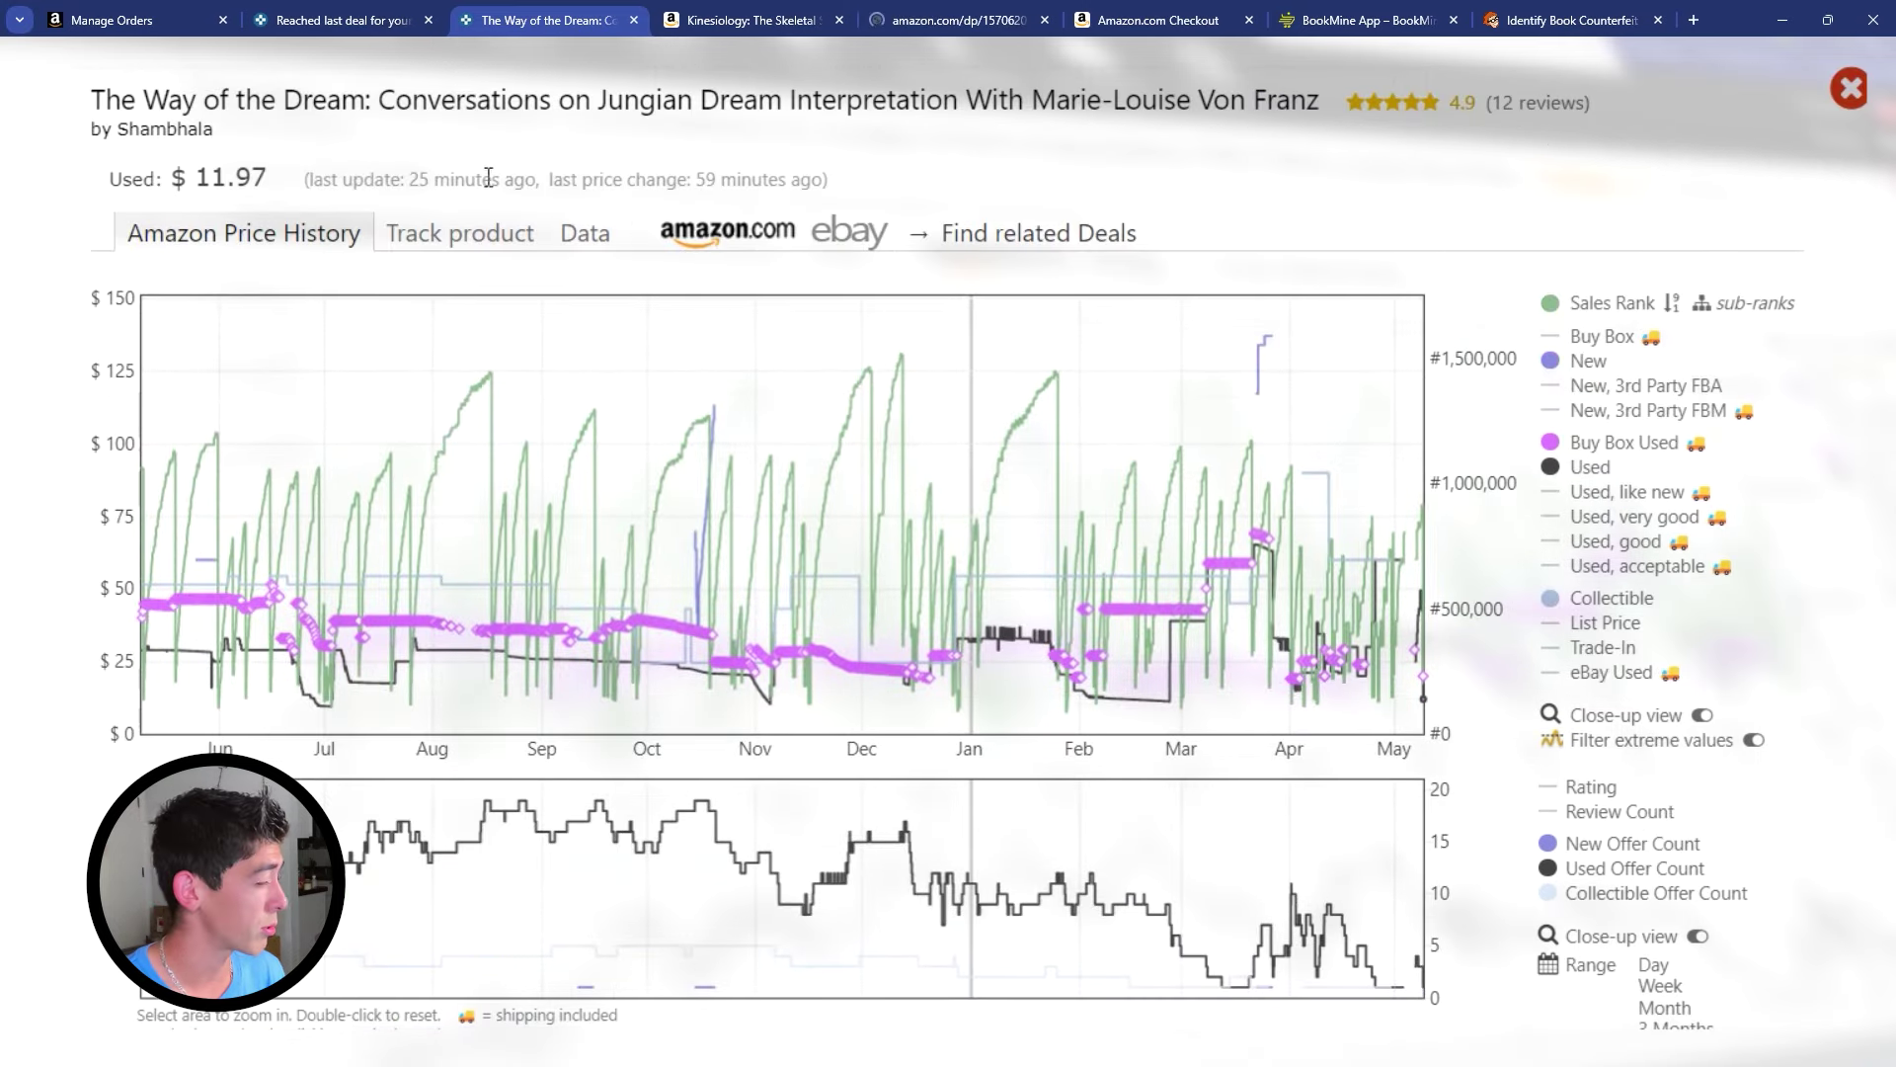
{"action": "left_click", "coordinate": [956, 19]}
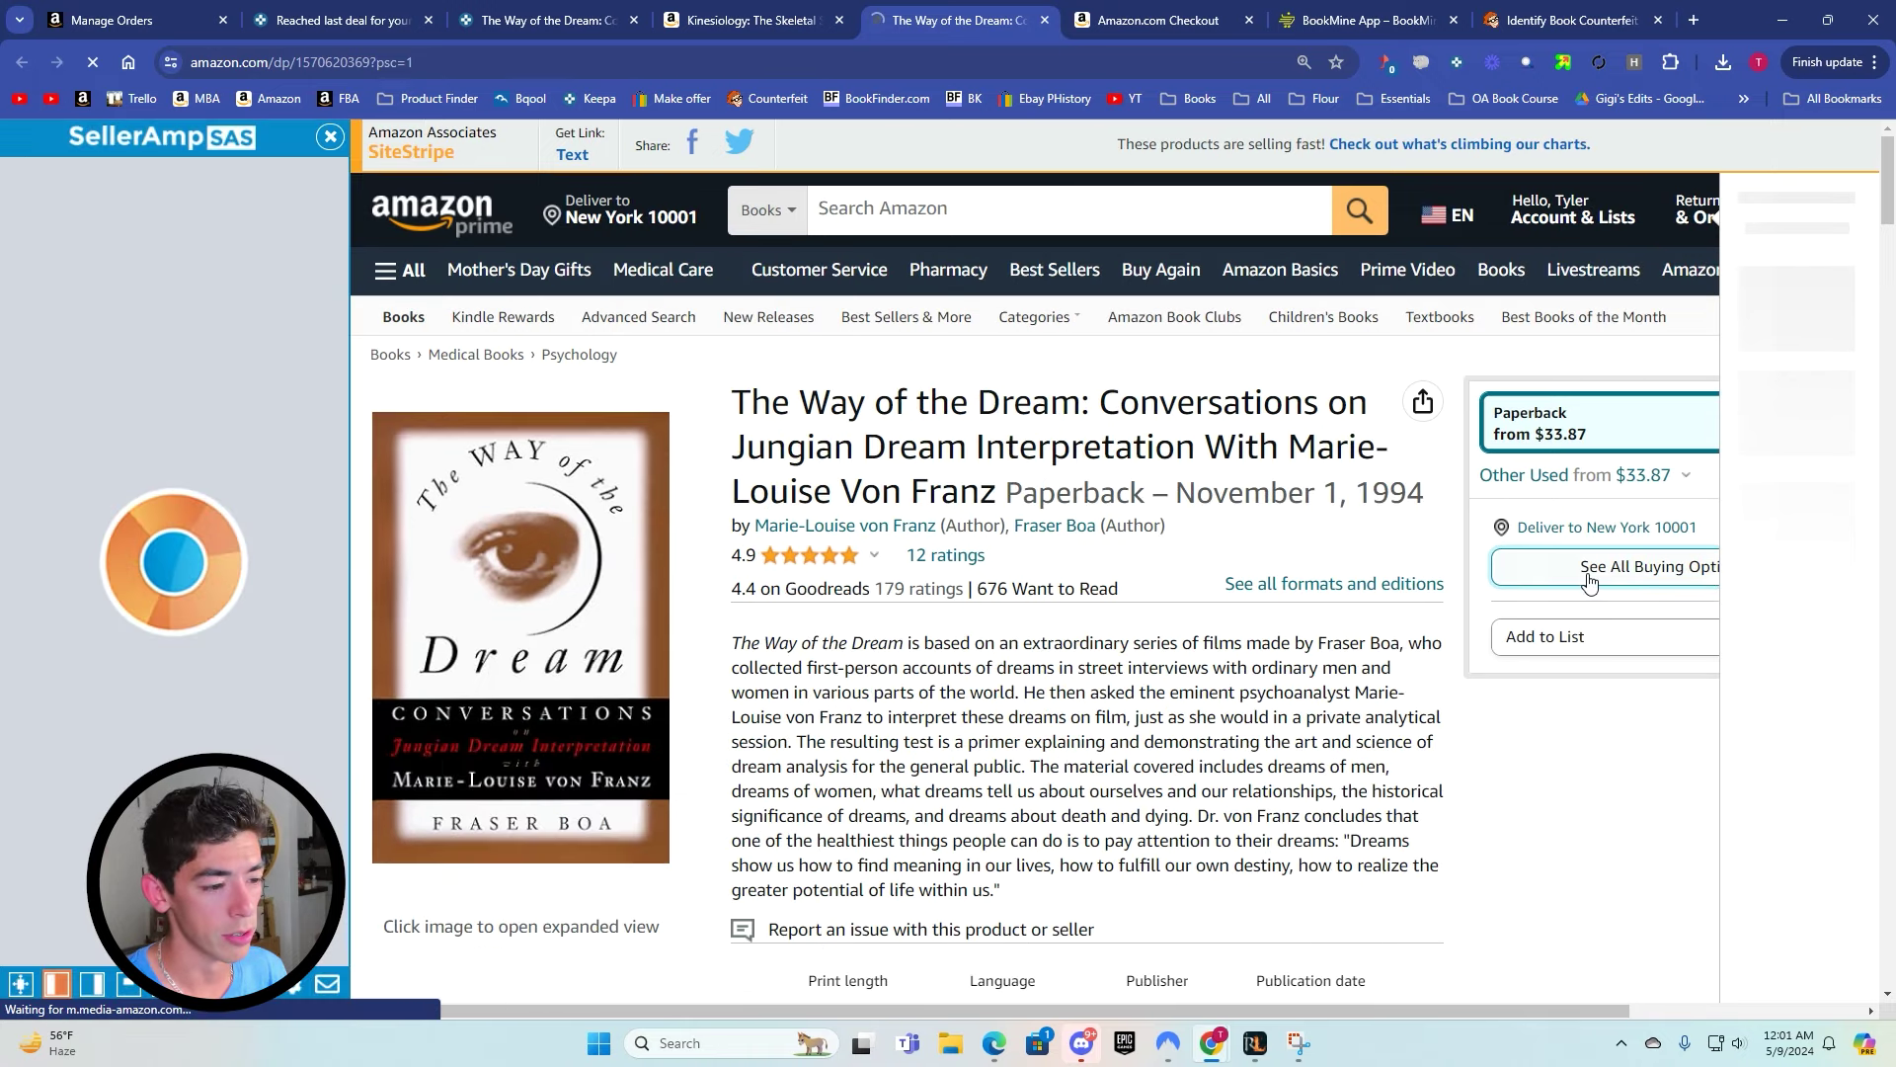
{"action": "left_click", "coordinate": [1589, 570]}
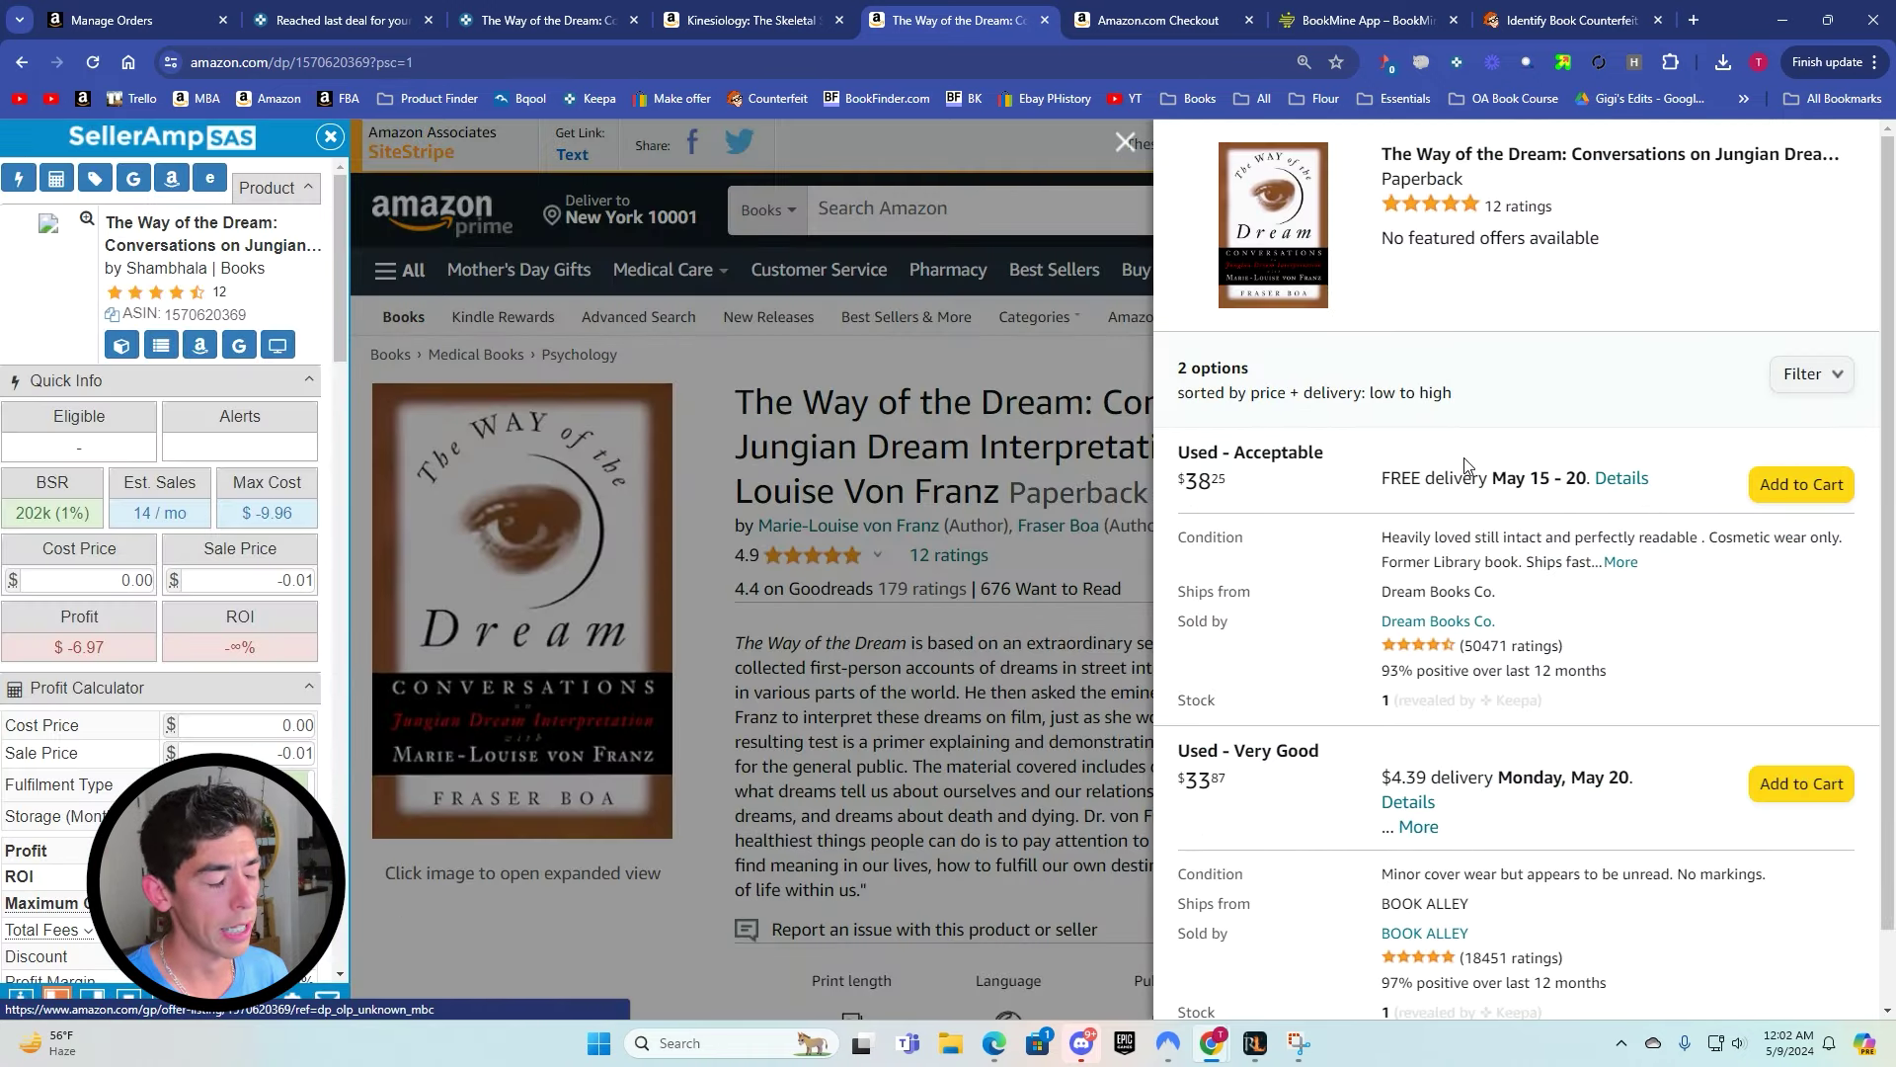
{"action": "left_click", "coordinate": [1088, 555]}
{"action": "scroll", "coordinate": [1088, 555], "scroll_direction": "down", "scroll_amount": 5}
{"action": "scroll", "coordinate": [1088, 555], "scroll_direction": "up", "scroll_amount": 5}
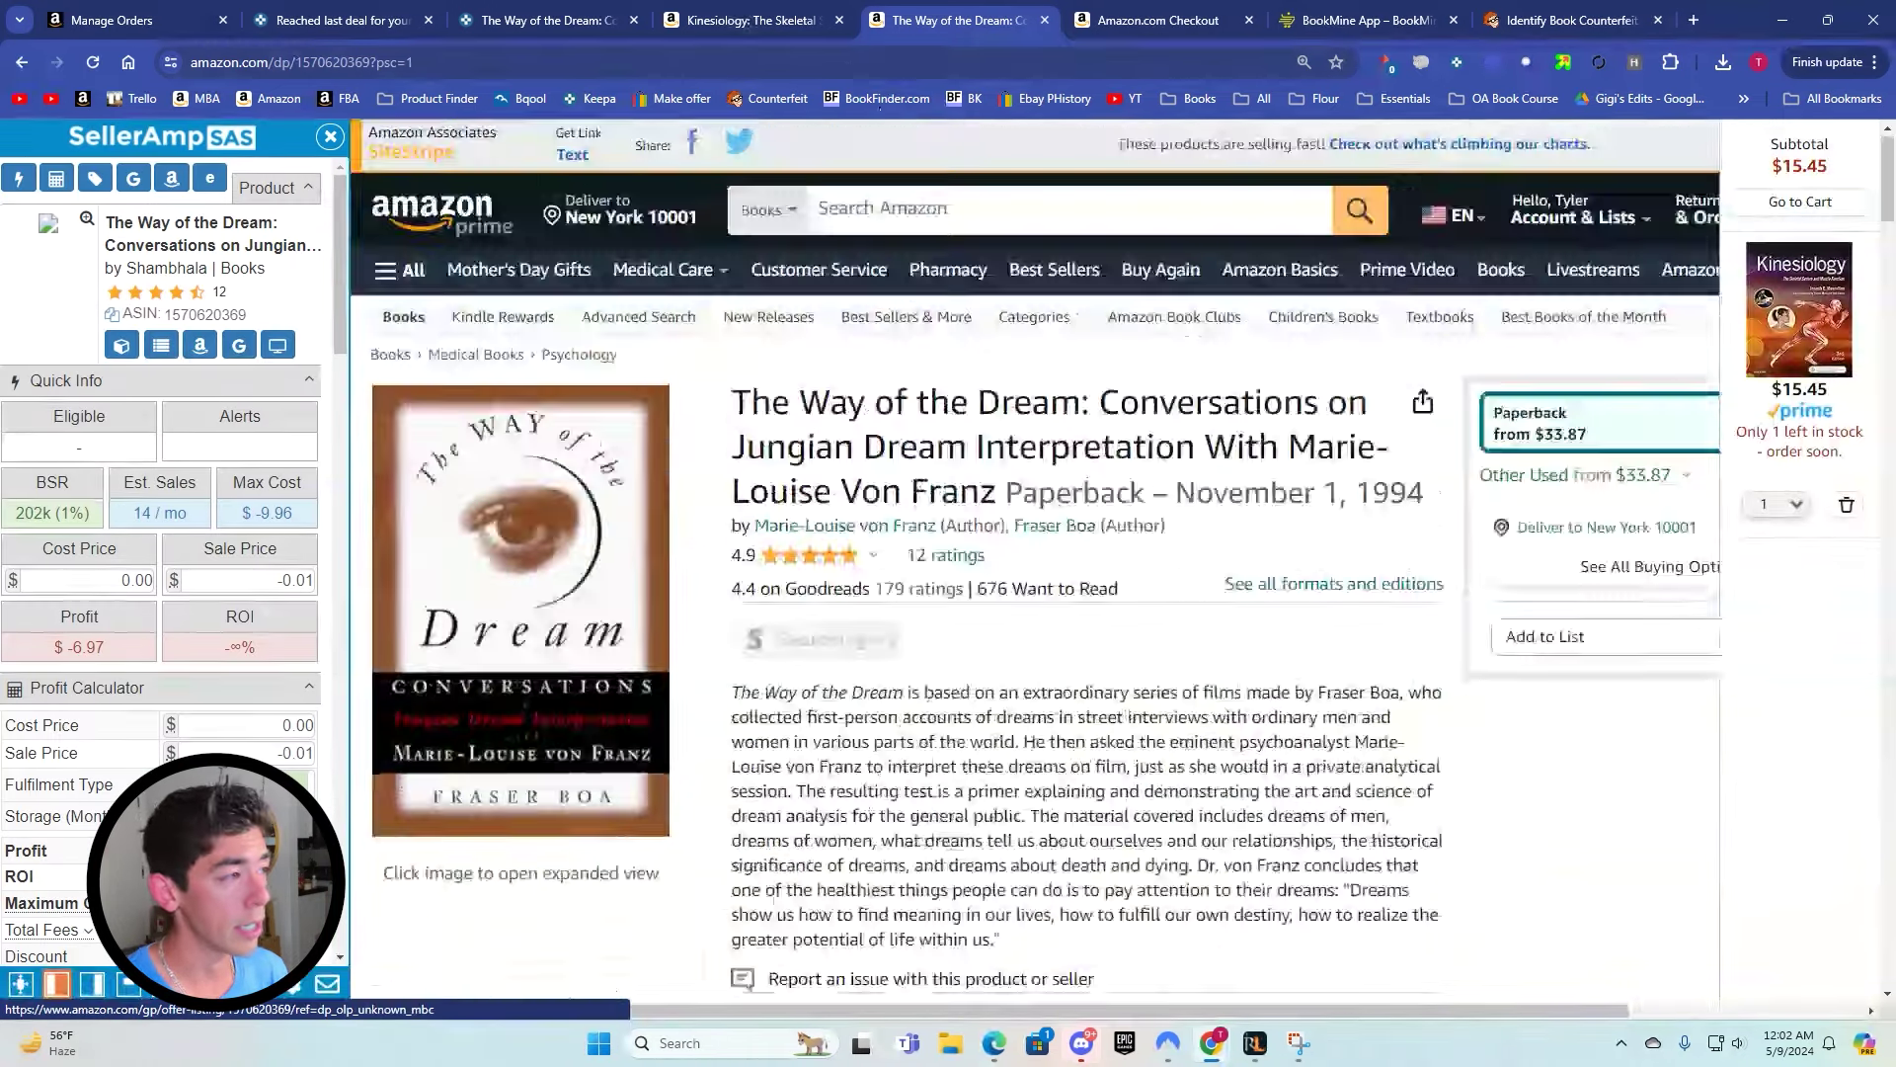
{"action": "left_click", "coordinate": [545, 18]}
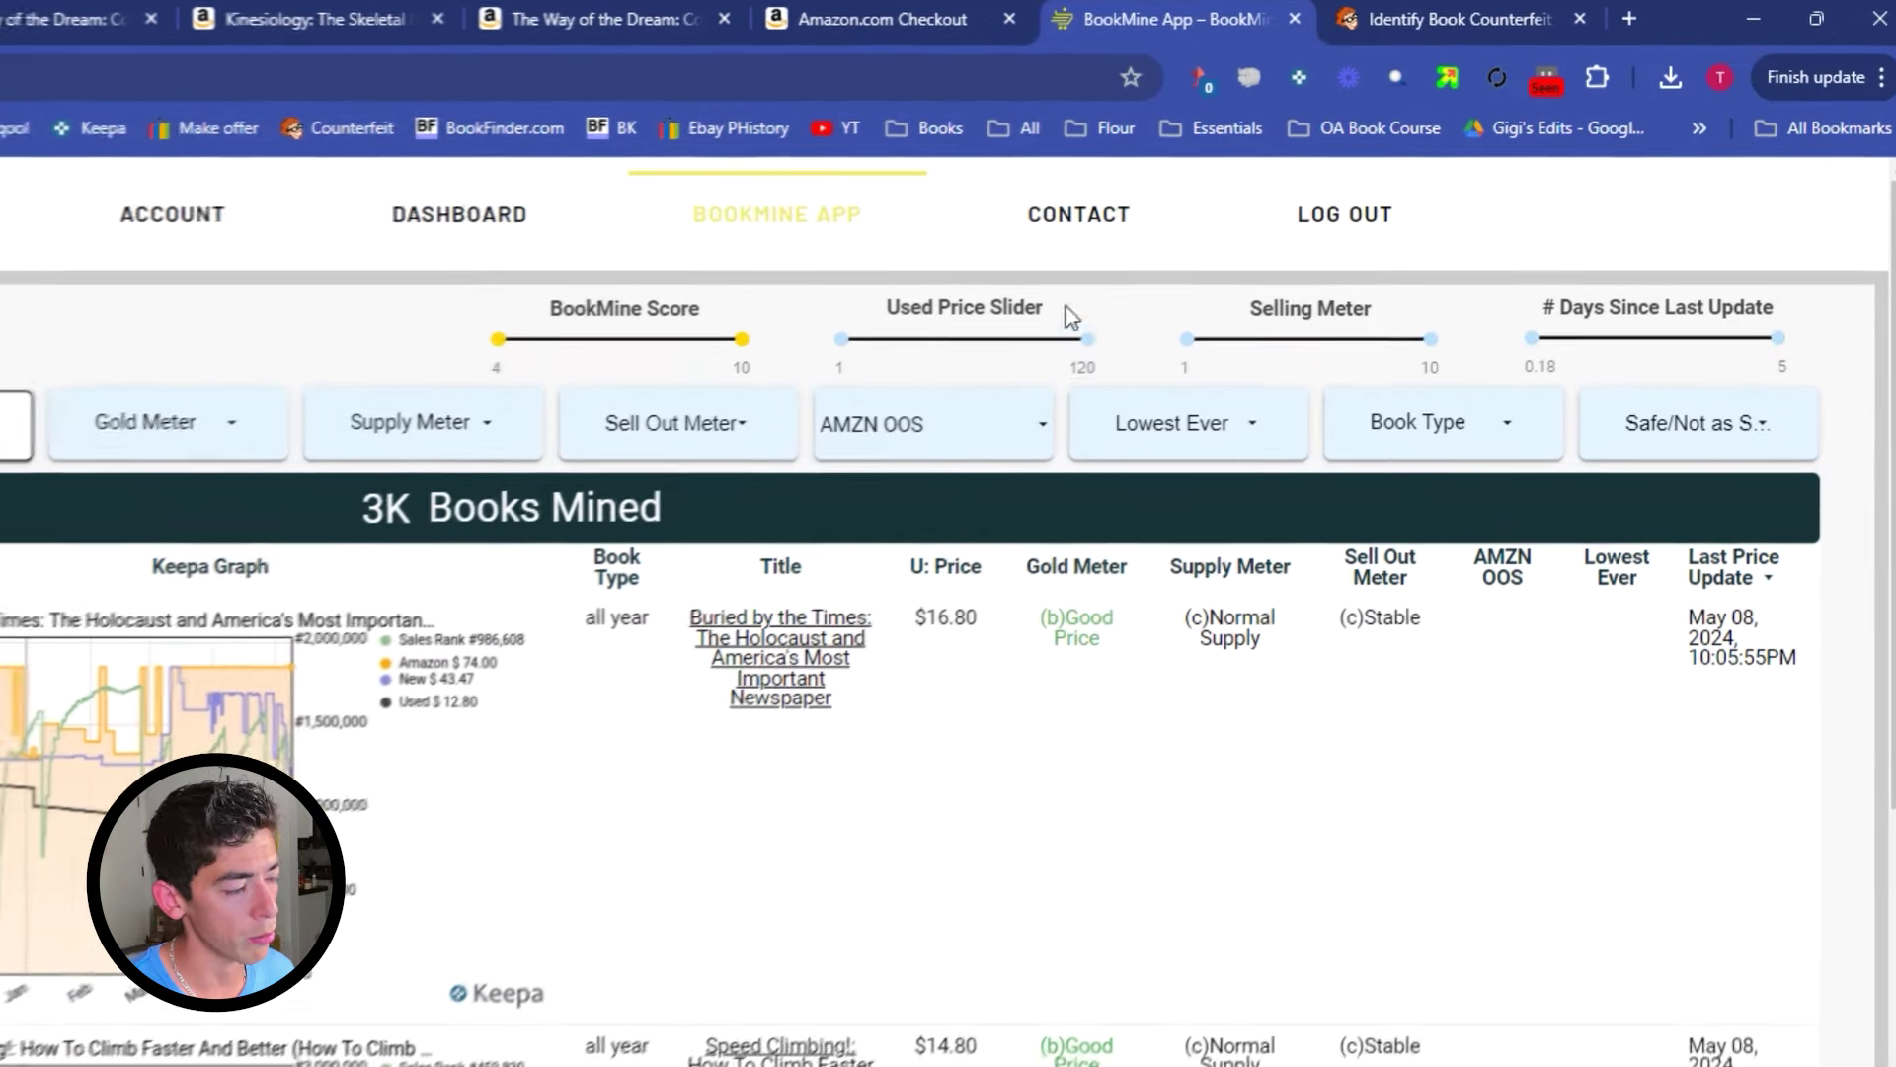
Limit the BookMine results to a maximum used price of 11 and sort them by used price from lowest to highest.
{"action": "left_click_drag", "start_coordinate": [946, 361], "coordinate": [853, 363]}
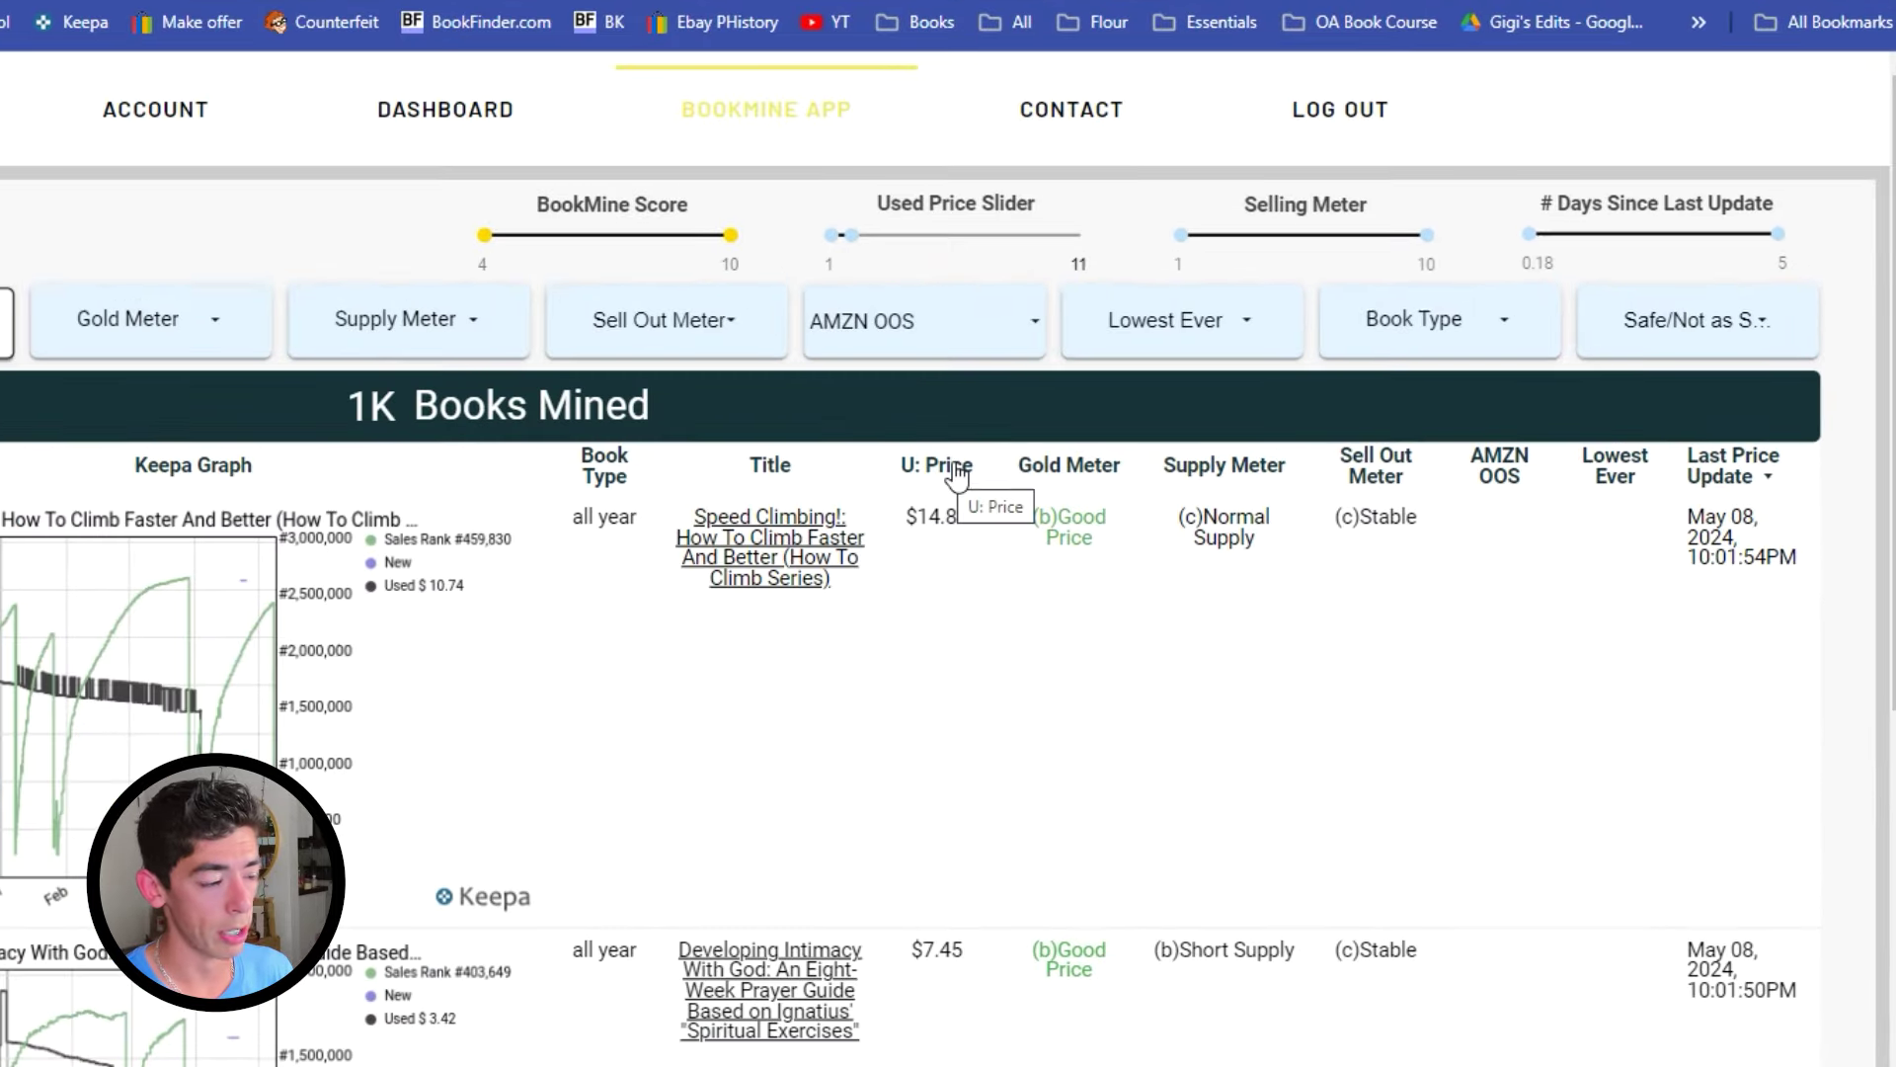
{"action": "left_click", "coordinate": [956, 475]}
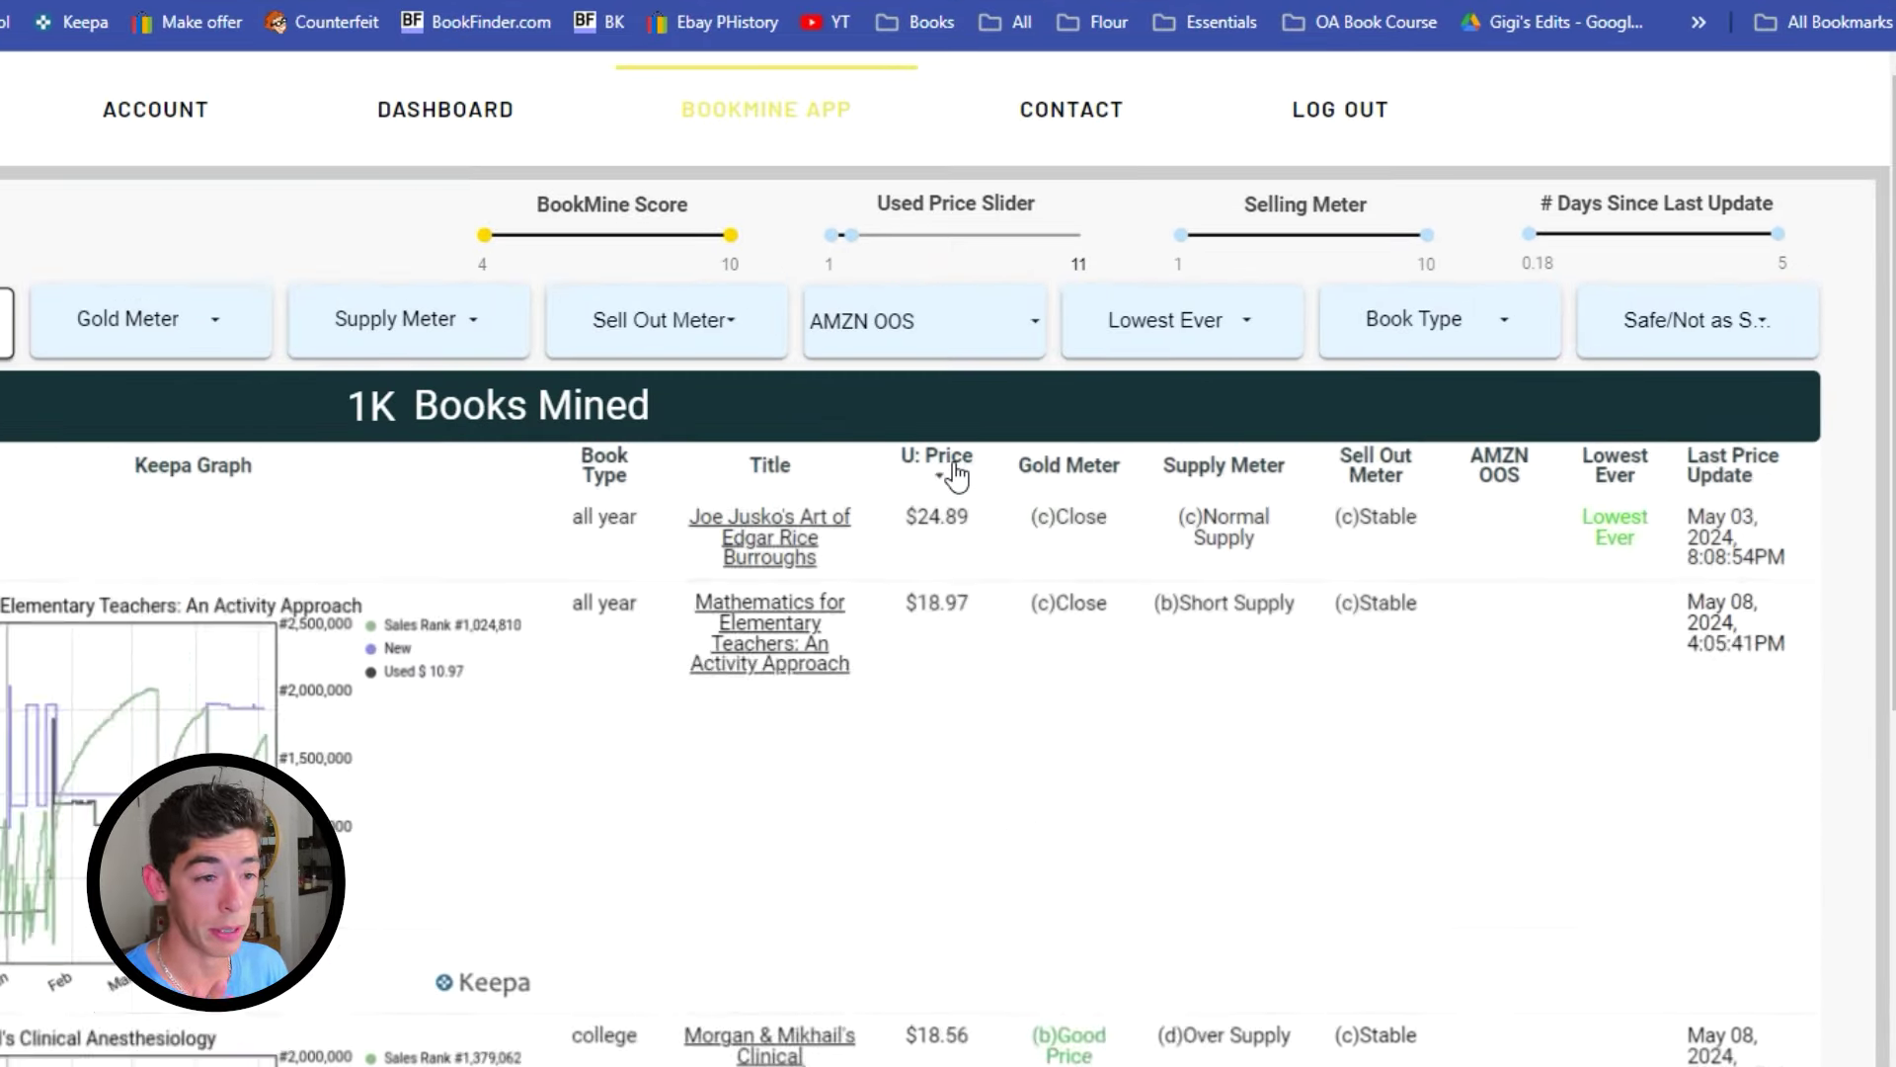
{"action": "left_click", "coordinate": [956, 475]}
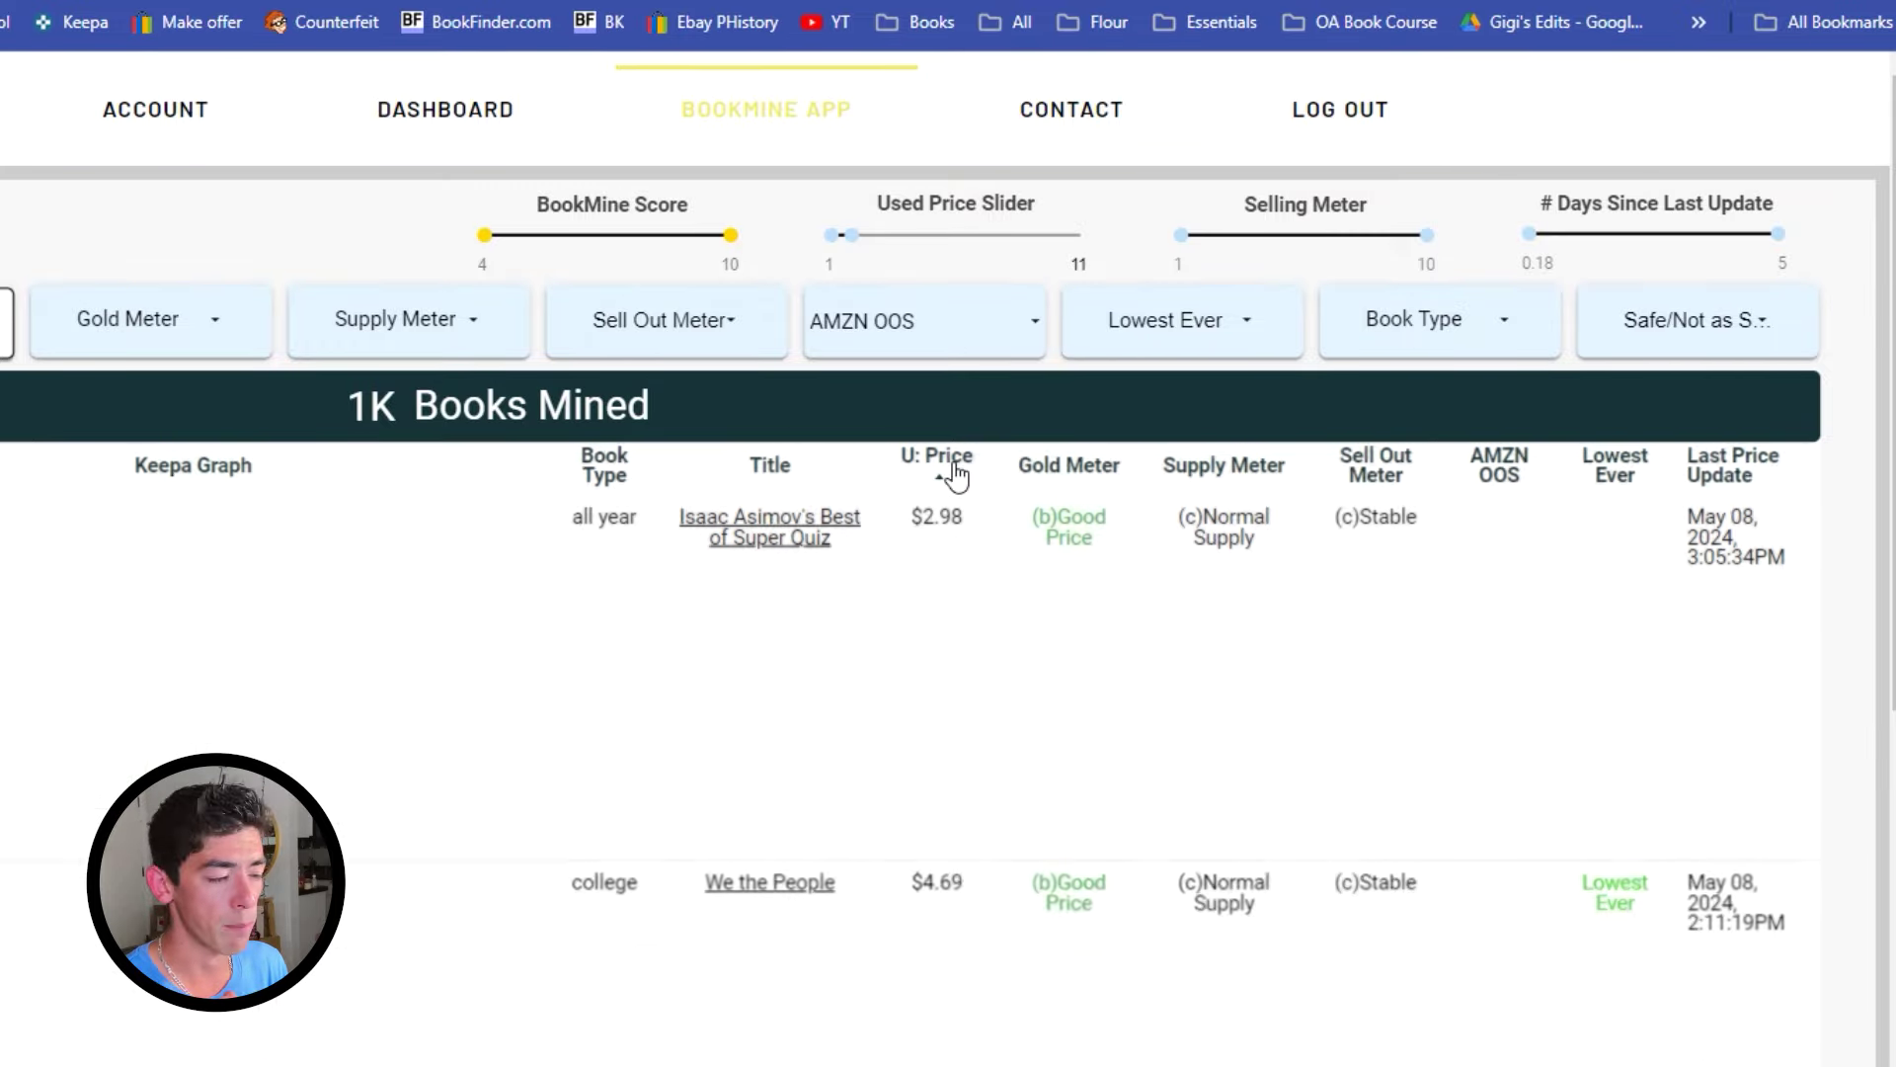
Browse the cheapest mined books and compare their Keepa graphs, used prices and supply ratings.
{"action": "scroll", "coordinate": [1185, 425], "scroll_direction": "down", "scroll_amount": 6}
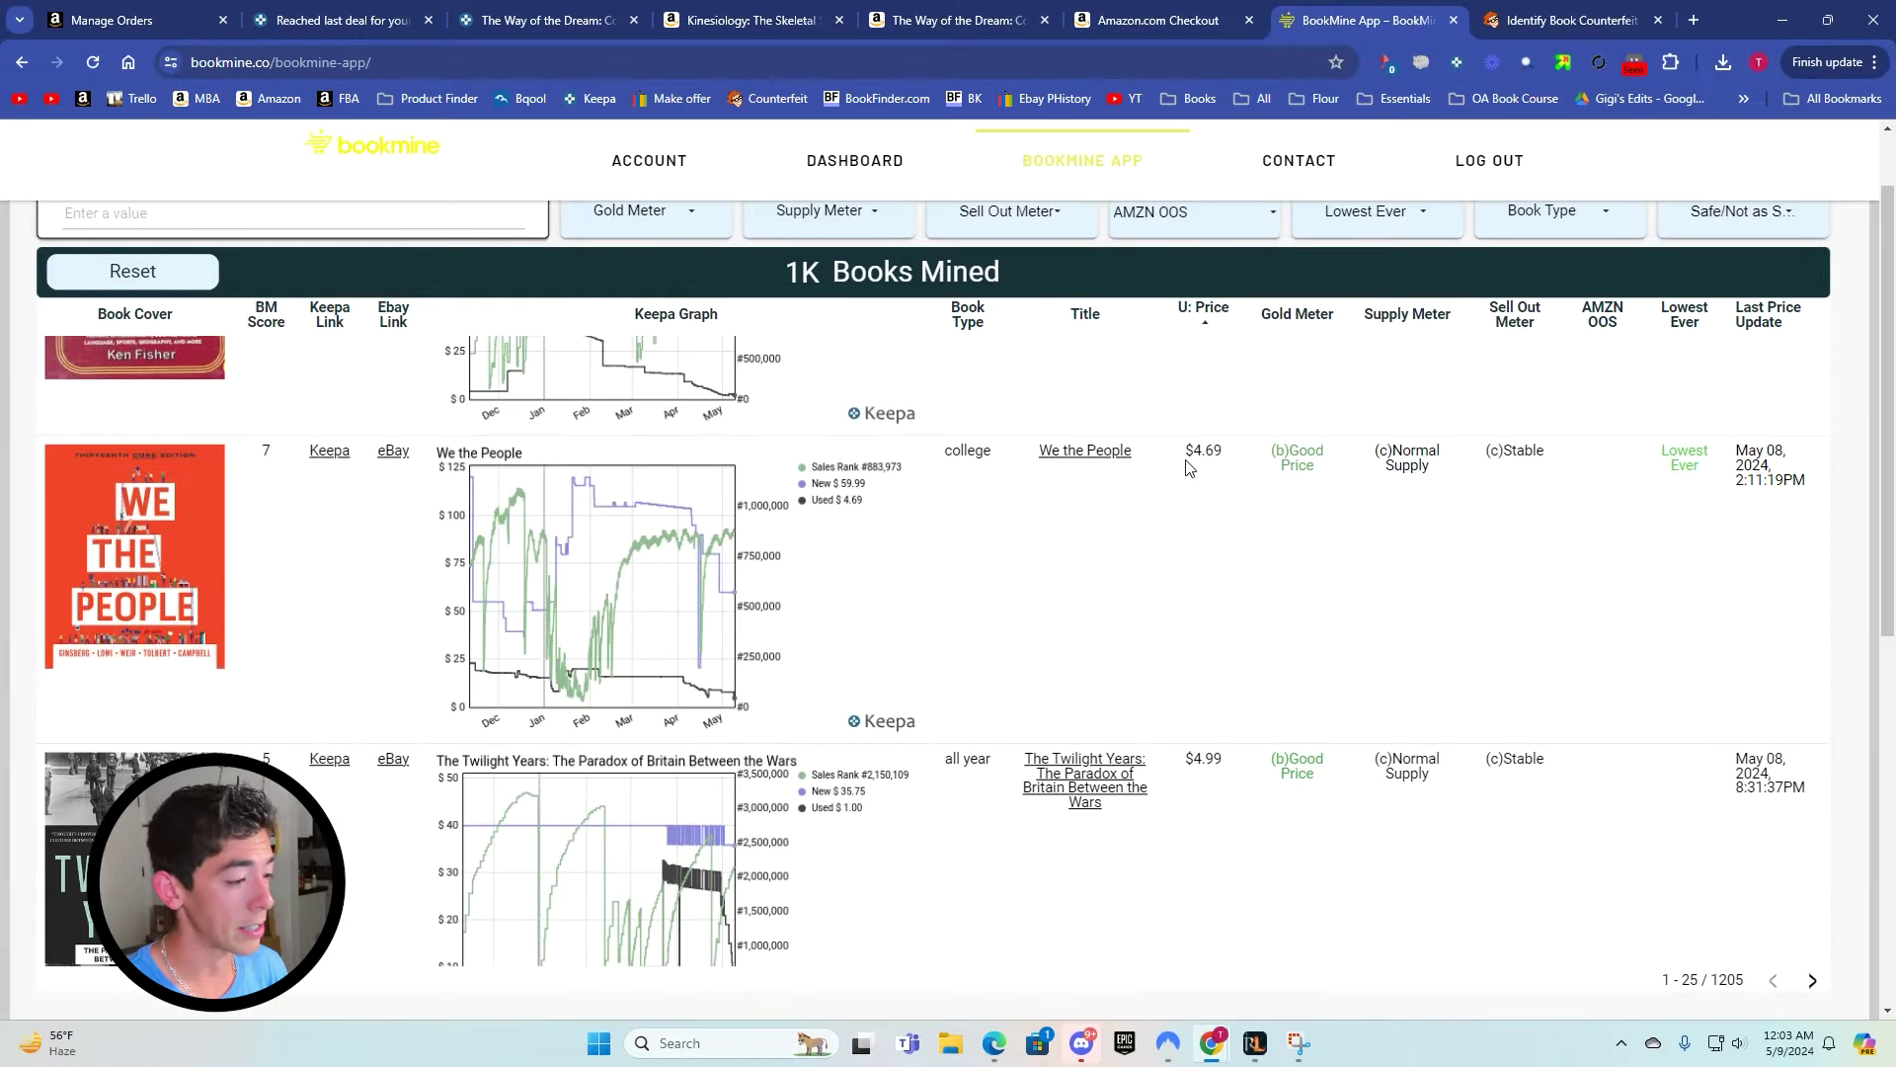
{"action": "scroll", "coordinate": [1186, 496], "scroll_direction": "down", "scroll_amount": 5}
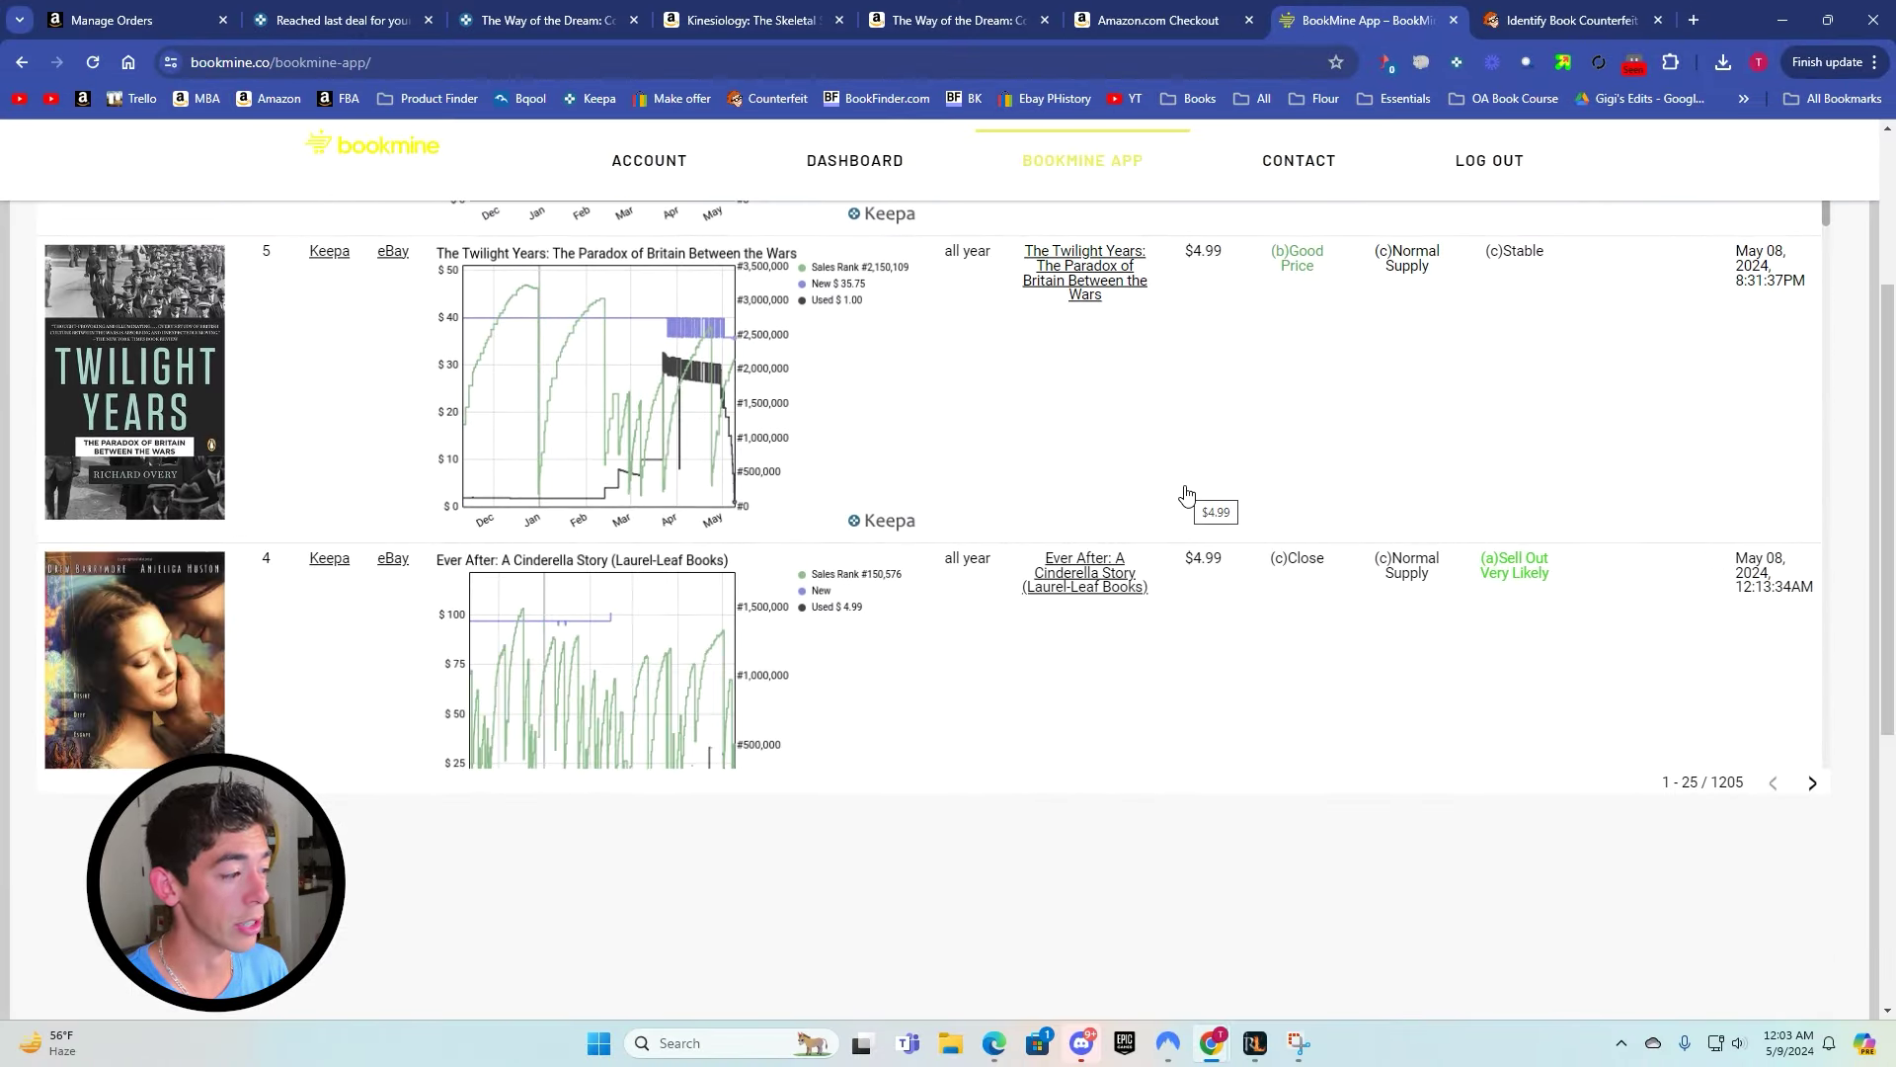
{"action": "scroll", "coordinate": [1270, 907], "scroll_direction": "up", "scroll_amount": 3}
{"action": "scroll", "coordinate": [1204, 626], "scroll_direction": "down", "scroll_amount": 8}
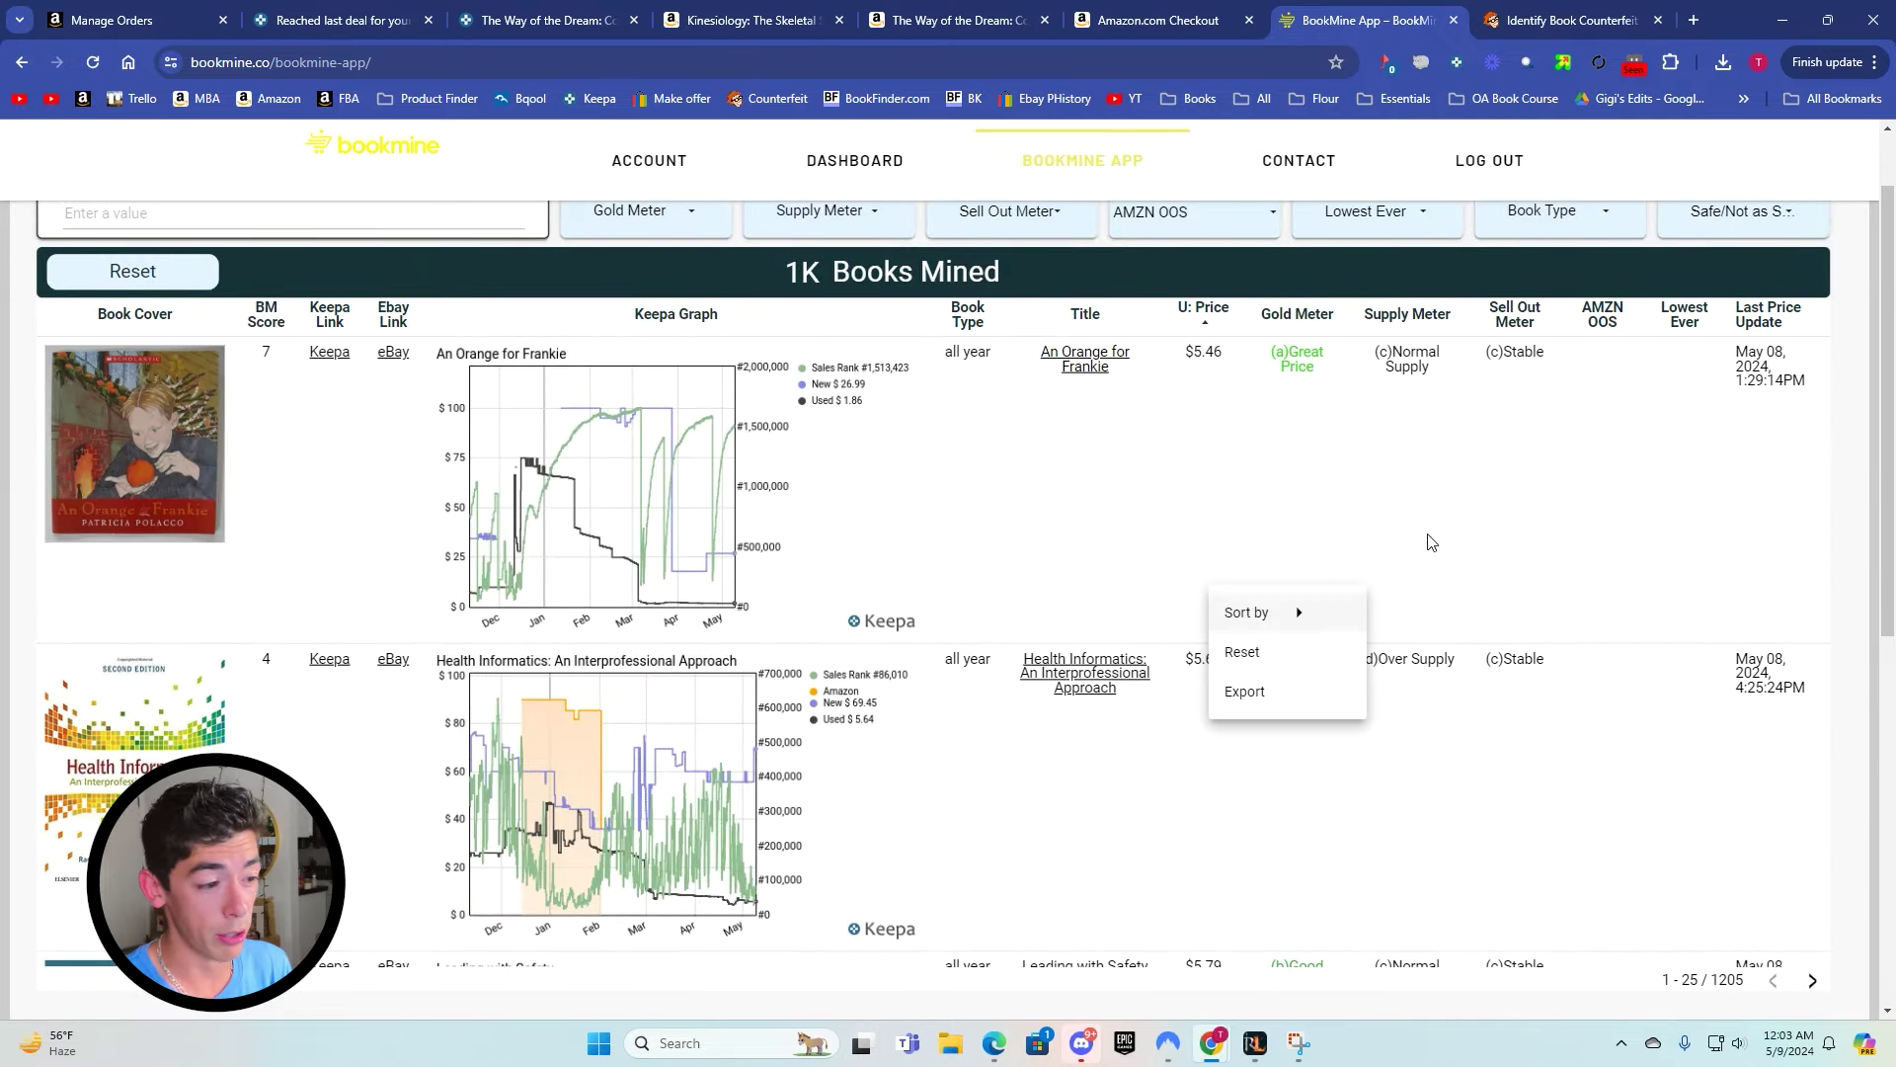
{"action": "scroll", "coordinate": [1245, 565], "scroll_direction": "down", "scroll_amount": 5}
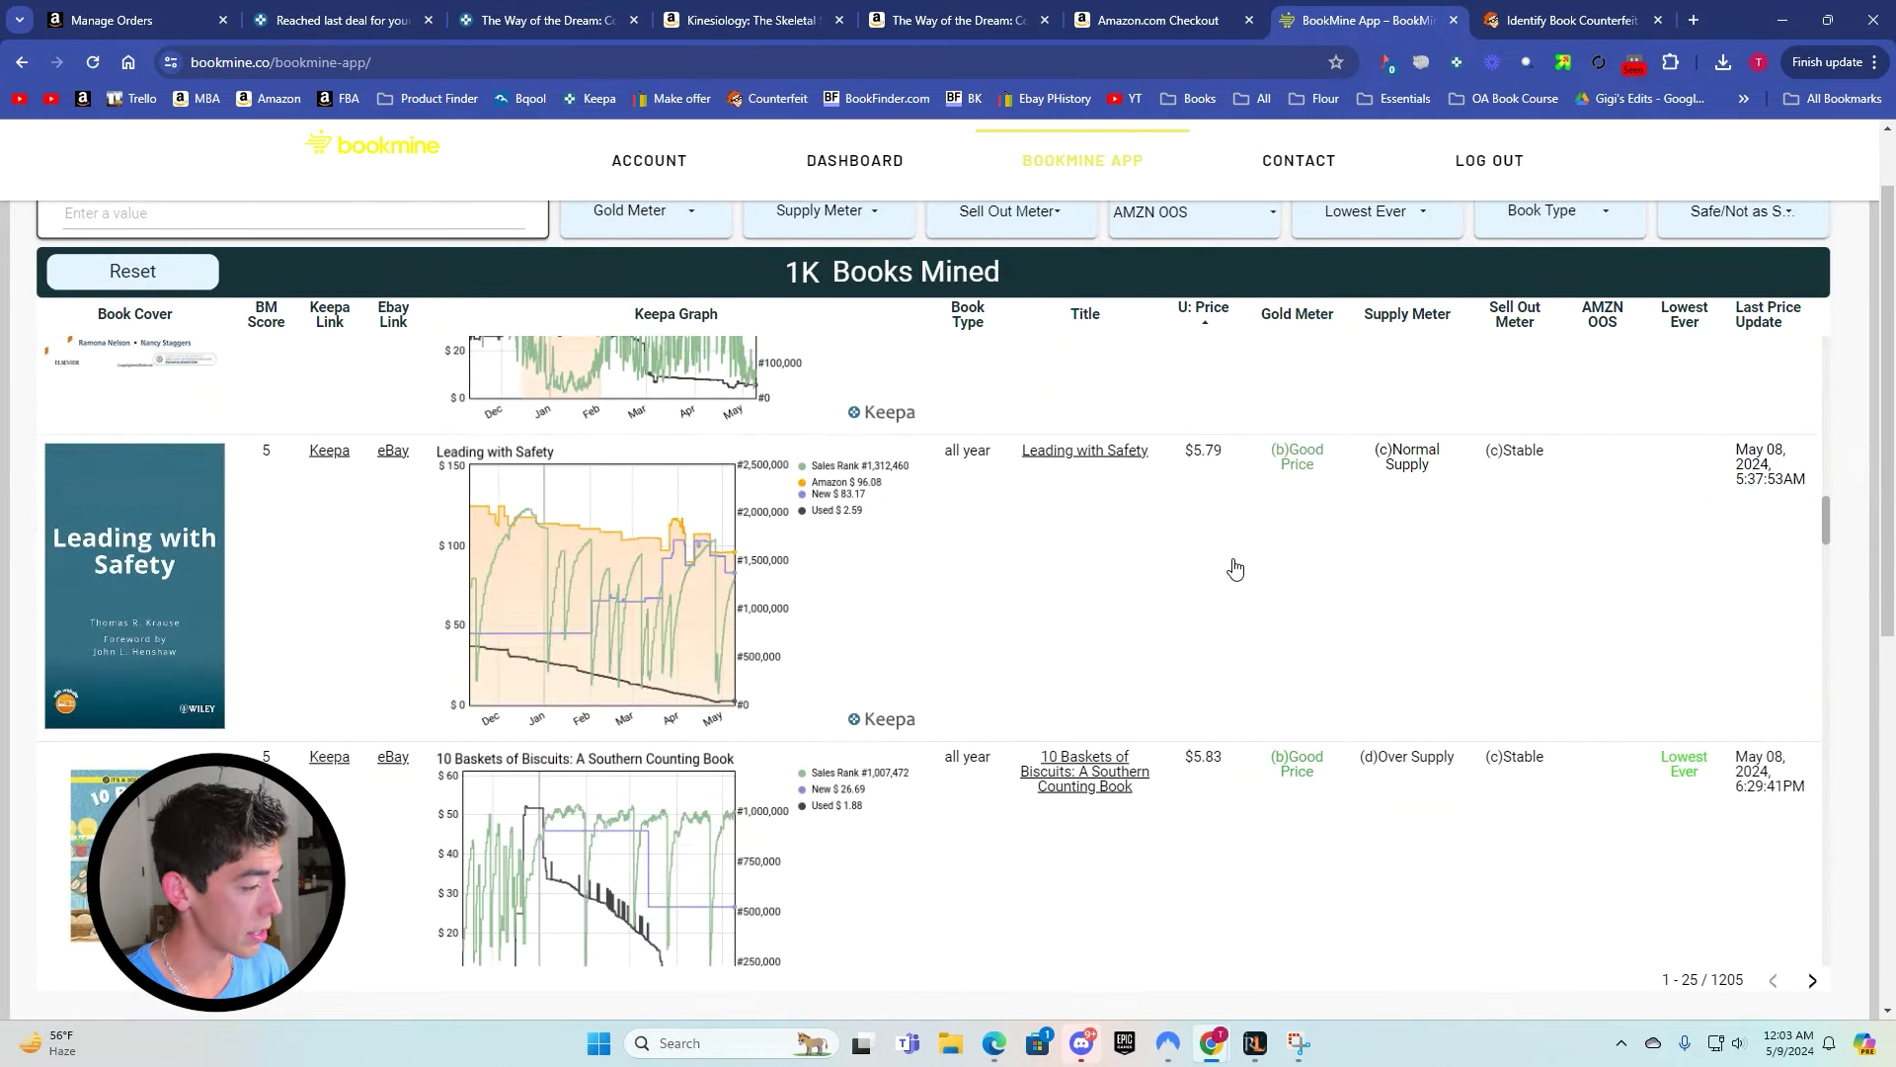
{"action": "scroll", "coordinate": [1234, 568], "scroll_direction": "down", "scroll_amount": 5}
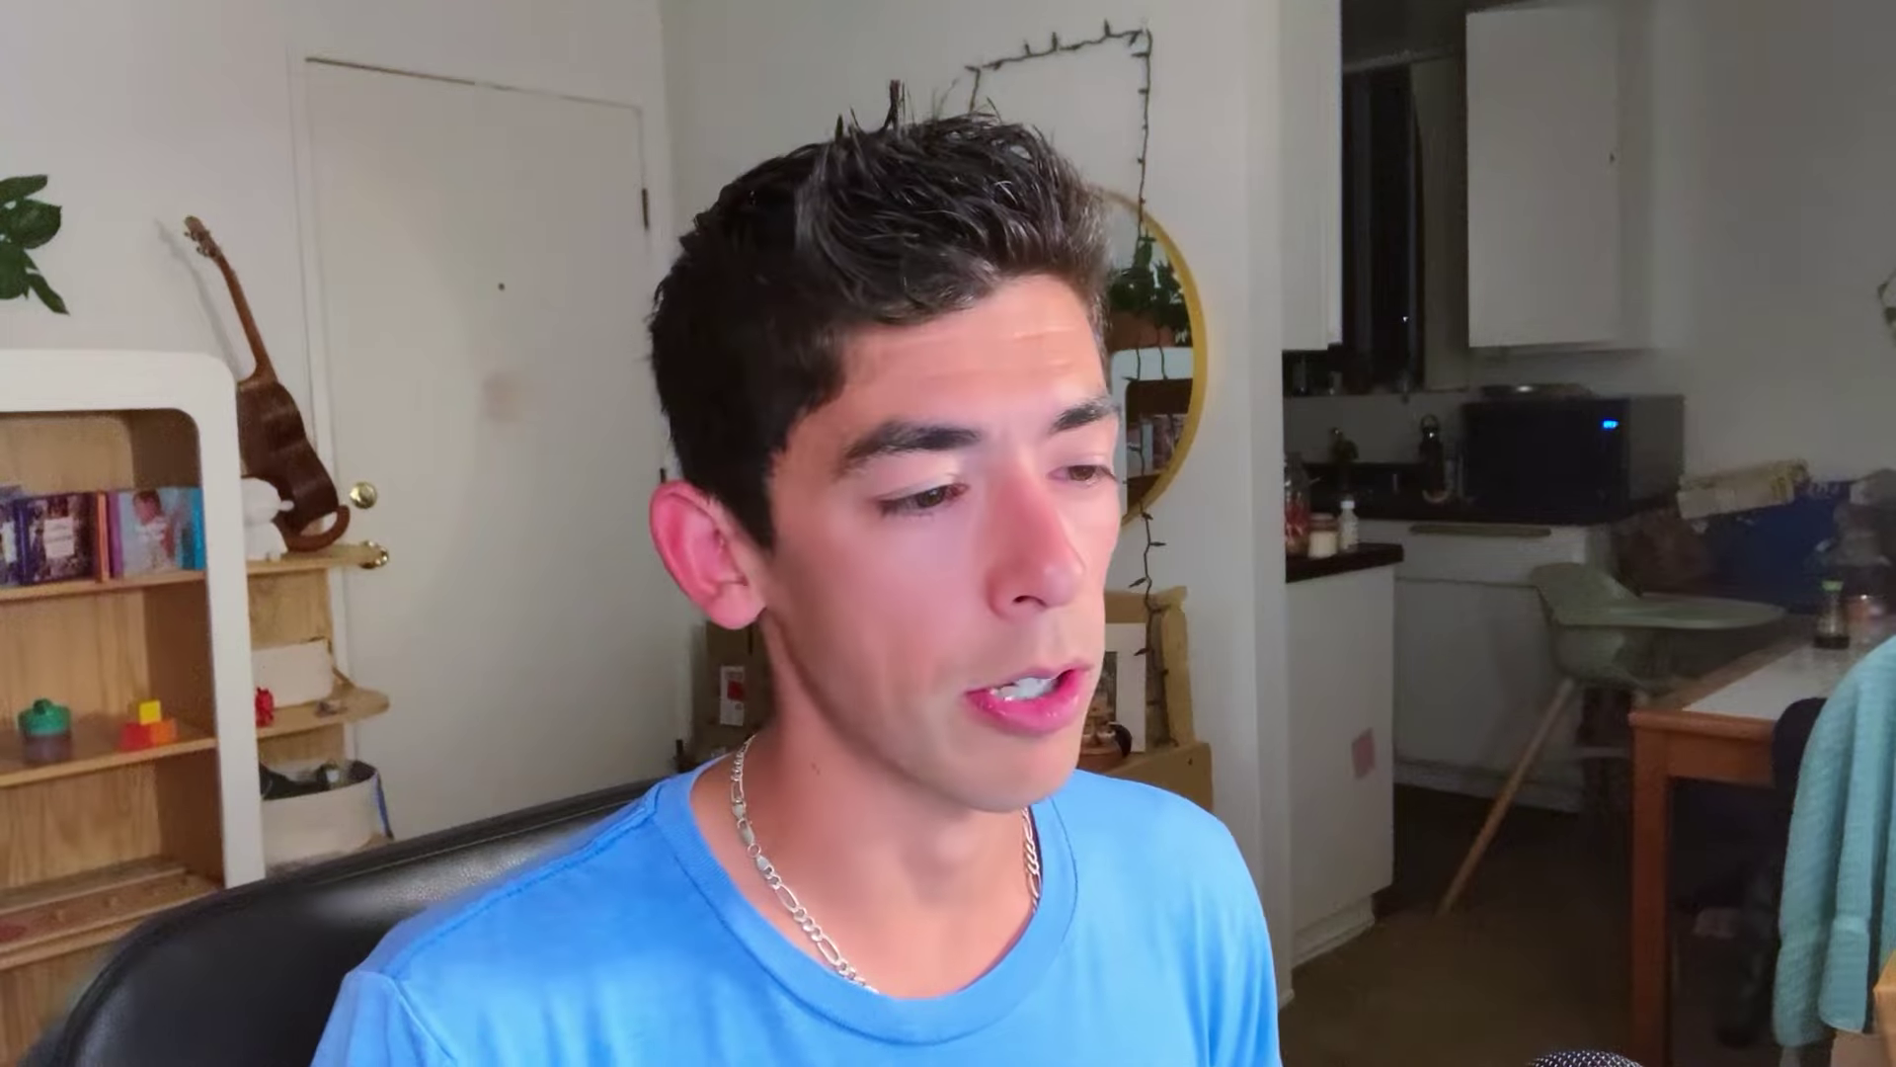
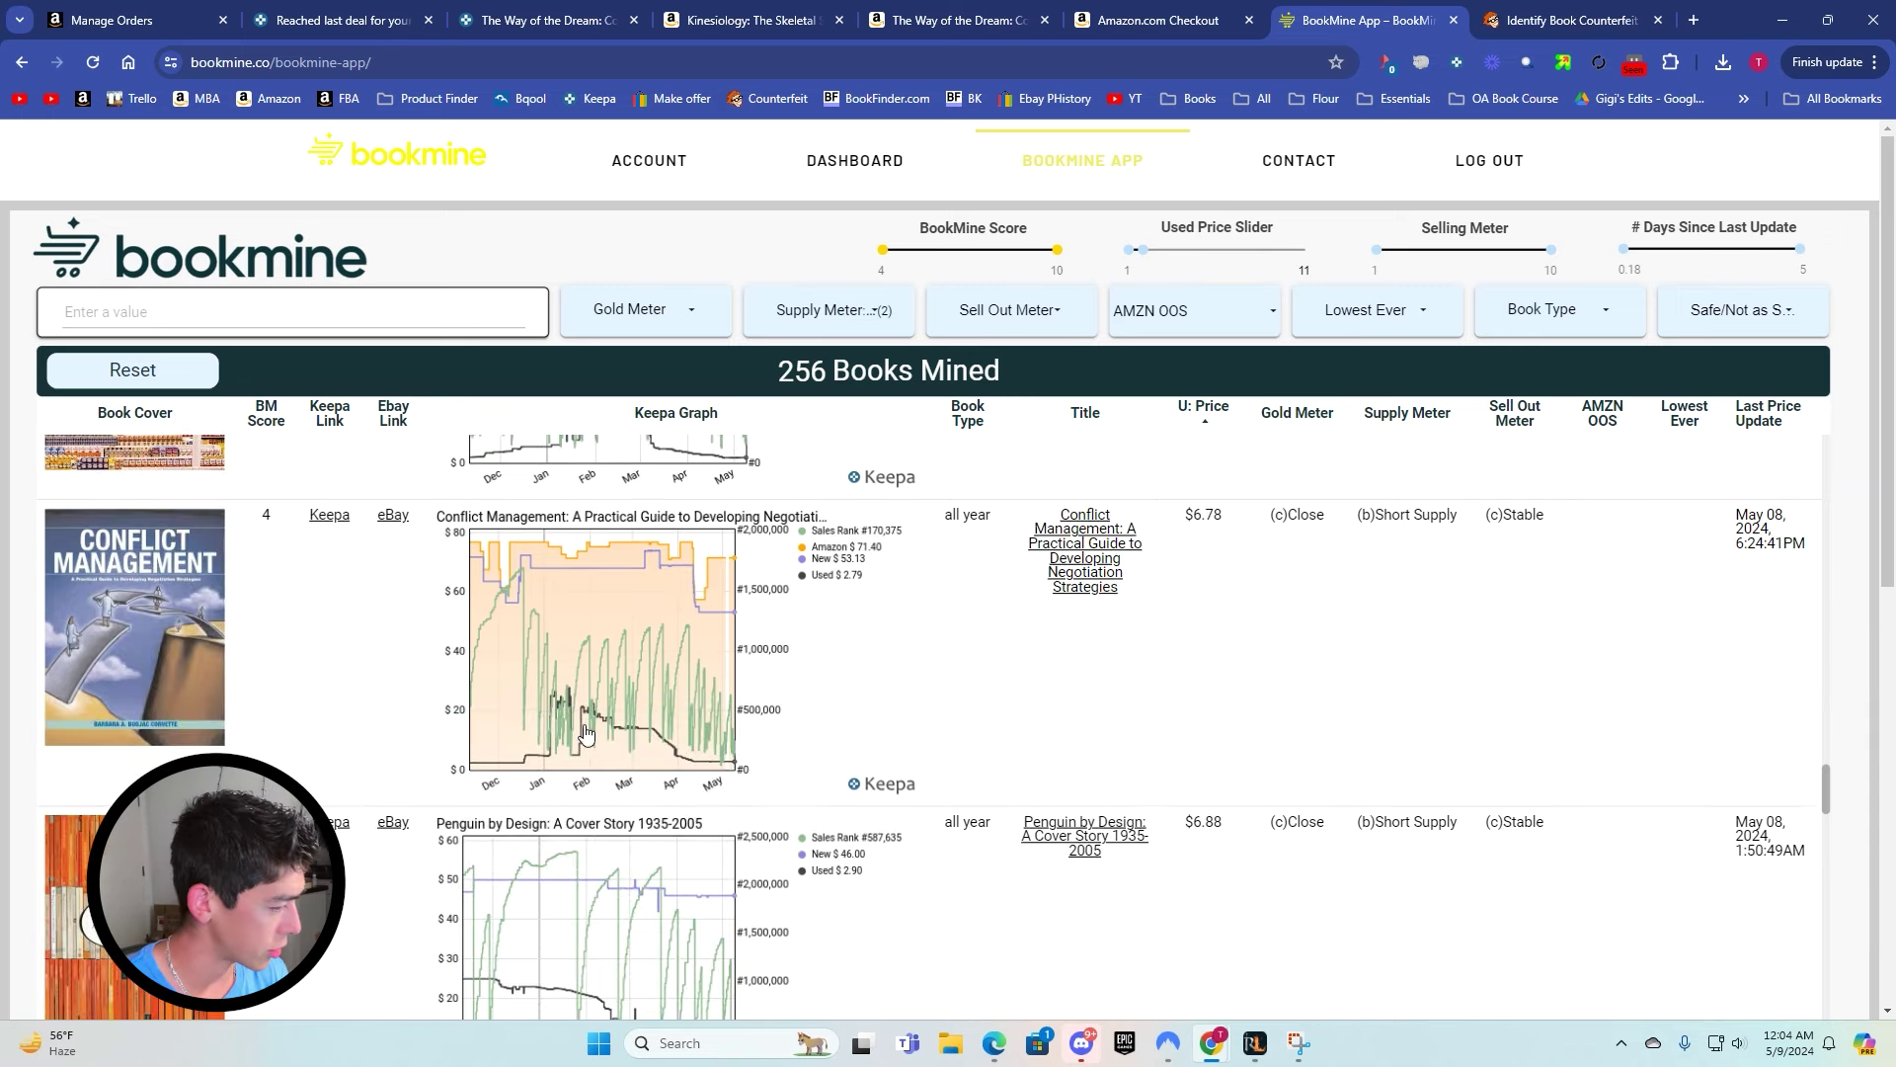
Open the Keepa page of Penguin by Design from the short-supply results and examine its one-year and all-time price history.
{"action": "scroll", "coordinate": [584, 731], "scroll_direction": "down", "scroll_amount": 2}
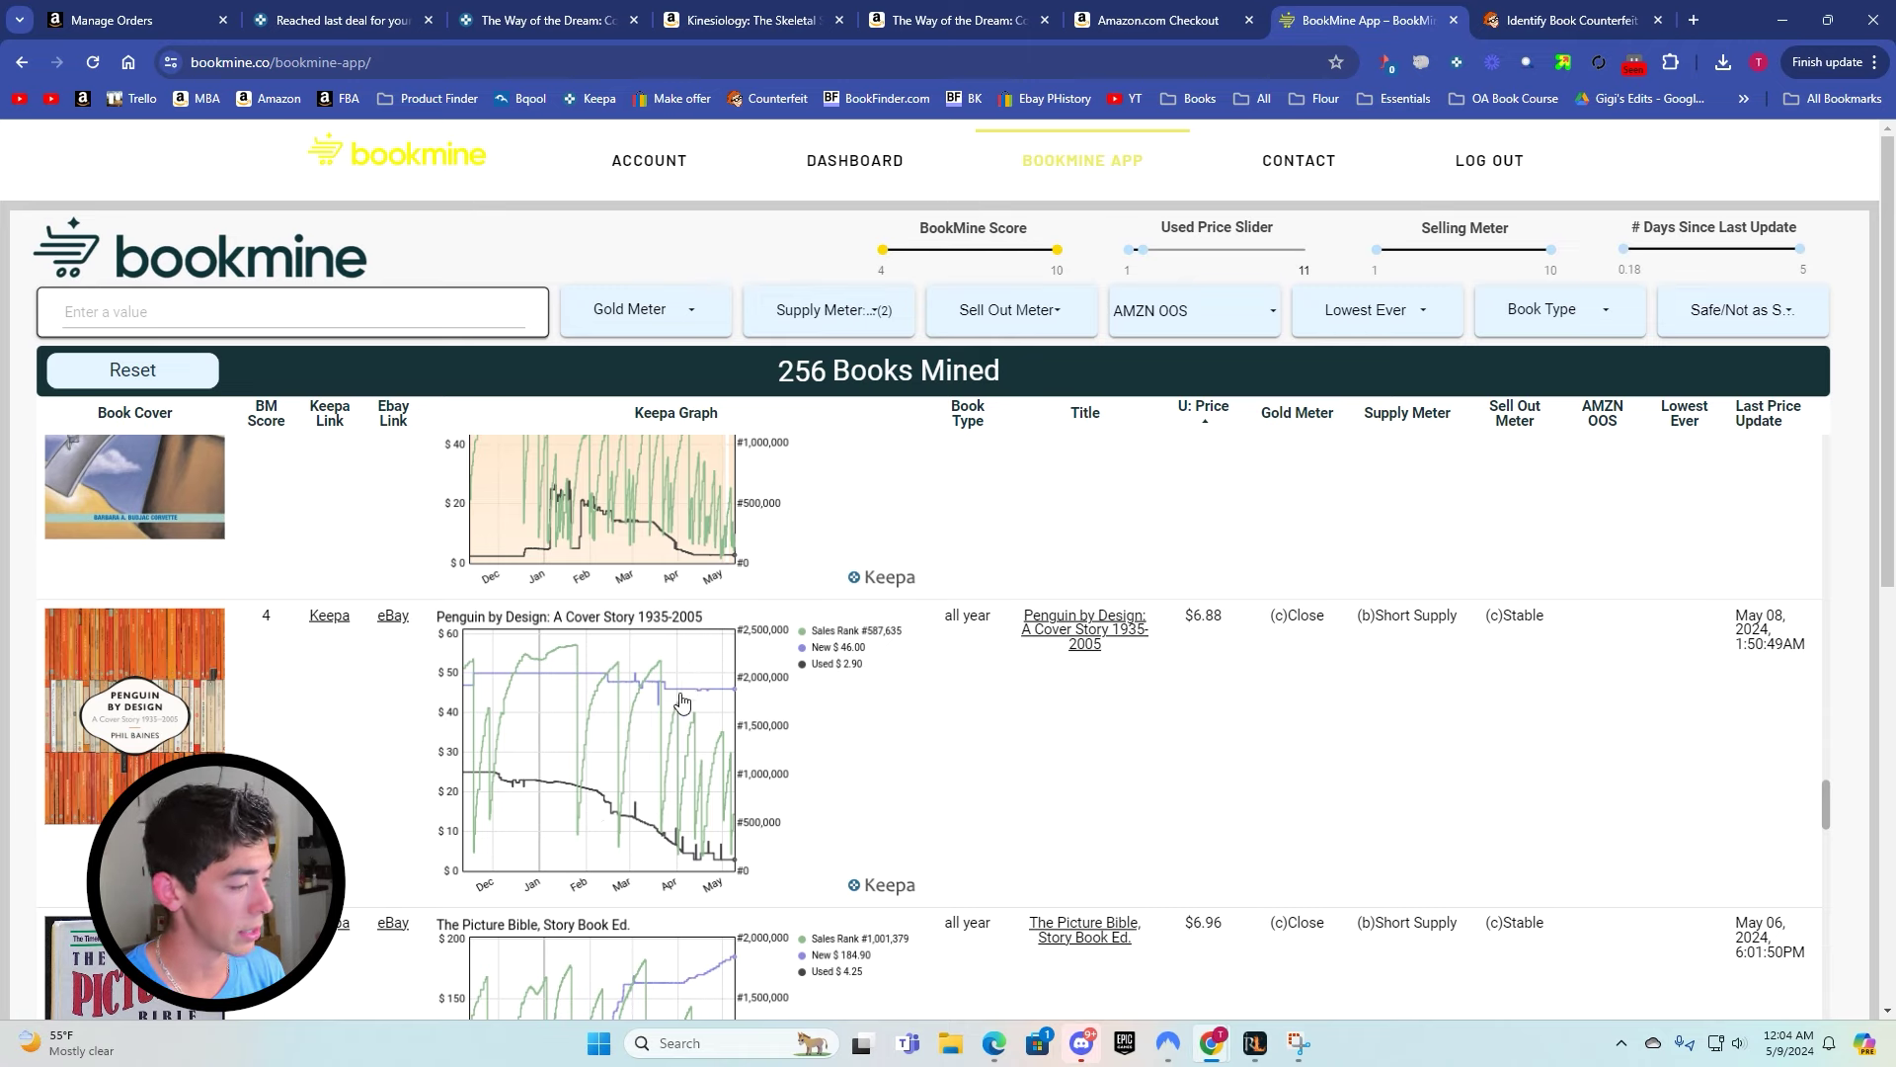
{"action": "scroll", "coordinate": [681, 702], "scroll_direction": "down", "scroll_amount": 3}
{"action": "scroll", "coordinate": [402, 685], "scroll_direction": "up", "scroll_amount": 3}
{"action": "left_click", "coordinate": [329, 616]}
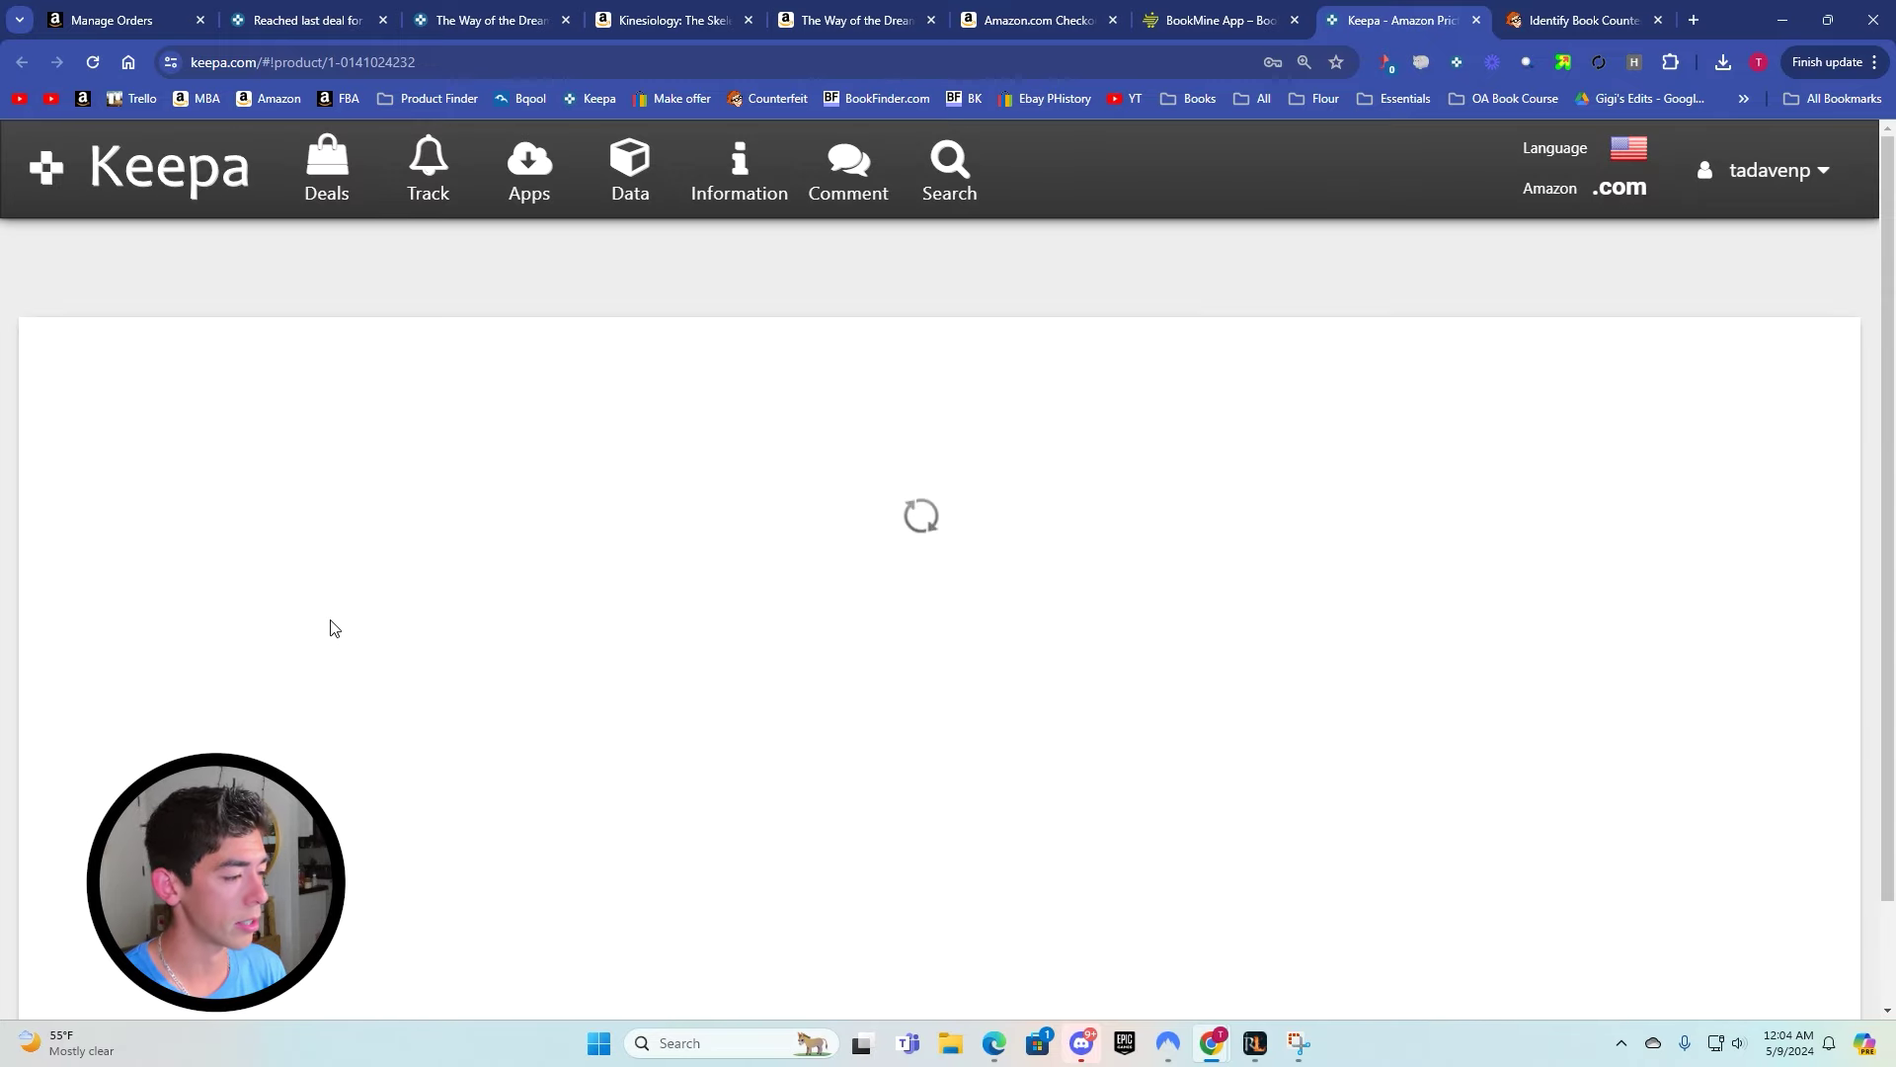
{"action": "scroll", "coordinate": [751, 612], "scroll_direction": "down", "scroll_amount": 3}
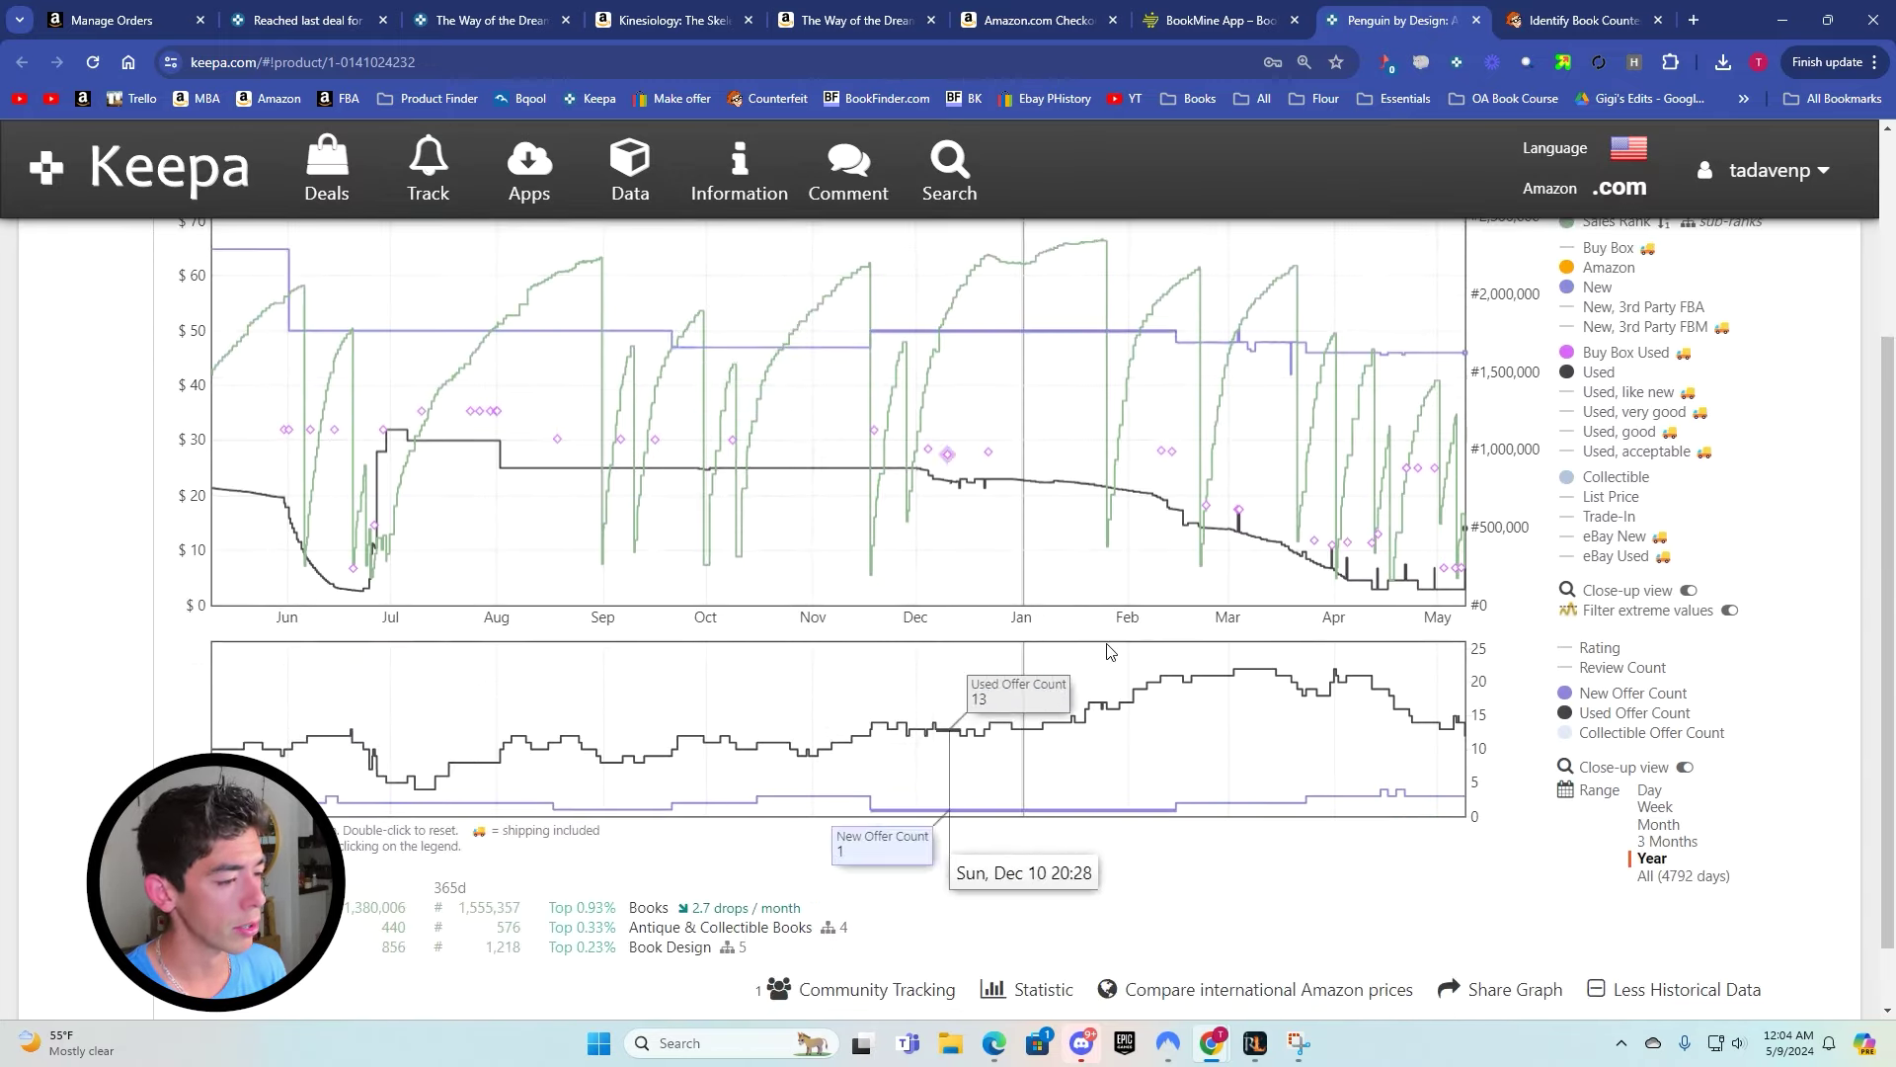
{"action": "left_click", "coordinate": [1684, 875]}
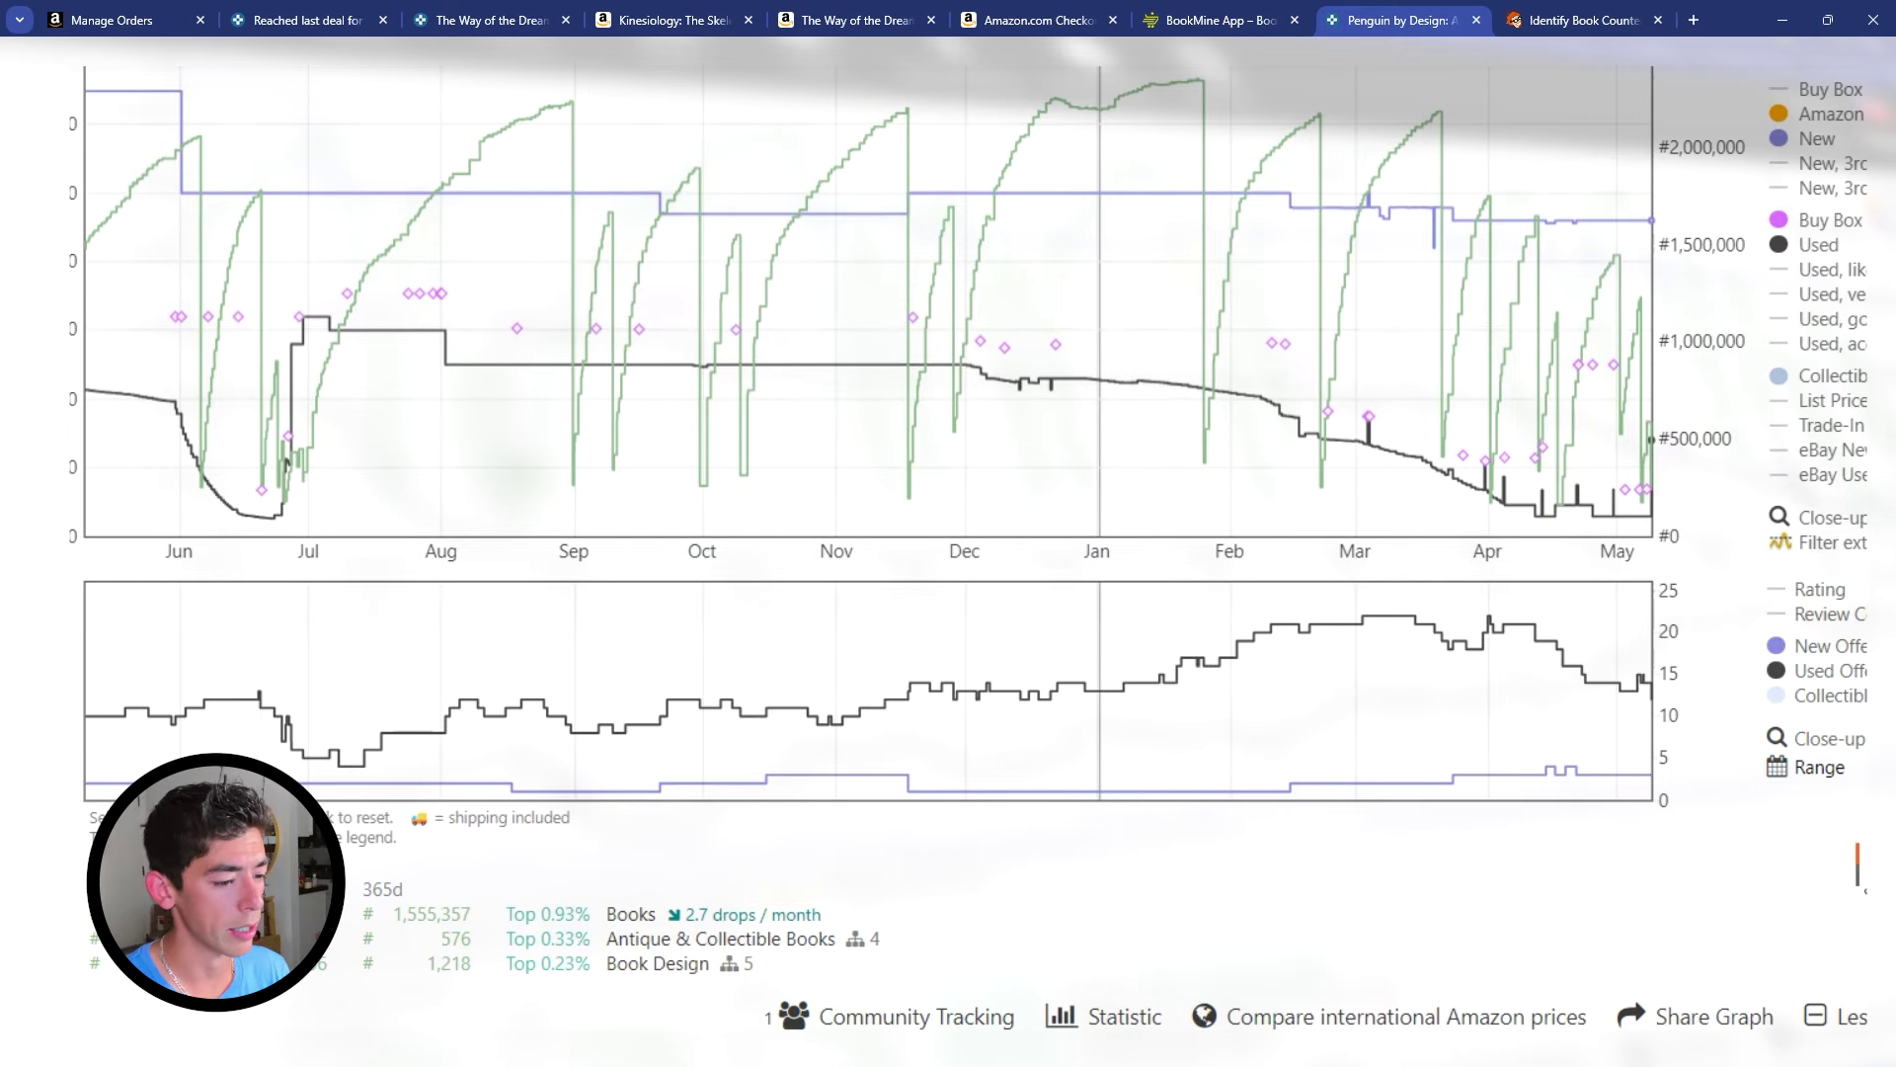
{"action": "left_click", "coordinate": [1867, 876]}
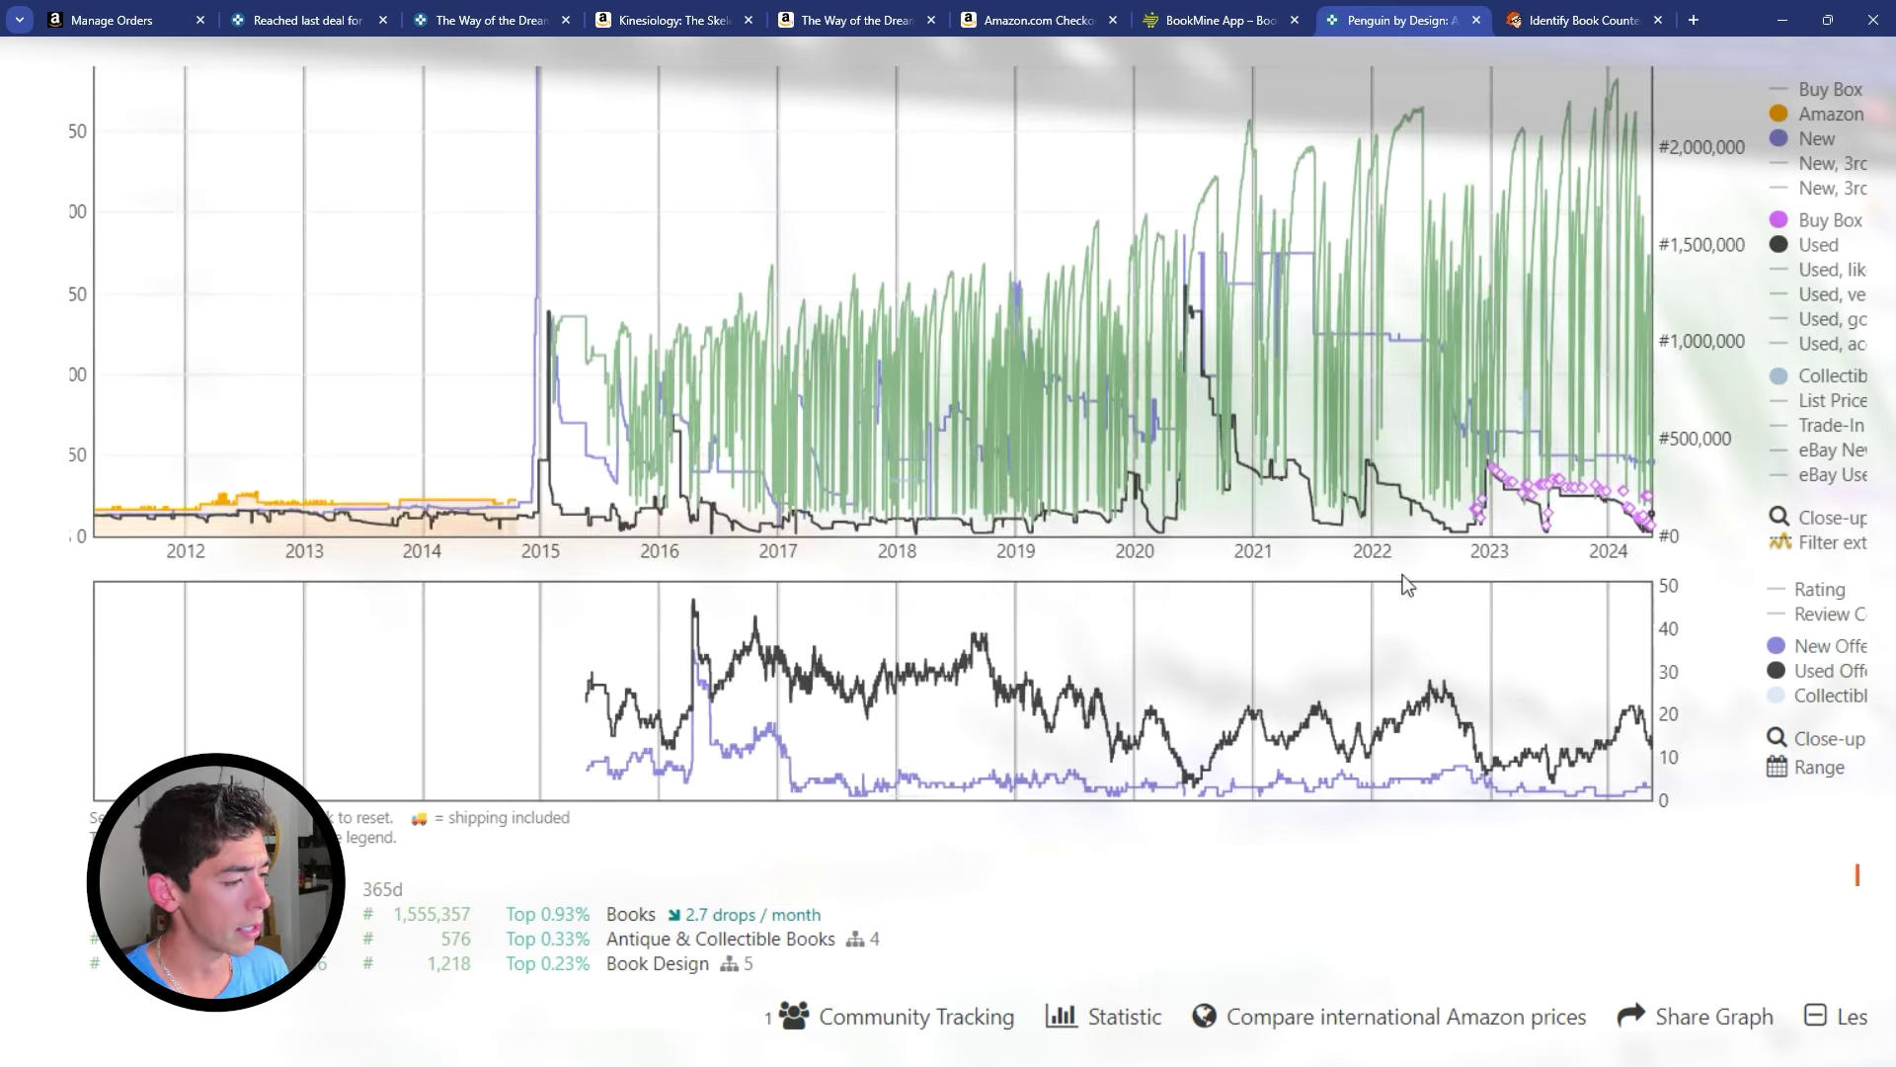
{"action": "scroll", "coordinate": [1353, 415], "scroll_direction": "up", "scroll_amount": 3}
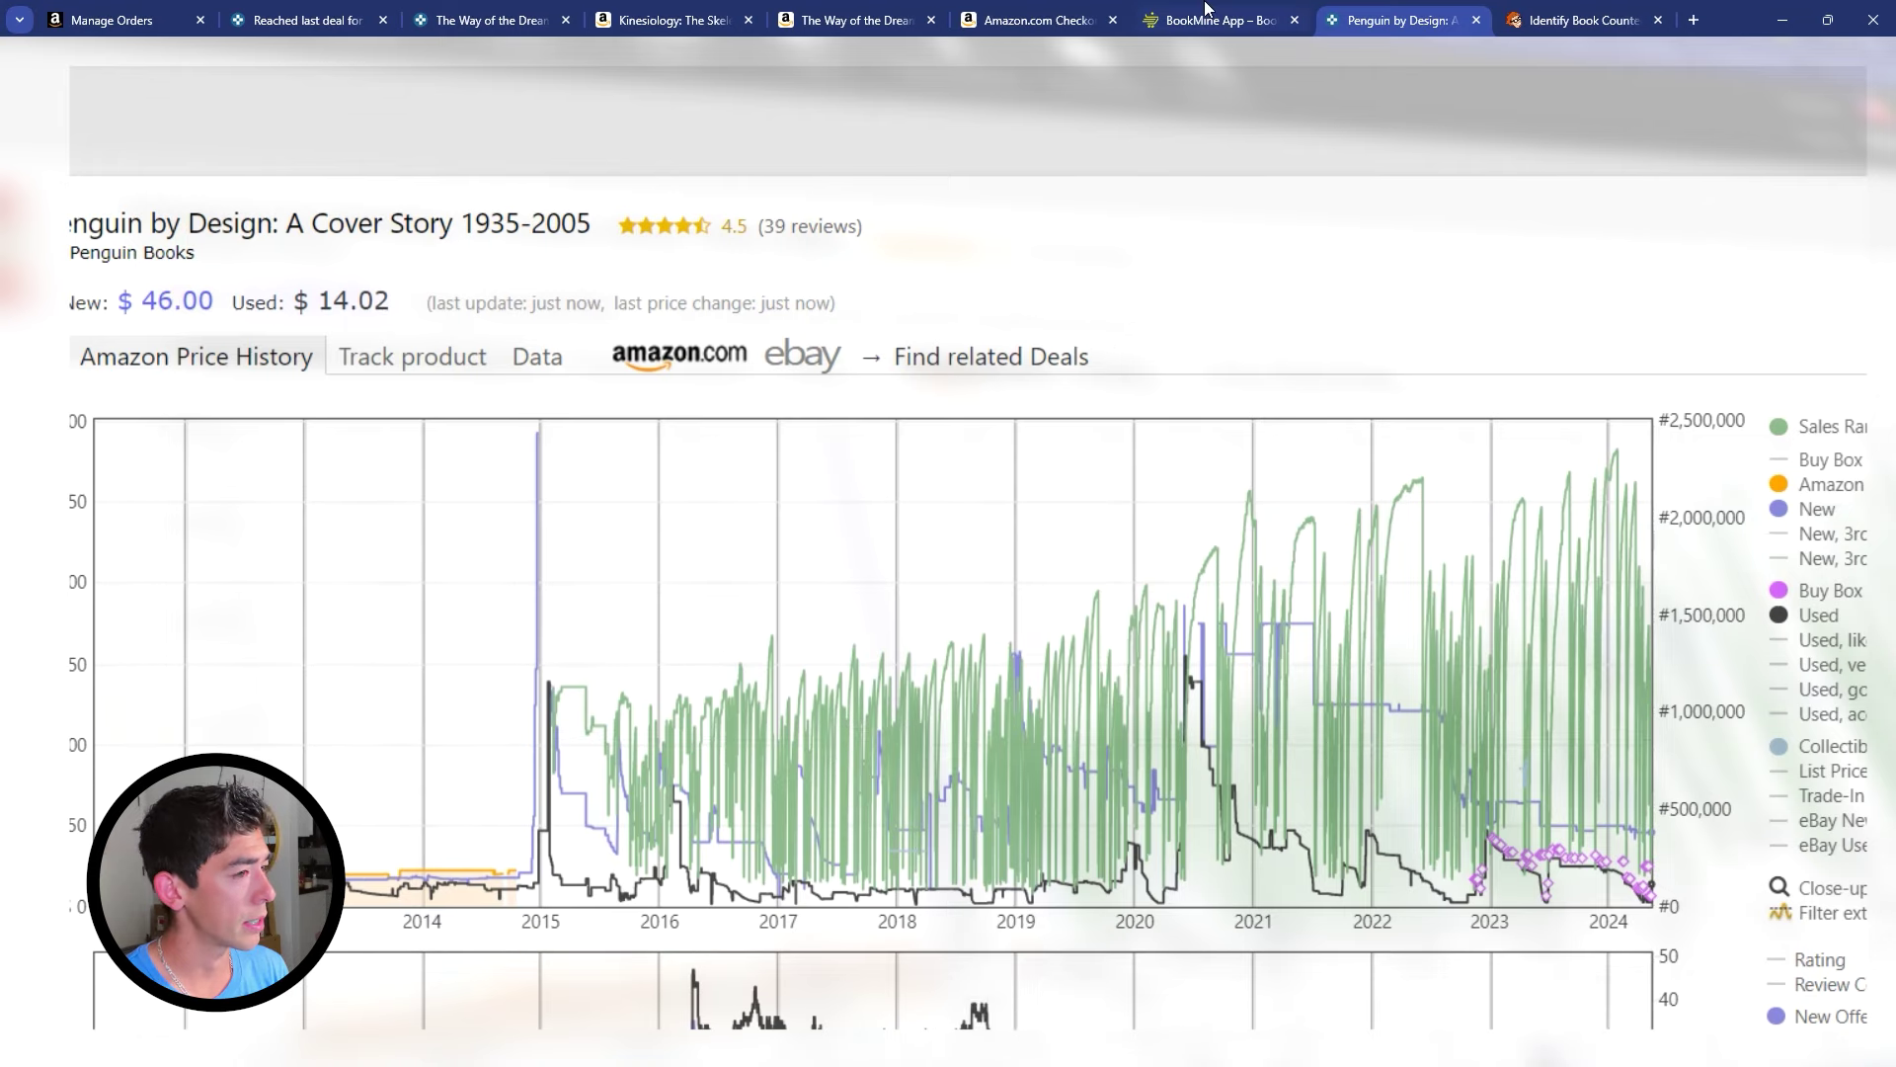
Return to BookMine, open the Keepa page of Wind-Up Race Cars and inspect its September to December price history in close-up.
{"action": "key", "text": "ctrl+shift+Tab"}
{"action": "scroll", "coordinate": [717, 660], "scroll_direction": "down", "scroll_amount": 5}
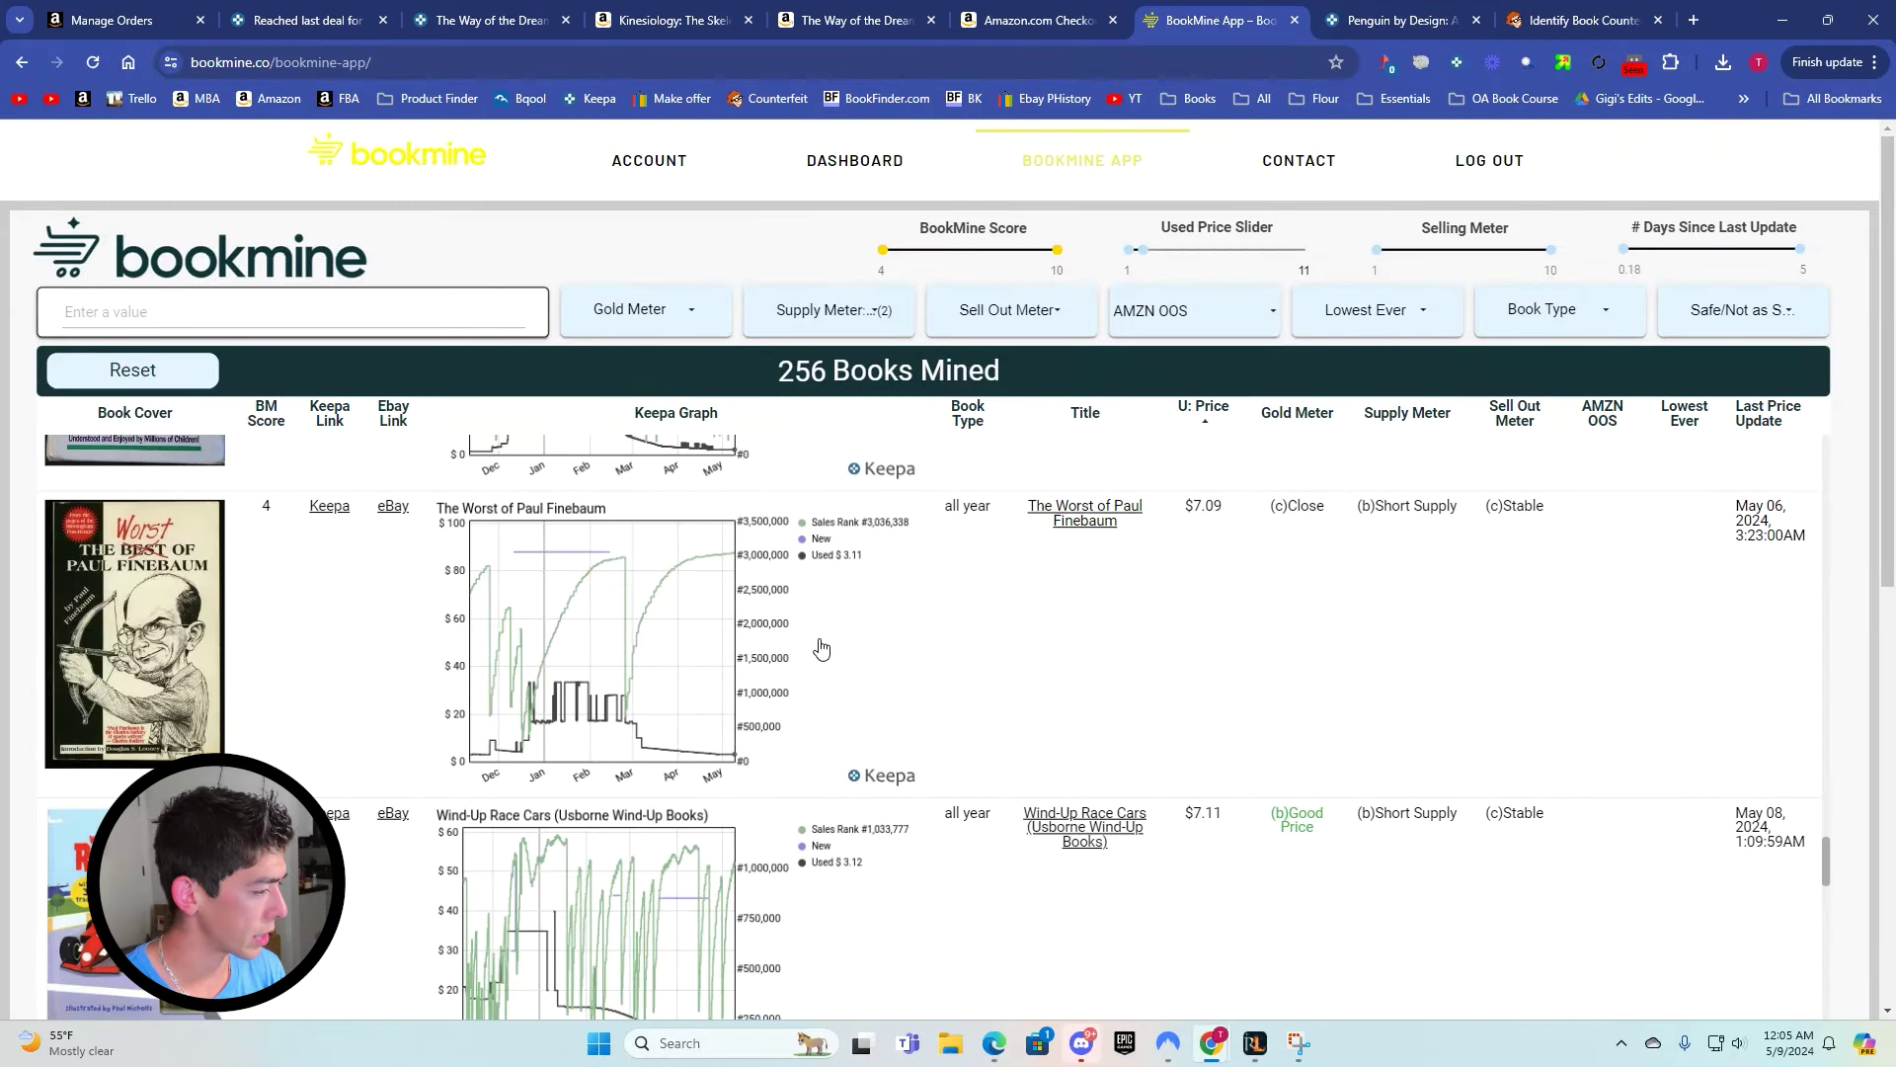
{"action": "scroll", "coordinate": [821, 647], "scroll_direction": "down", "scroll_amount": 3}
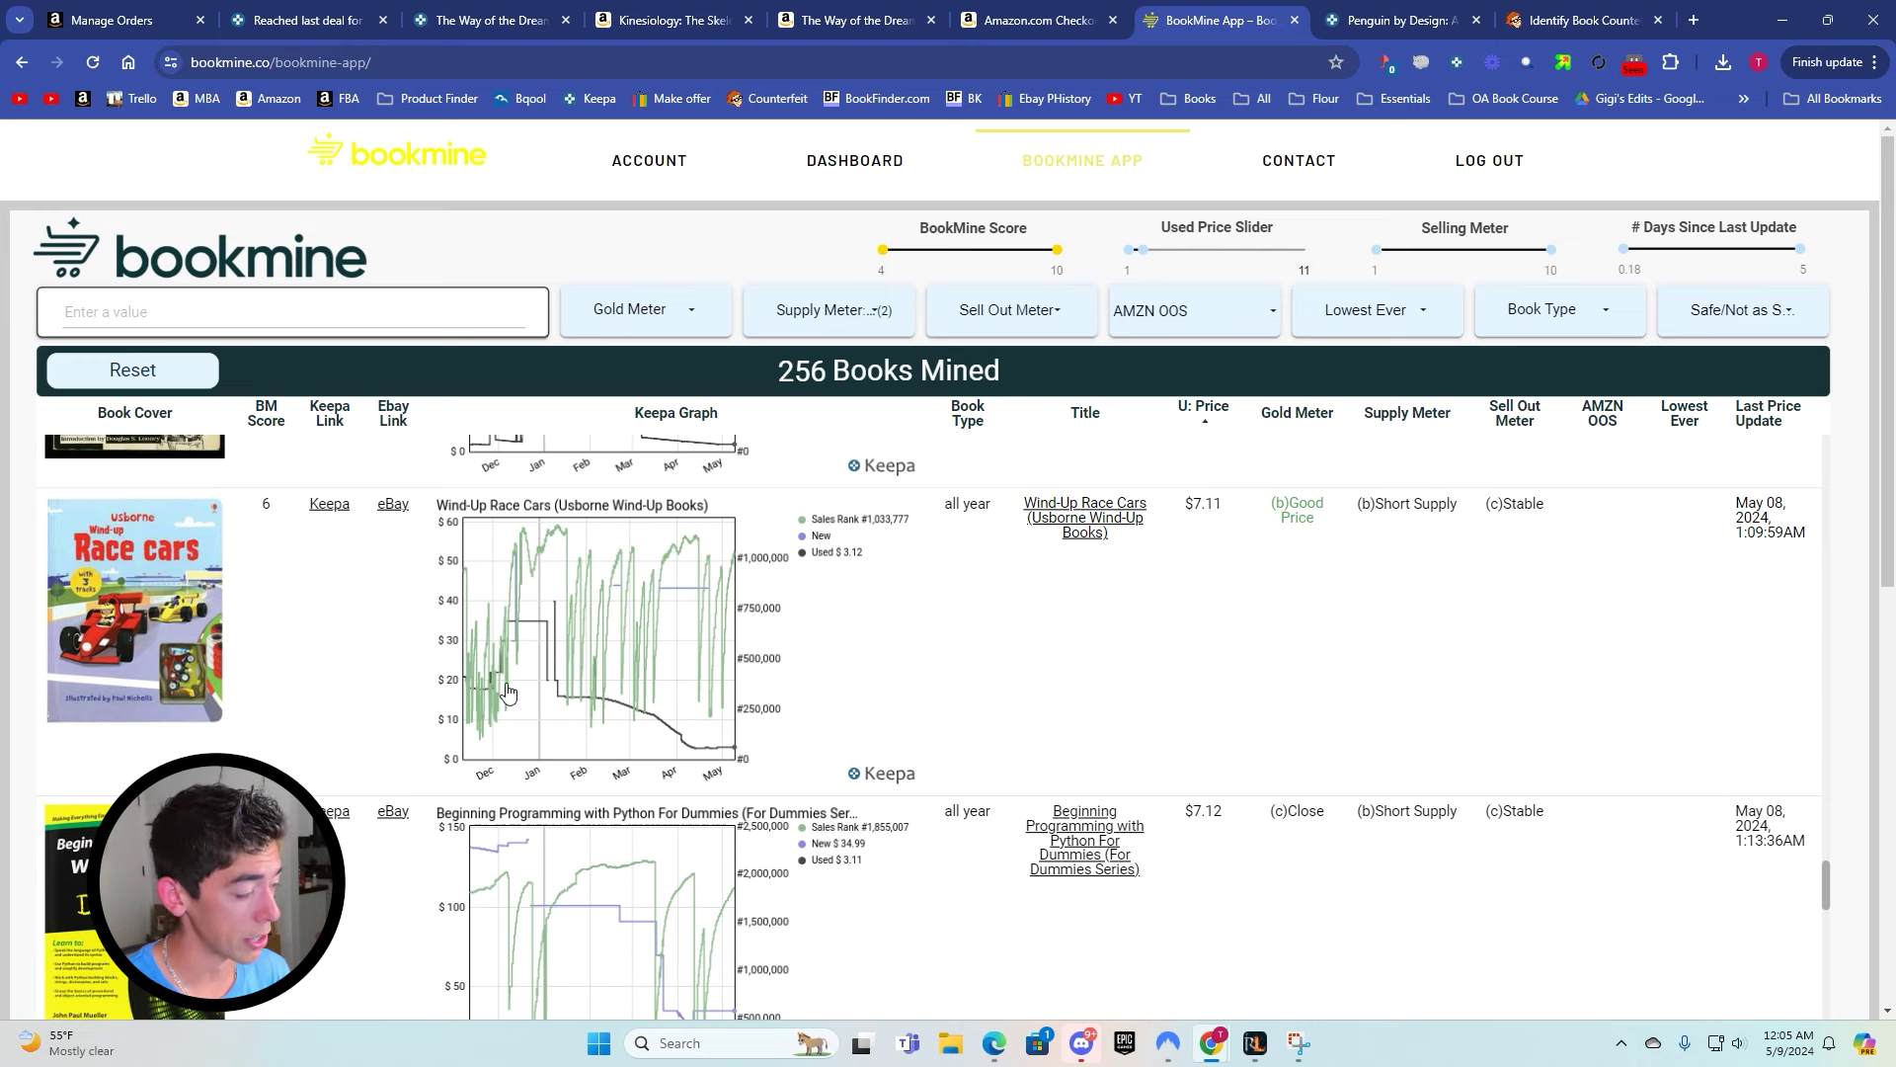
{"action": "left_click", "coordinate": [352, 520]}
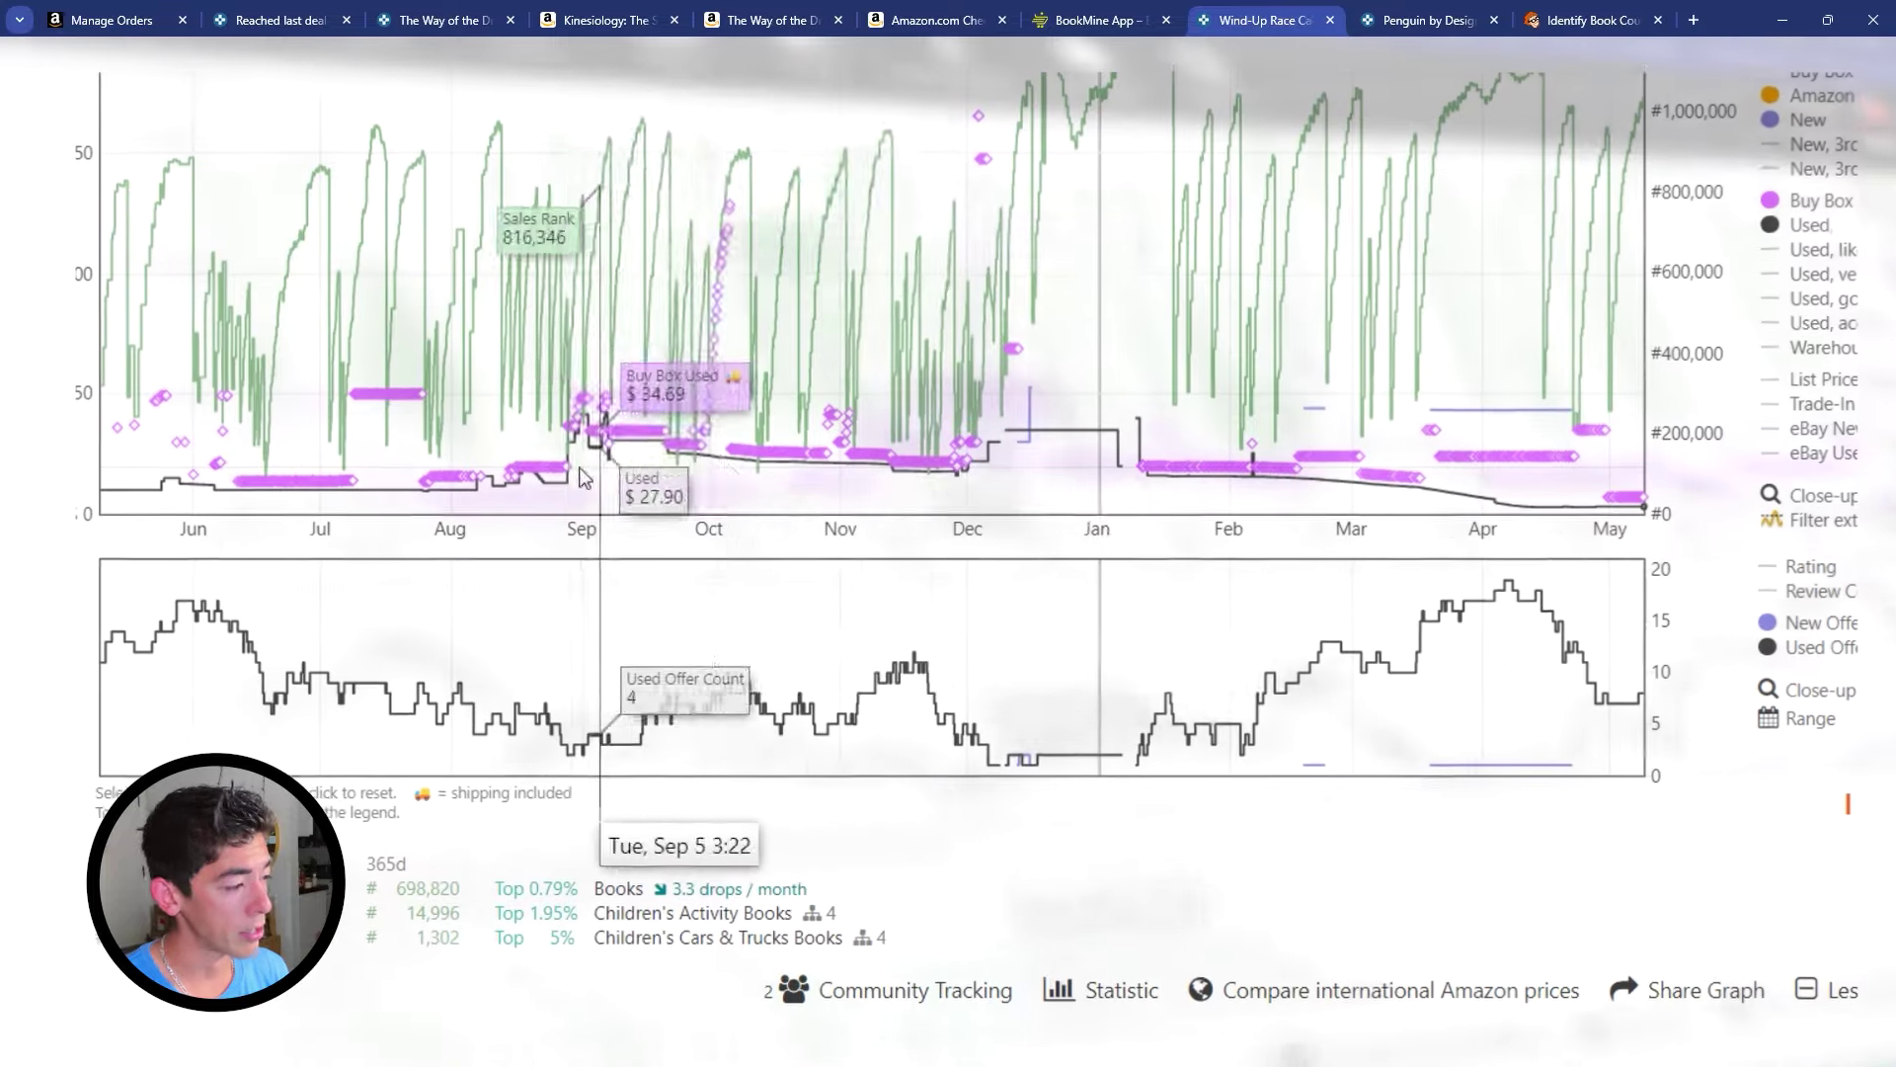
{"action": "left_click_drag", "start_coordinate": [613, 465], "coordinate": [1079, 466]}
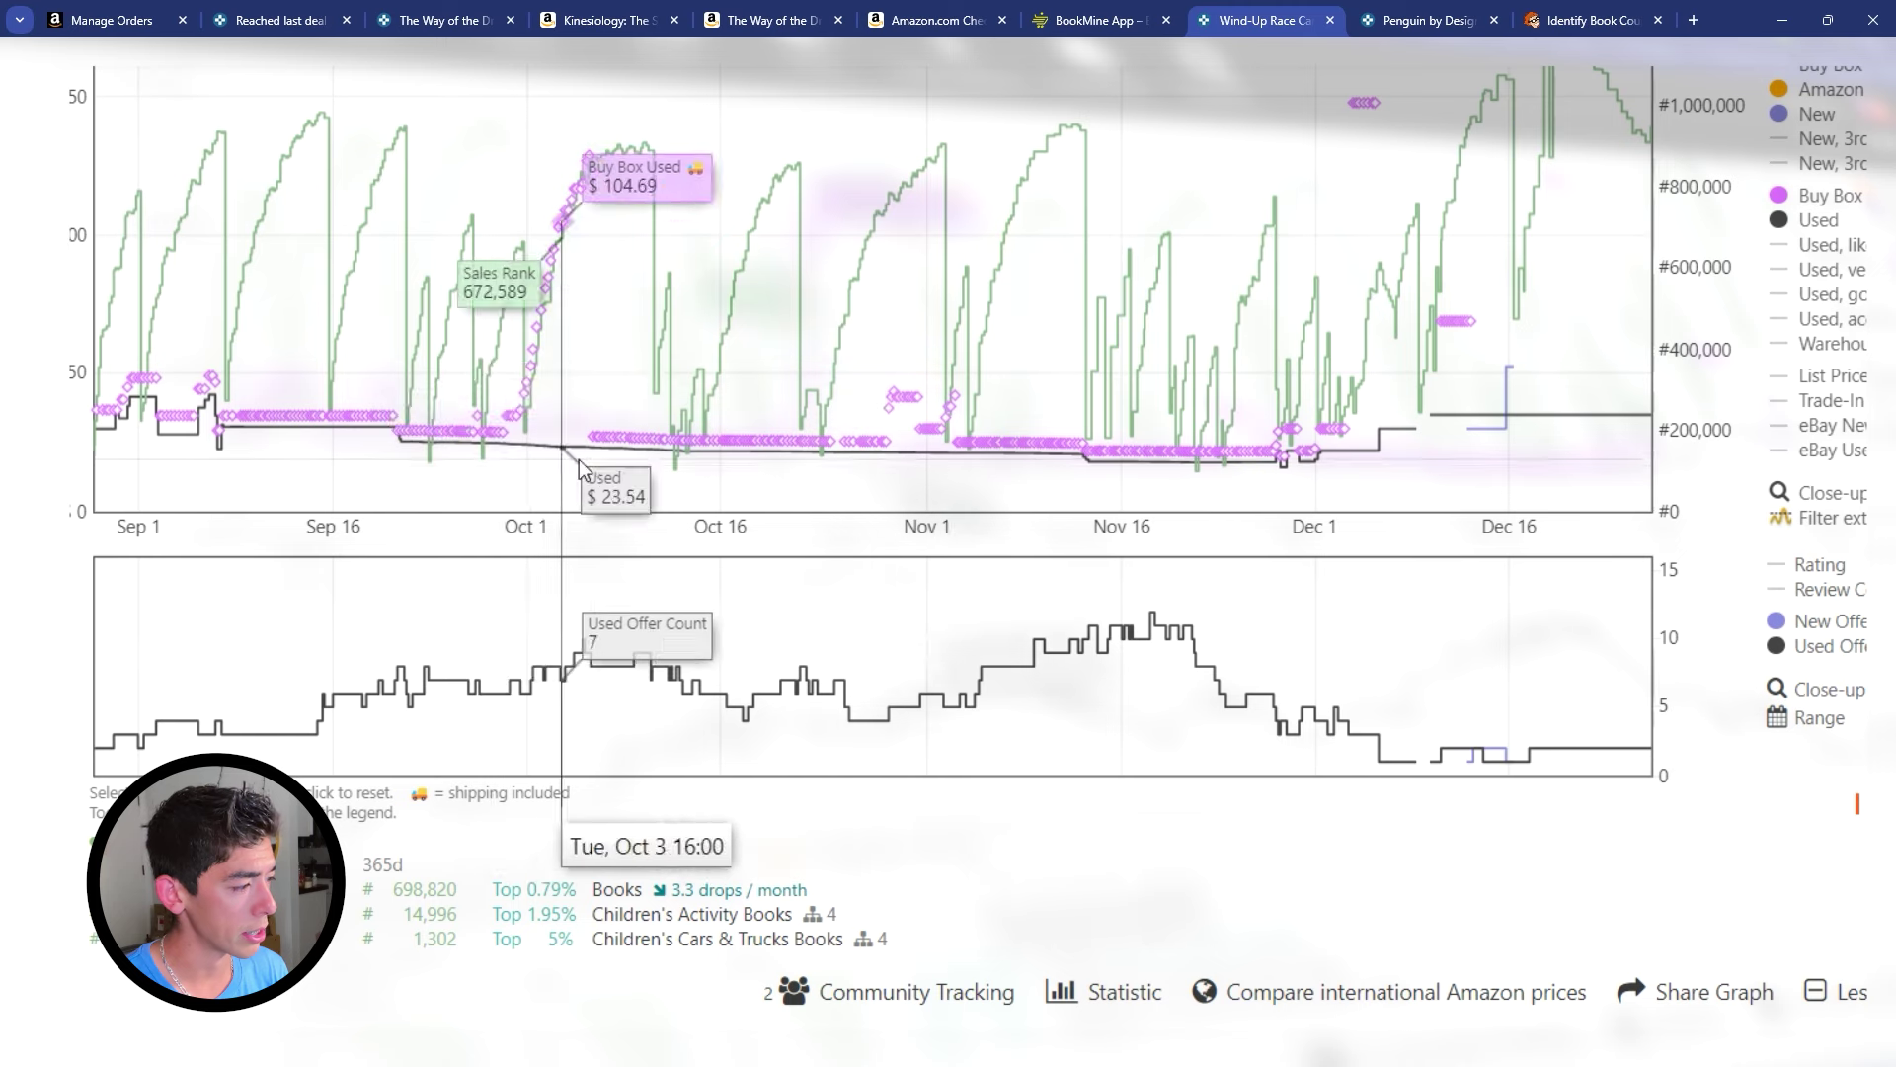
{"action": "double_click", "coordinate": [1285, 454]}
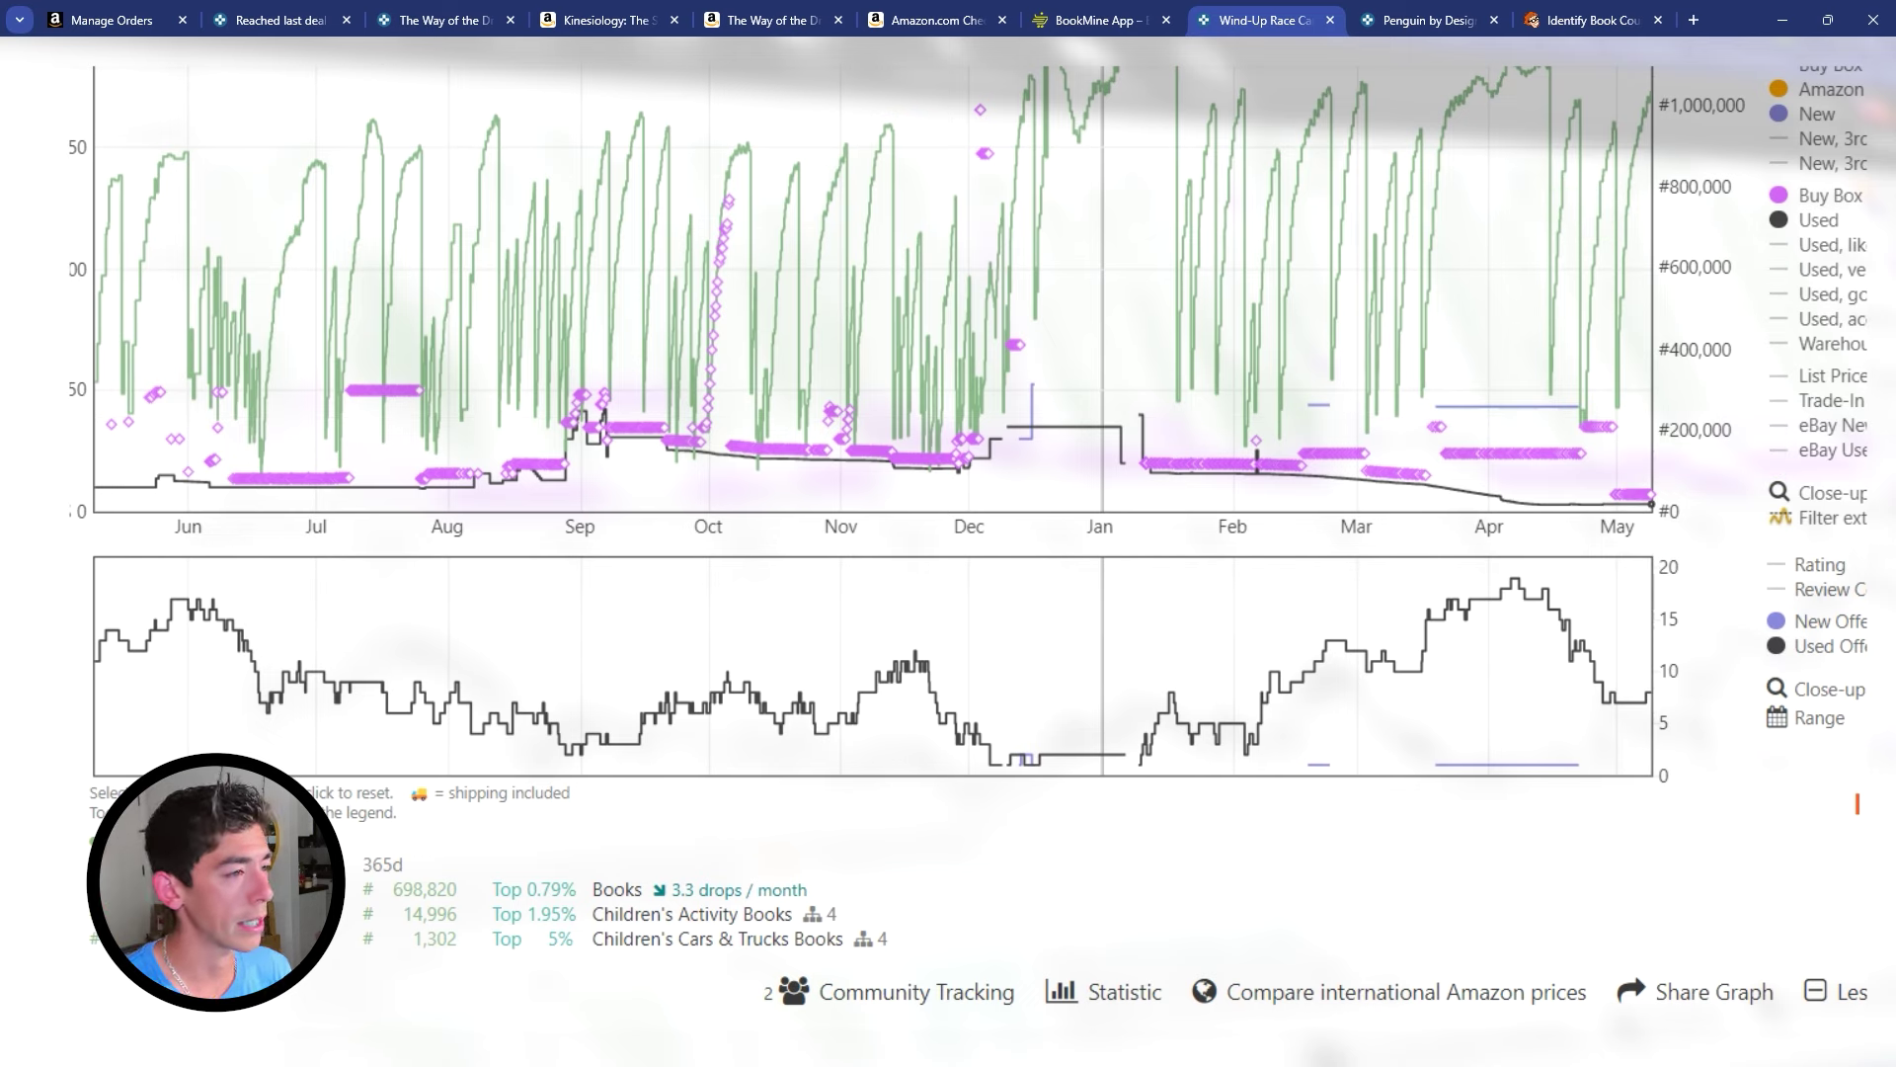
Return to BookMine, browse further down the cheapest short-supply books and open the Keepa page of Healthy To 100.
{"action": "left_click", "coordinate": [1095, 20]}
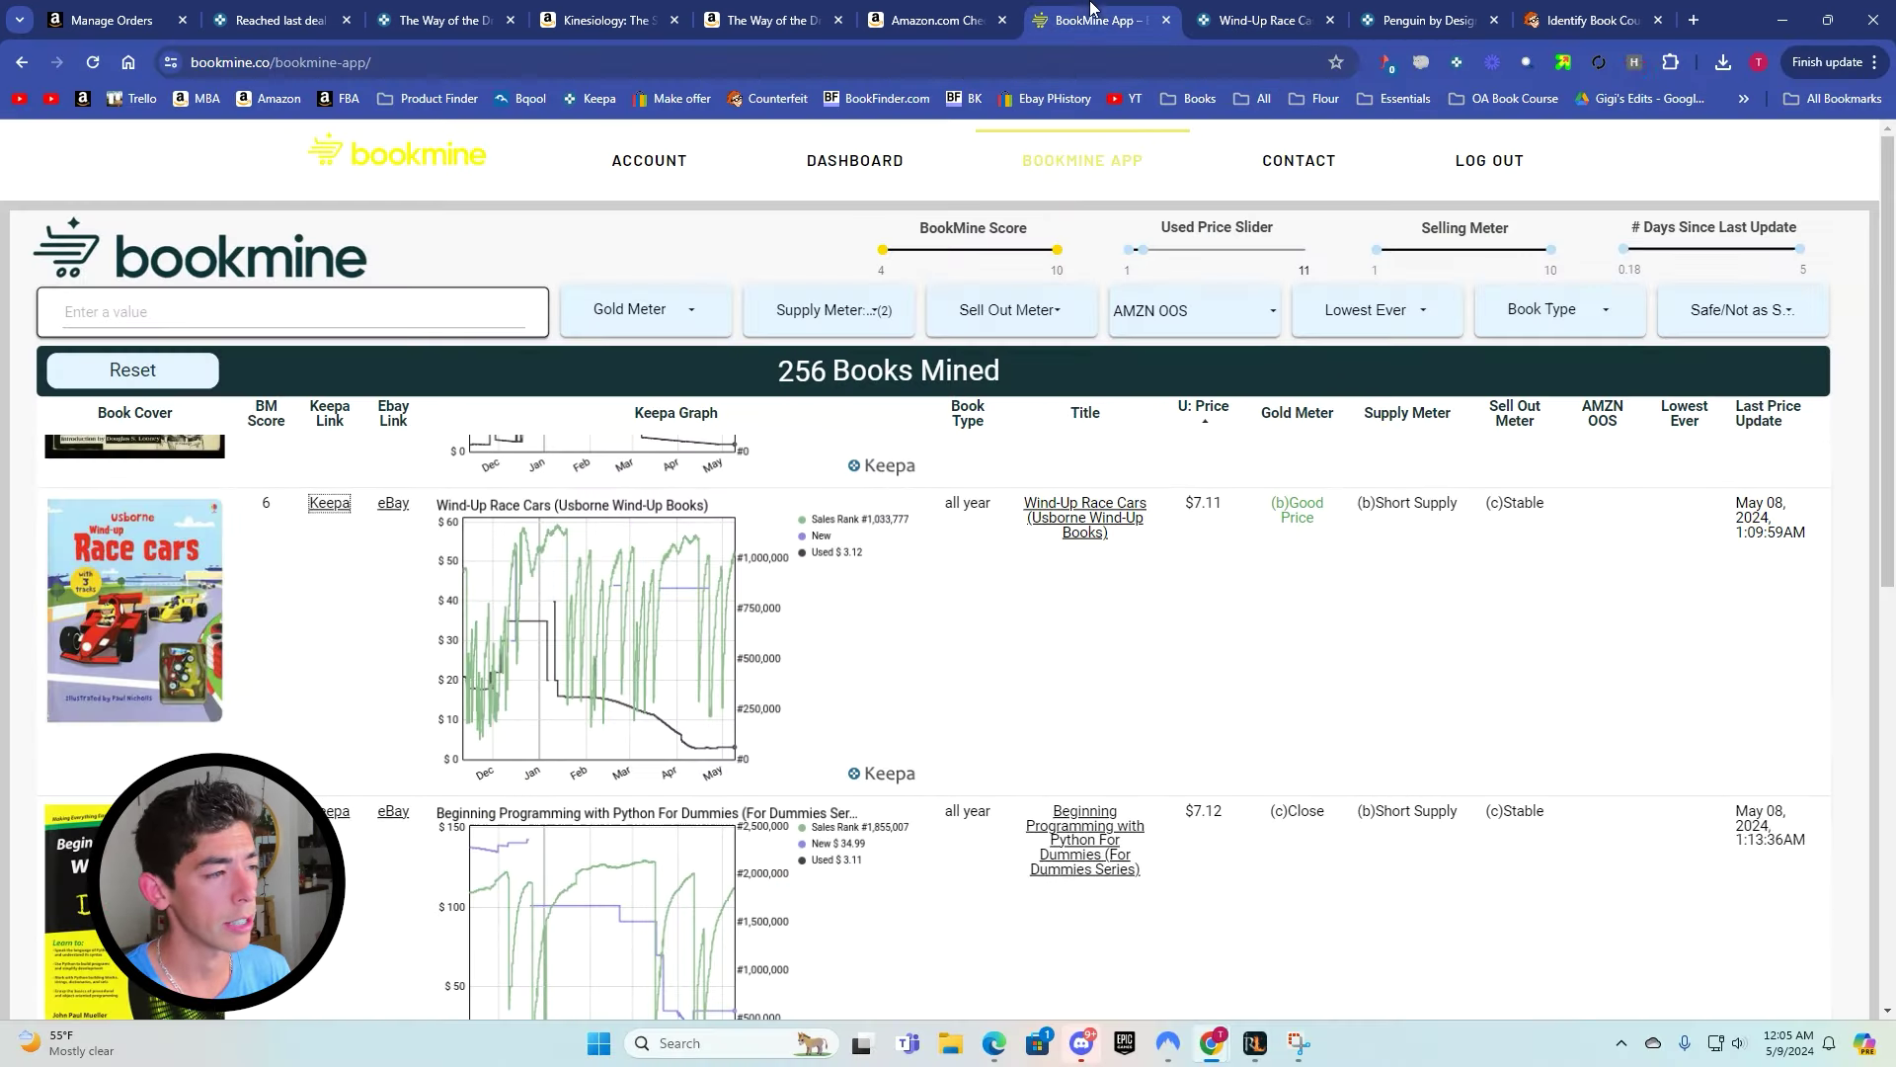
{"action": "scroll", "coordinate": [885, 519], "scroll_direction": "down", "scroll_amount": 2}
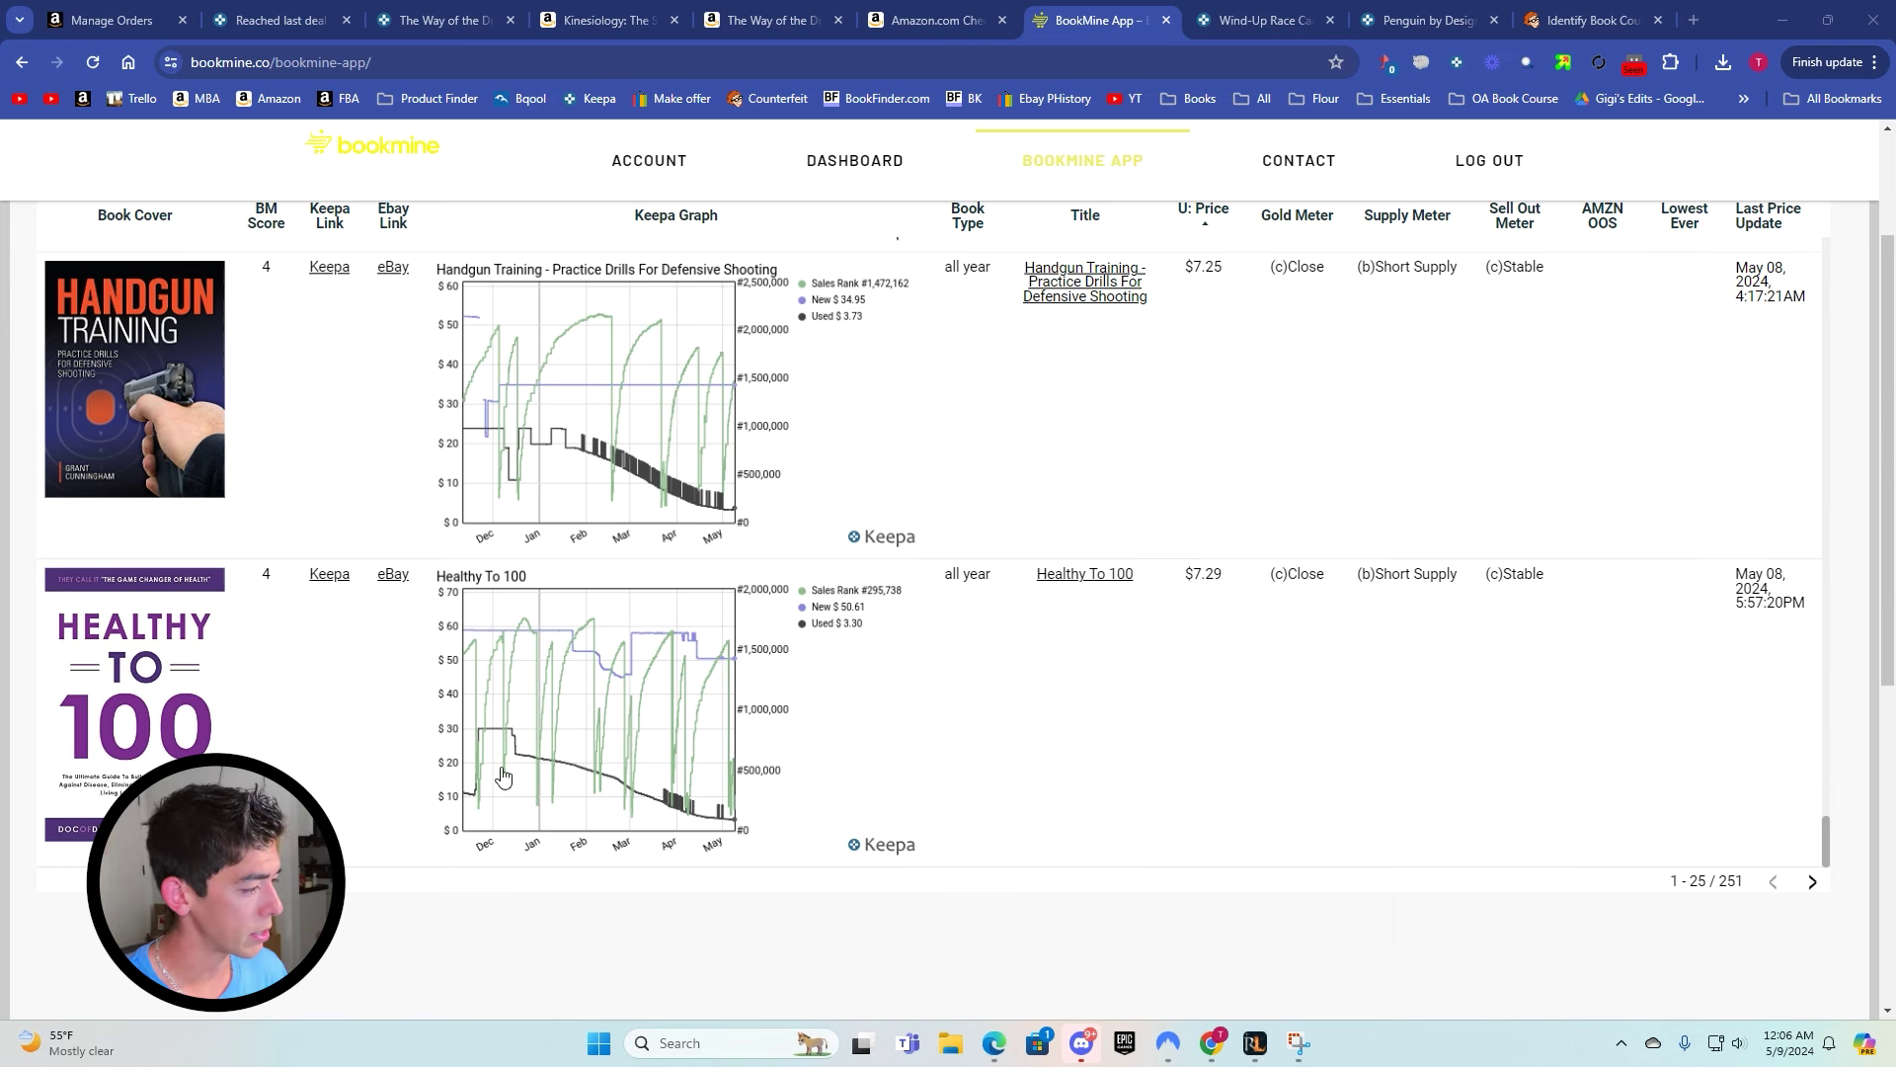
{"action": "left_click", "coordinate": [345, 581]}
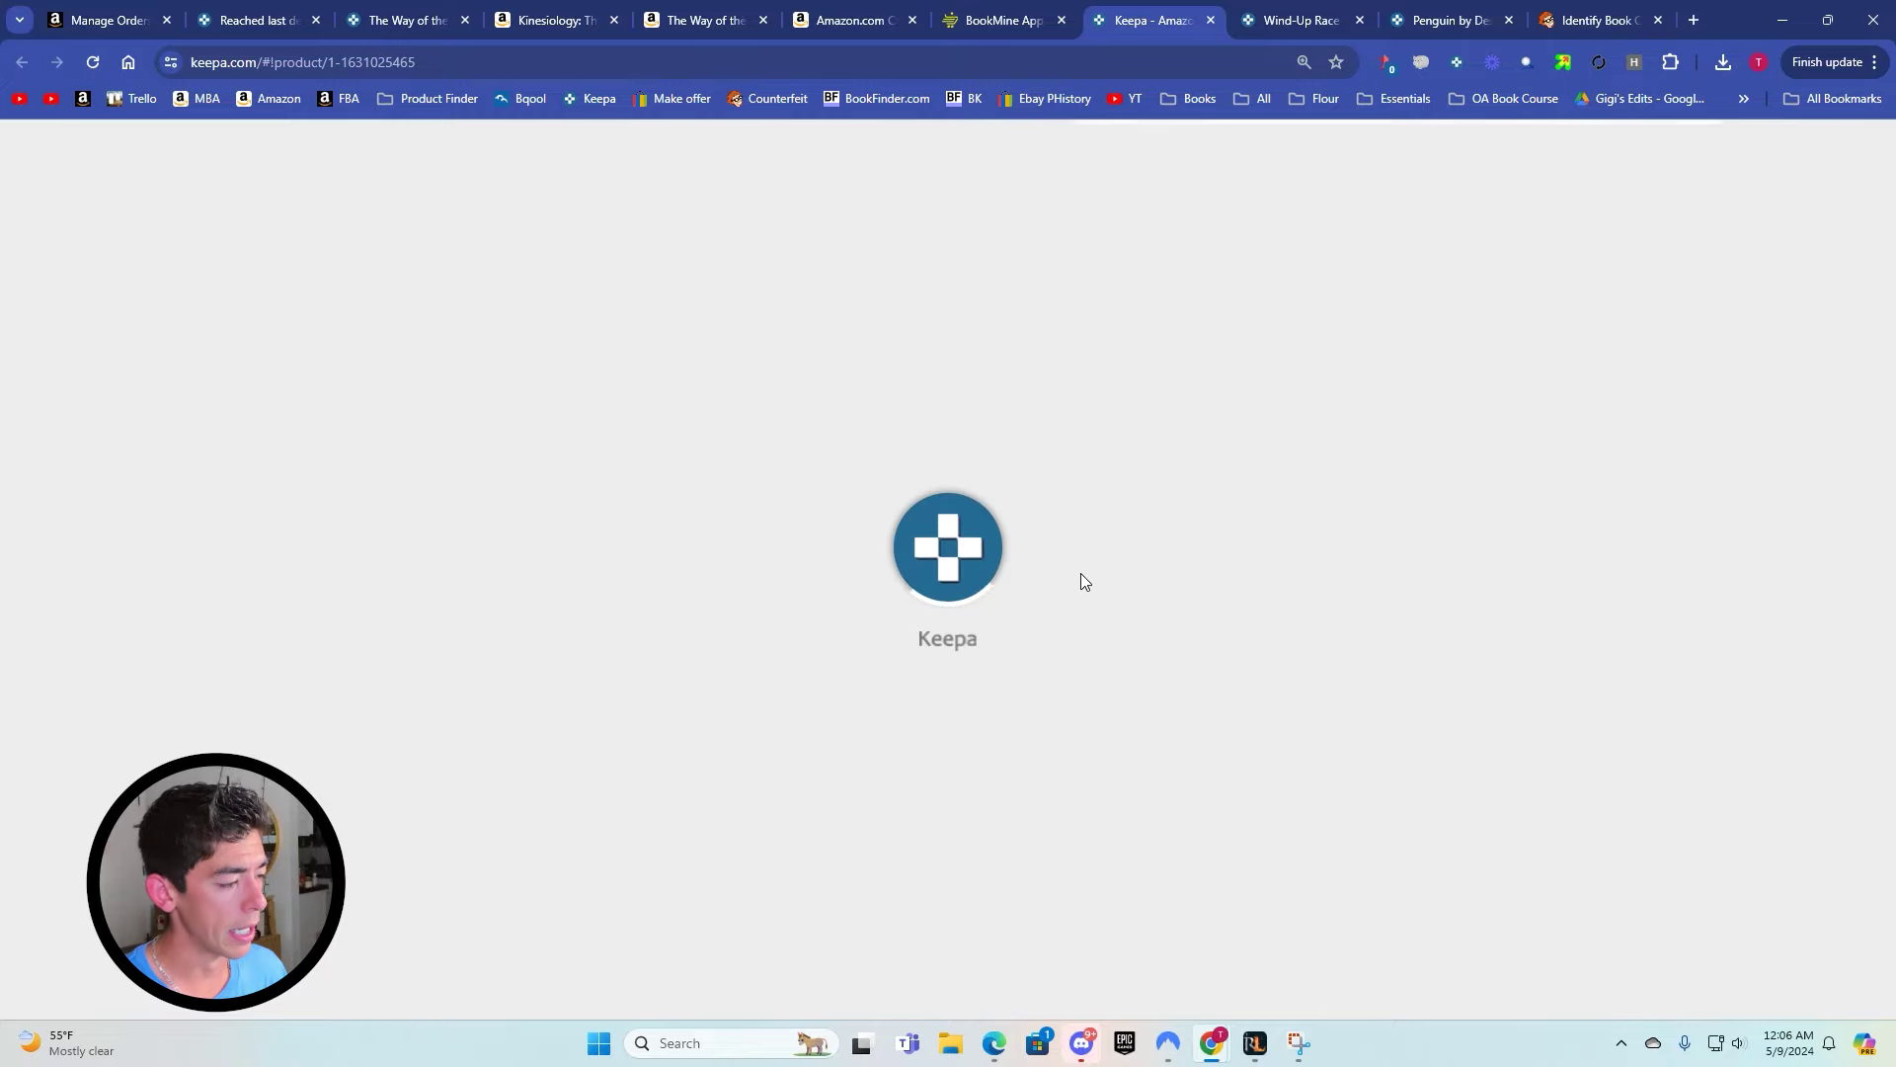
{"action": "scroll", "coordinate": [1096, 592], "scroll_direction": "down", "scroll_amount": 3}
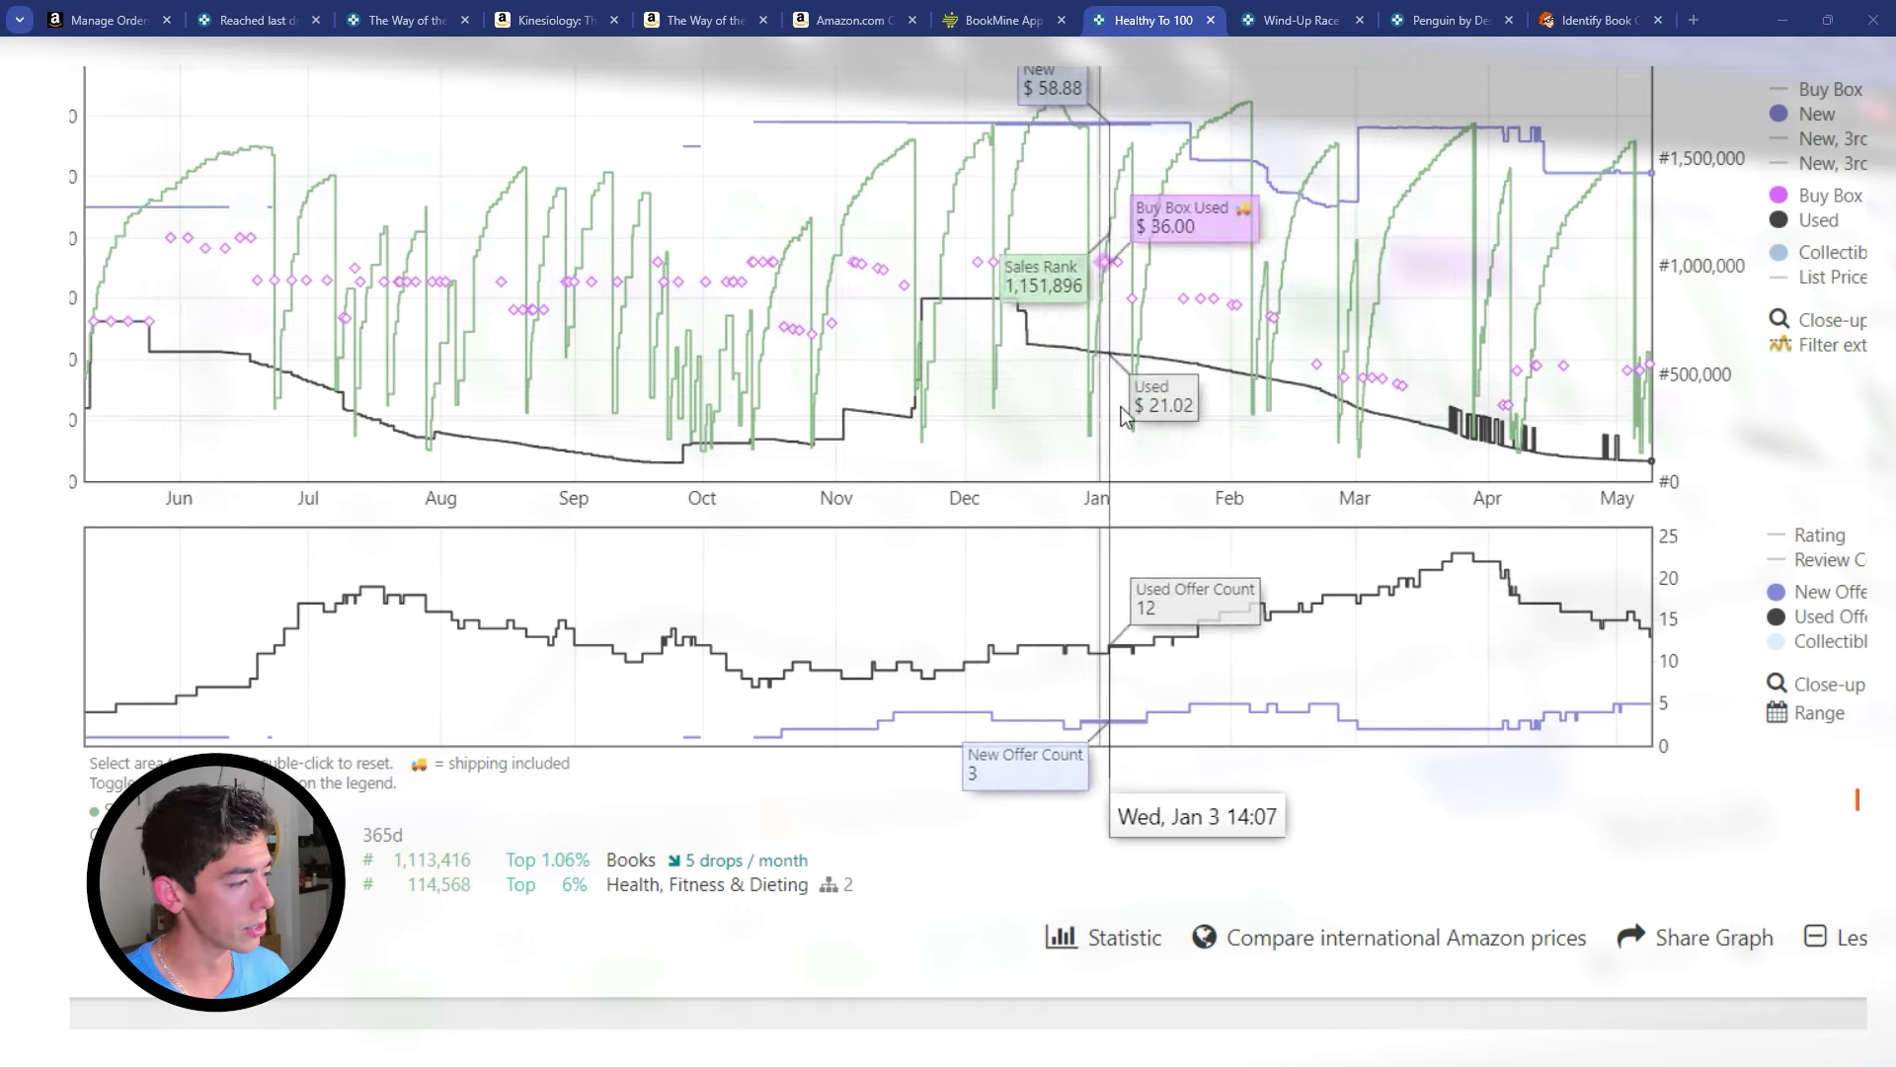
Examine the all-time price history of Healthy To 100, zooming in on mid-2019 to September 2023, and return the graph to one year.
{"action": "left_click", "coordinate": [1860, 820]}
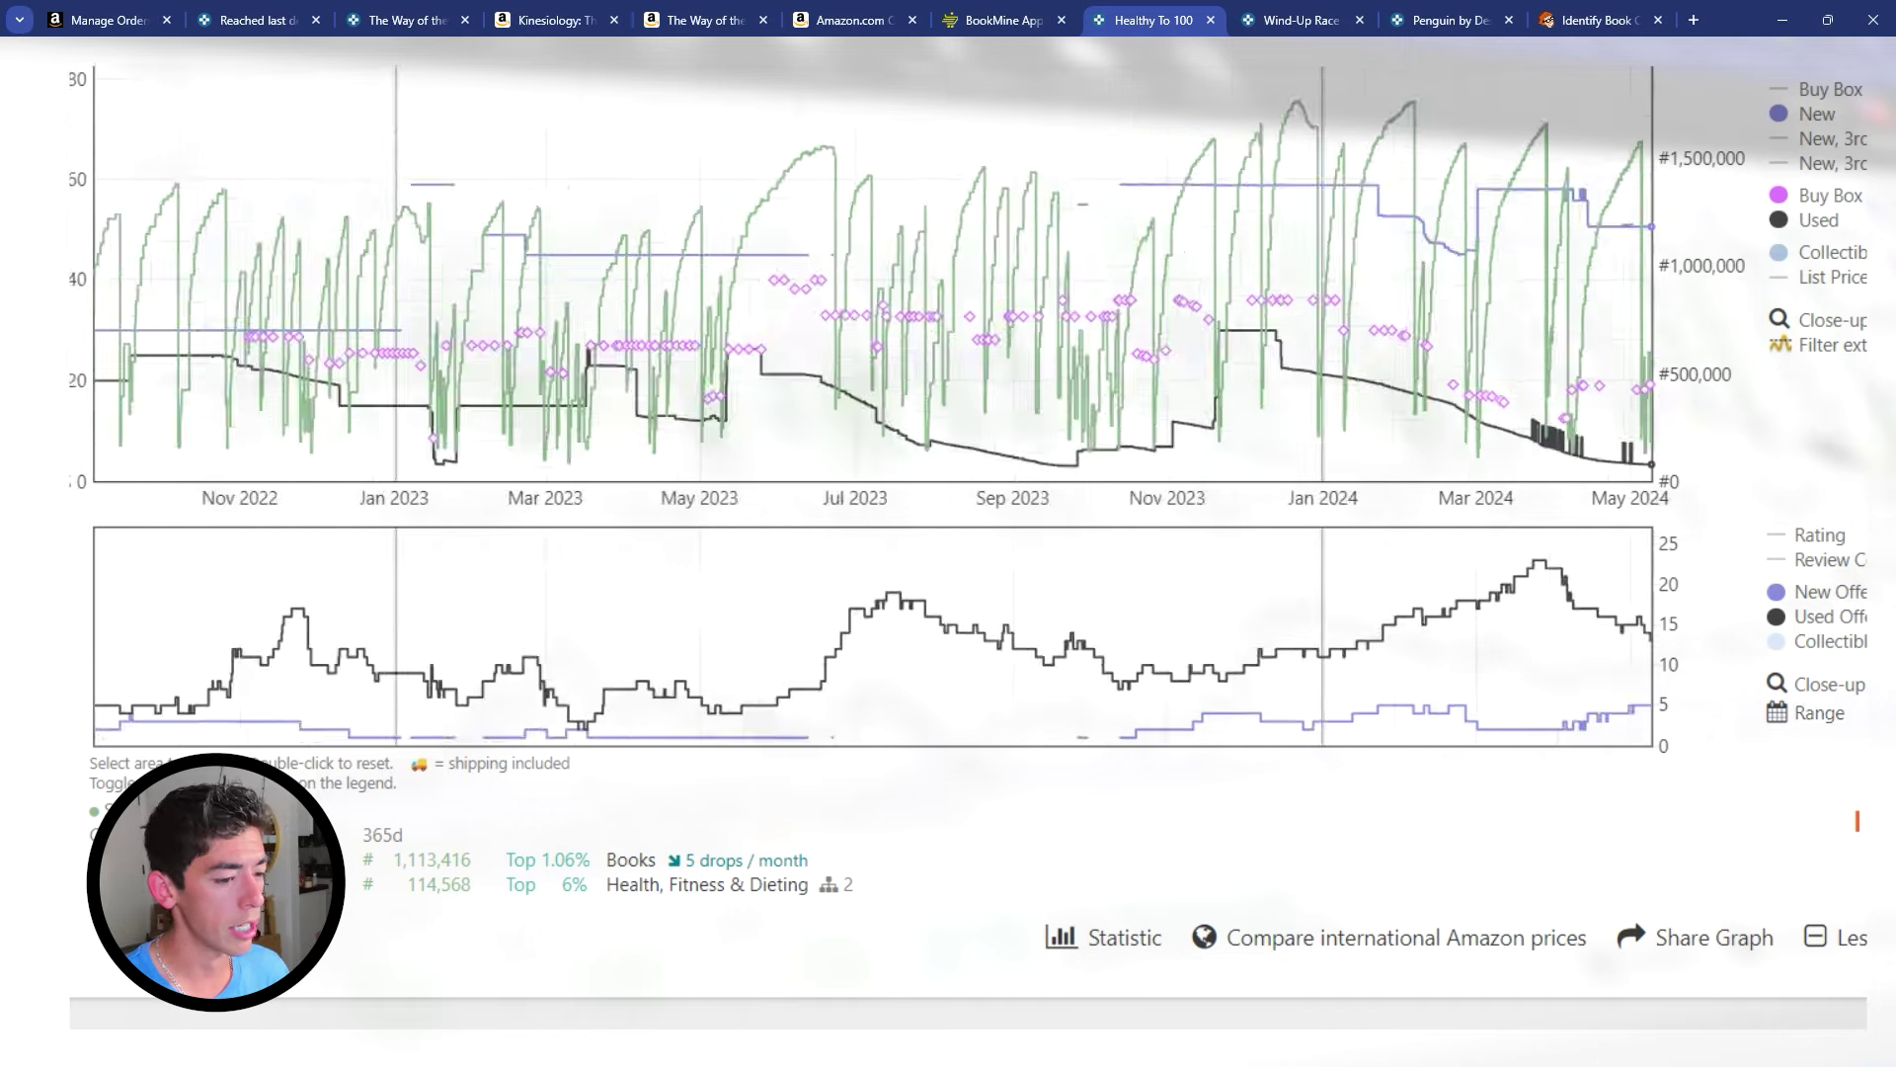
{"action": "left_click_drag", "start_coordinate": [598, 474], "coordinate": [1512, 464]}
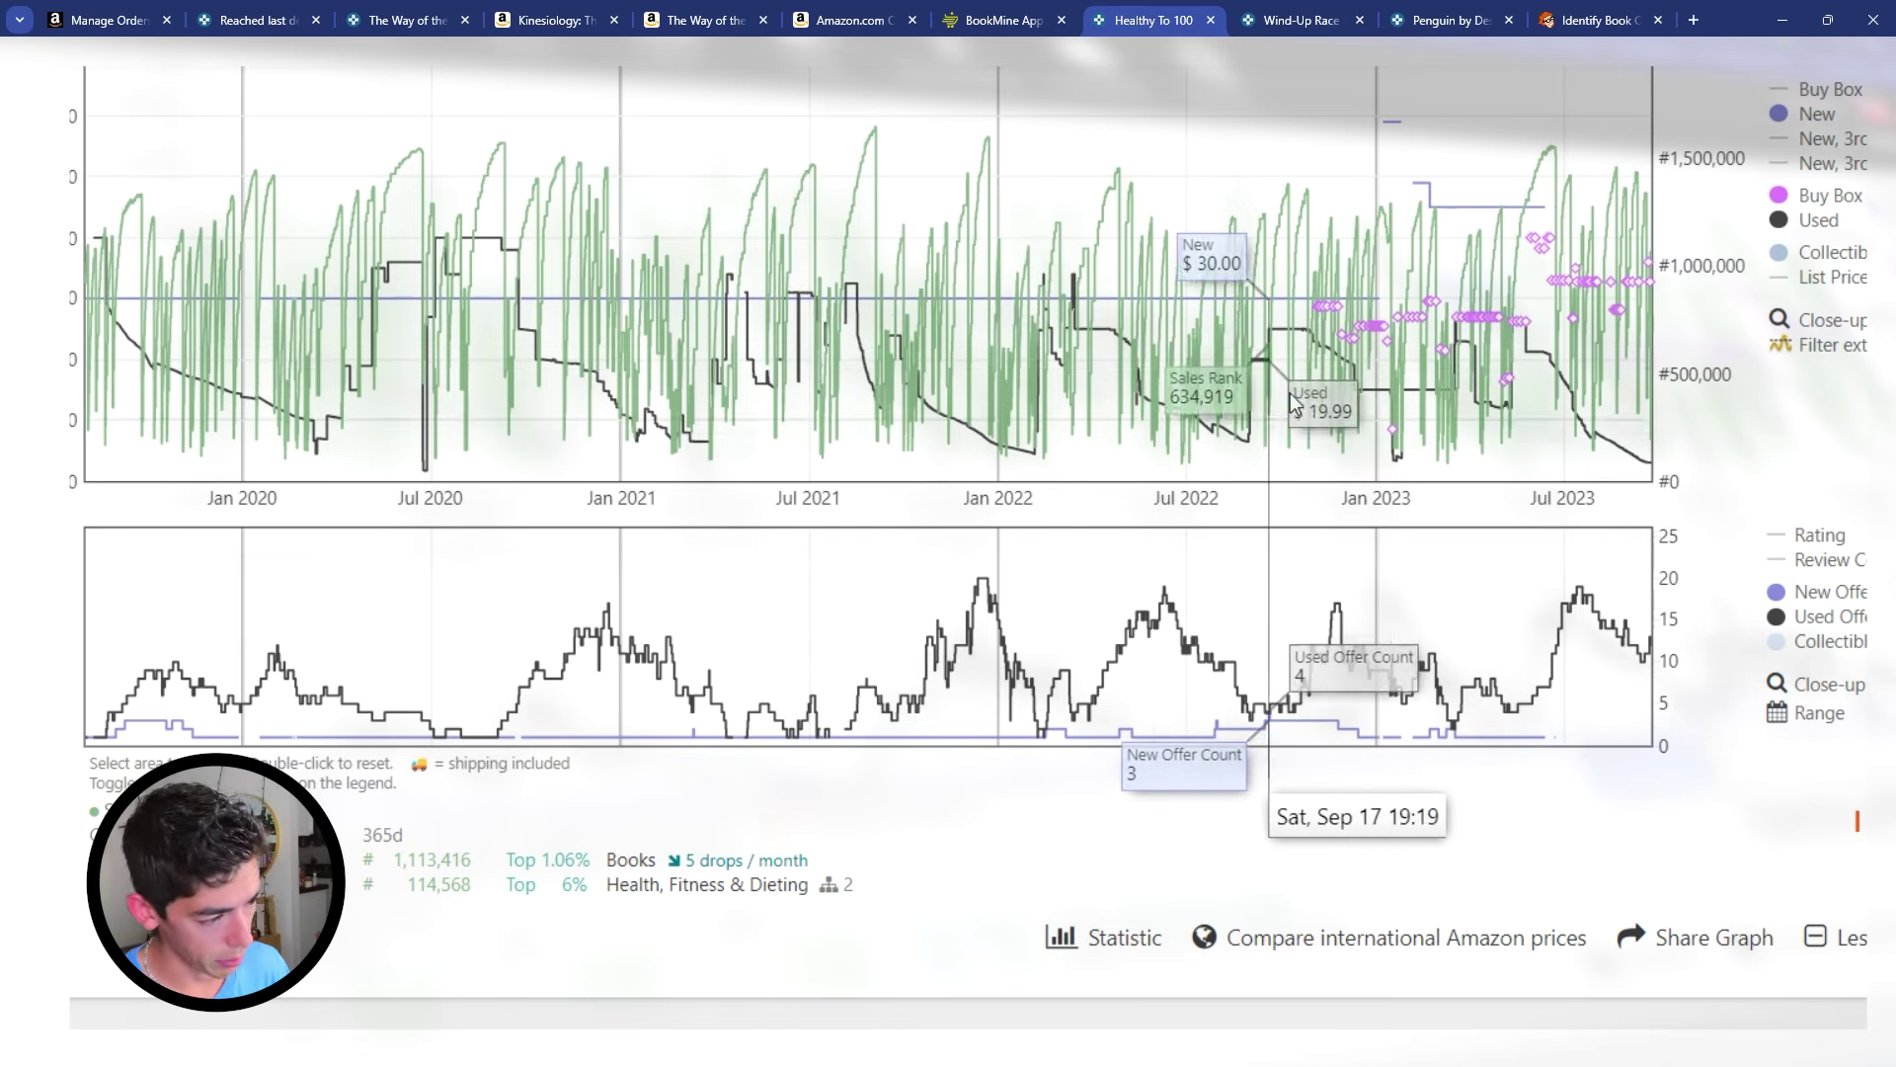
{"action": "left_click", "coordinate": [1877, 799]}
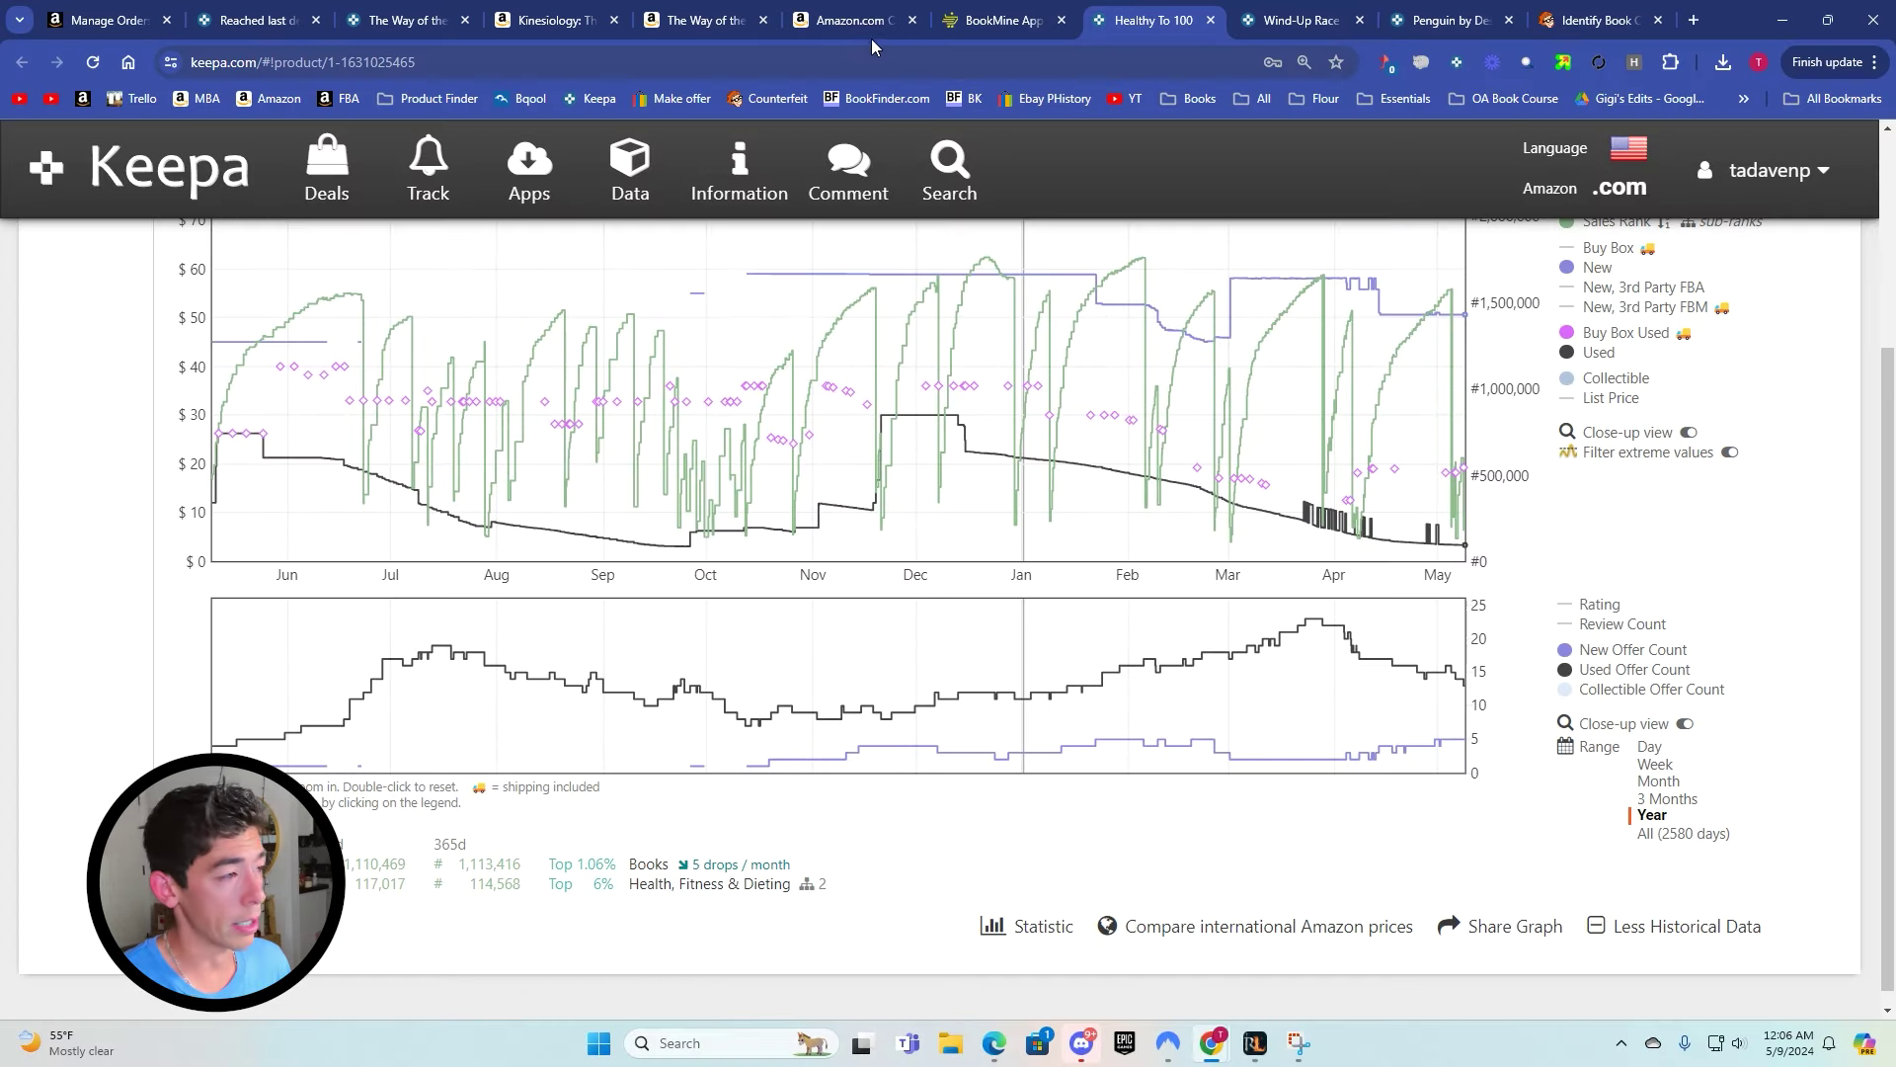
Return to BookMine, browse the second page of results and open the Keepa page of Lakeside Company: Case Studies in Auditing.
{"action": "left_click", "coordinate": [997, 9]}
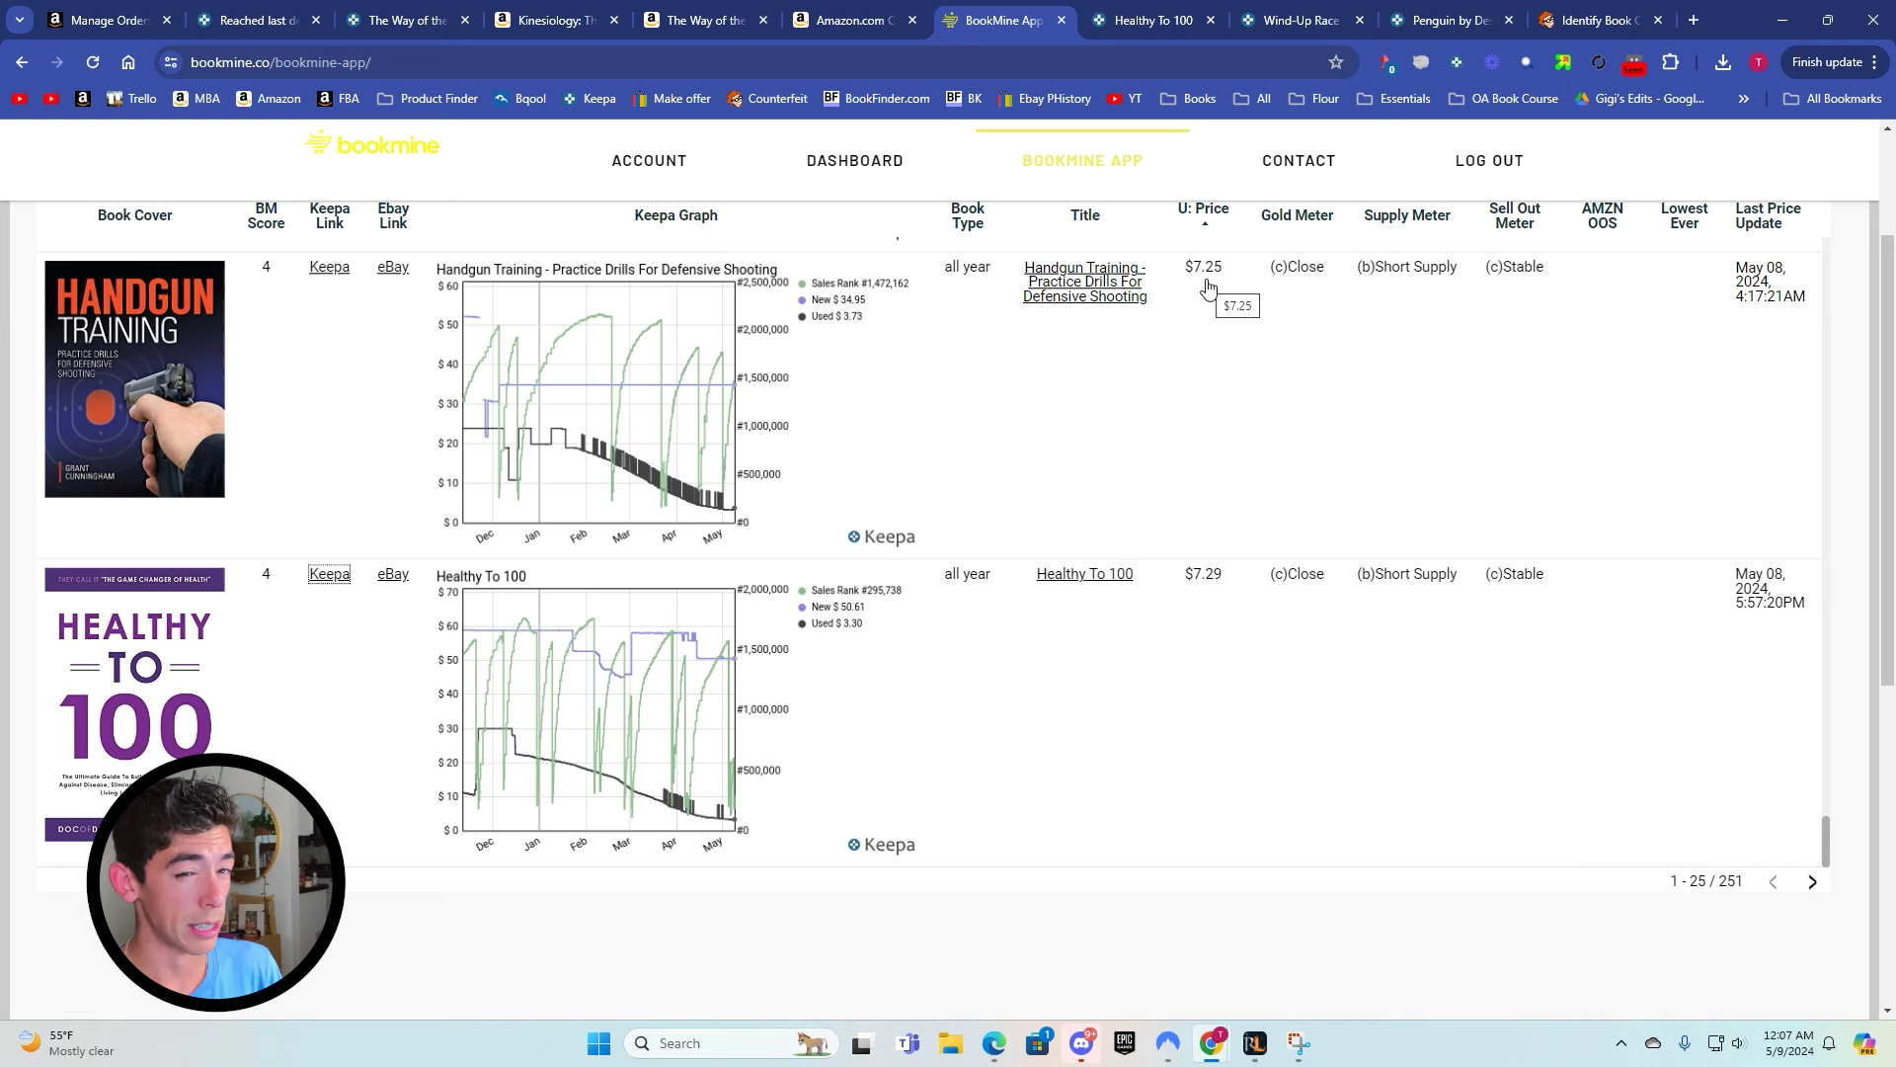
{"action": "left_click", "coordinate": [1813, 881]}
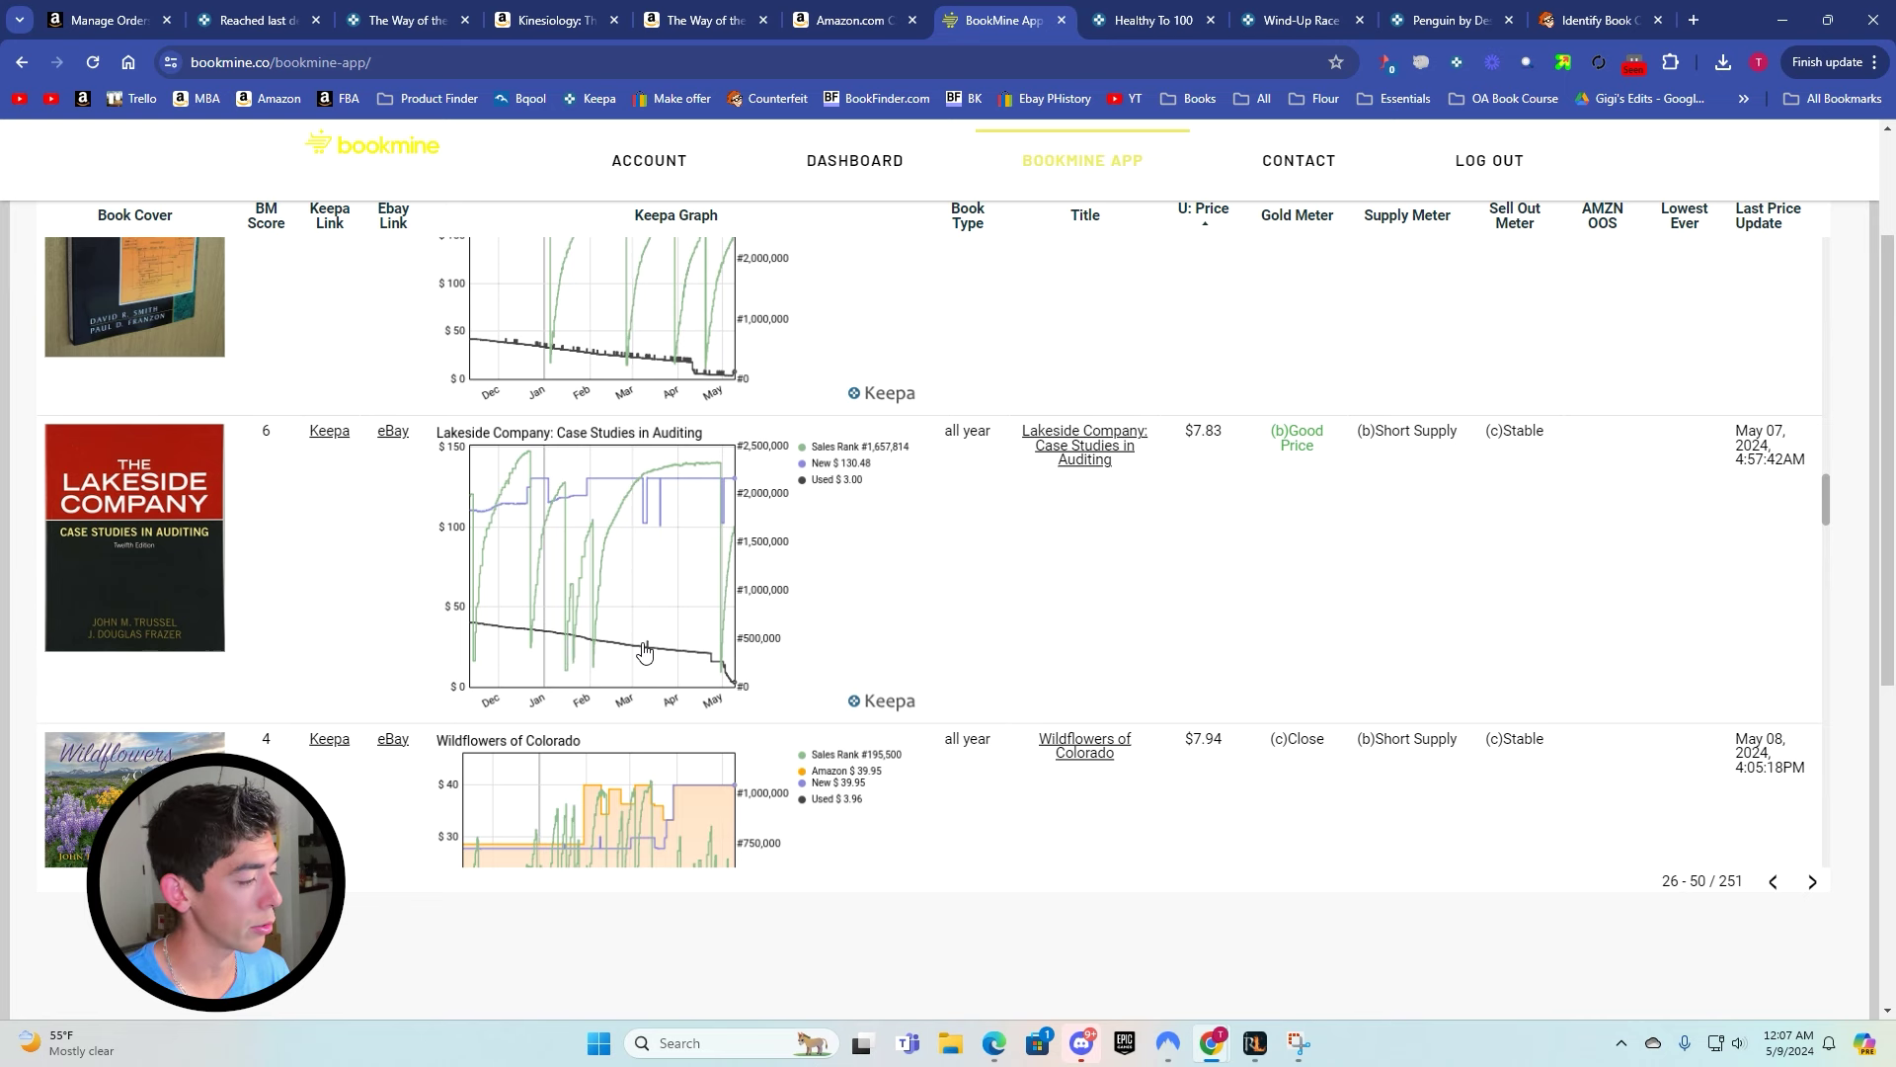
{"action": "left_click", "coordinate": [338, 435]}
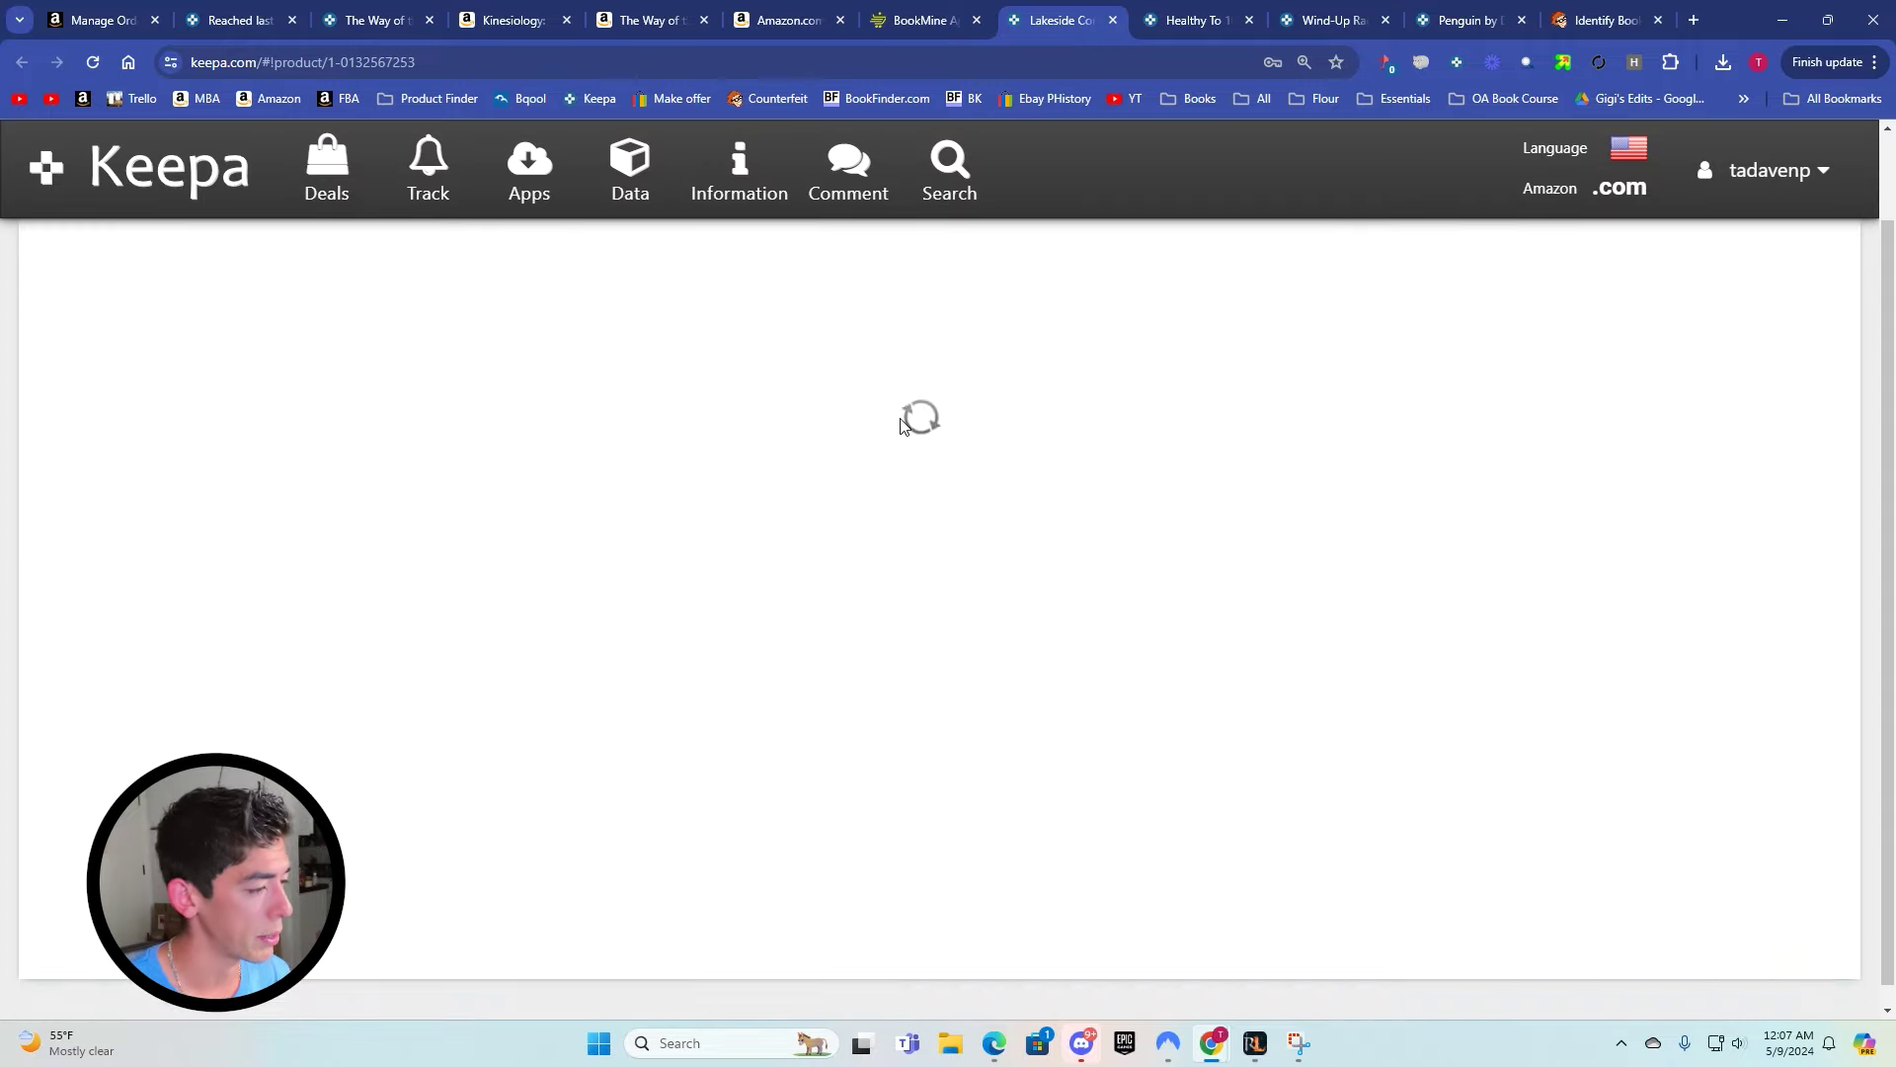
{"action": "scroll", "coordinate": [952, 422], "scroll_direction": "down", "scroll_amount": 4}
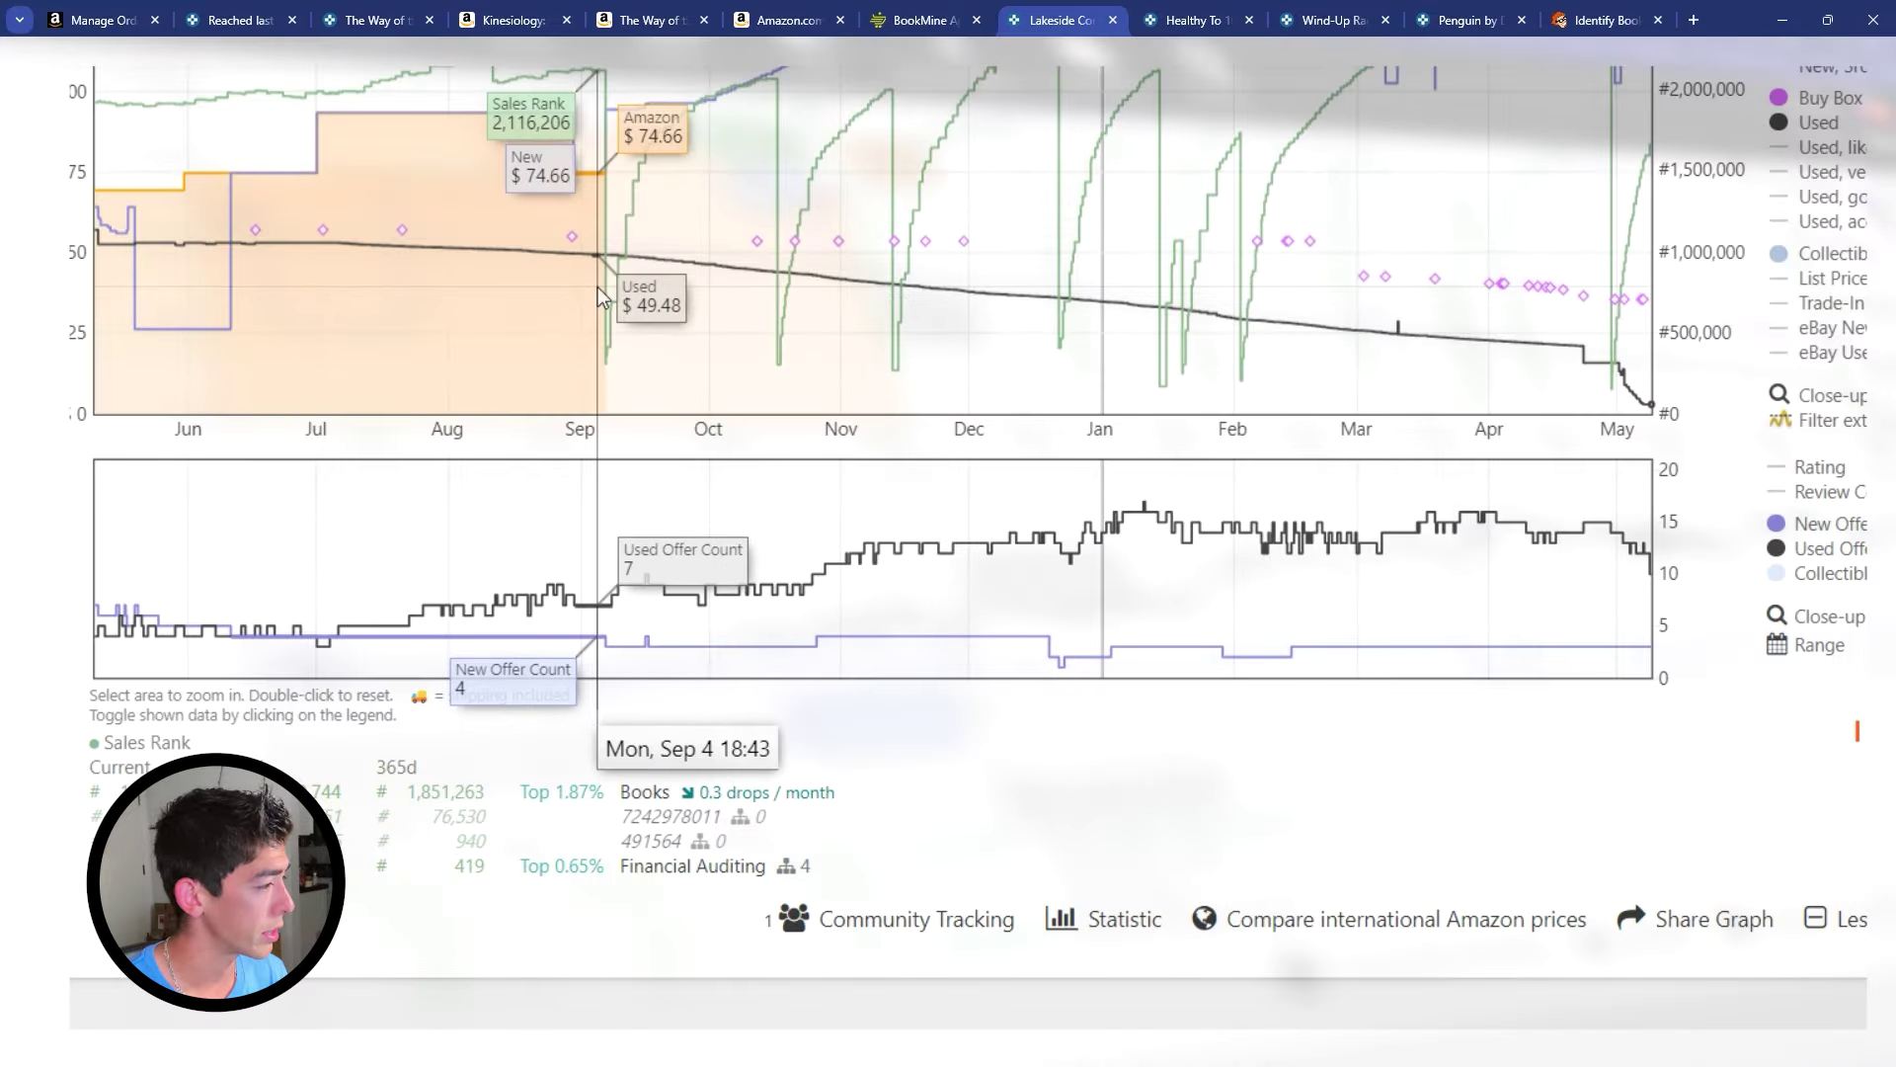
Examine the all-time price history of Lakeside Company, zooming in on November 2022 to January 2024 and on March 2023 to May 2024.
{"action": "left_click", "coordinate": [1818, 645]}
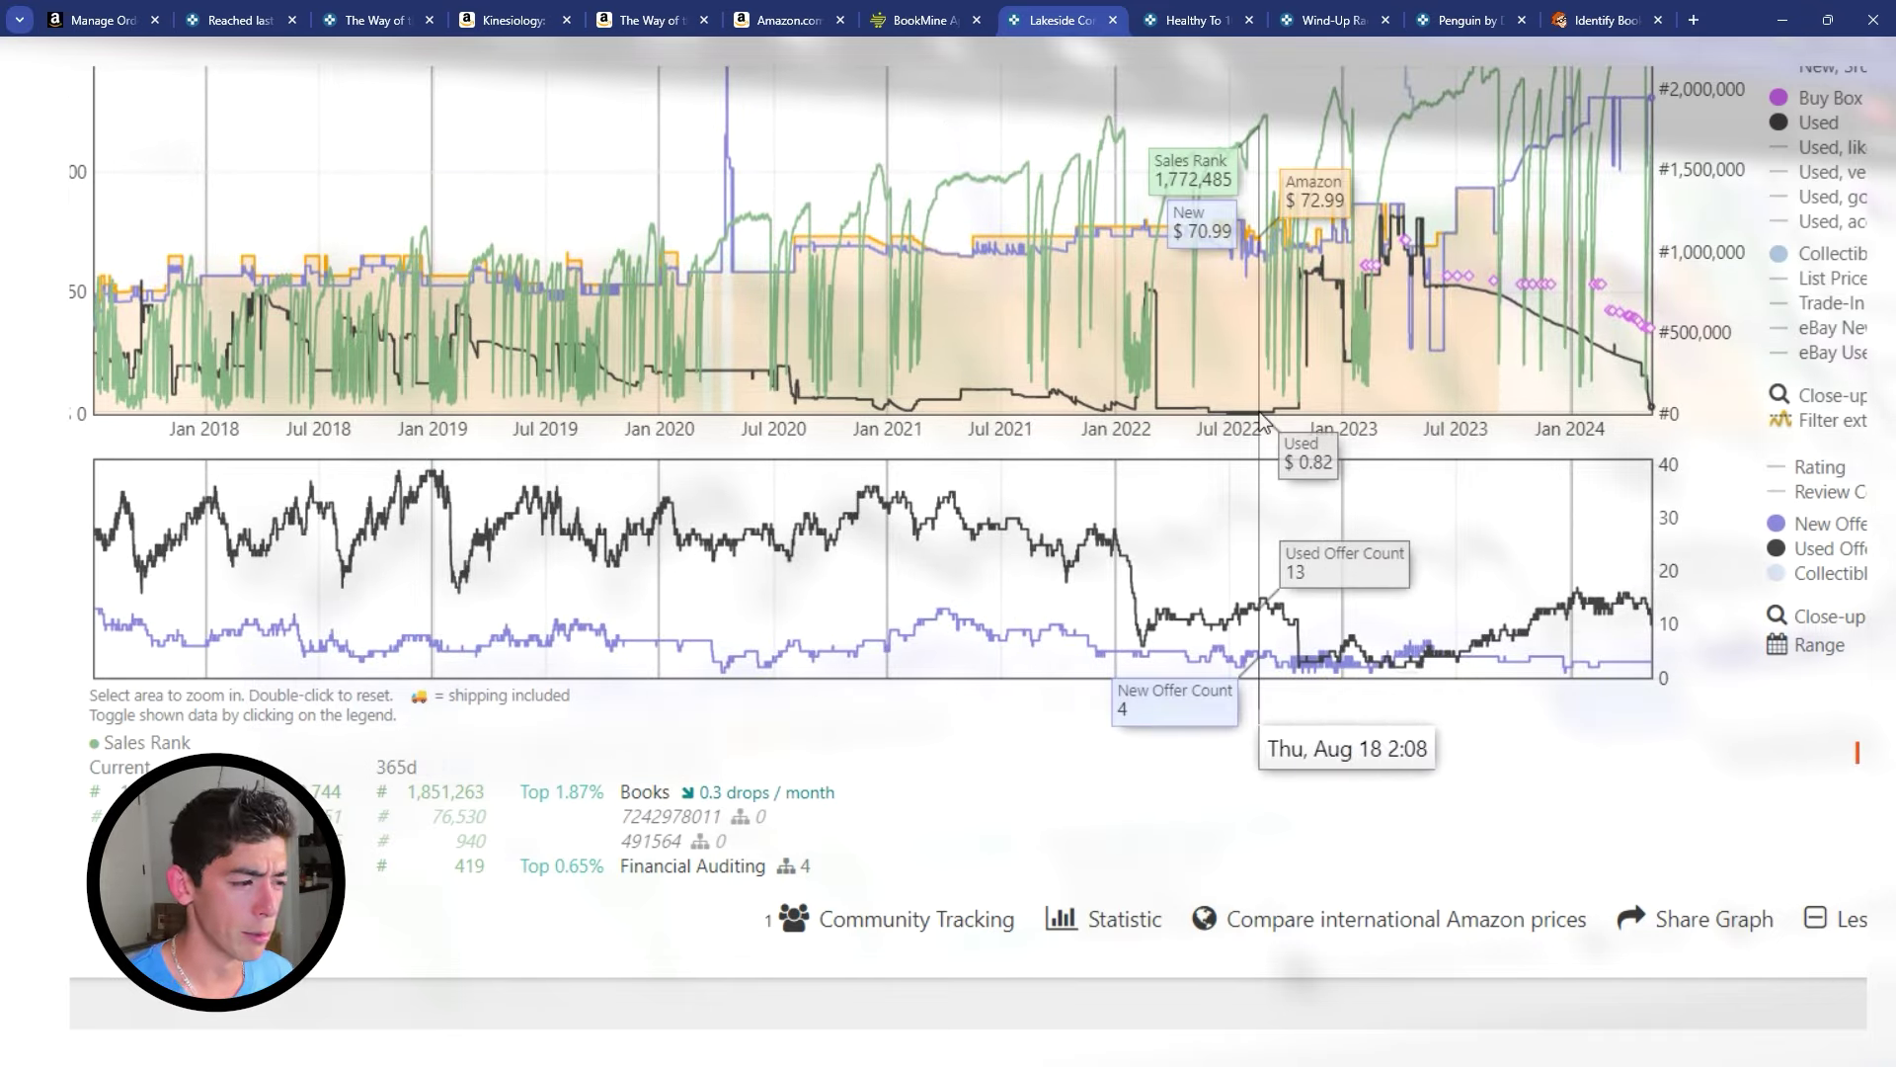
{"action": "left_click_drag", "start_coordinate": [1298, 365], "coordinate": [1578, 370]}
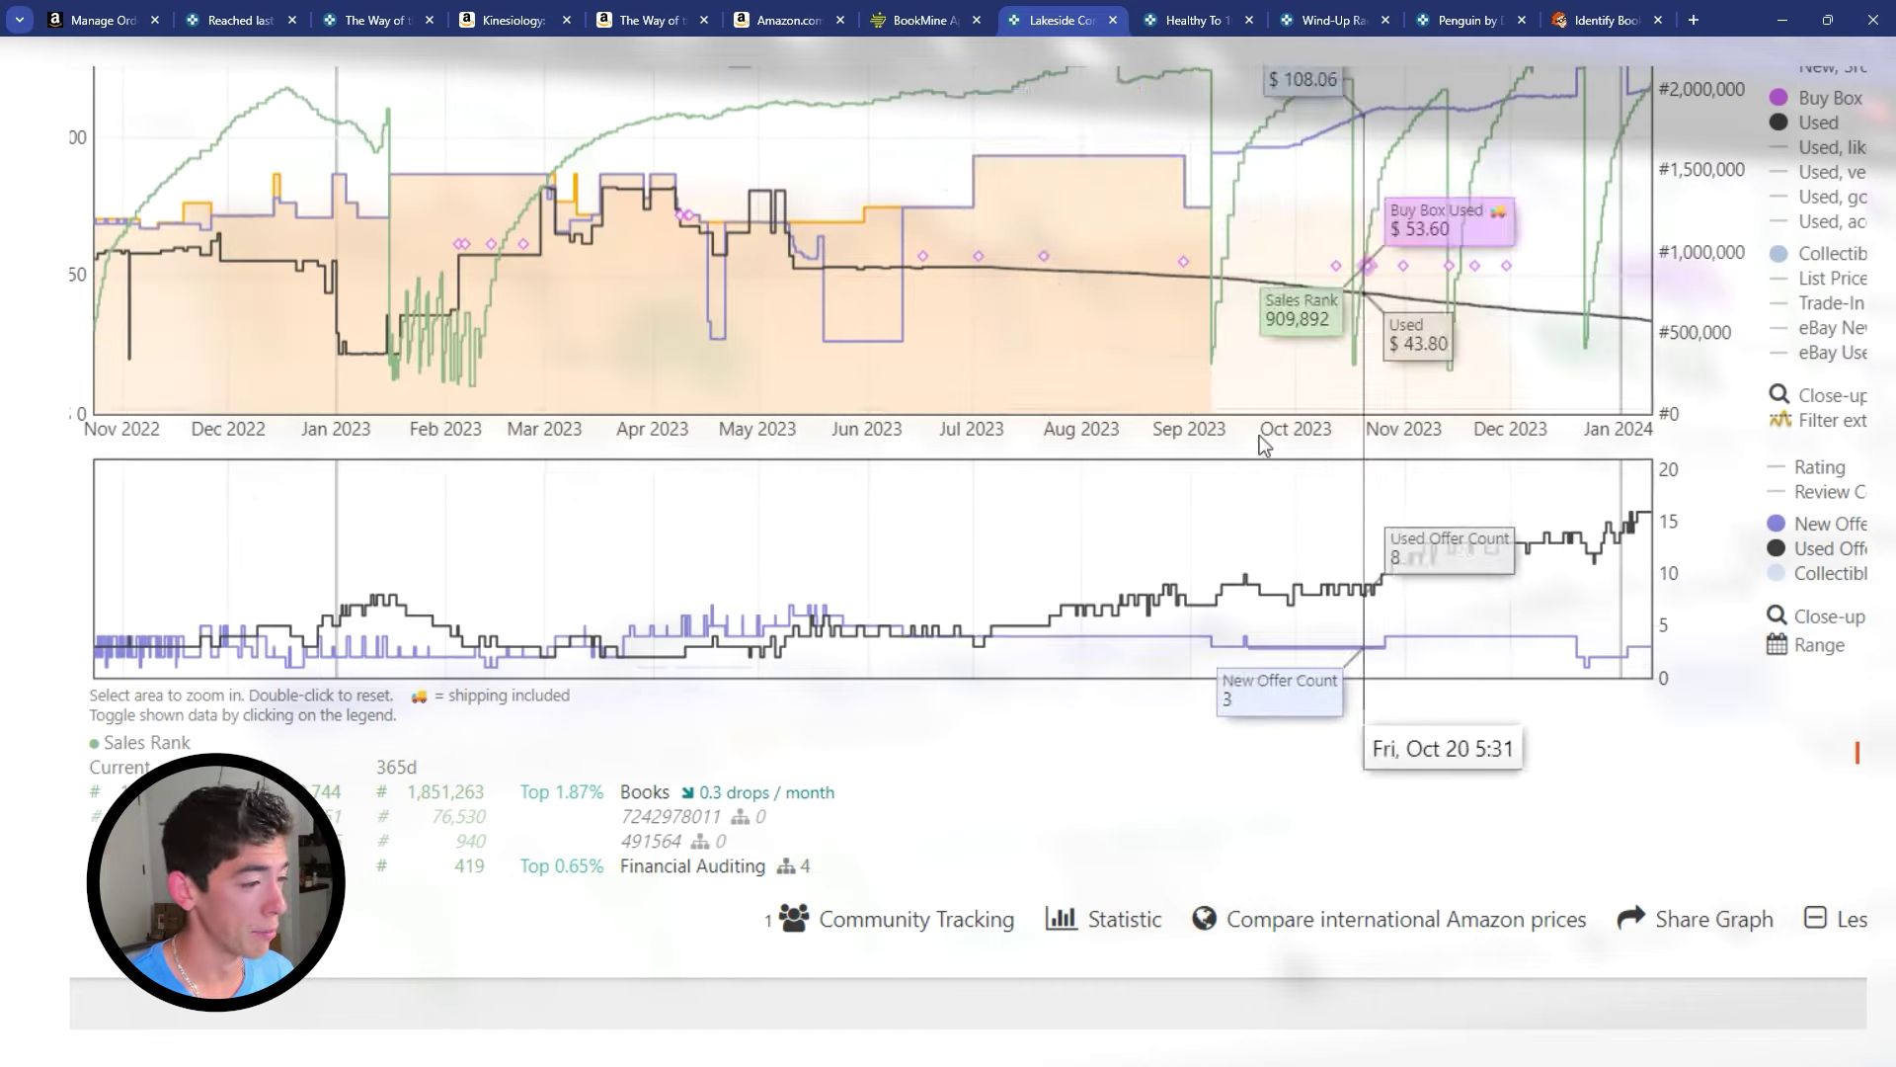
{"action": "double_click", "coordinate": [542, 369]}
{"action": "left_click_drag", "start_coordinate": [1461, 365], "coordinate": [1650, 368]}
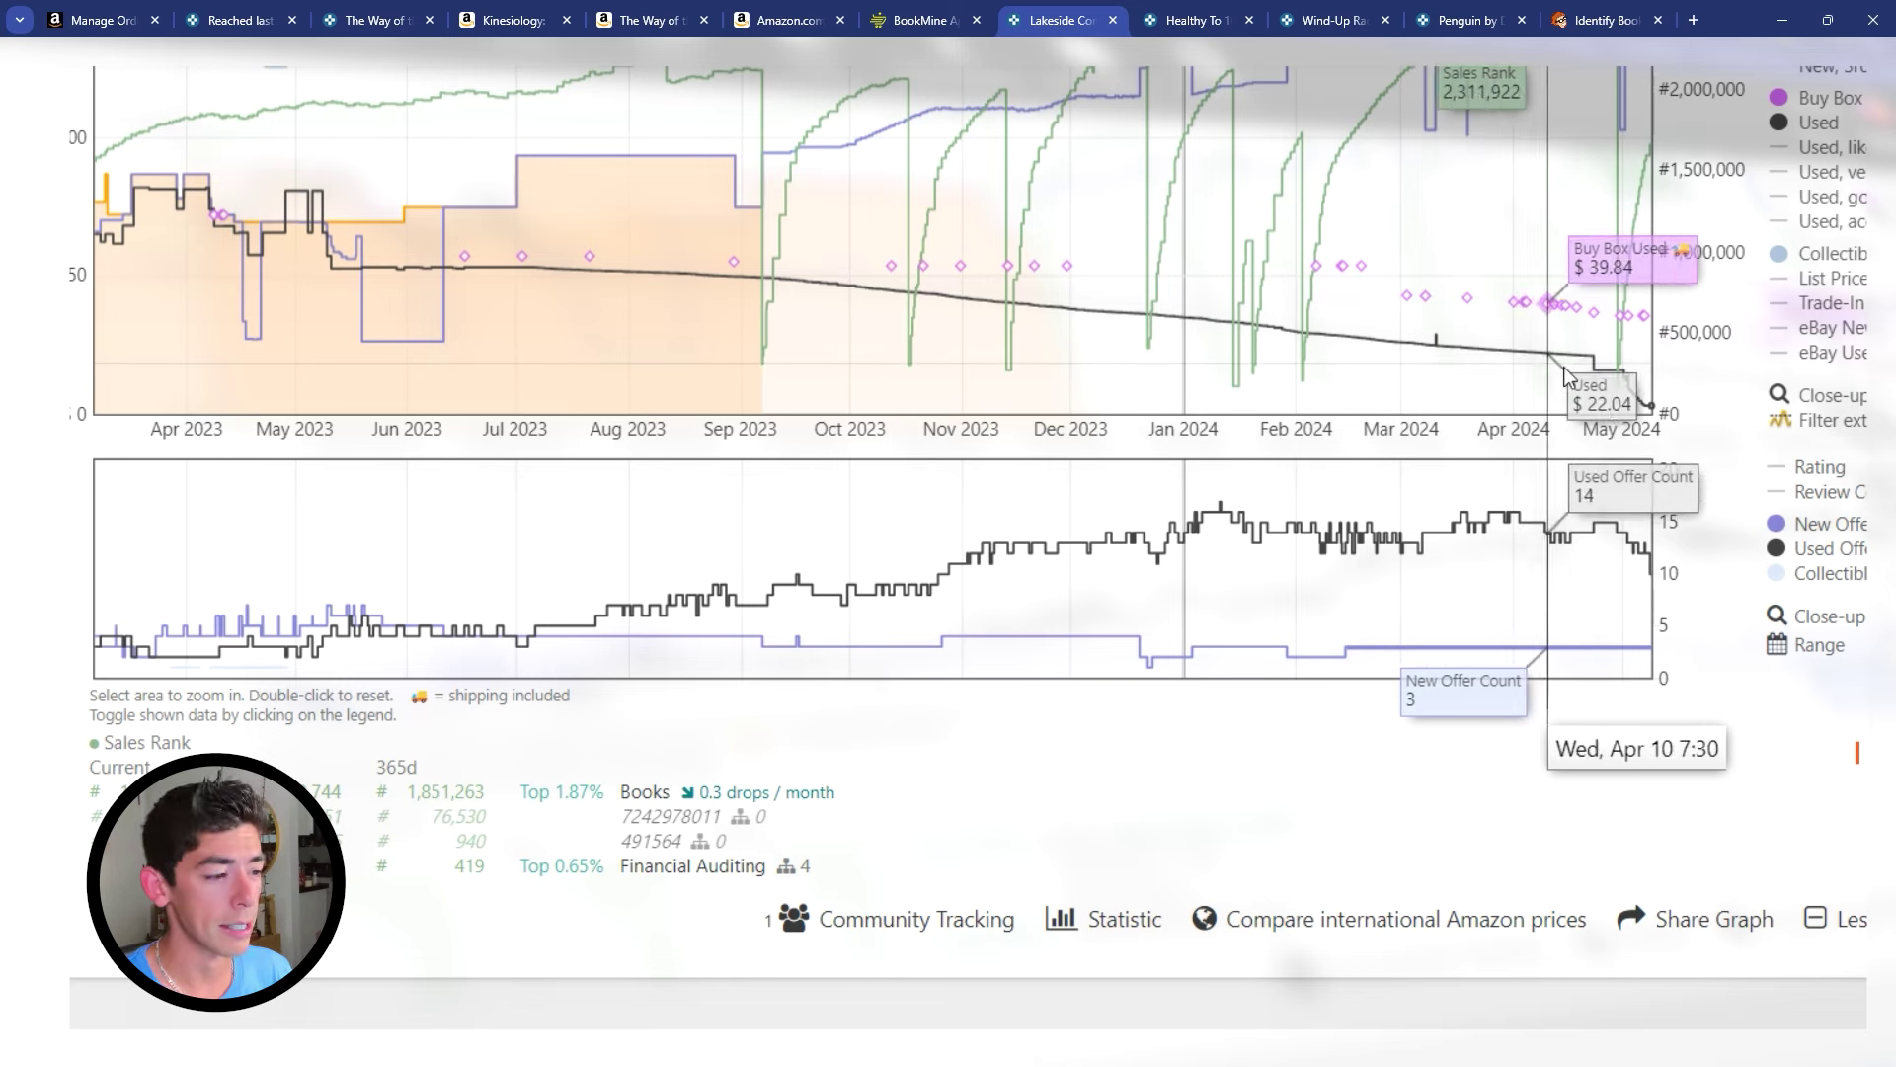
{"action": "scroll", "coordinate": [1674, 469], "scroll_direction": "up", "scroll_amount": 1}
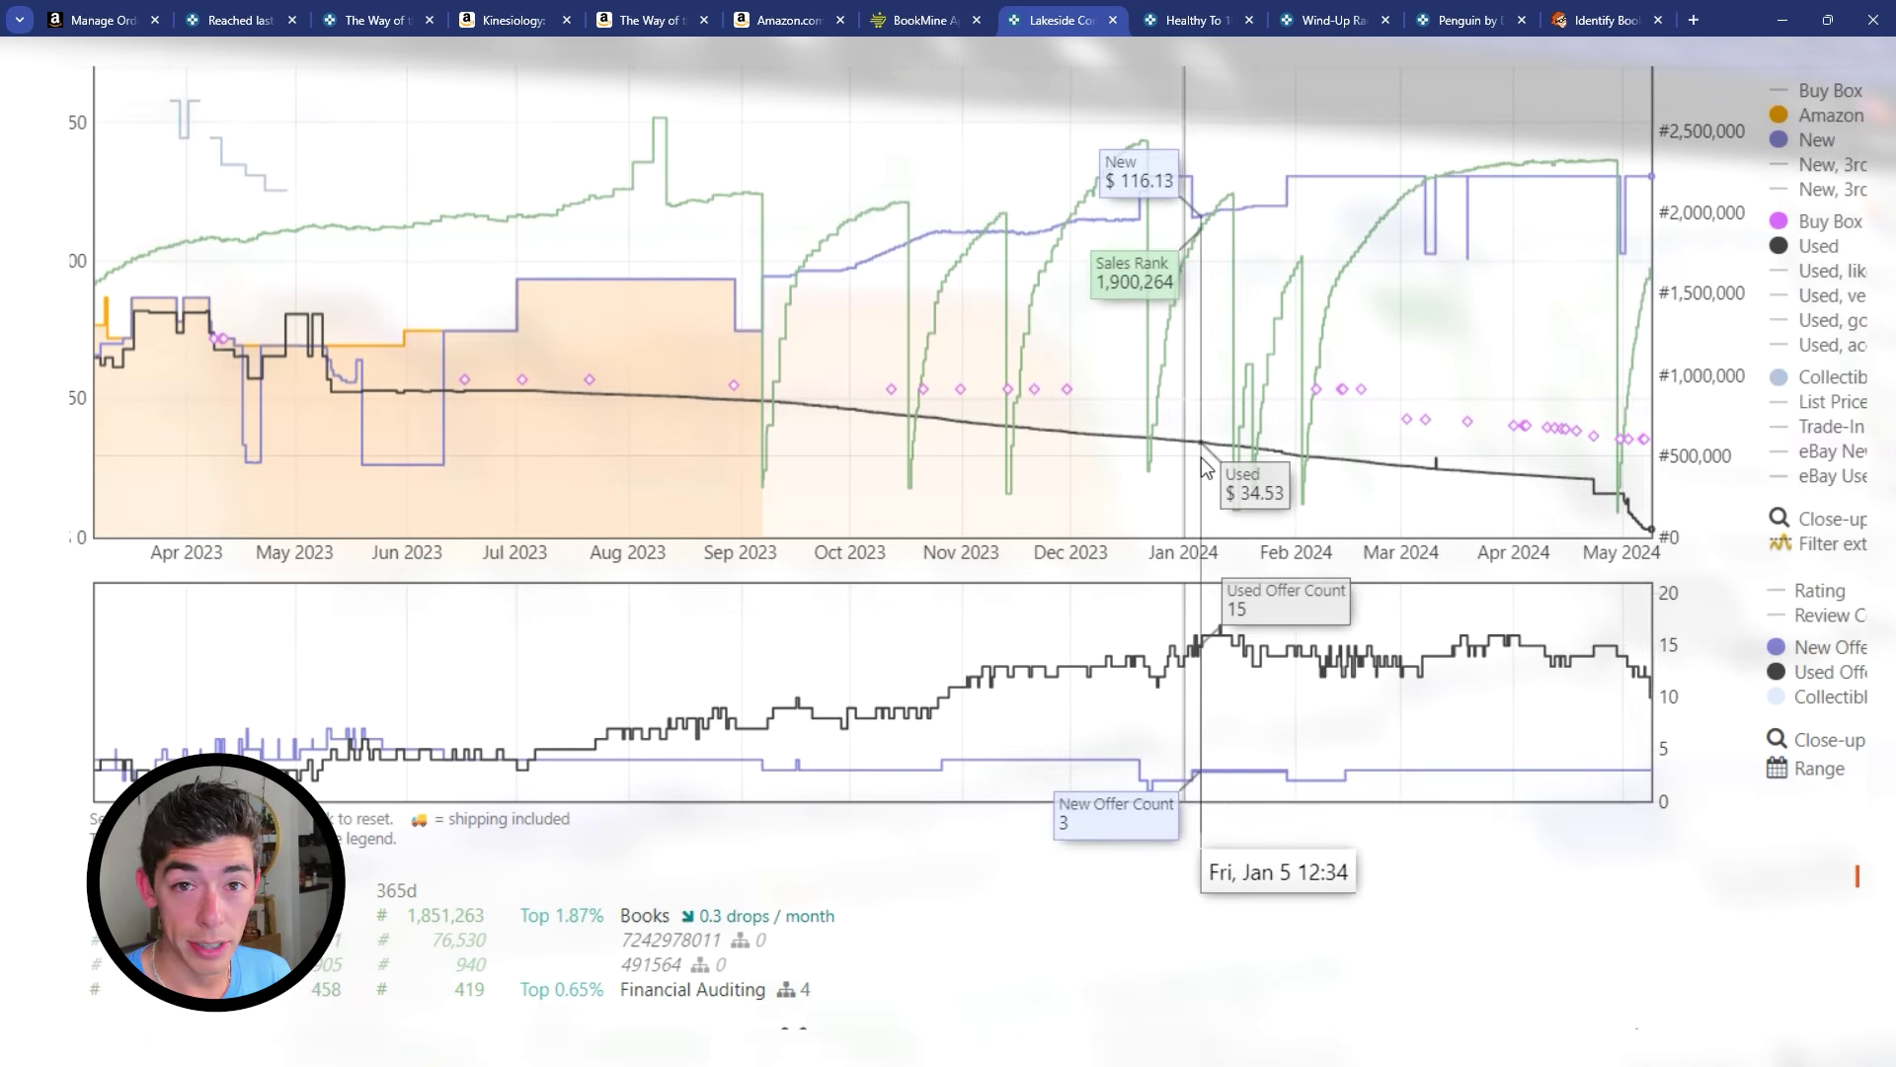
{"action": "scroll", "coordinate": [1215, 464], "scroll_direction": "up", "scroll_amount": 3}
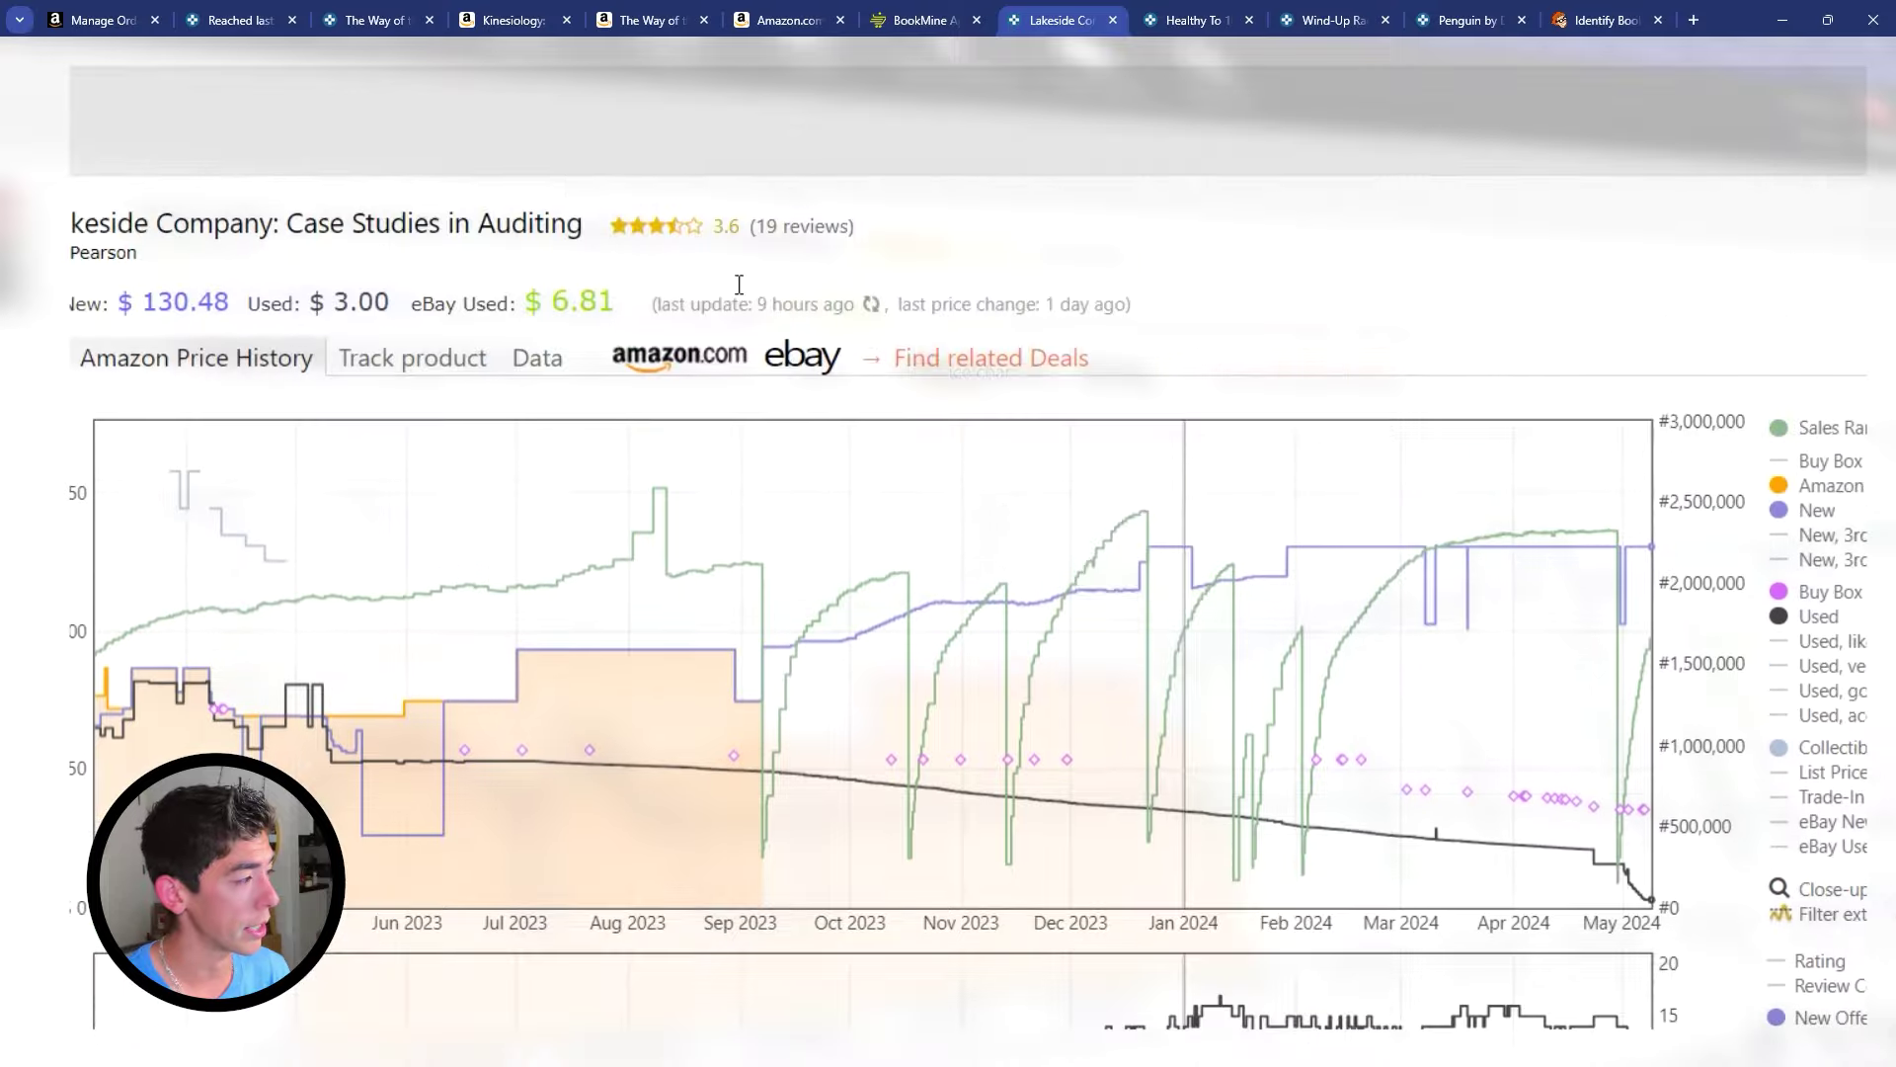
Return to BookMine, browse on to the third page of results and open the Keepa page of The Humans.
{"action": "left_click", "coordinate": [923, 20]}
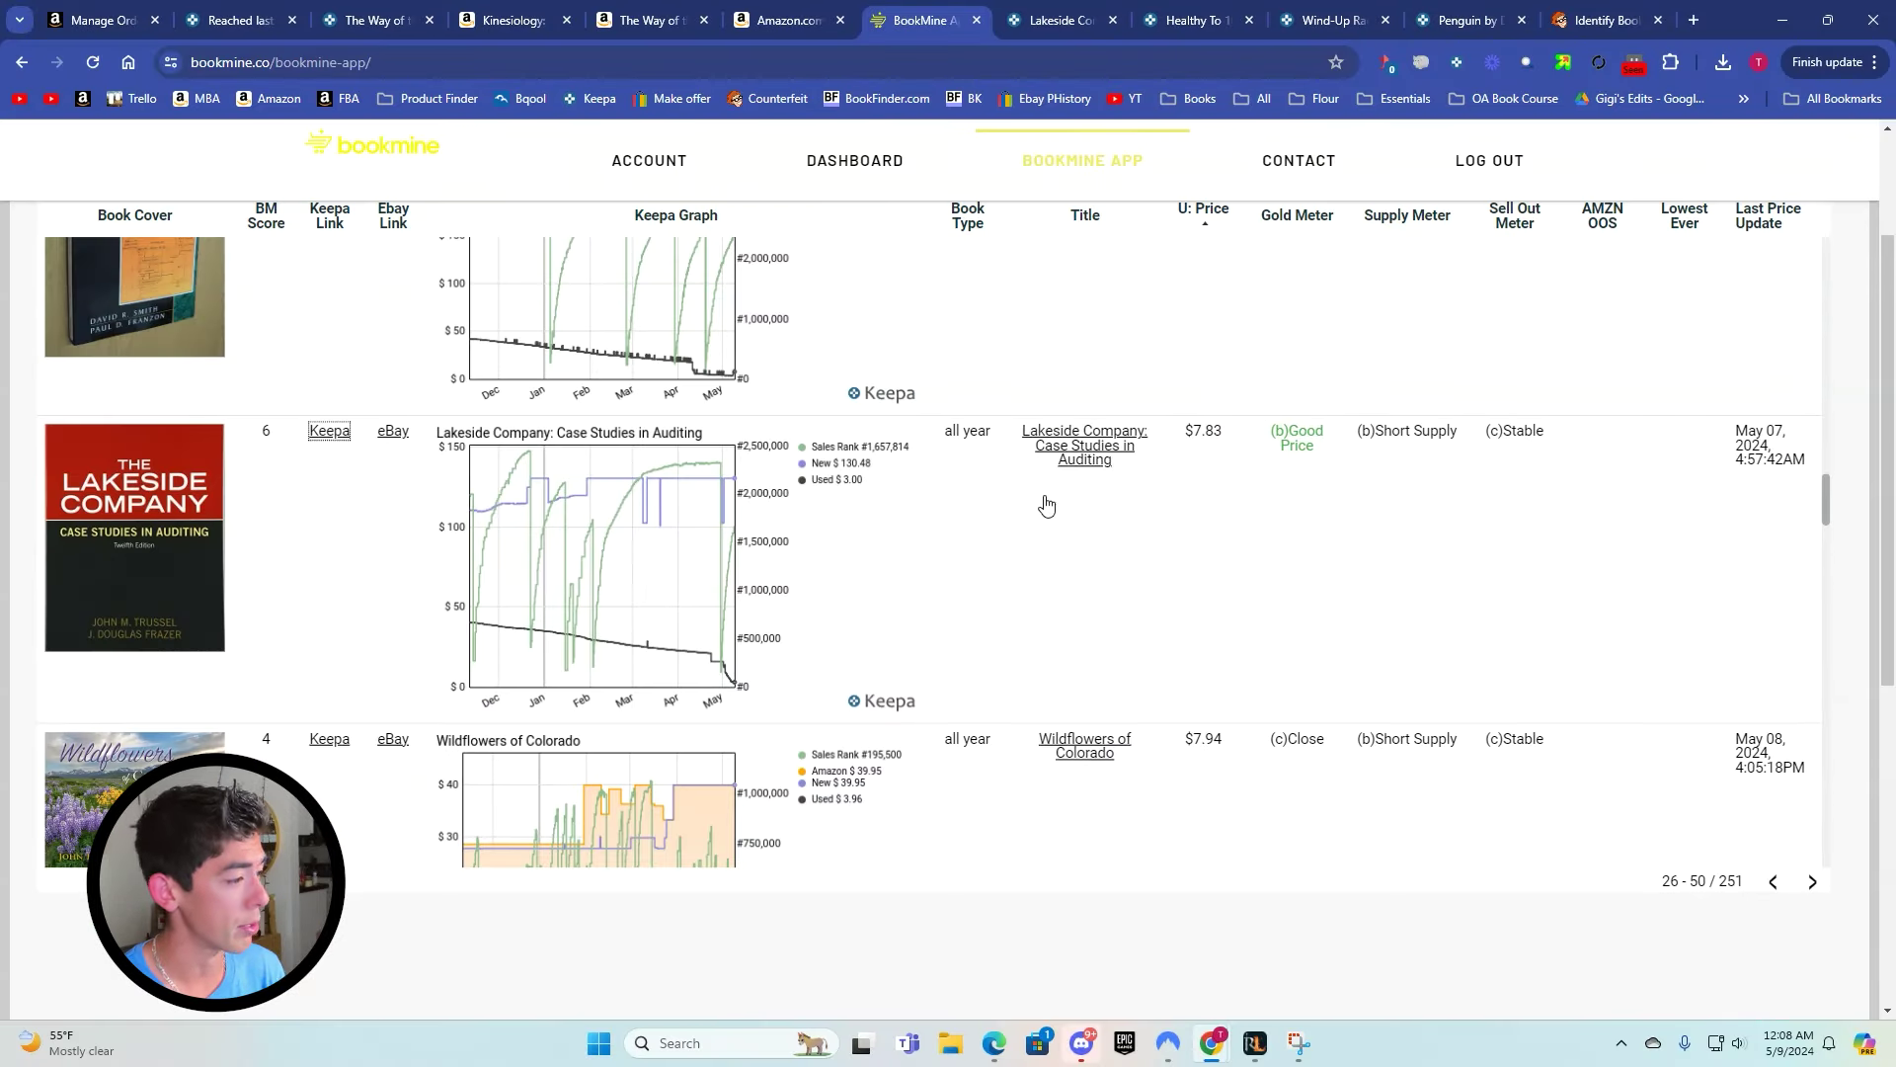
{"action": "scroll", "coordinate": [832, 492], "scroll_direction": "down", "scroll_amount": 3}
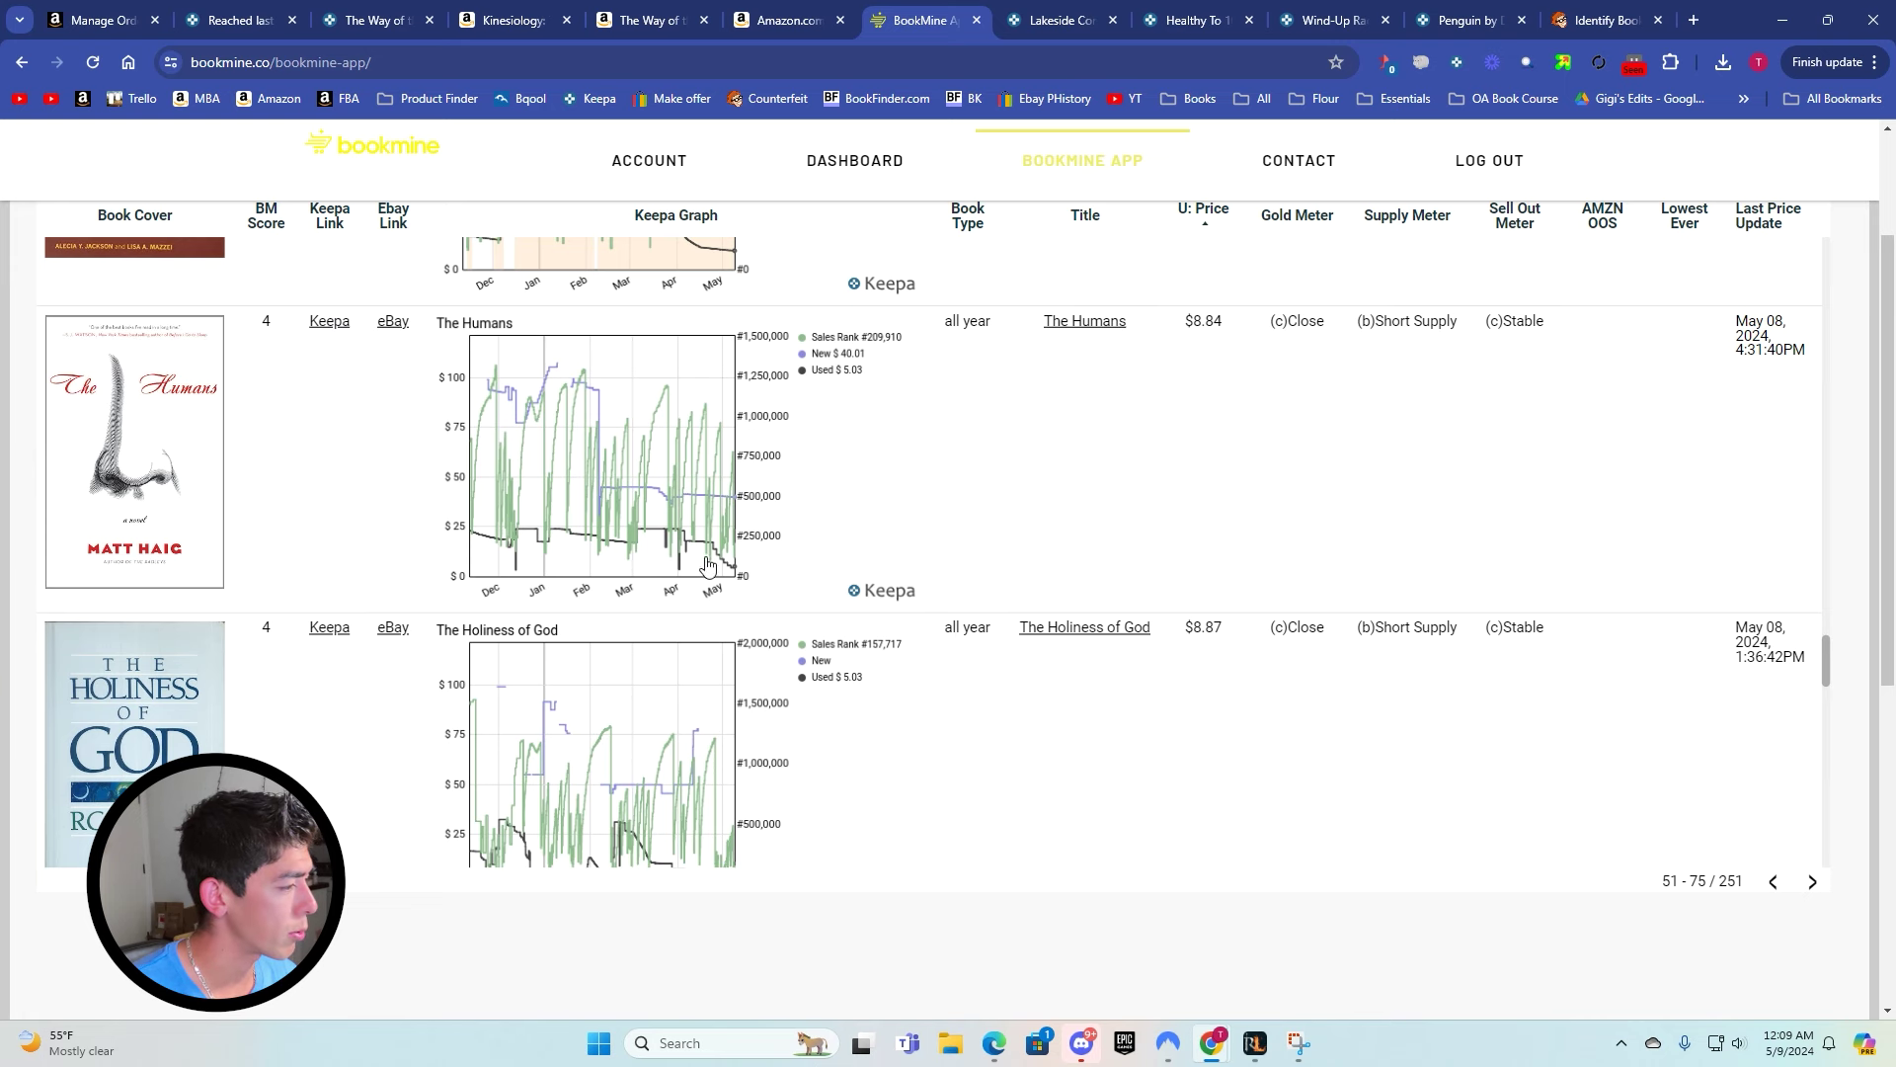
{"action": "left_click", "coordinate": [343, 326]}
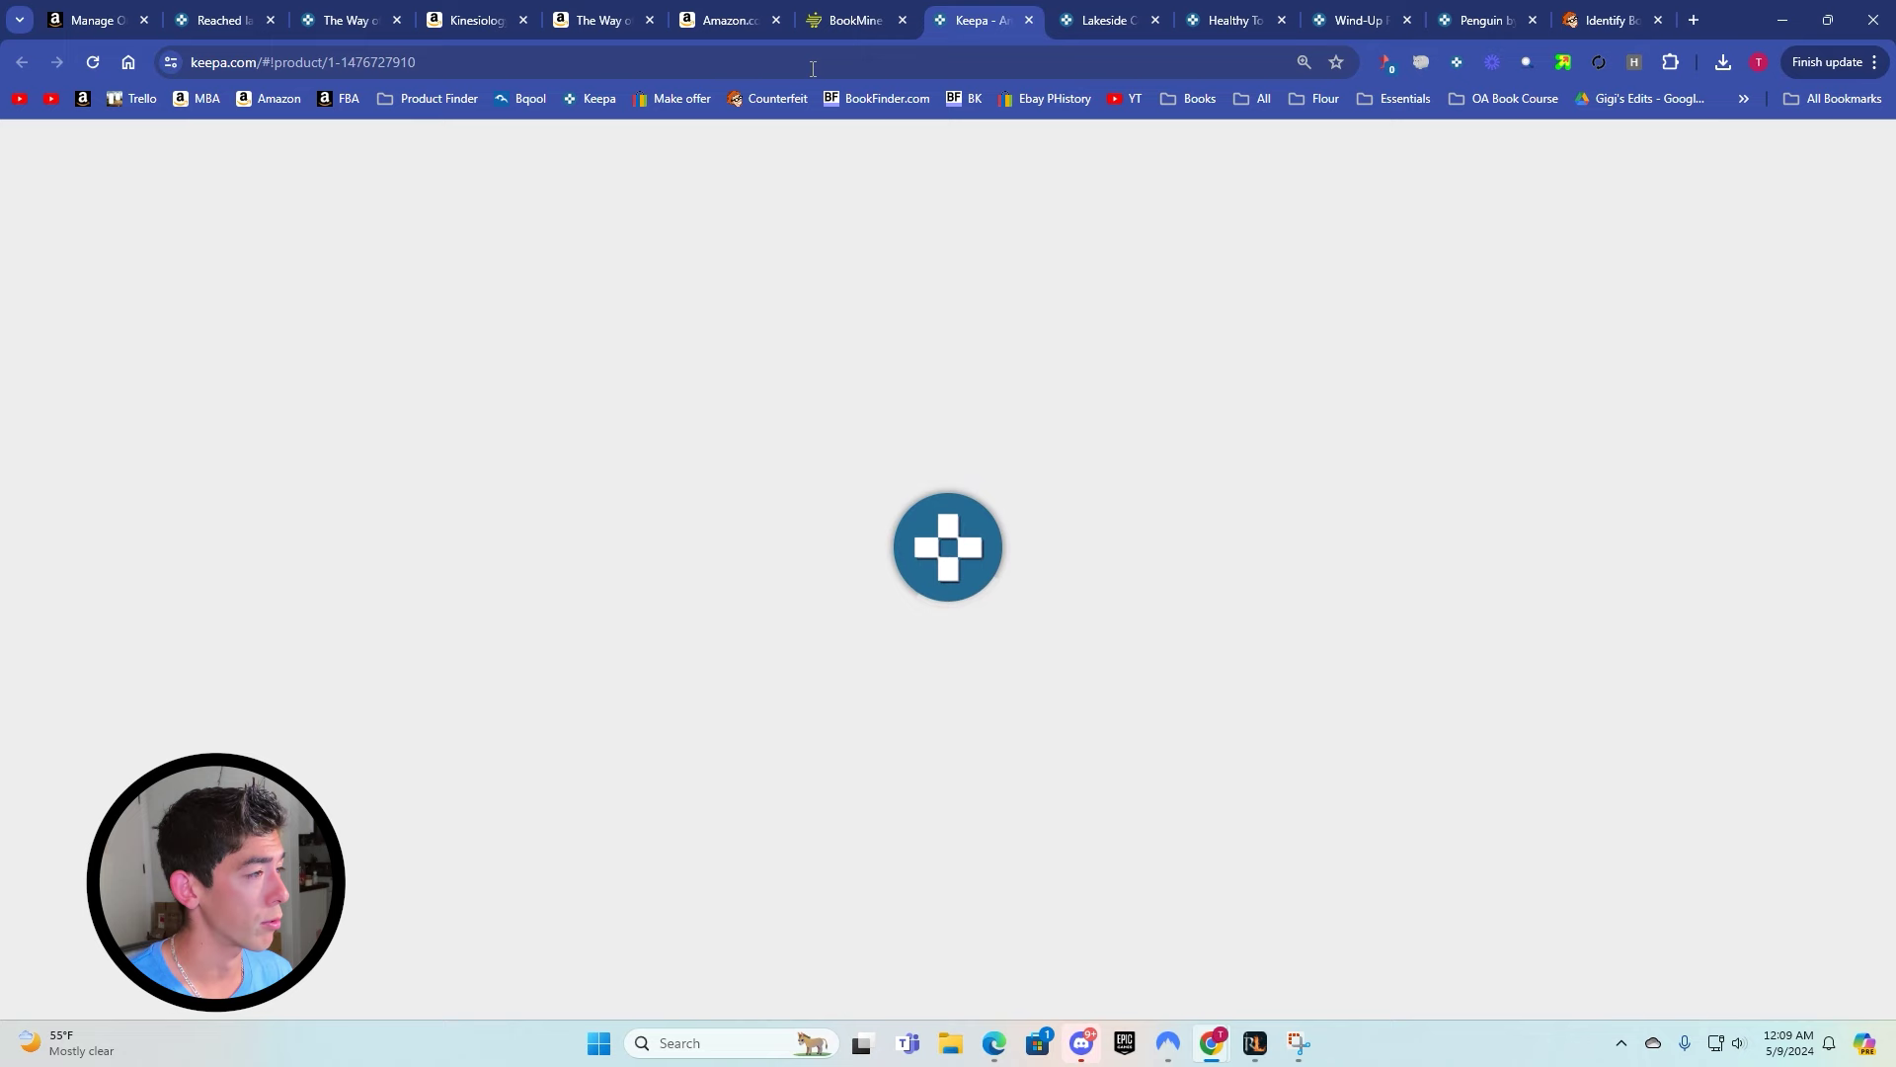
Compare the BookMine entry for The Humans with its one-year Keepa price and offer-count history.
{"action": "left_click", "coordinate": [839, 20]}
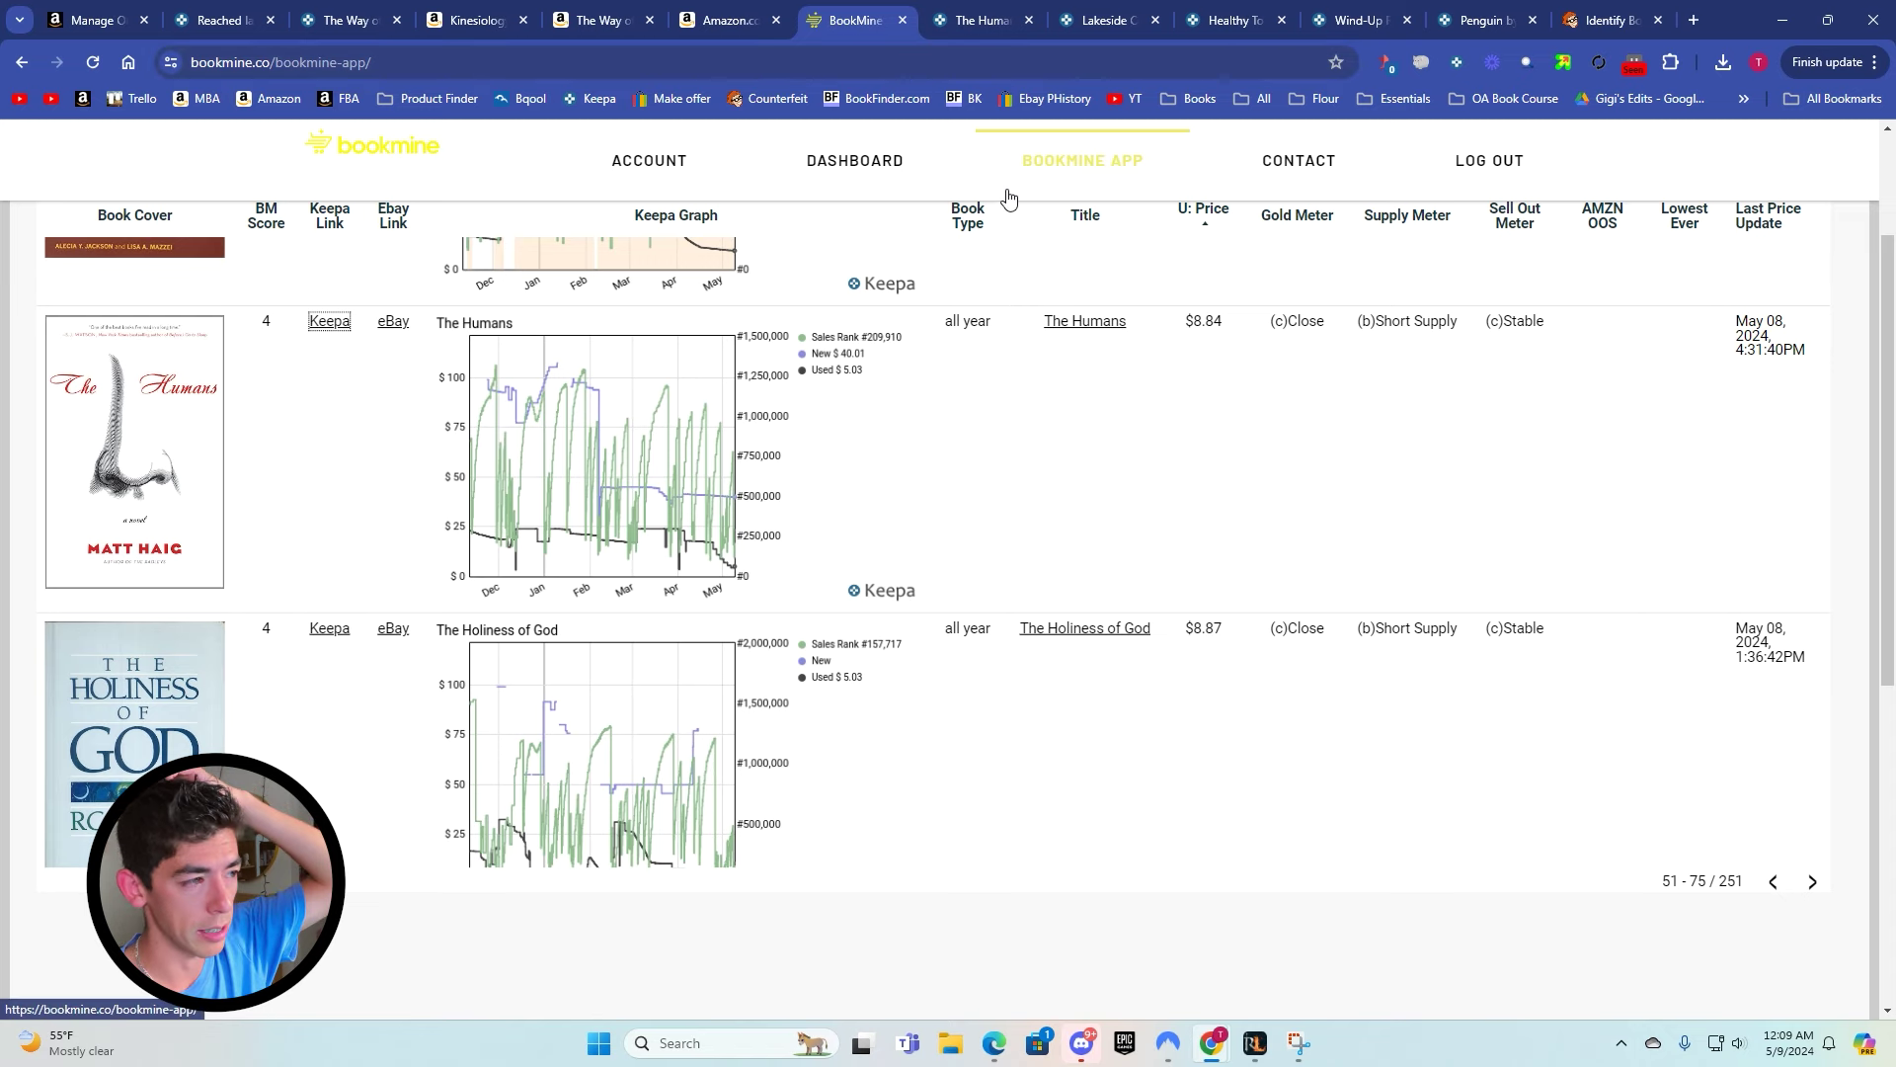
{"action": "left_click", "coordinate": [994, 8]}
{"action": "scroll", "coordinate": [902, 385], "scroll_direction": "down", "scroll_amount": 3}
{"action": "scroll", "coordinate": [849, 553], "scroll_direction": "up", "scroll_amount": 3}
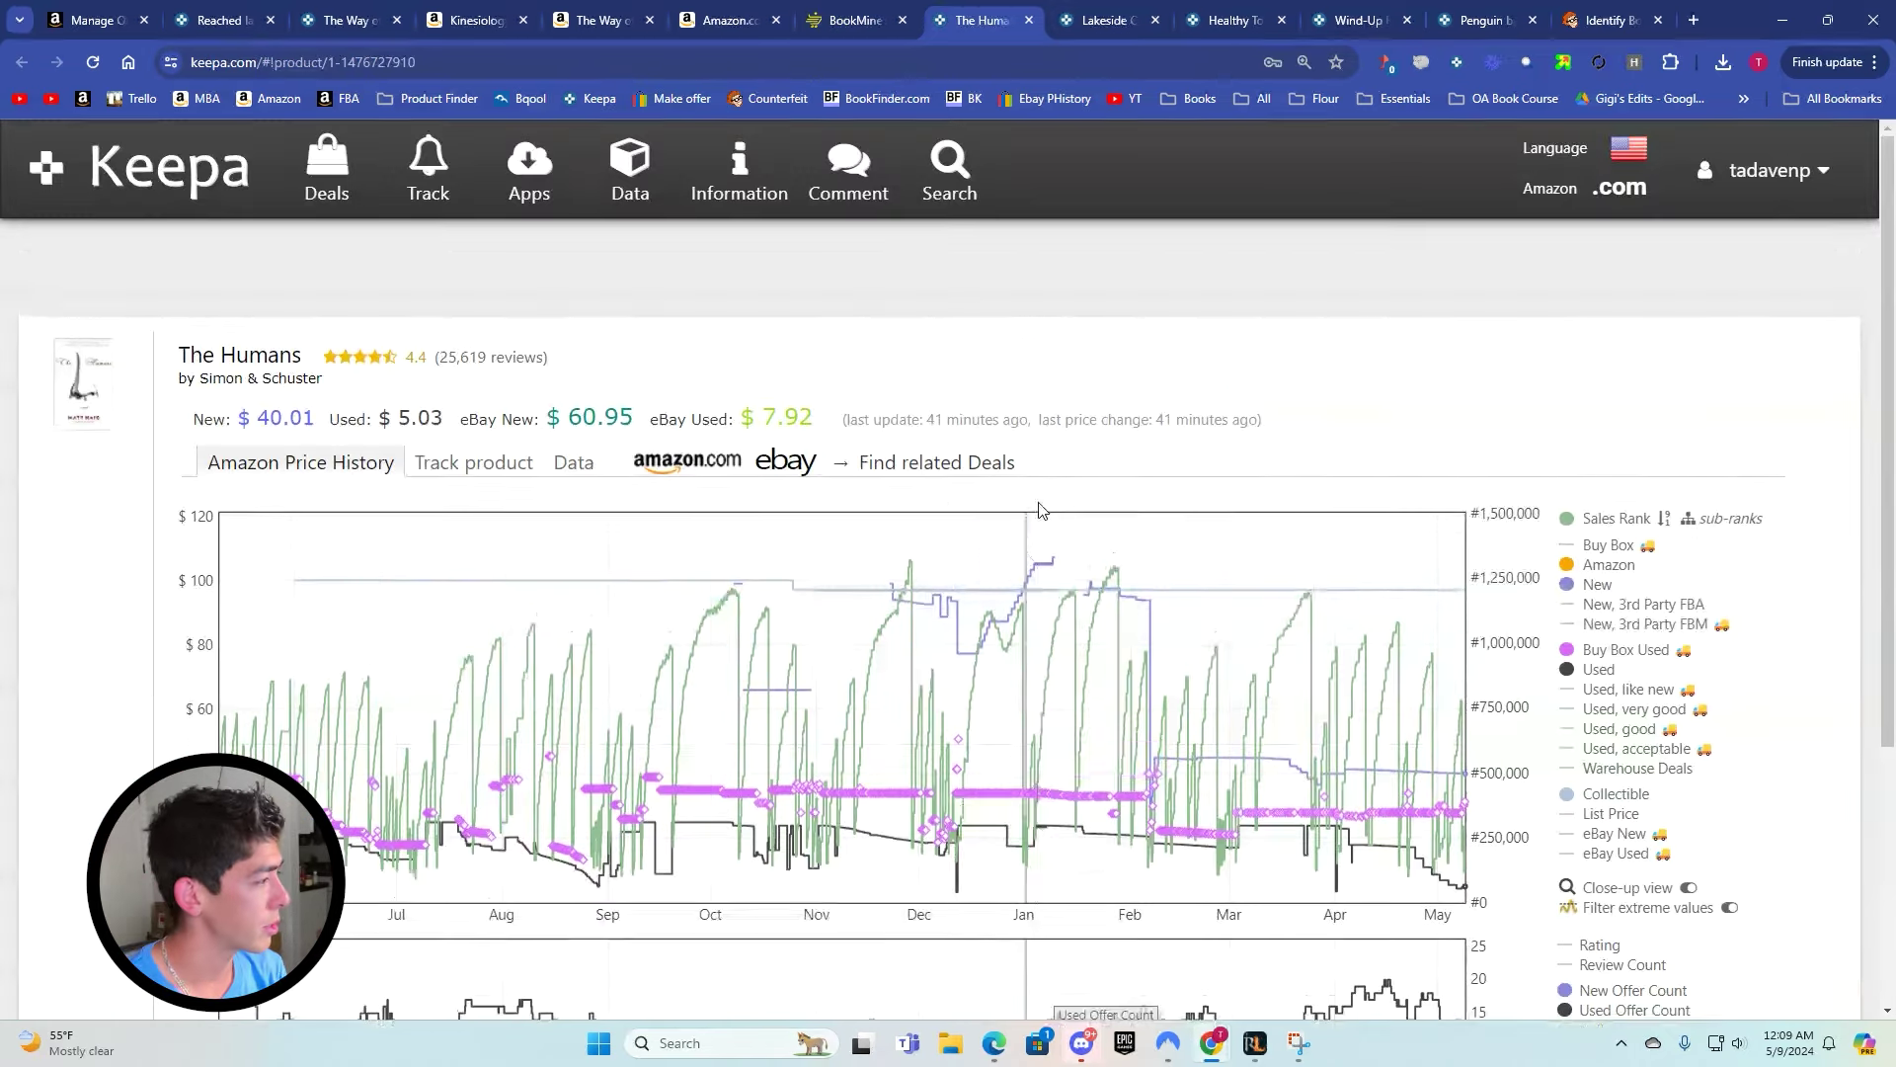
{"action": "scroll", "coordinate": [852, 545], "scroll_direction": "down", "scroll_amount": 3}
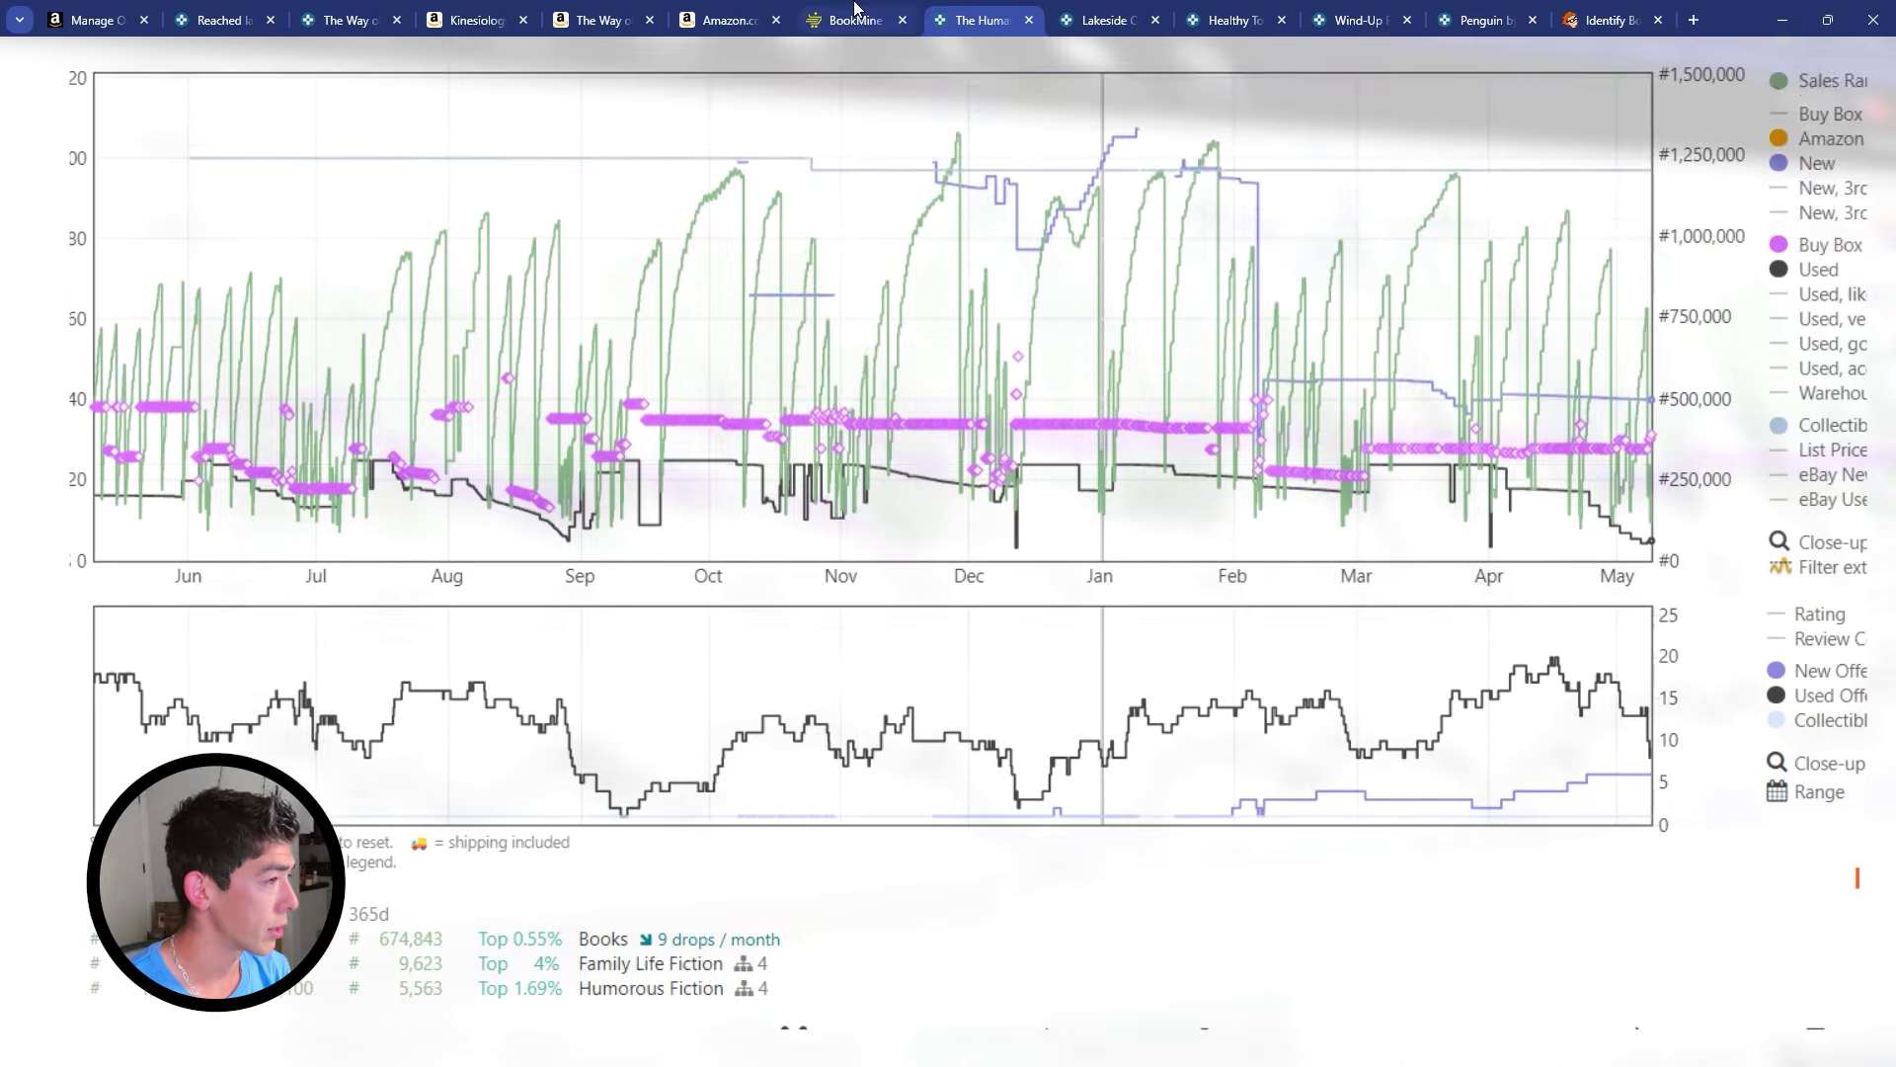
{"action": "key", "text": "ctrl+shift+Tab"}
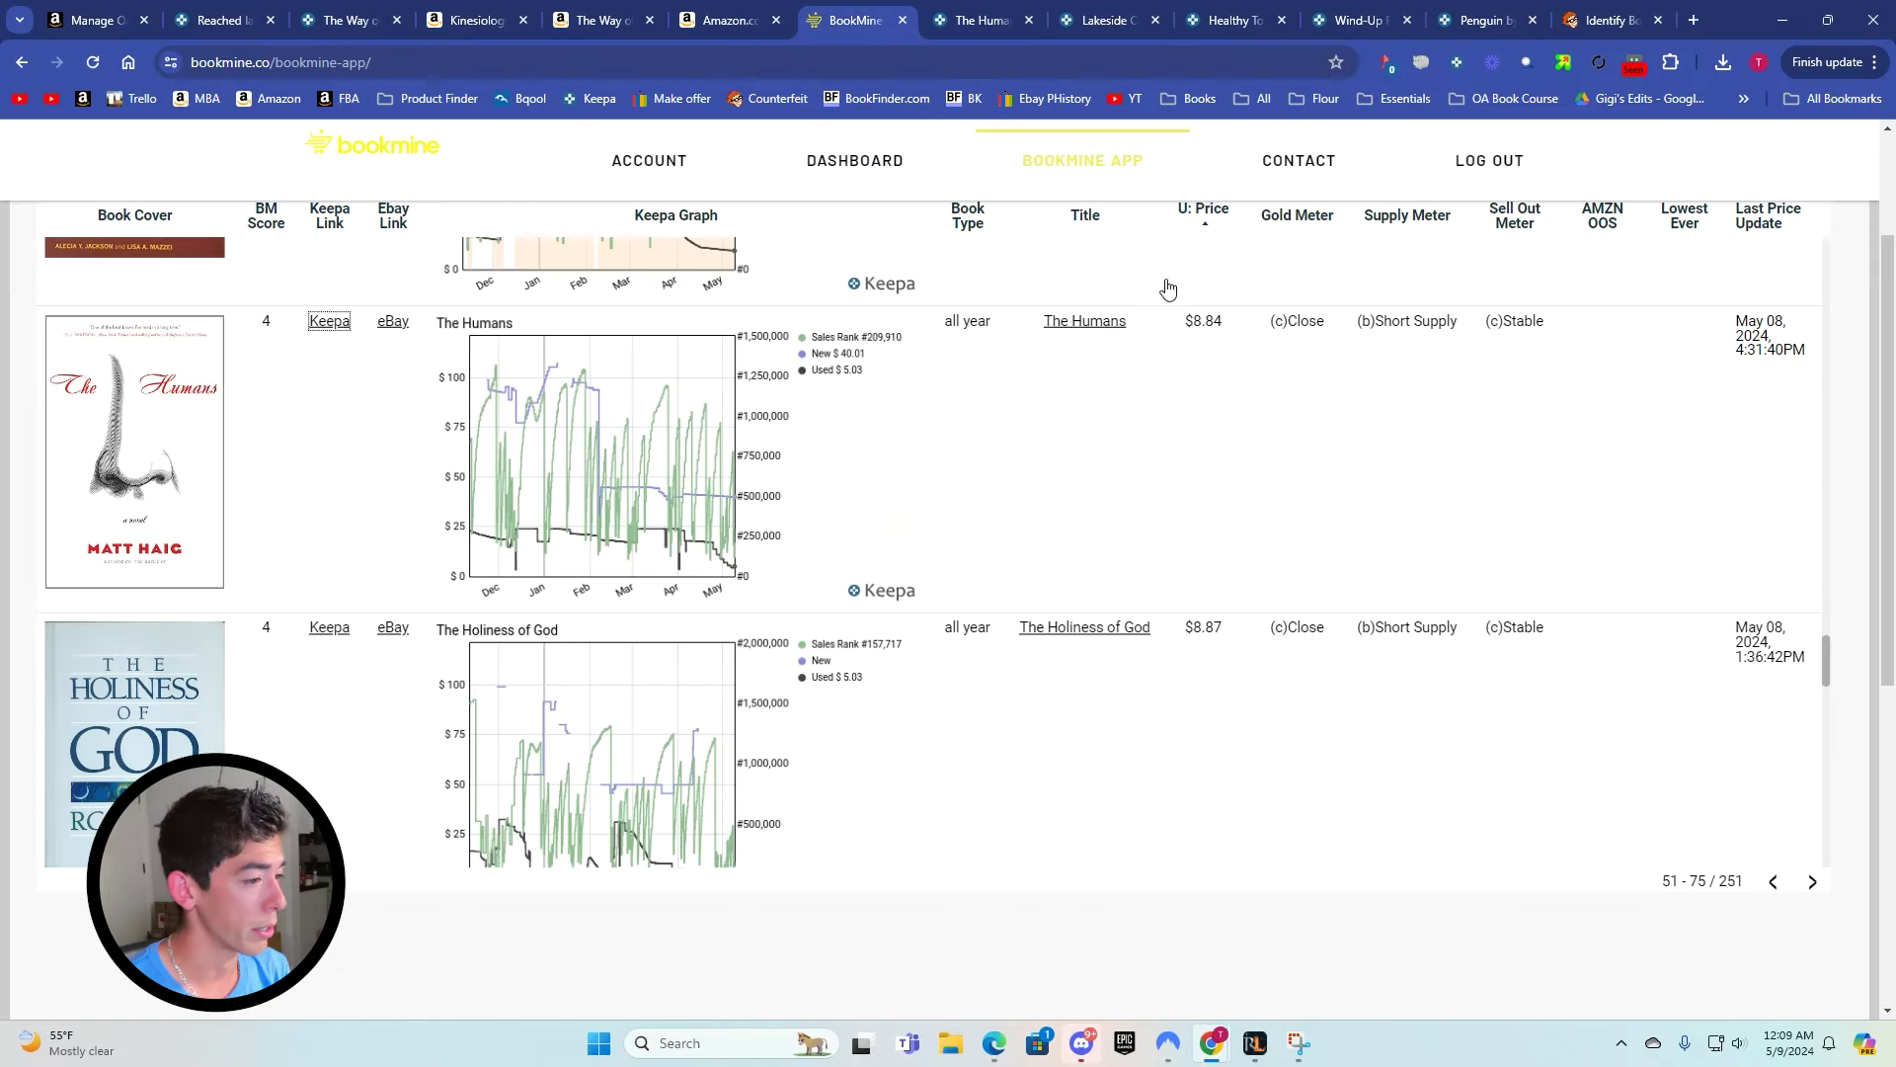
Show the all-time Keepa history of The Humans and zoom in on the period from early 2021 to May 2024.
{"action": "left_click", "coordinate": [983, 20]}
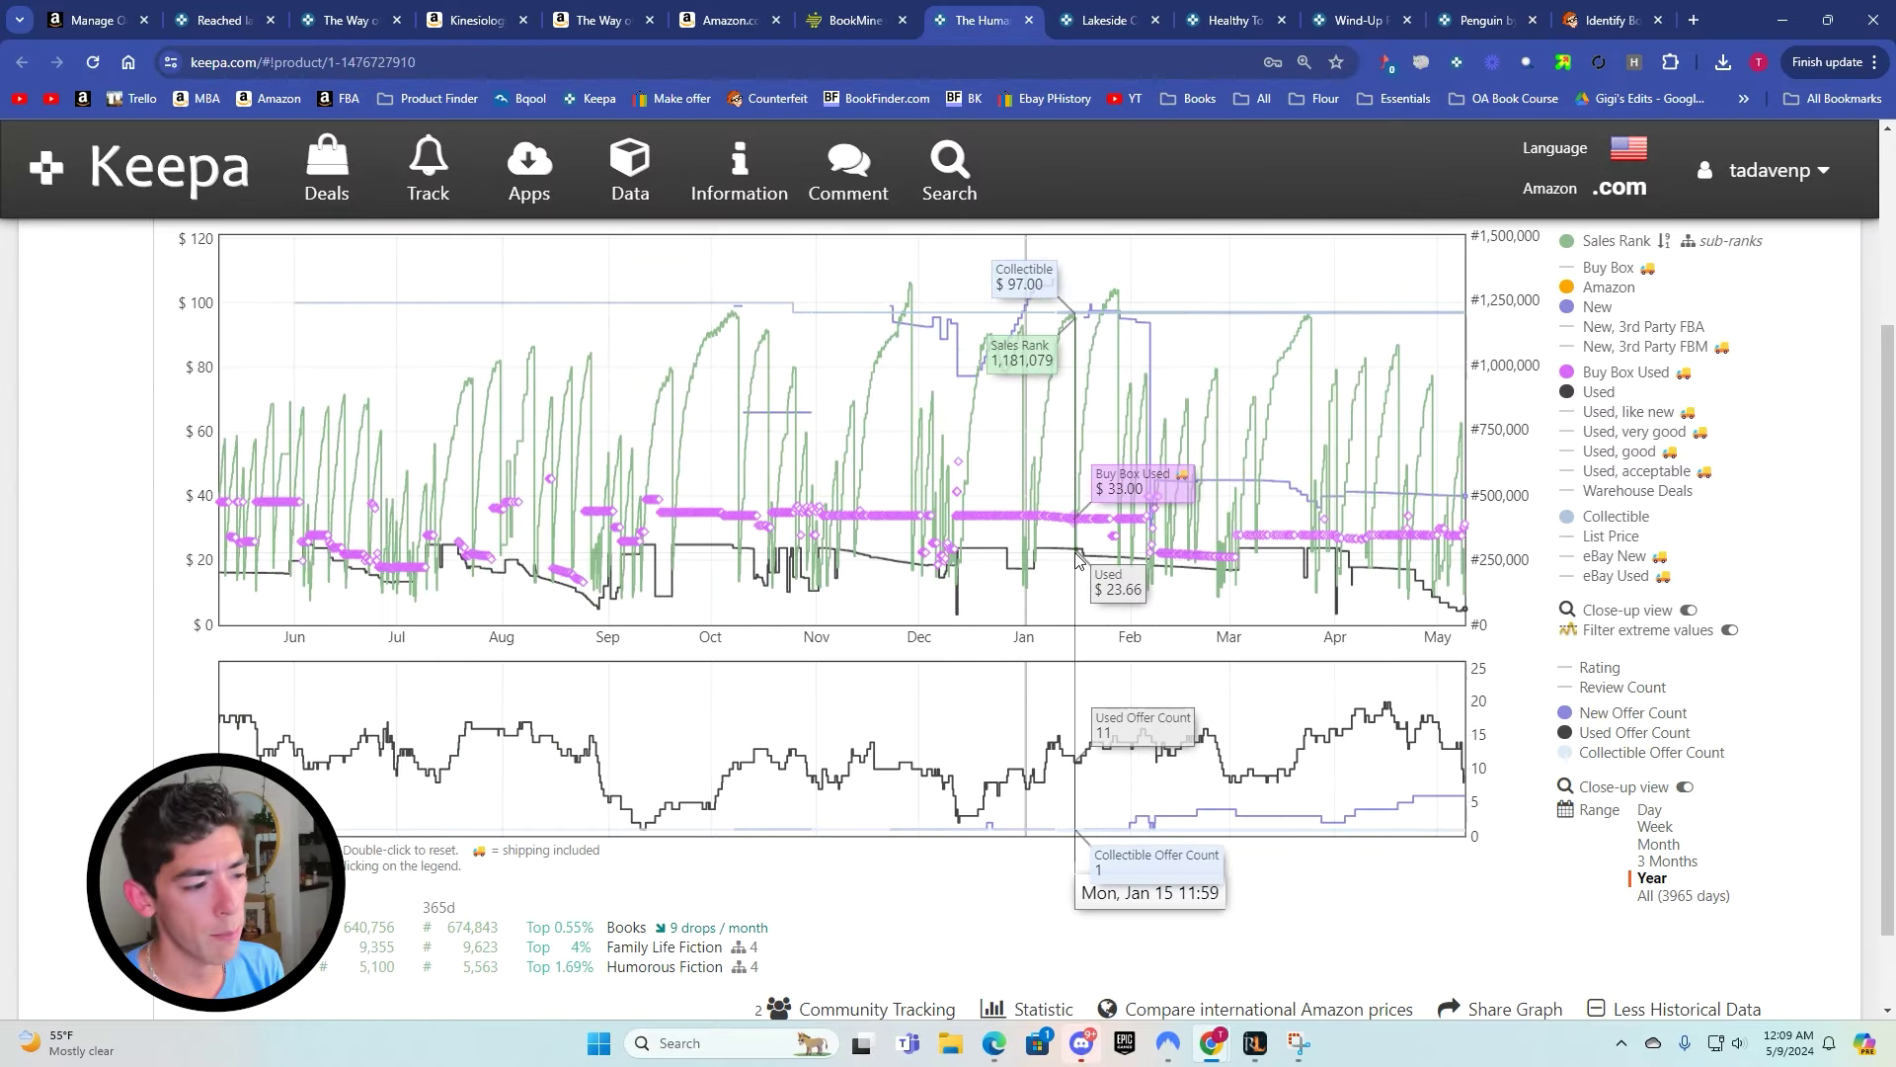
{"action": "left_click", "coordinate": [1696, 891]}
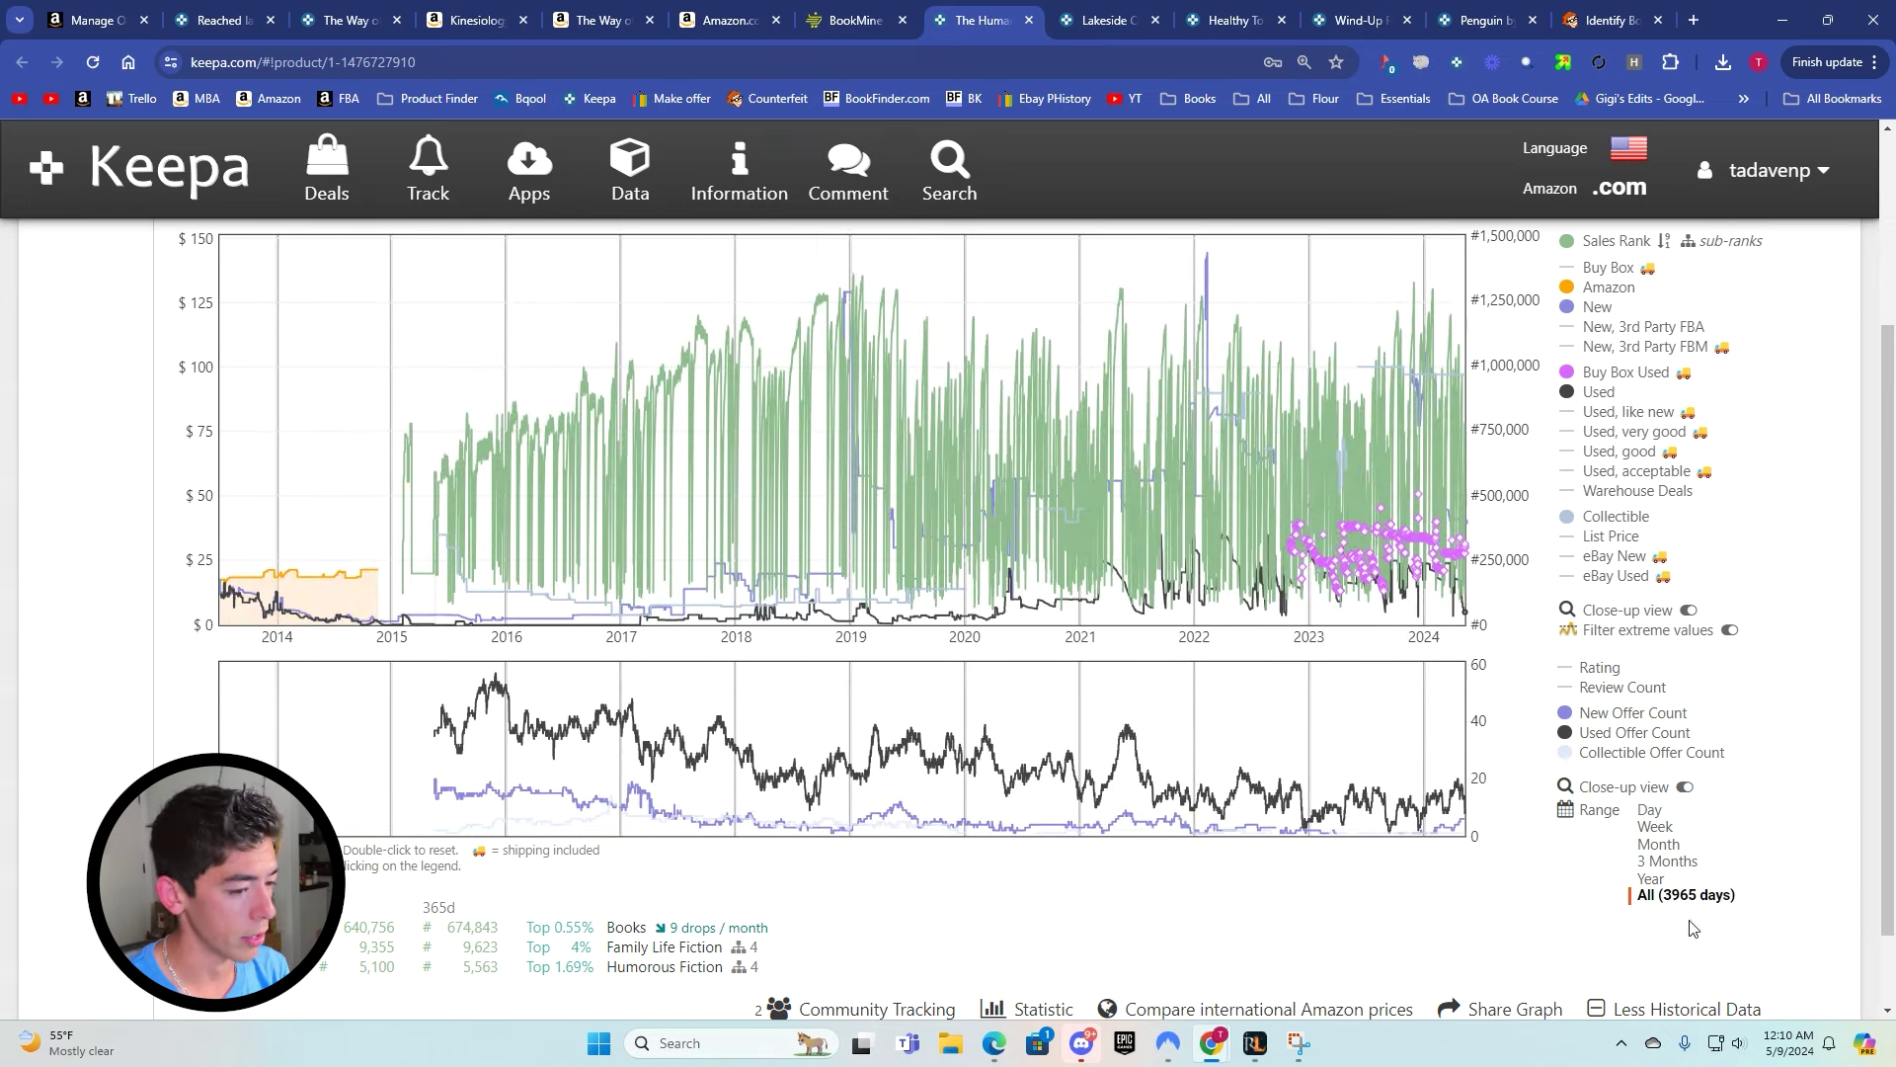
{"action": "left_click_drag", "start_coordinate": [1099, 750], "coordinate": [1463, 750]}
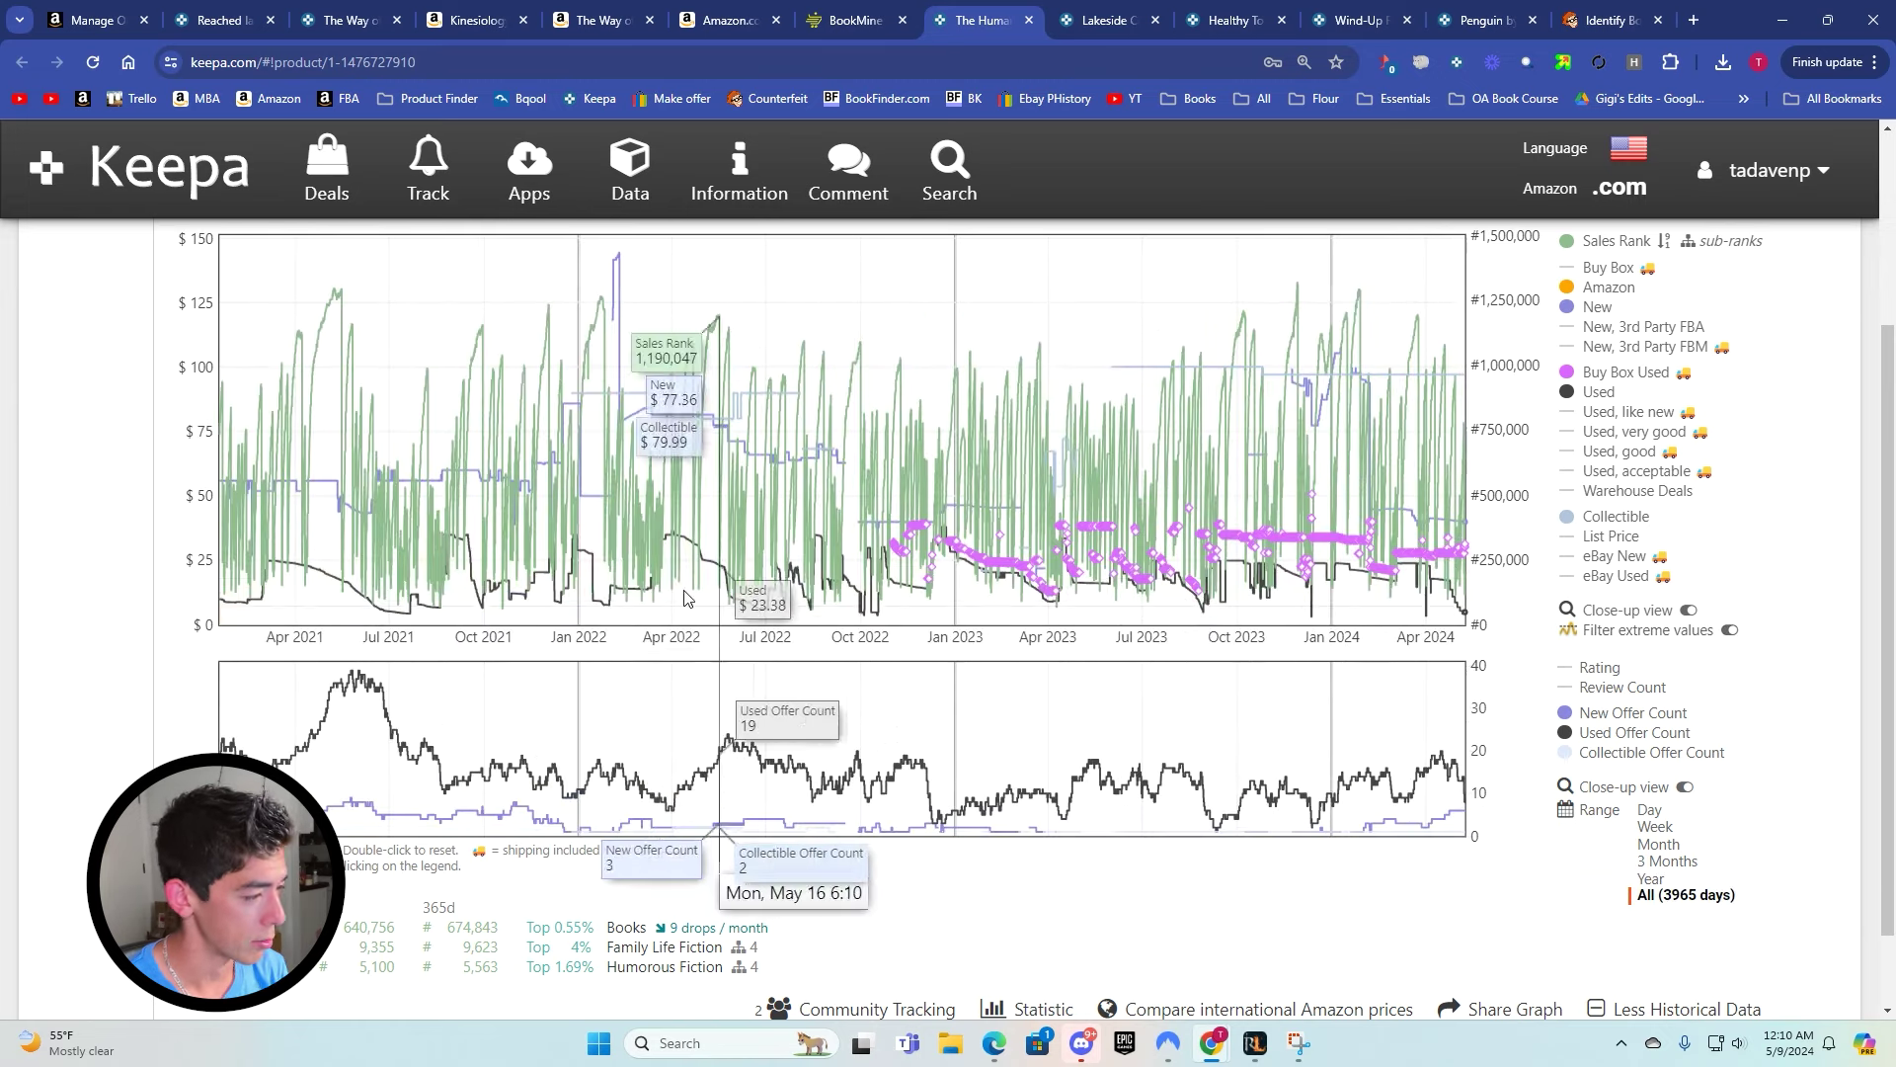